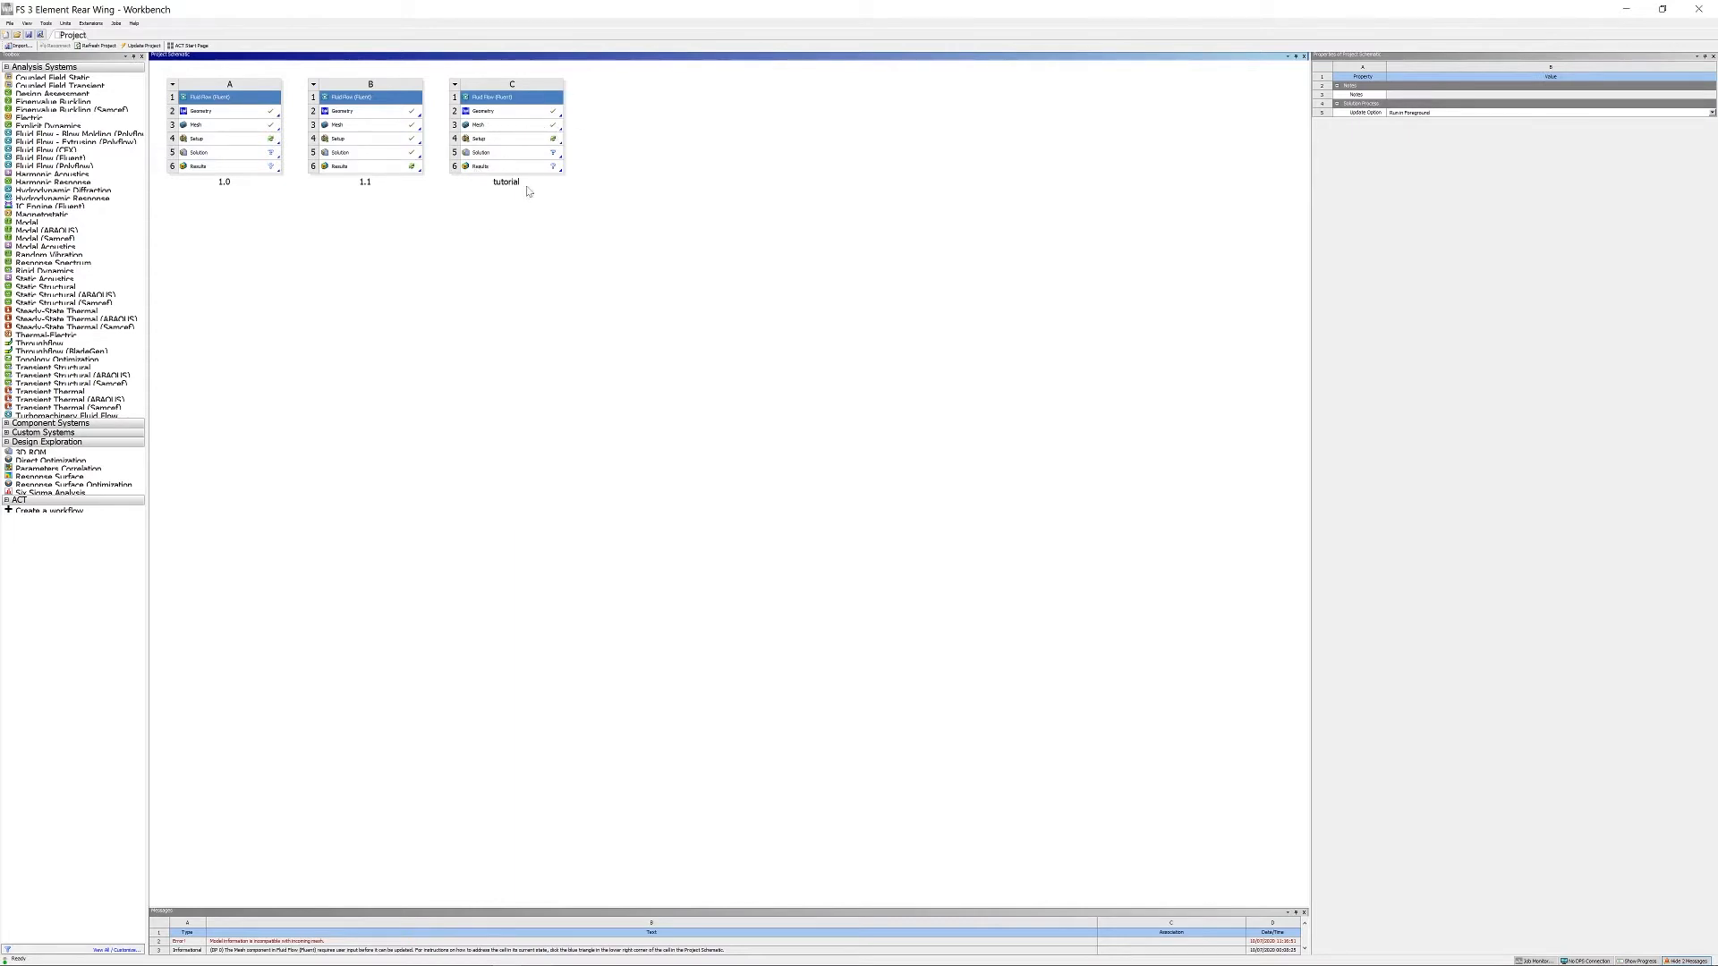
Update the mesh of the tutorial Fluent system in the project schematic.
left_click(501, 125)
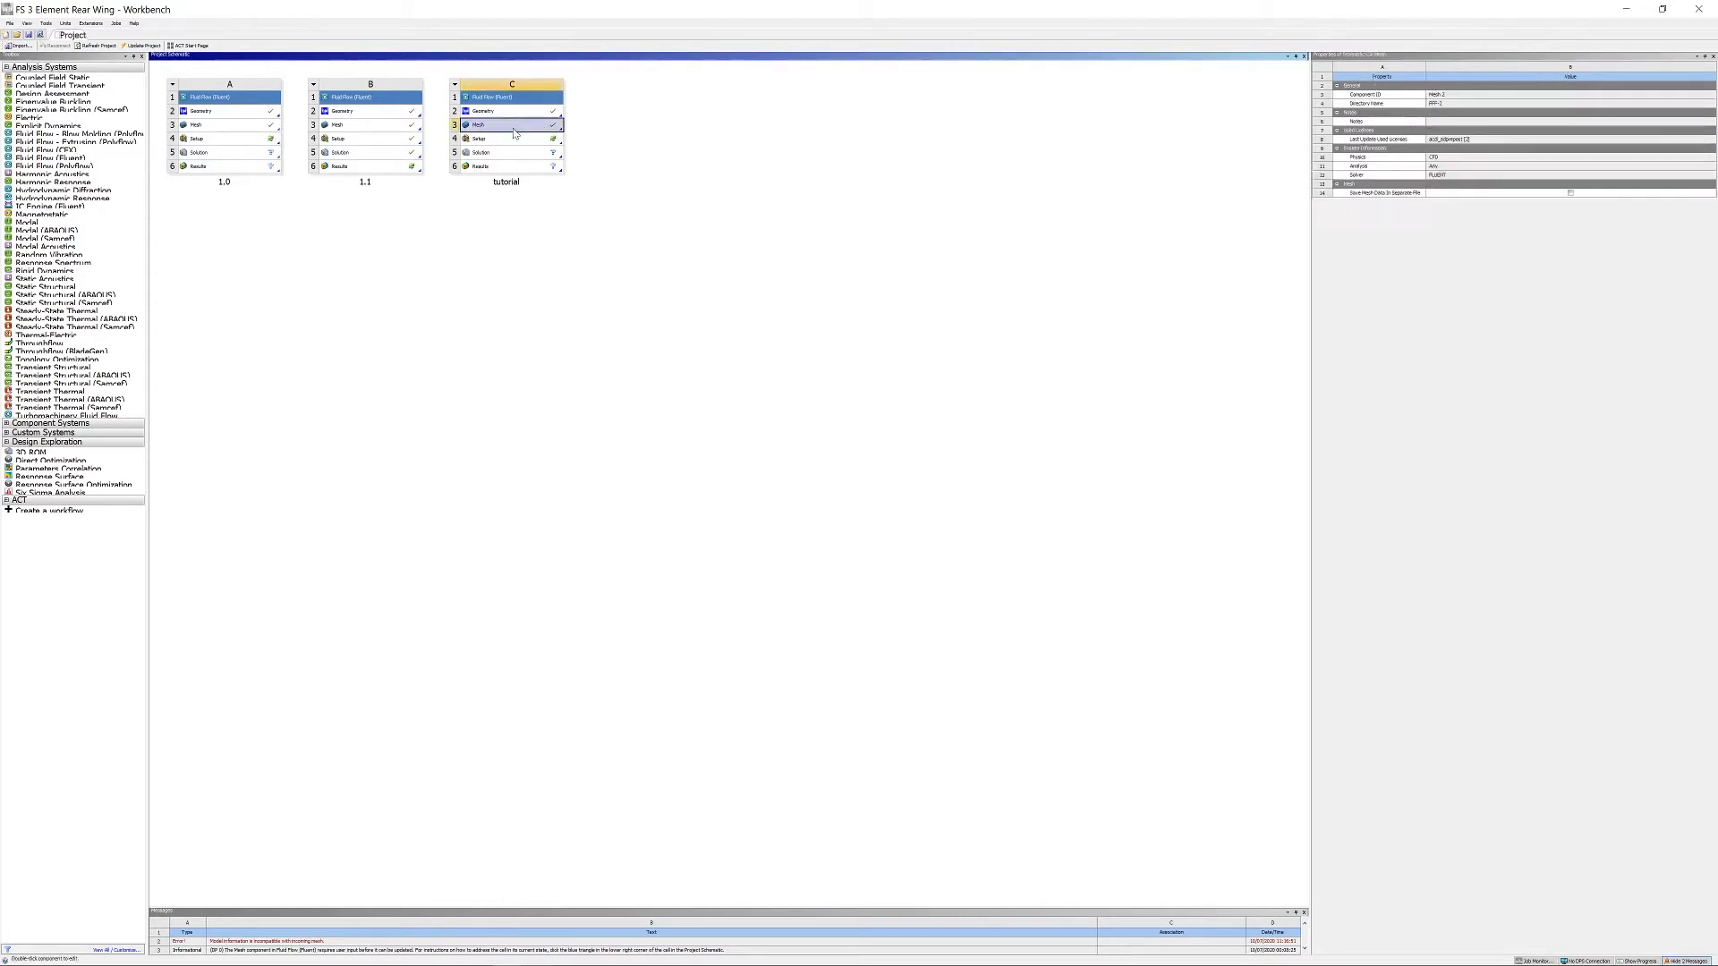
right_click(501, 131)
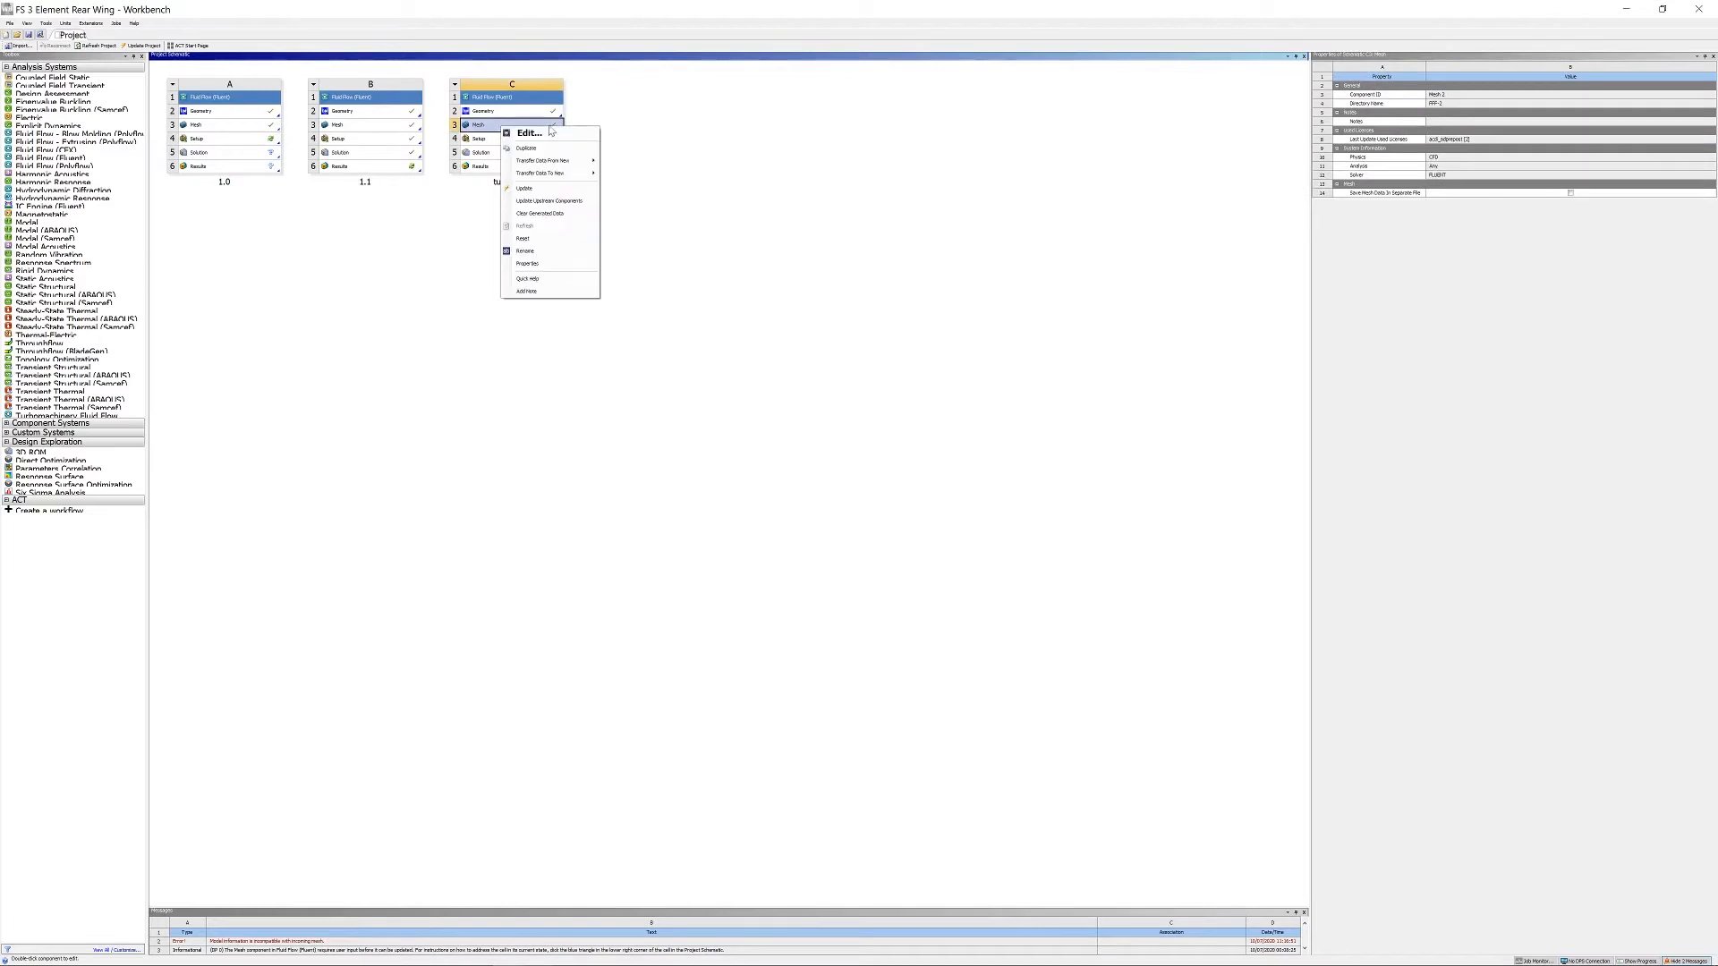
left_click(550, 189)
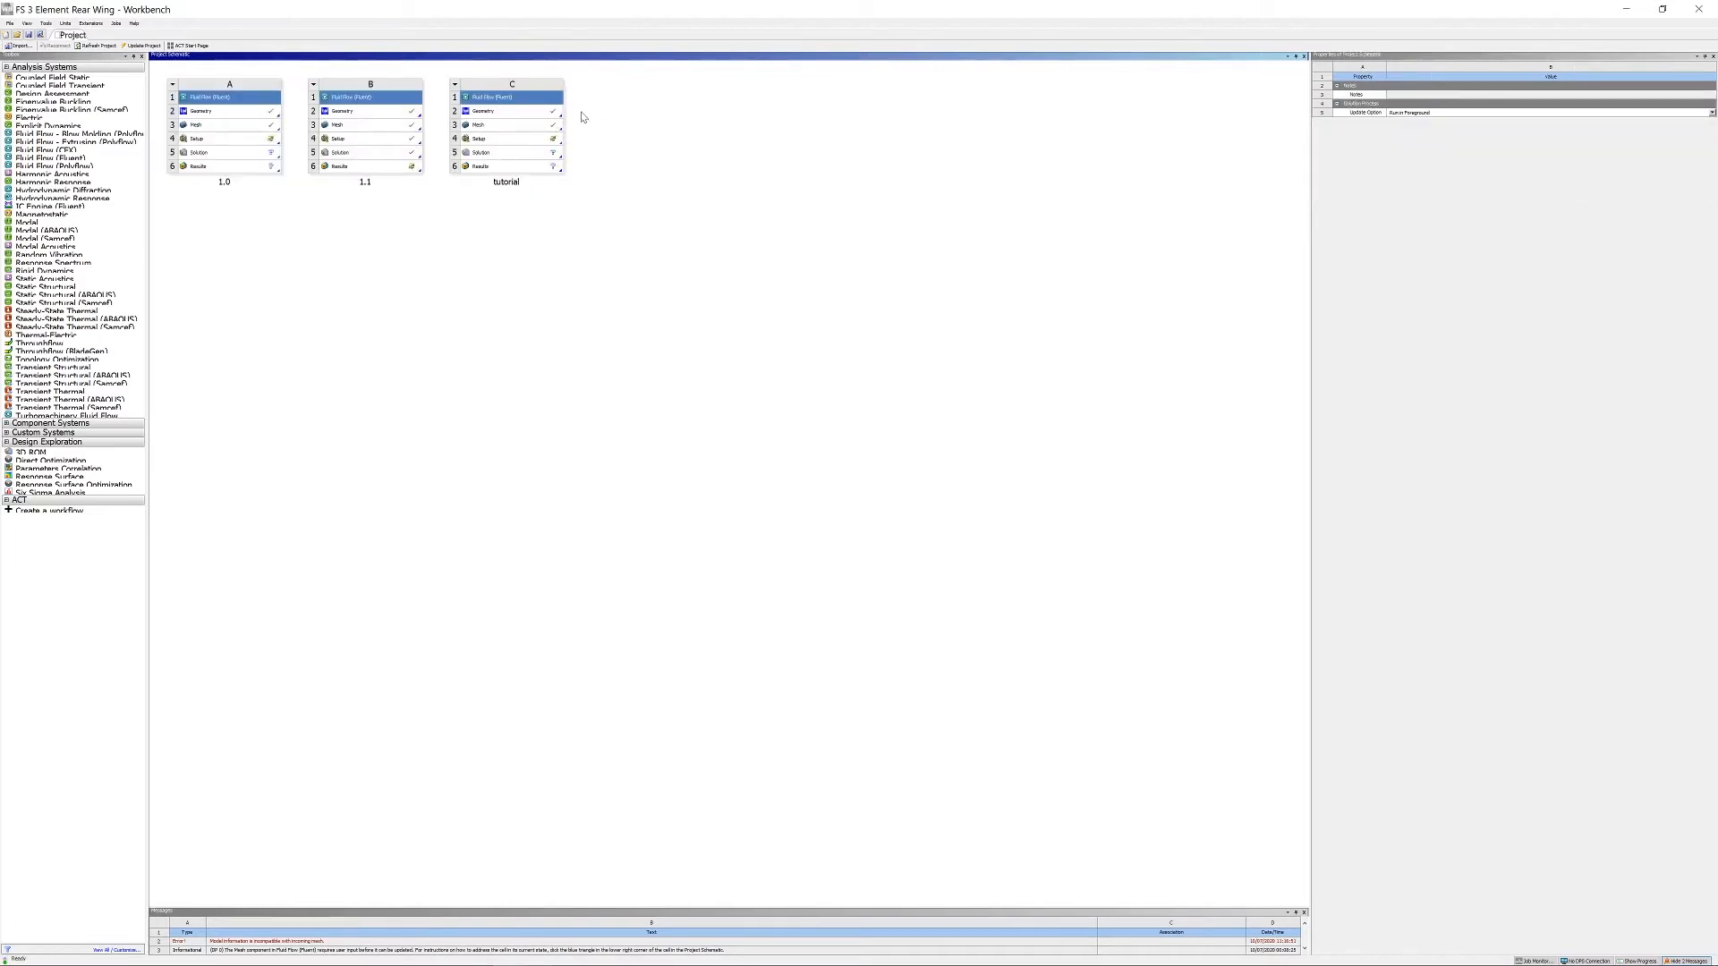
Open the tutorial system's setup in Fluent with double precision and parallel processing on 5 solver processes.
left_click(518, 140)
right_click(517, 141)
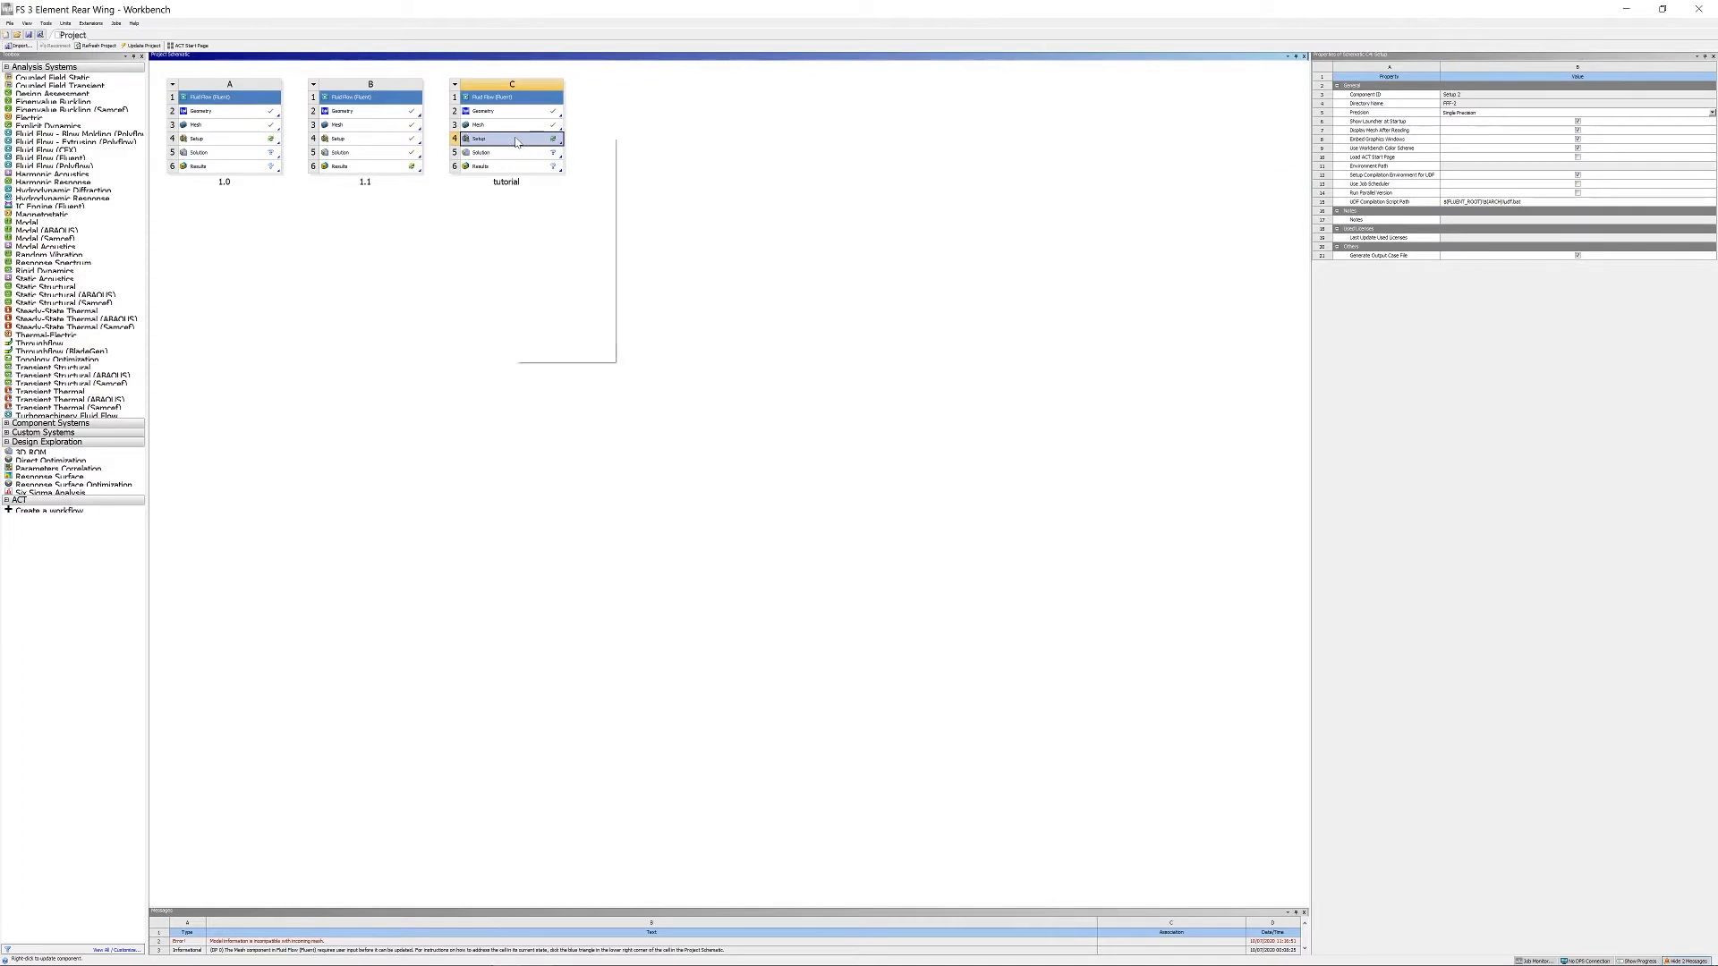
left_click(541, 145)
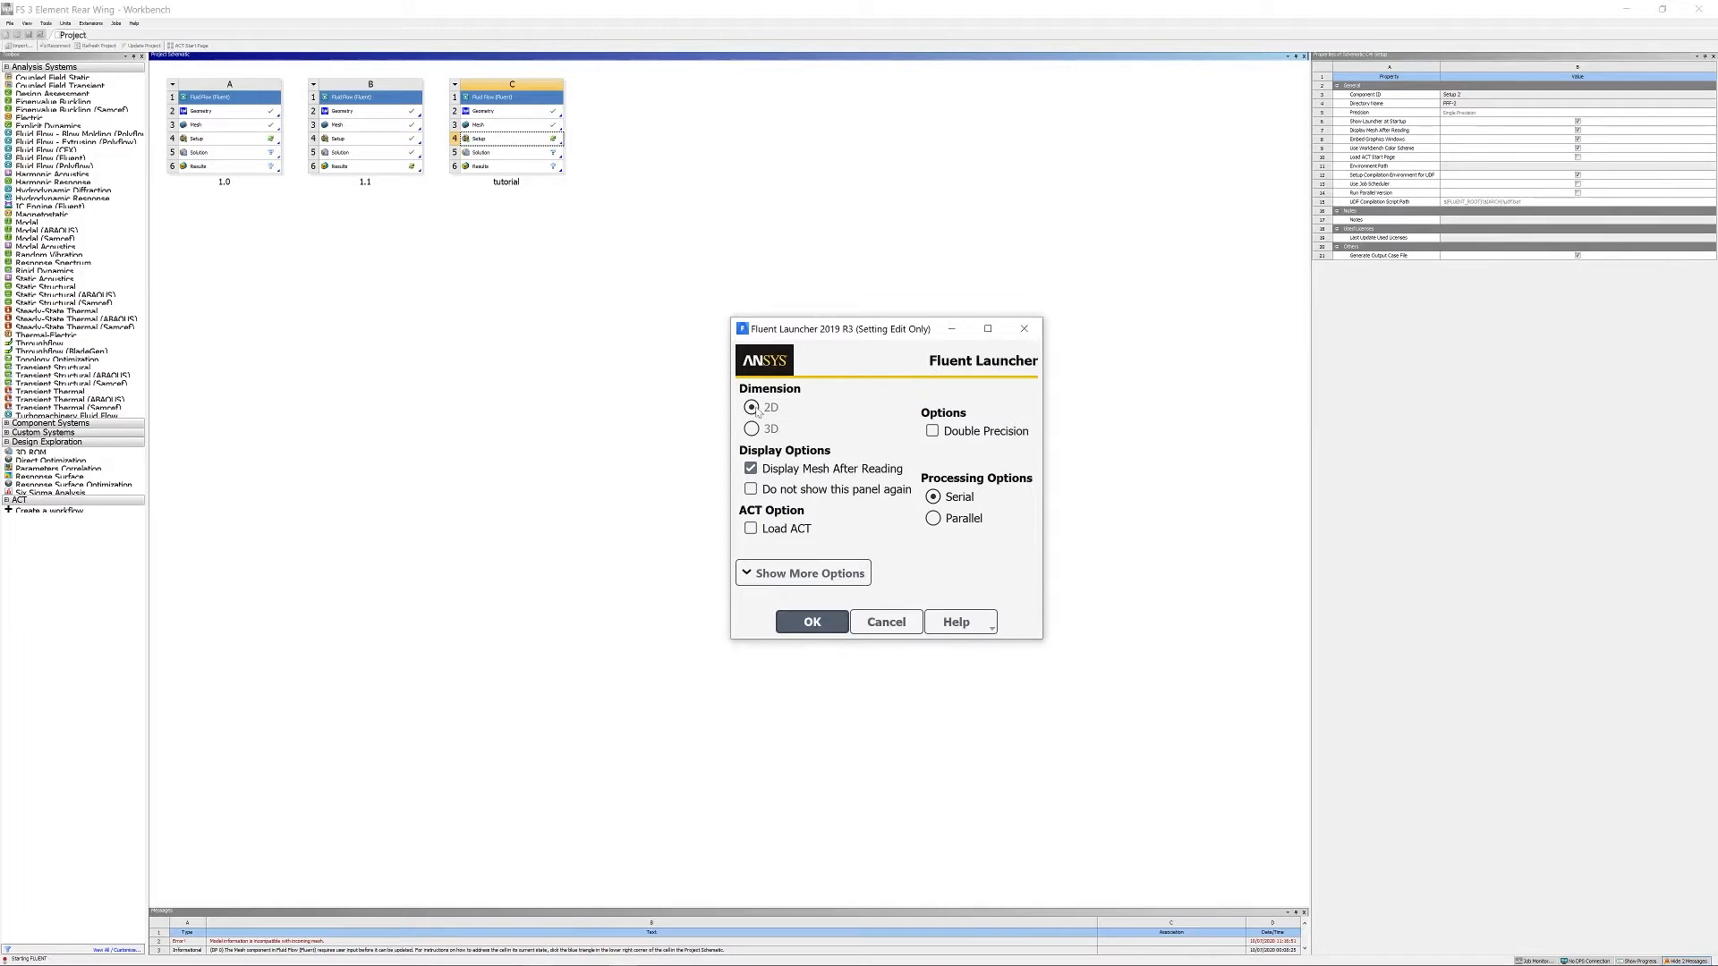
left_click(939, 434)
left_click(934, 520)
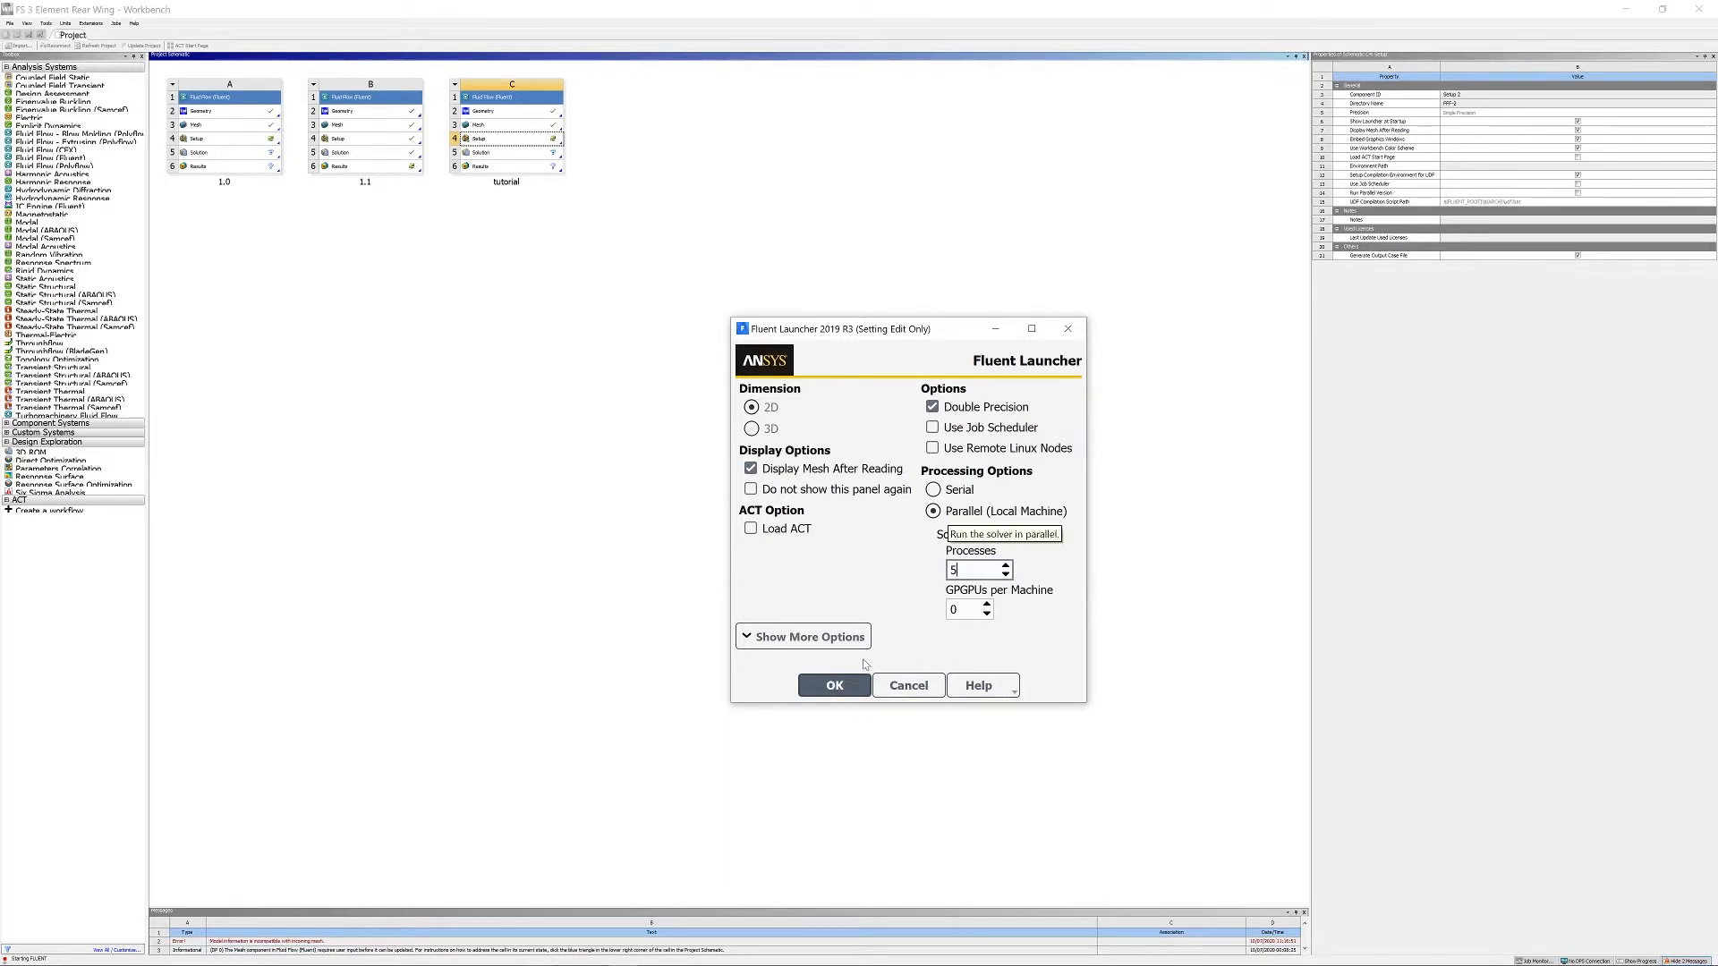
left_click(845, 693)
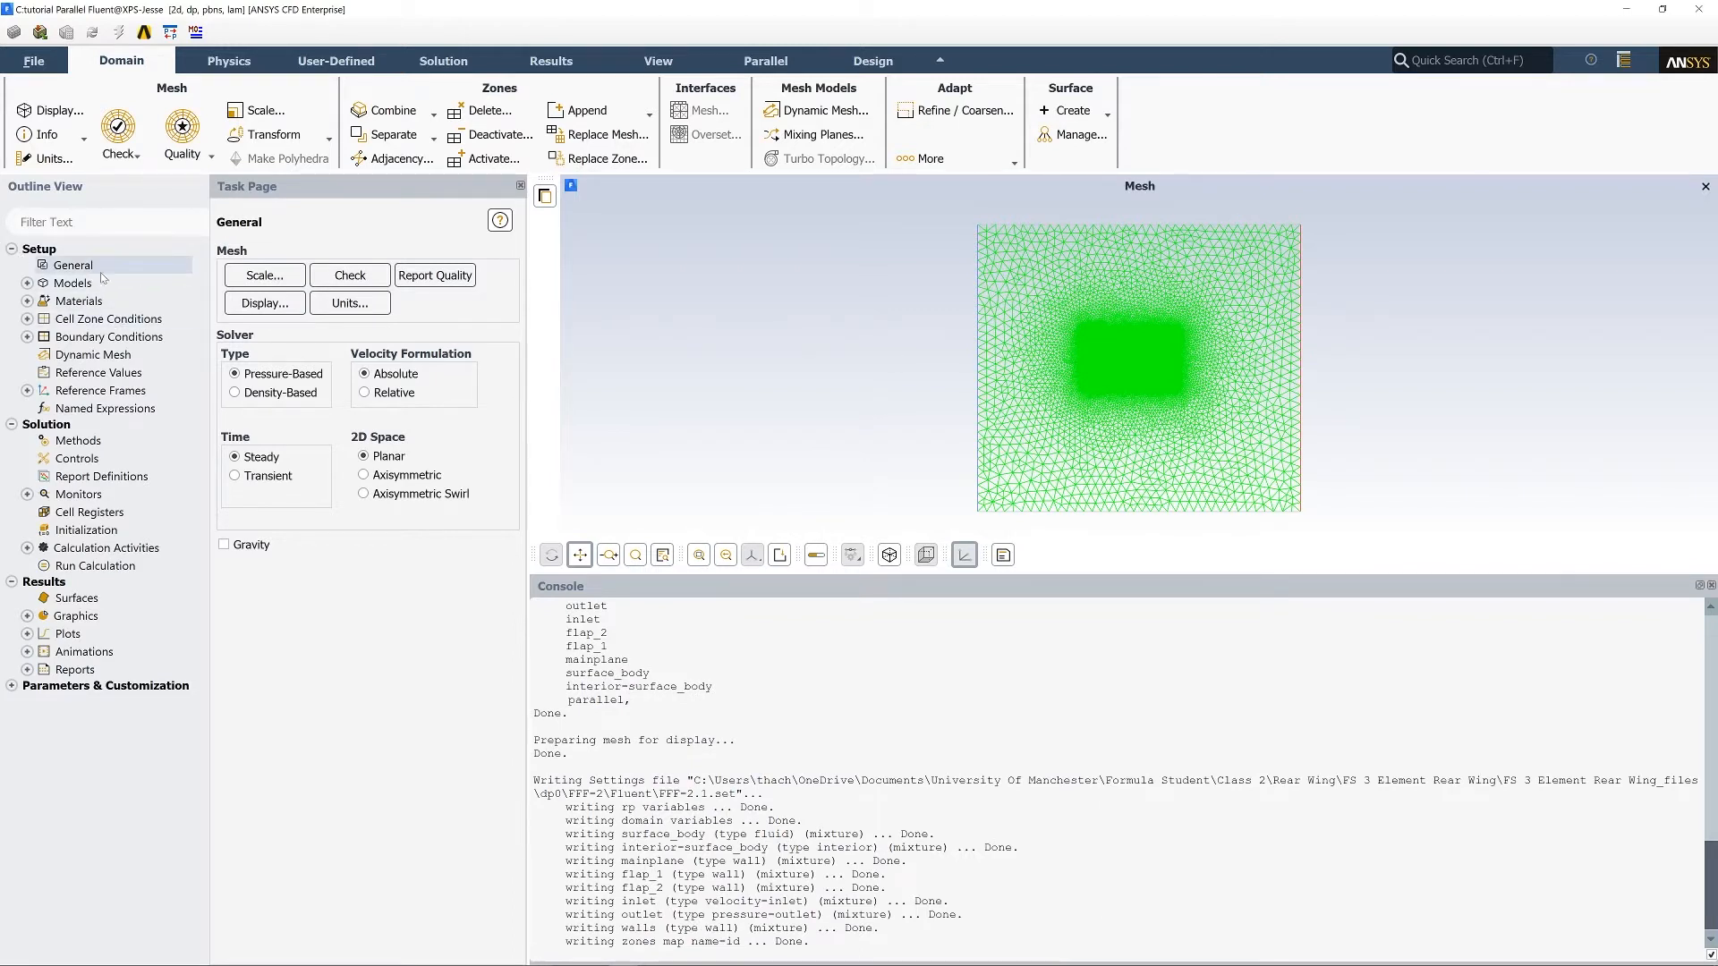
Set the viscous model to k-omega (2 eqn) with the SST variant.
left_click(26, 283)
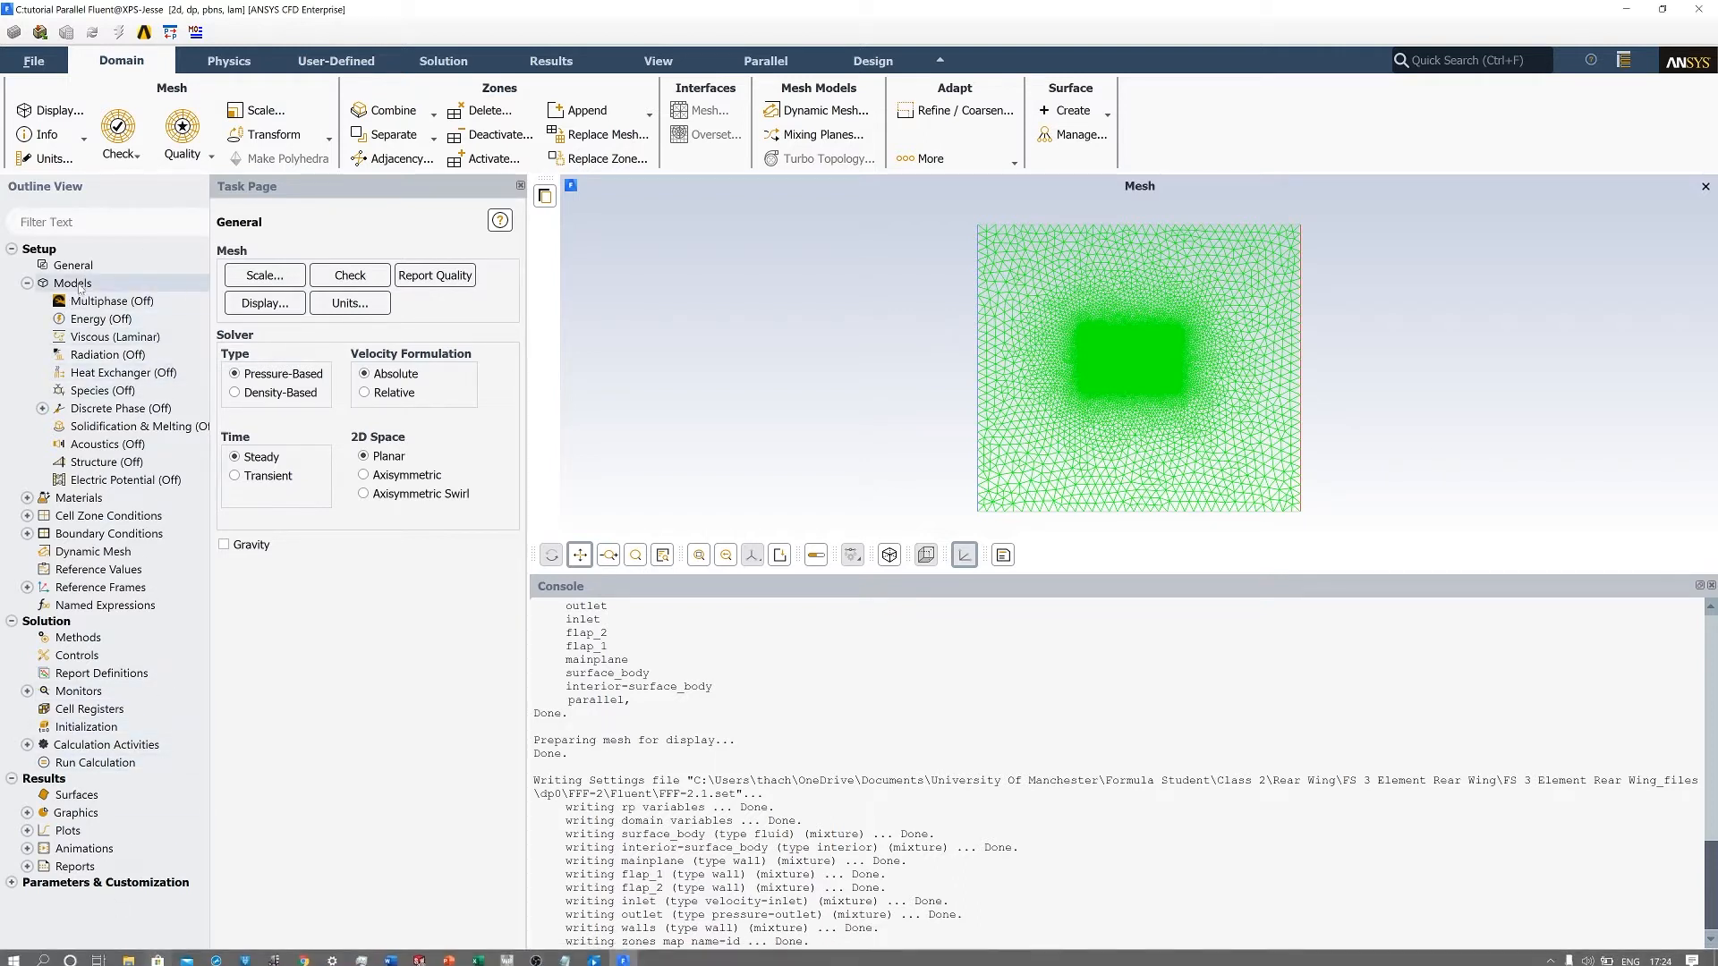
right_click(119, 340)
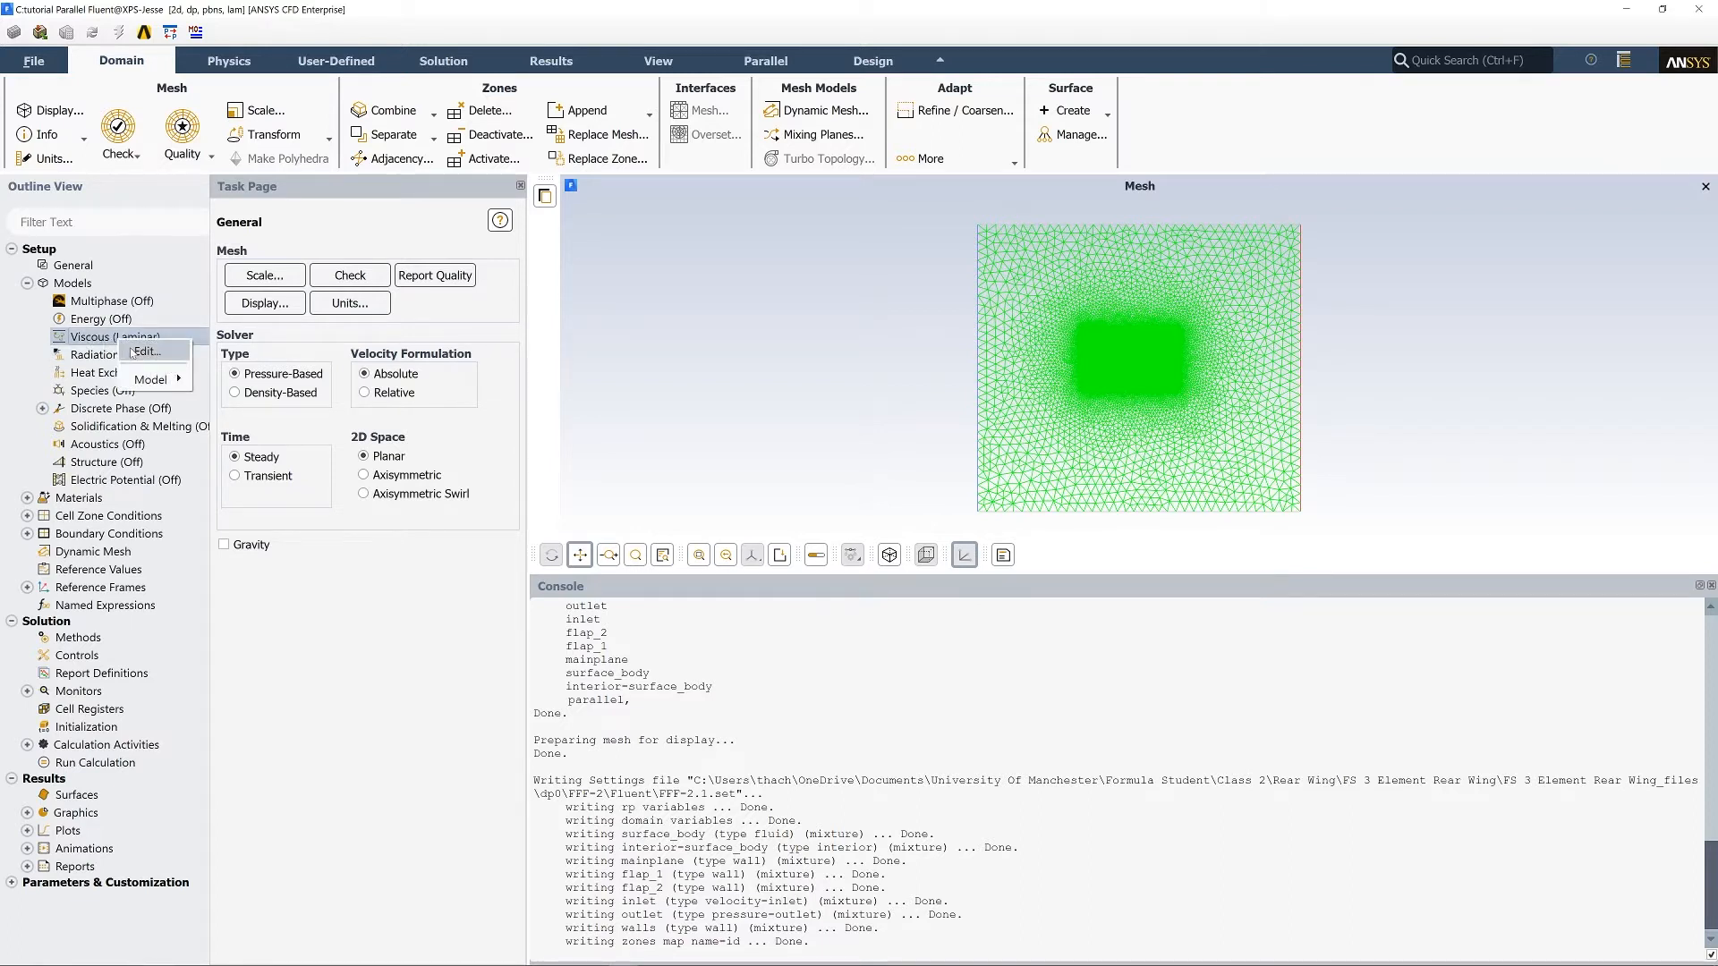
left_click(132, 351)
left_click_drag(370, 456, 575, 215)
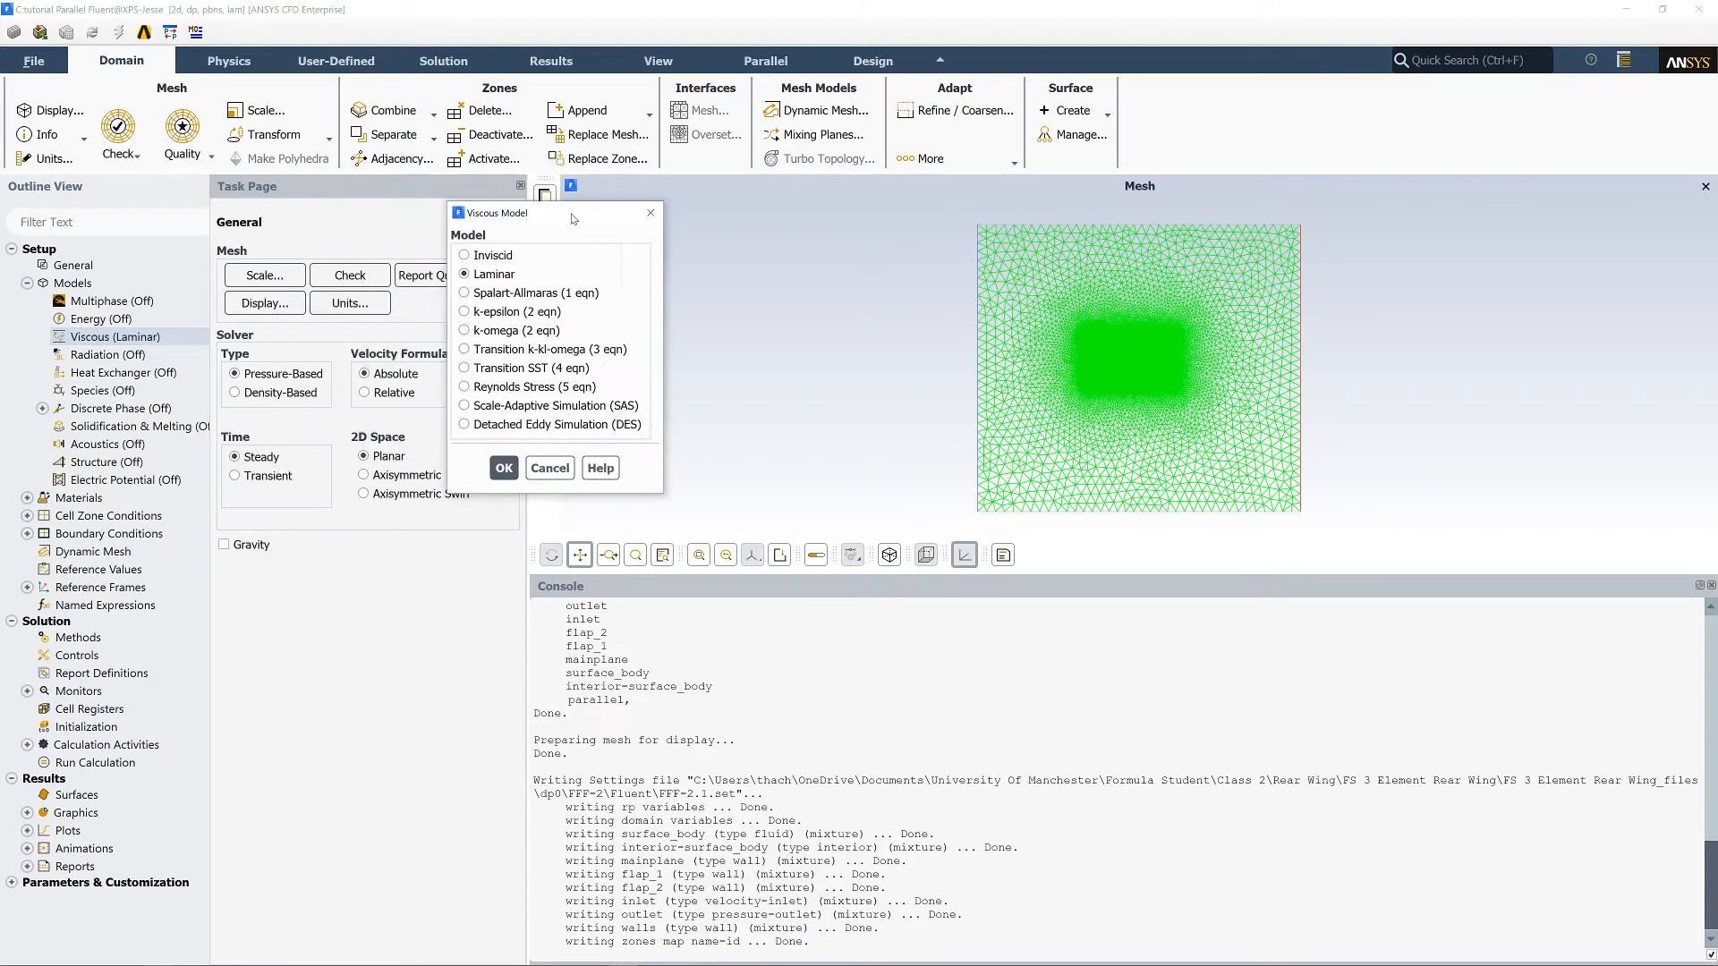
left_click(465, 332)
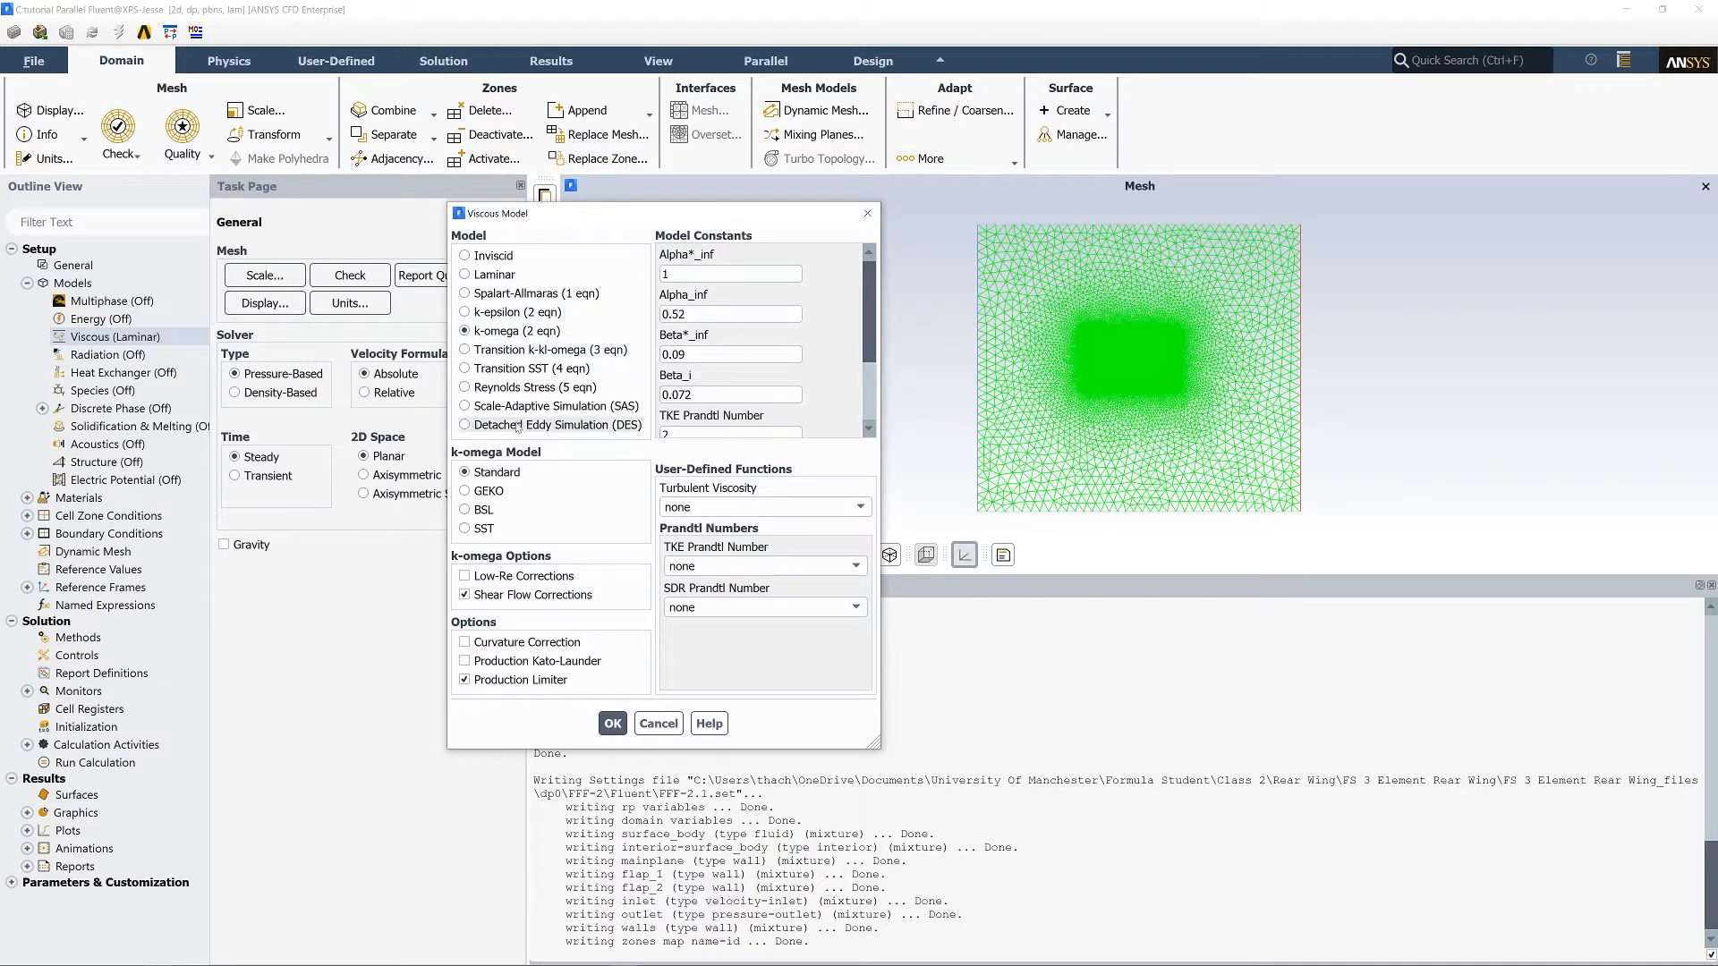
left_click(474, 528)
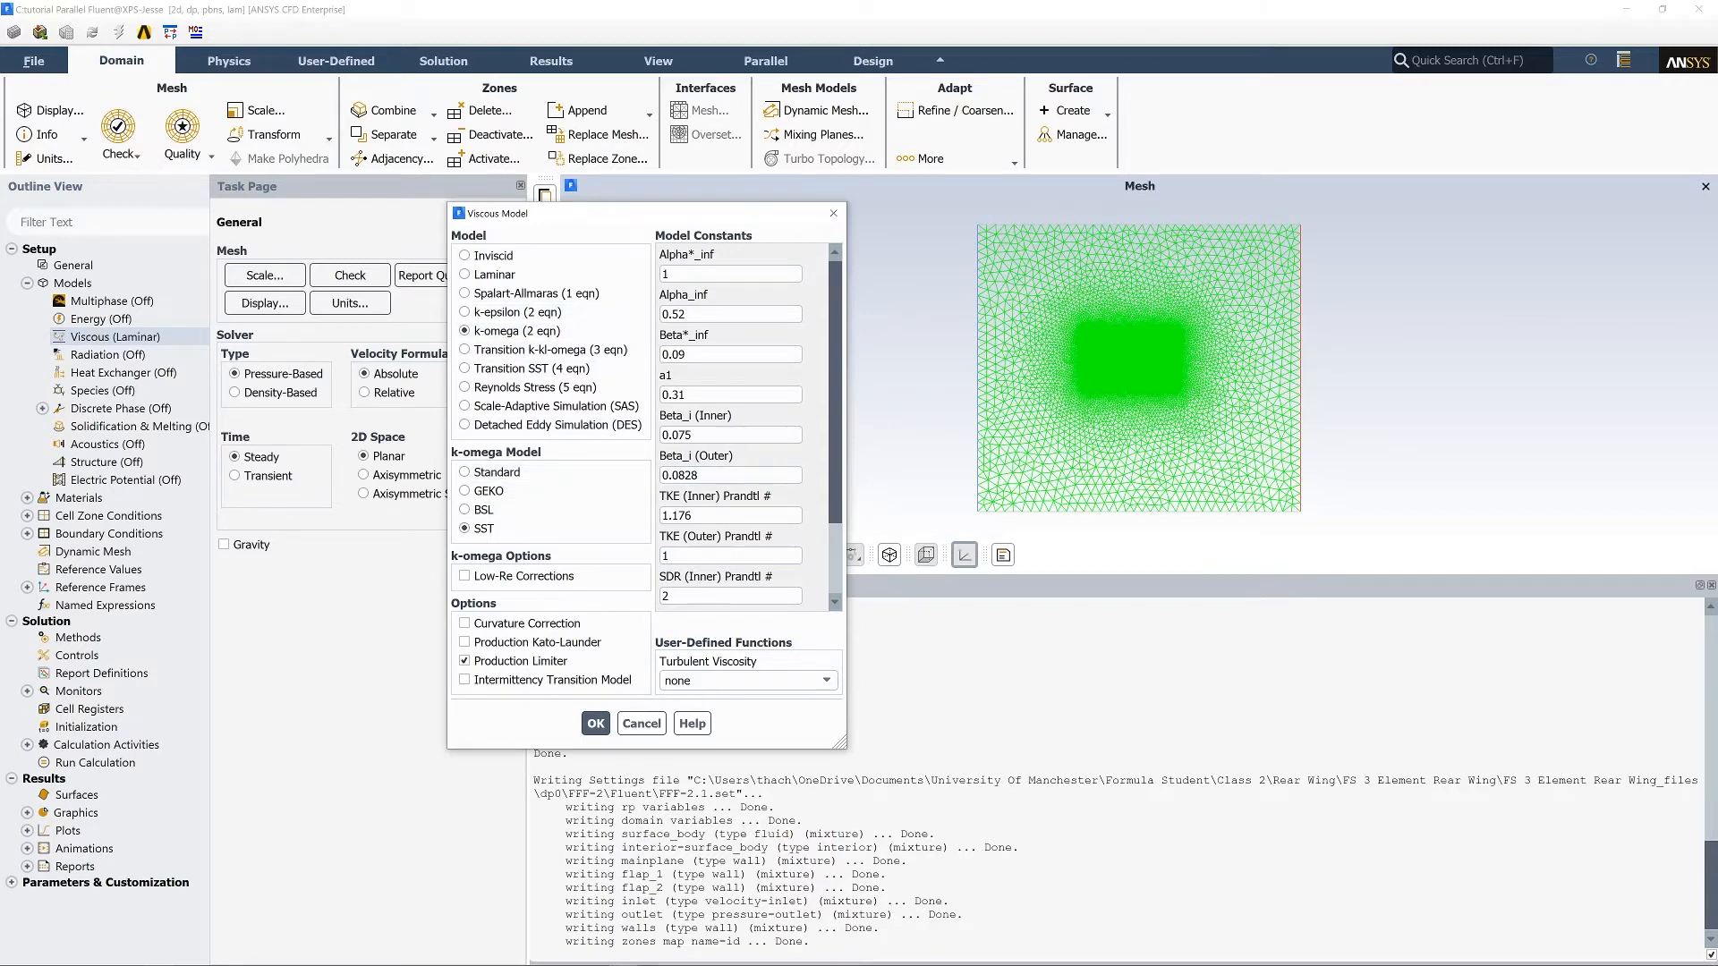
left_click(596, 723)
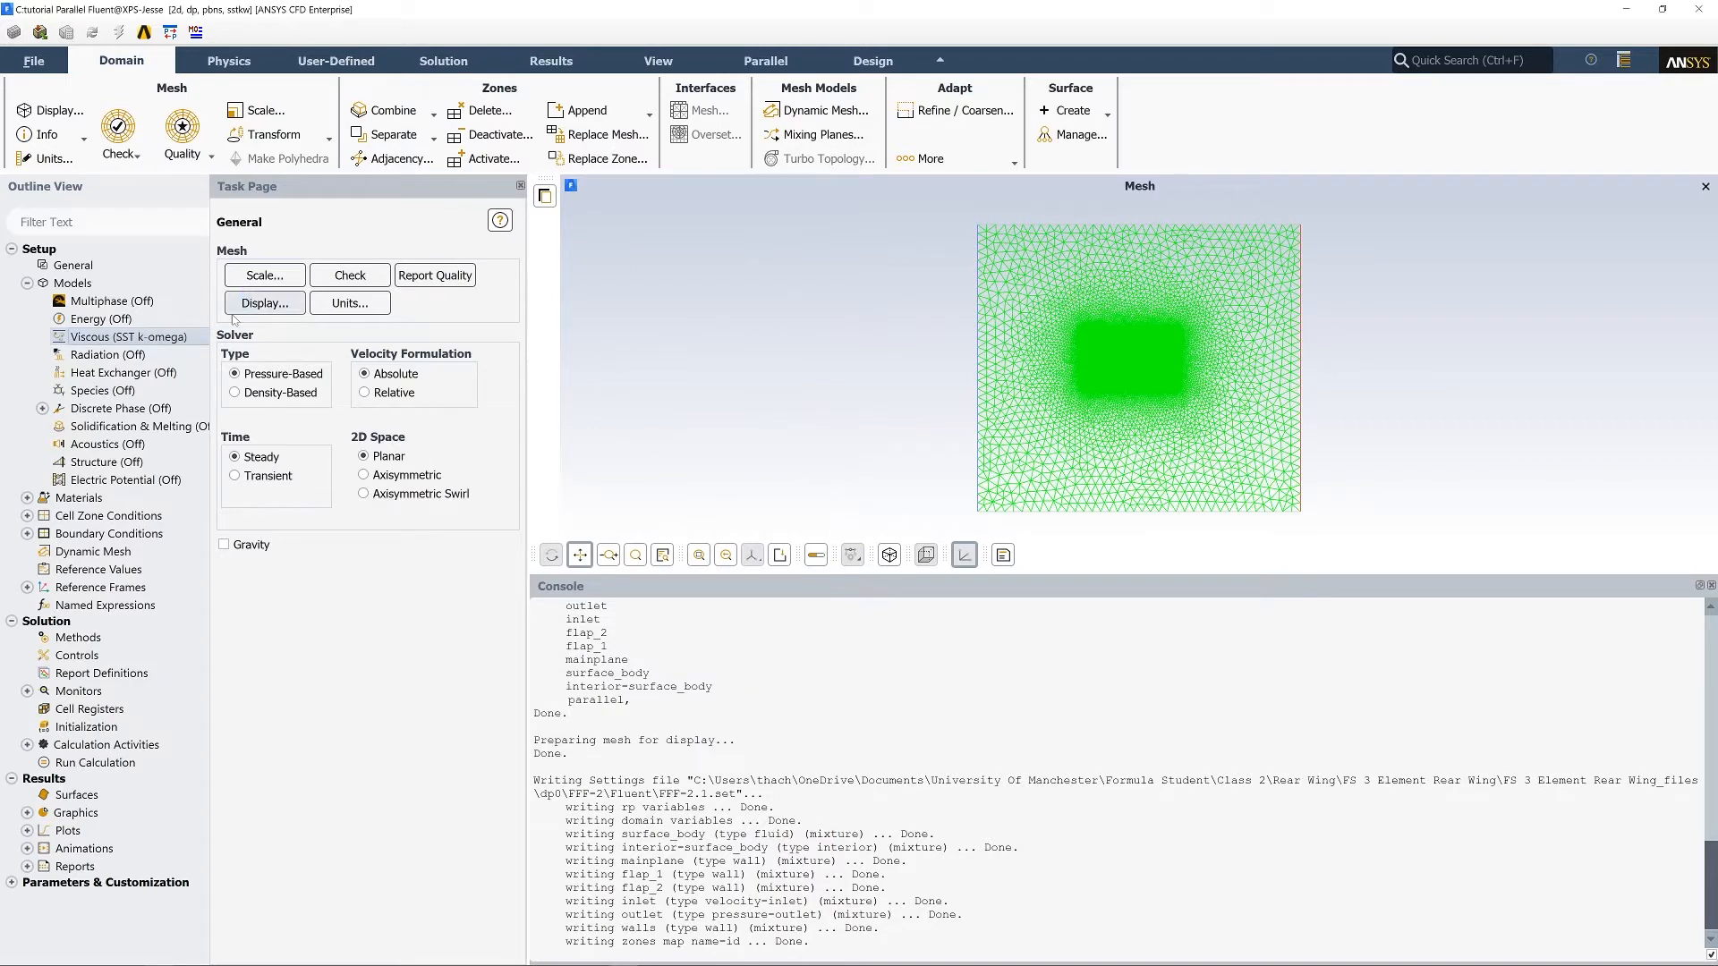
Check the density and viscosity of the air fluid material.
left_click(27, 285)
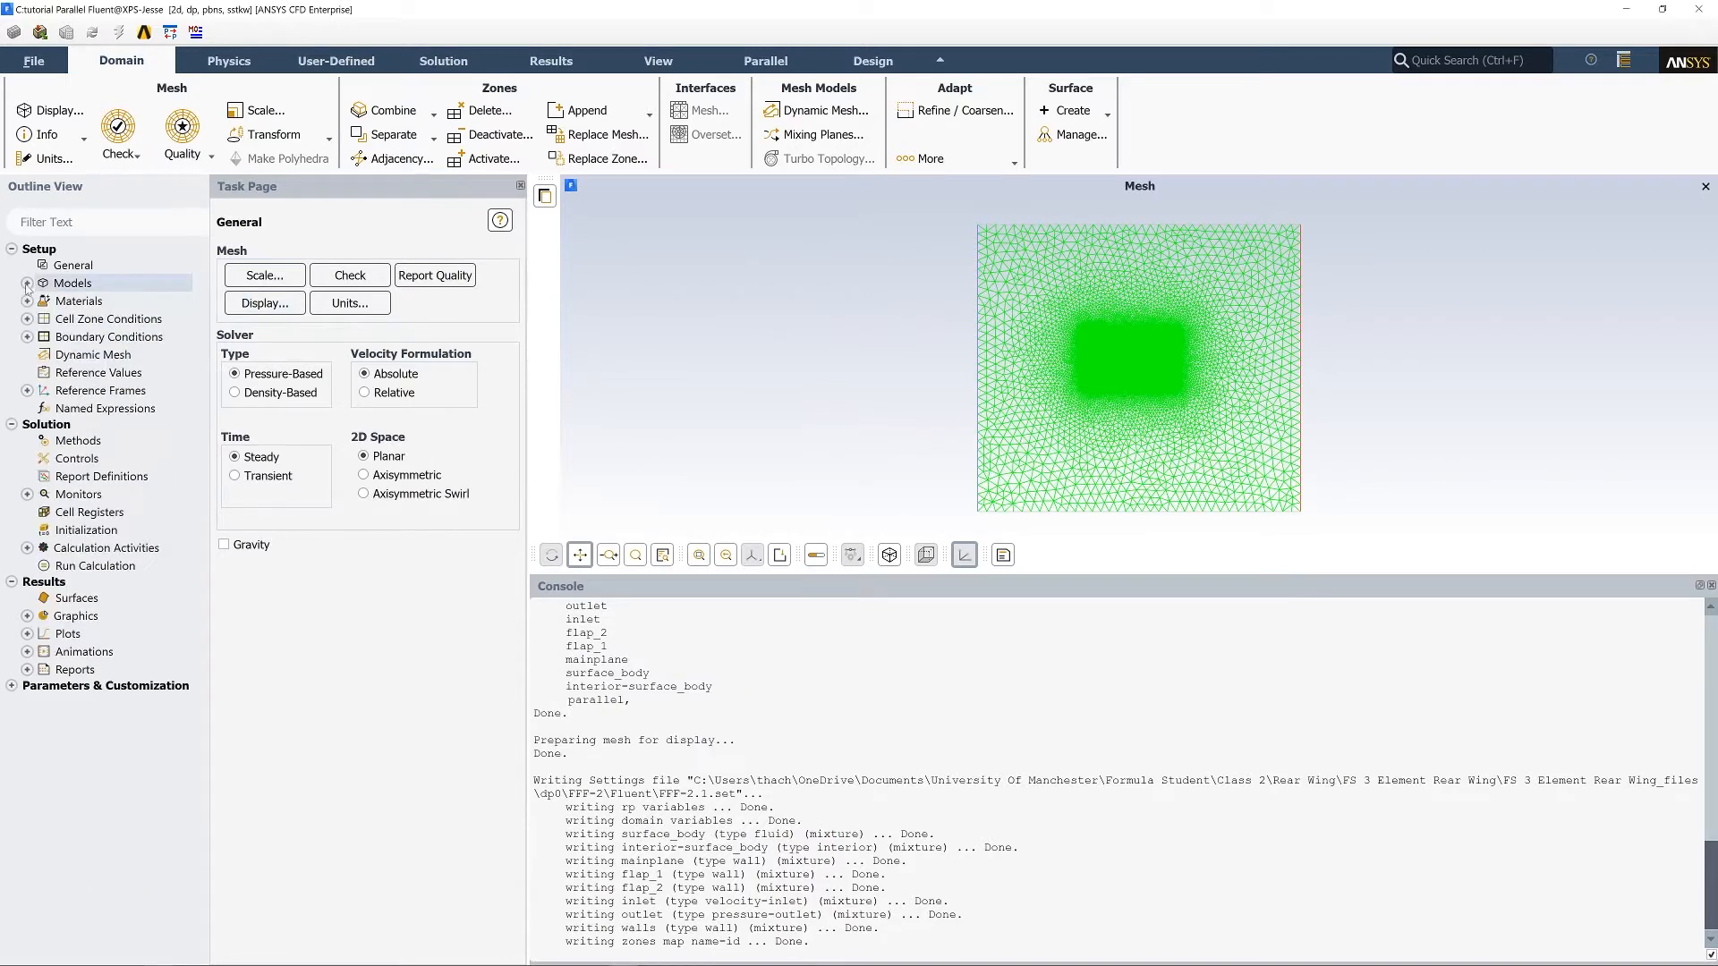
left_click(26, 301)
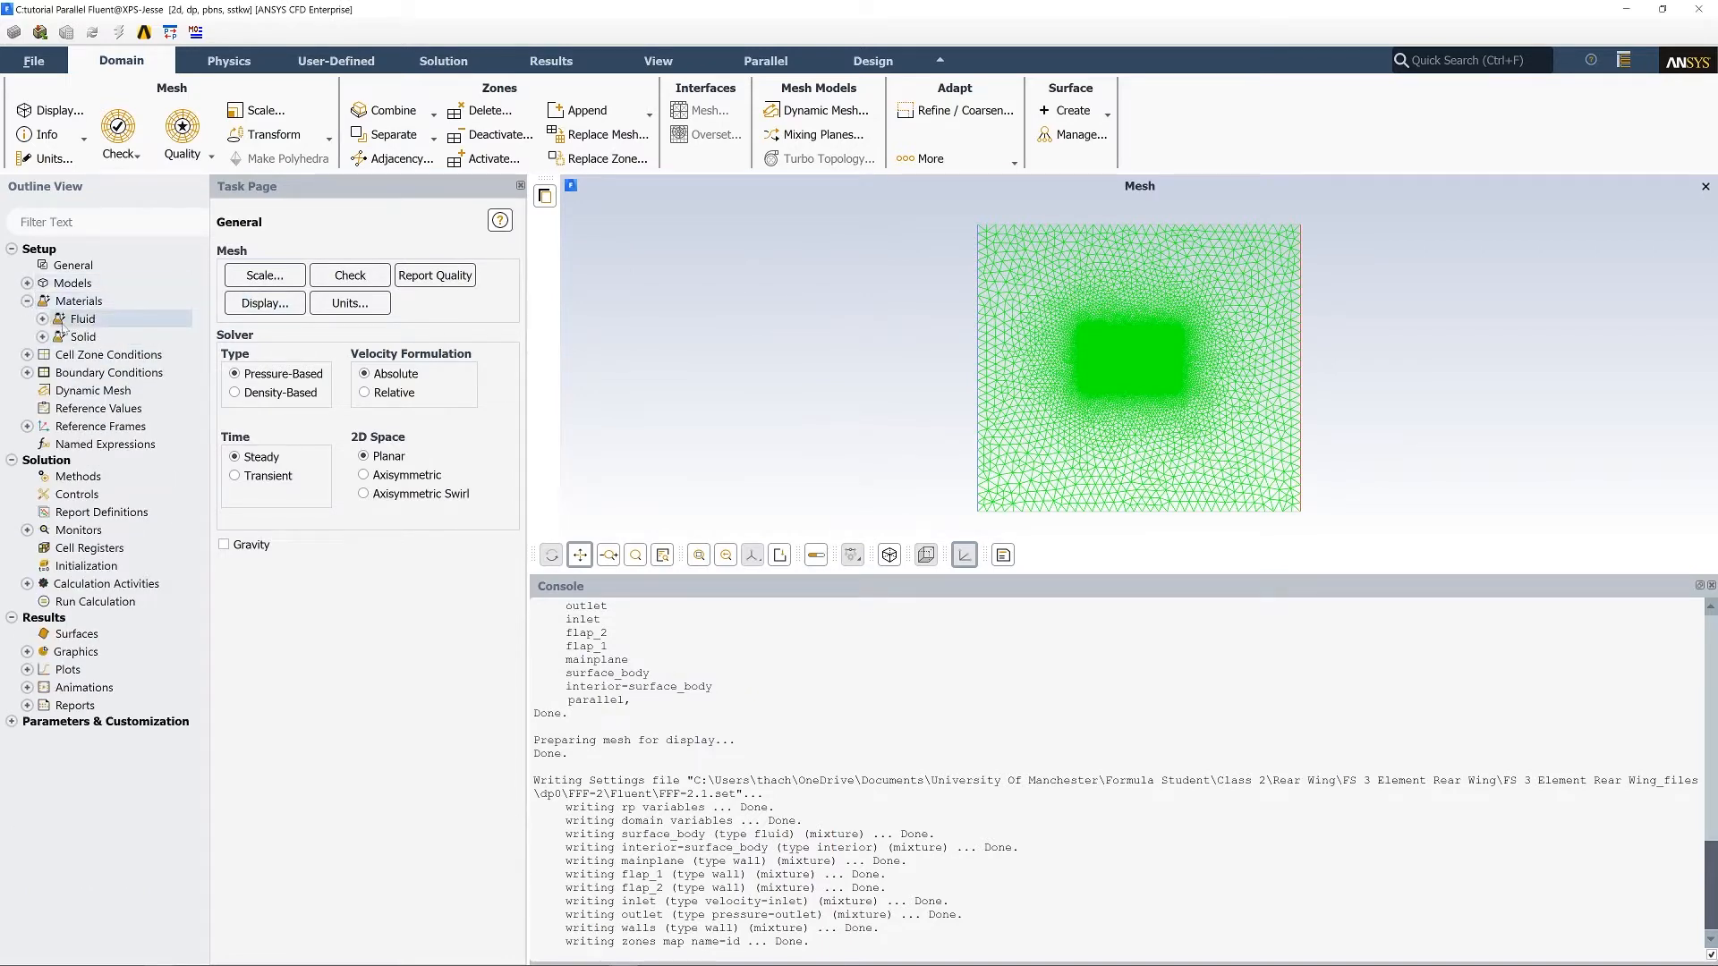
left_click(42, 318)
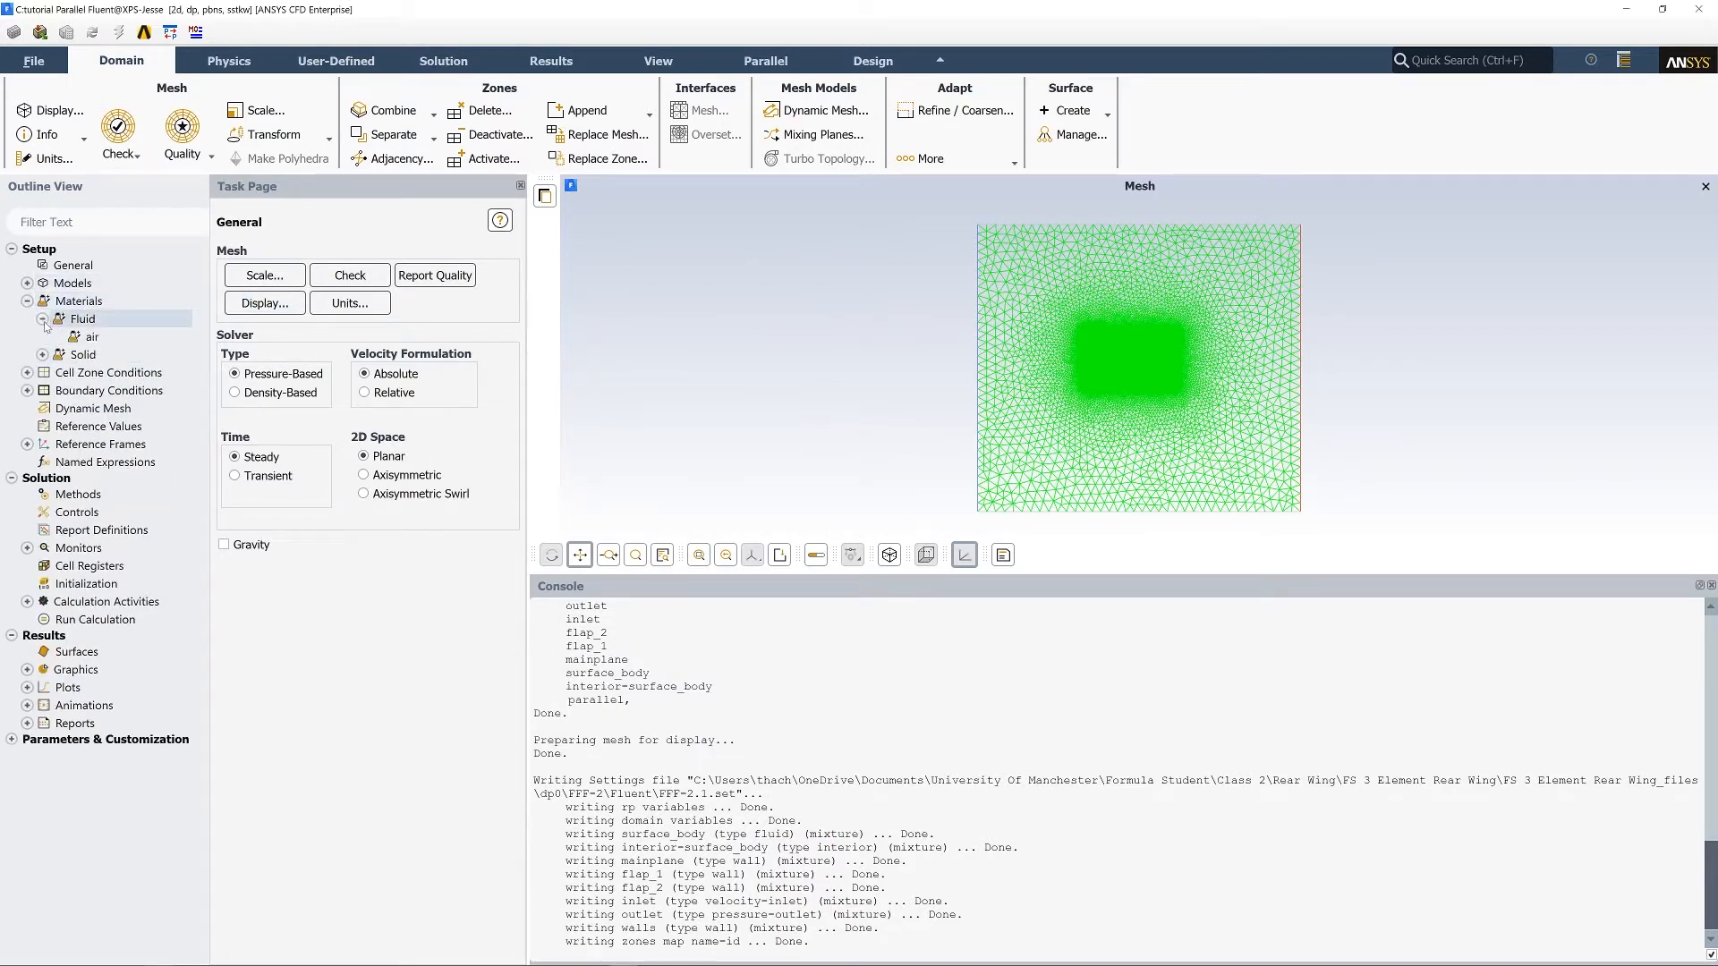
double_click(184, 337)
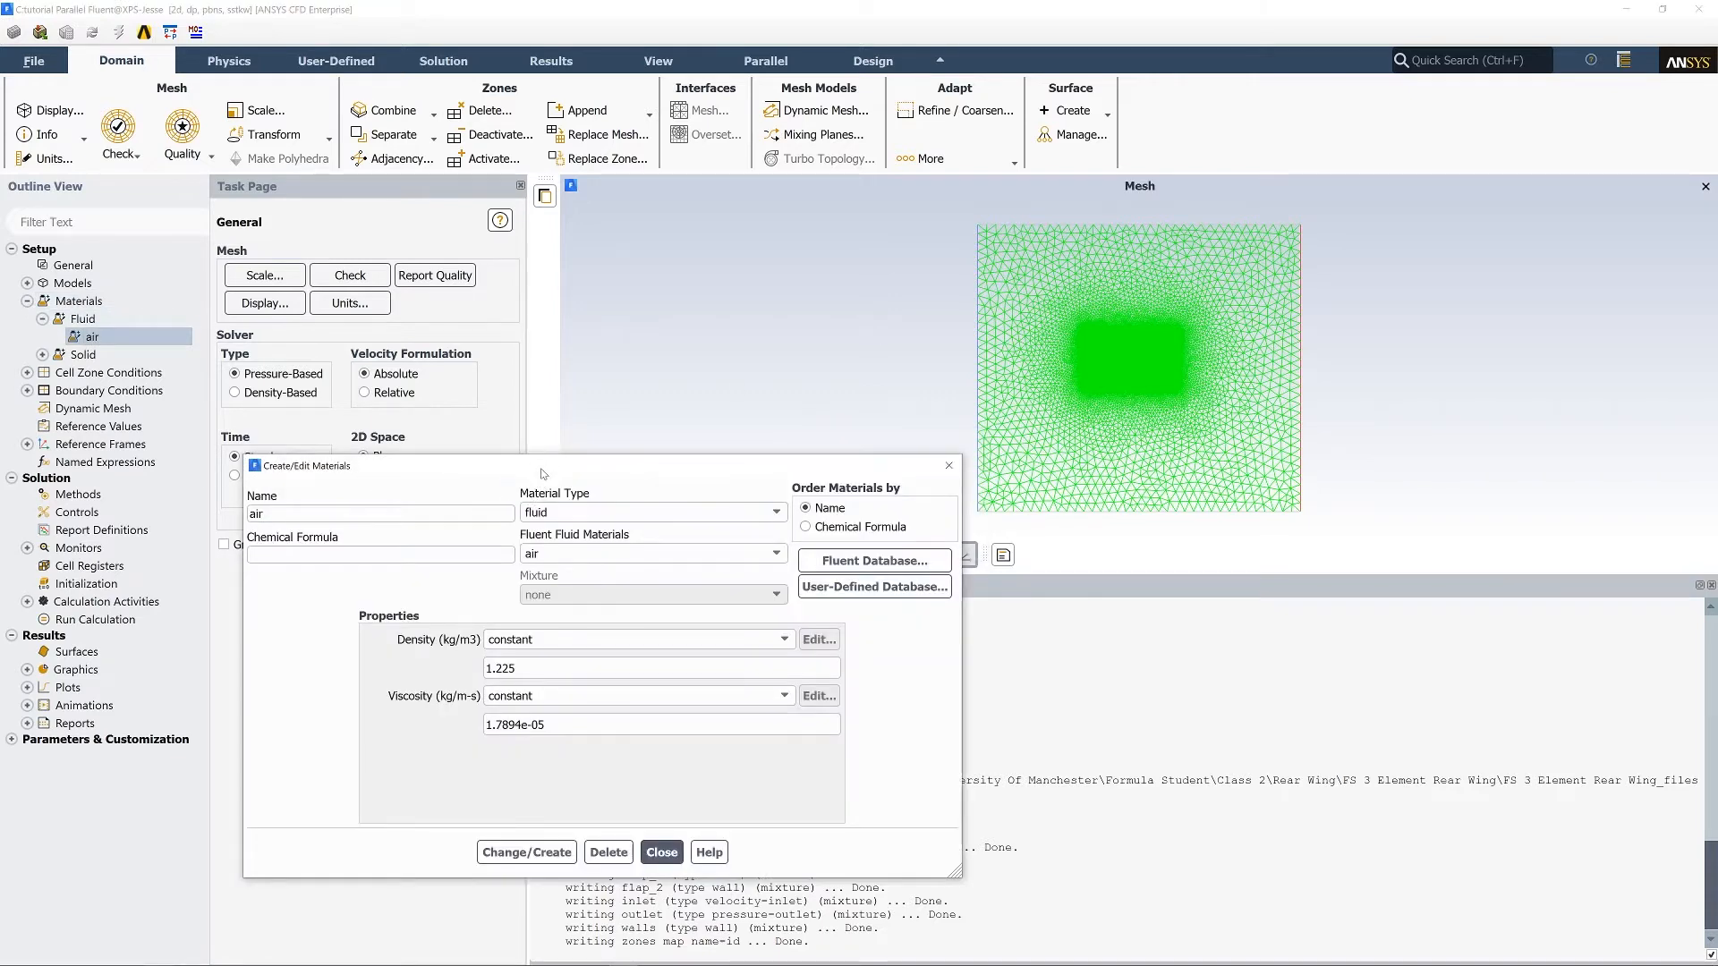
left_click_drag(541, 472, 655, 304)
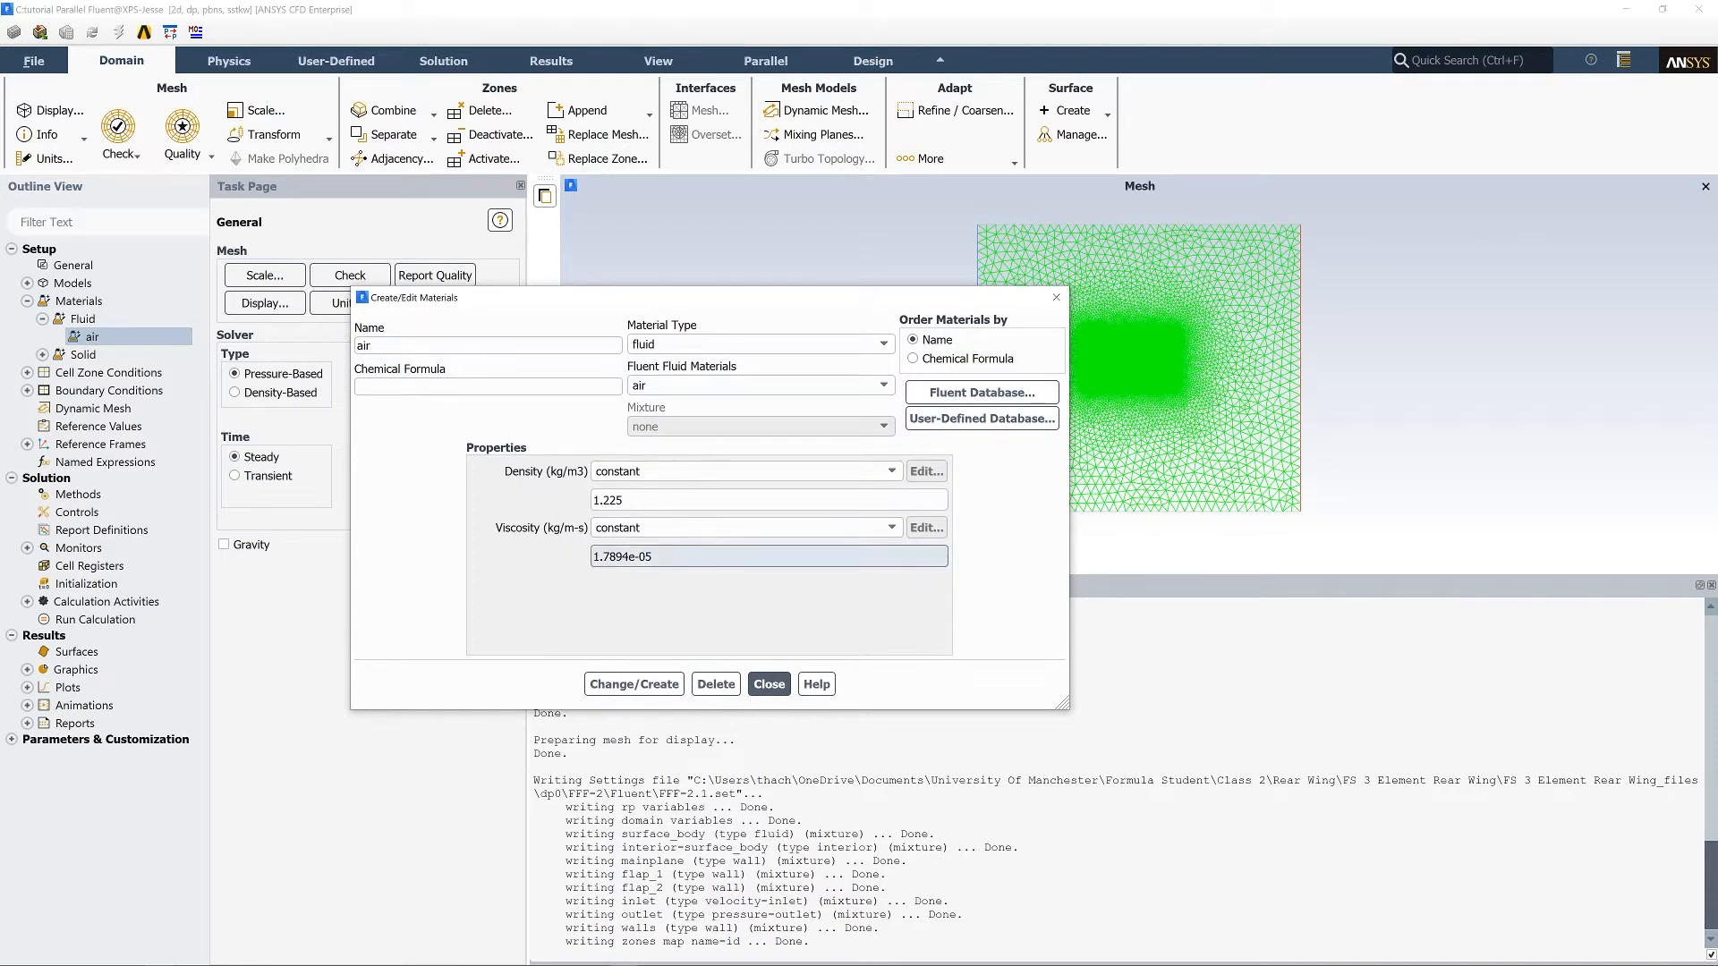
left_click(768, 685)
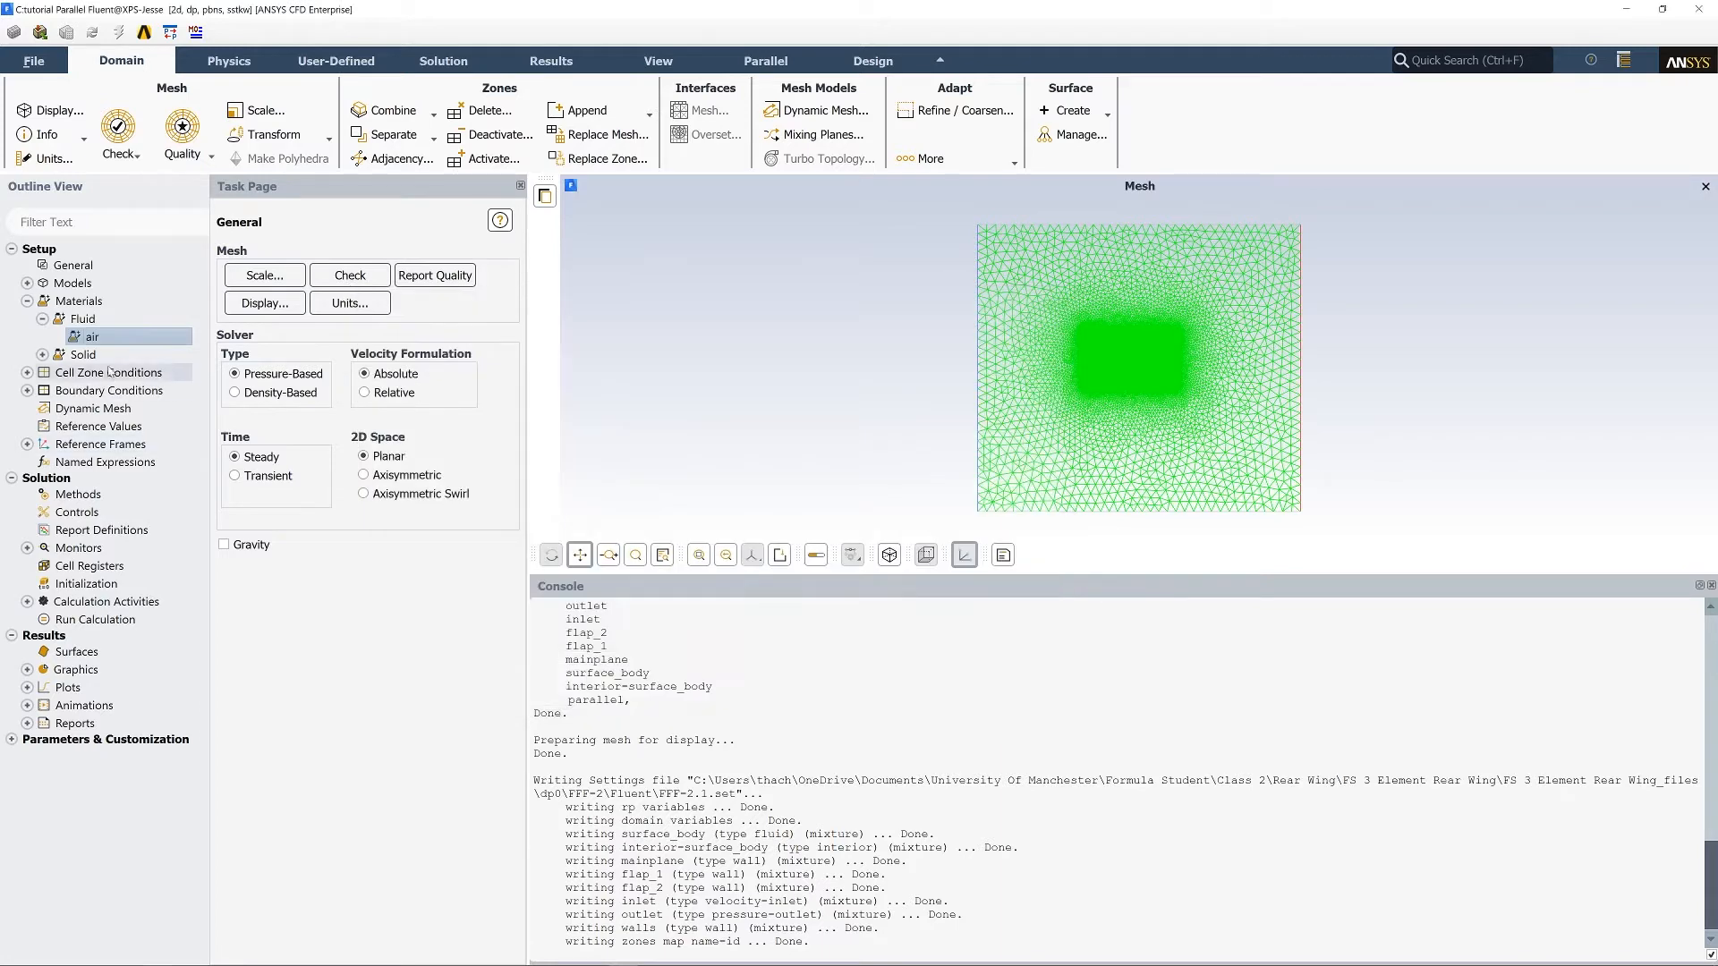
left_click(27, 301)
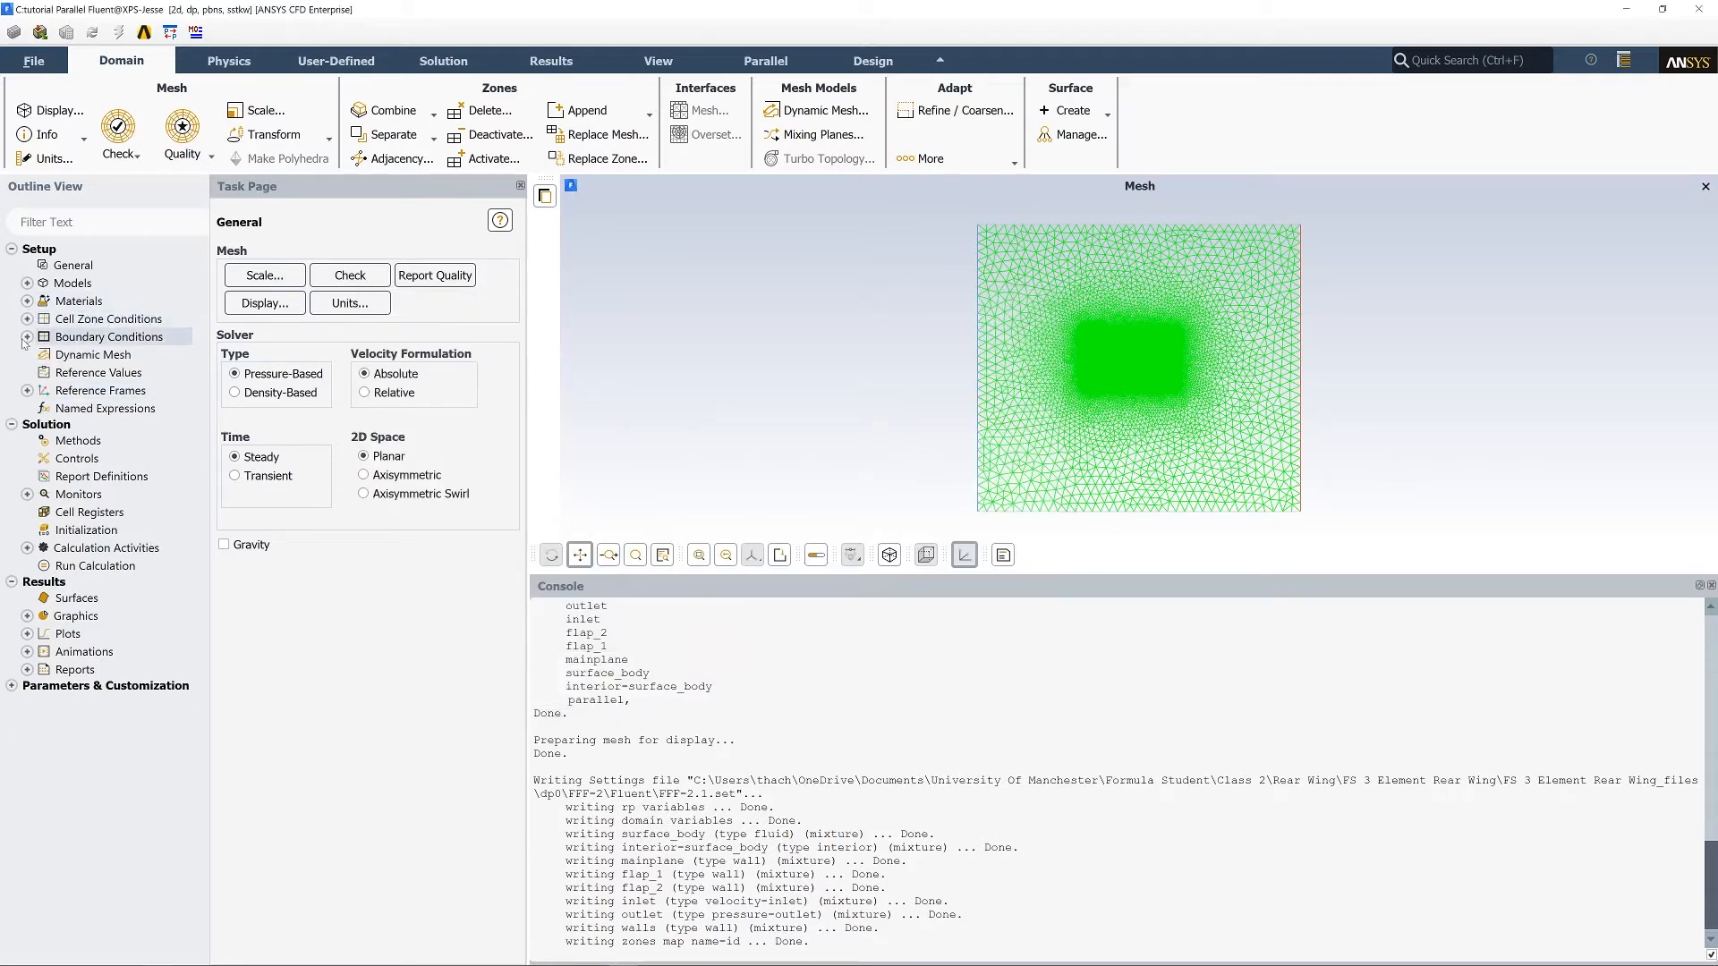
Set the velocity magnitude of the inlet boundary condition to 12 m/s.
left_click(27, 337)
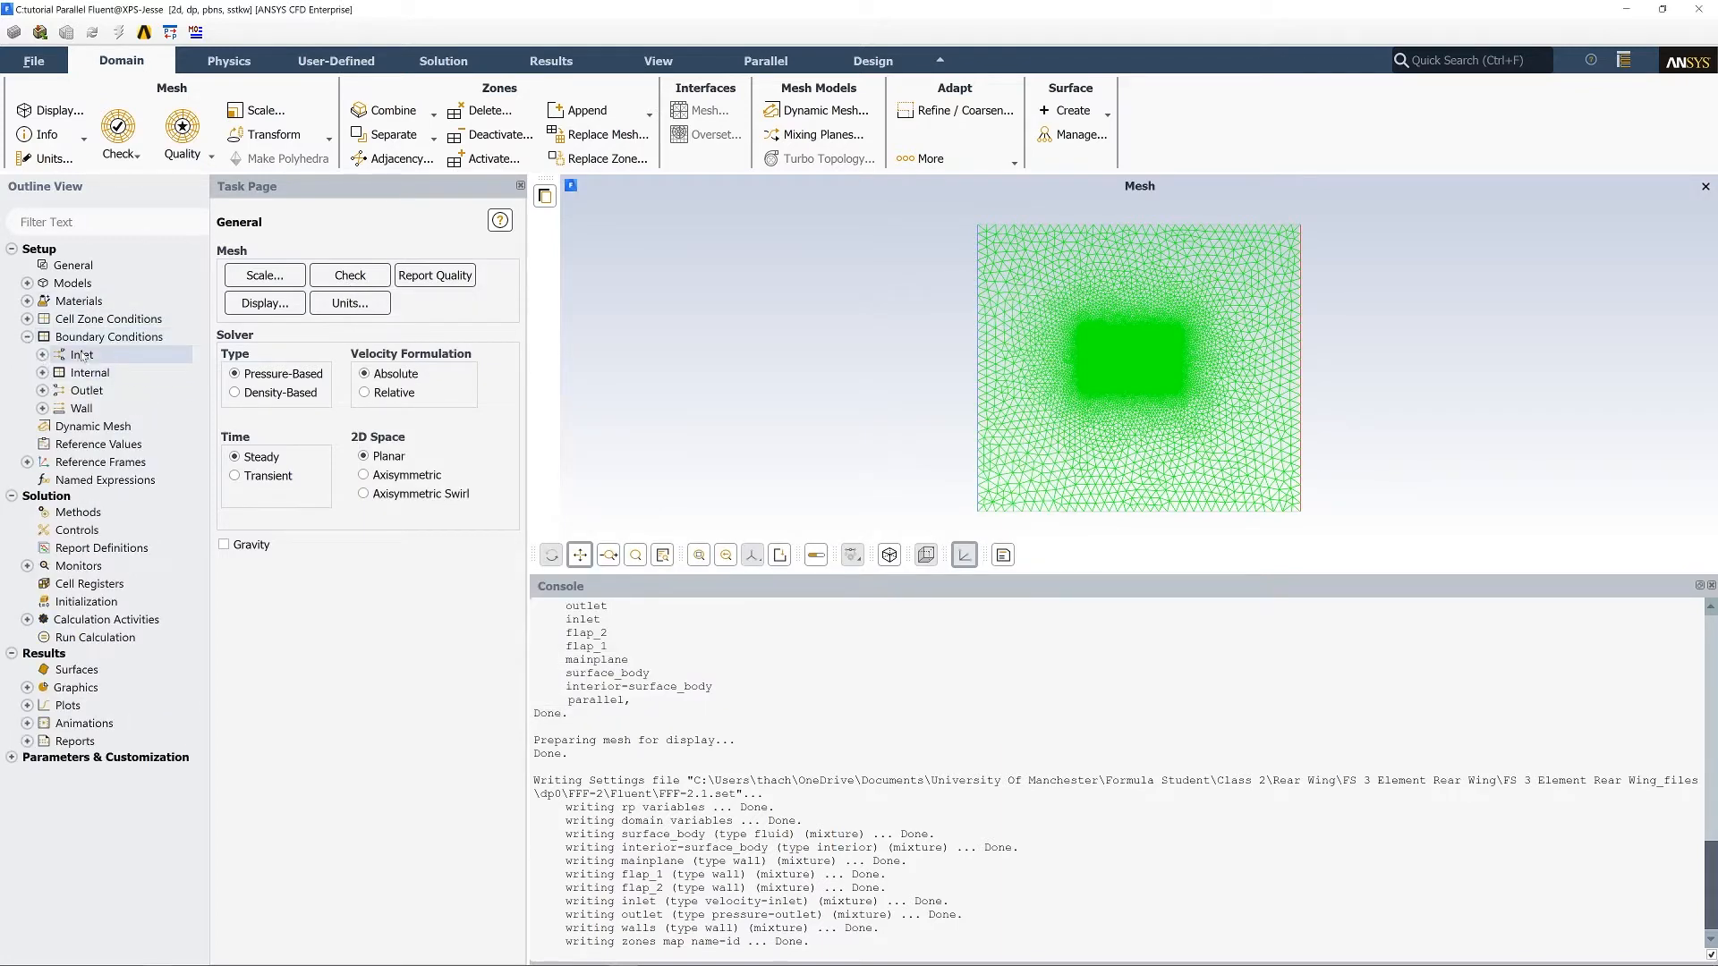
left_click(42, 354)
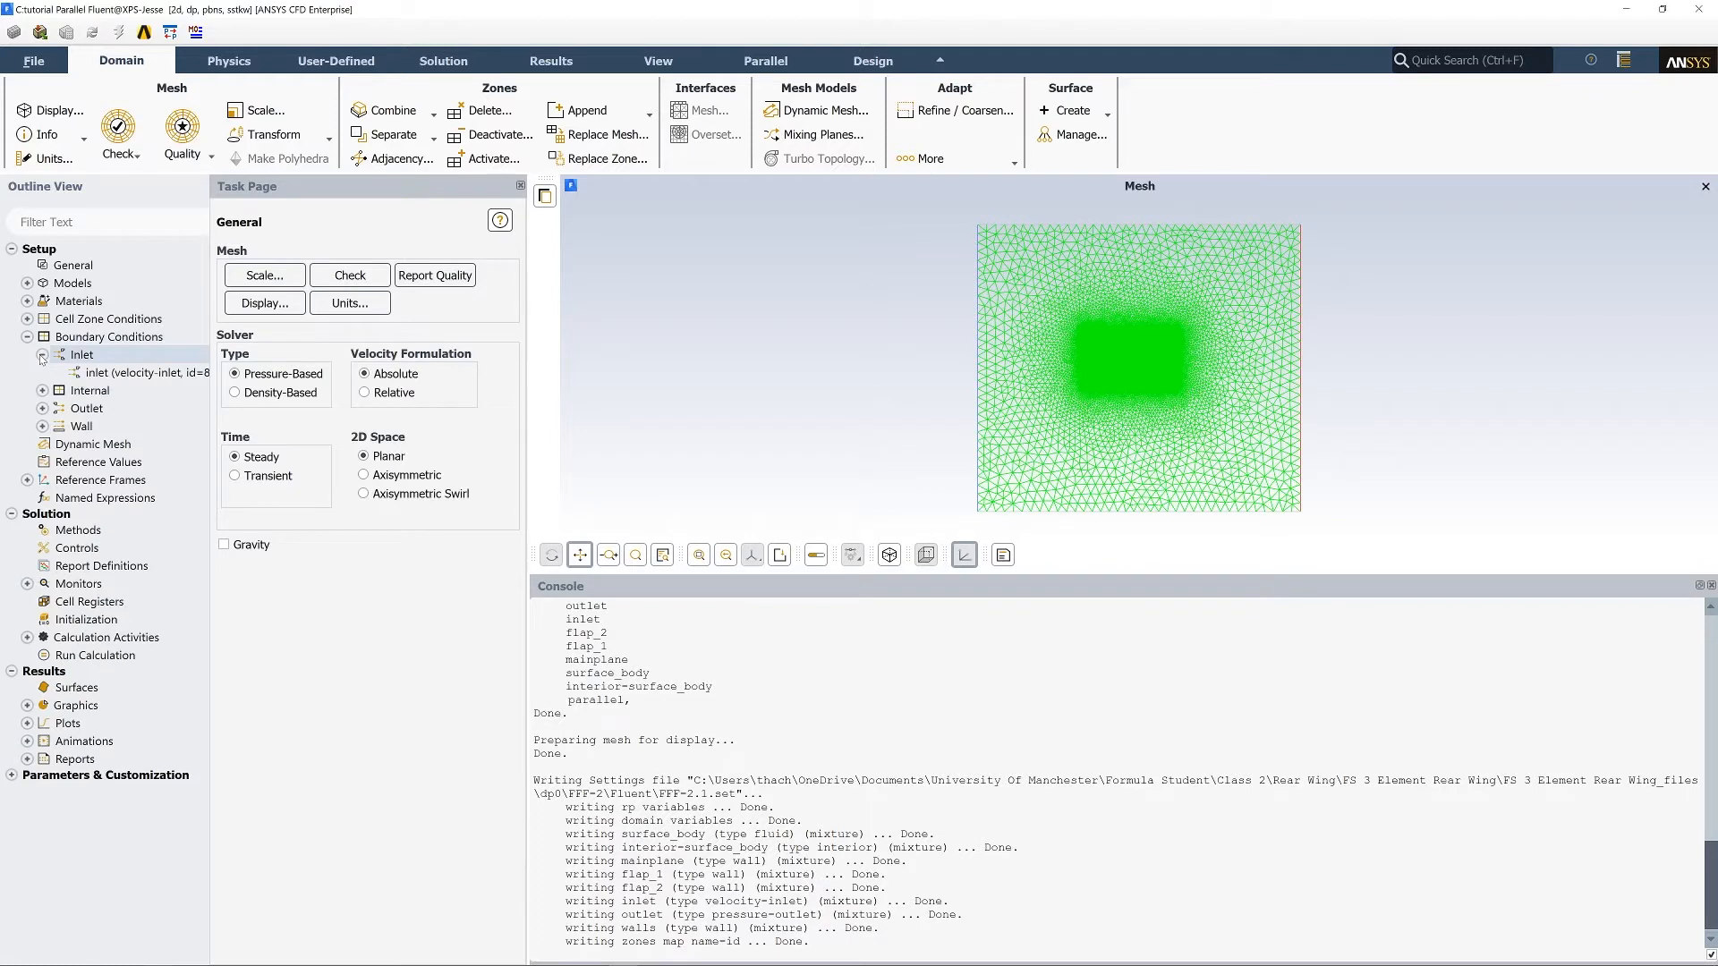
left_click(134, 376)
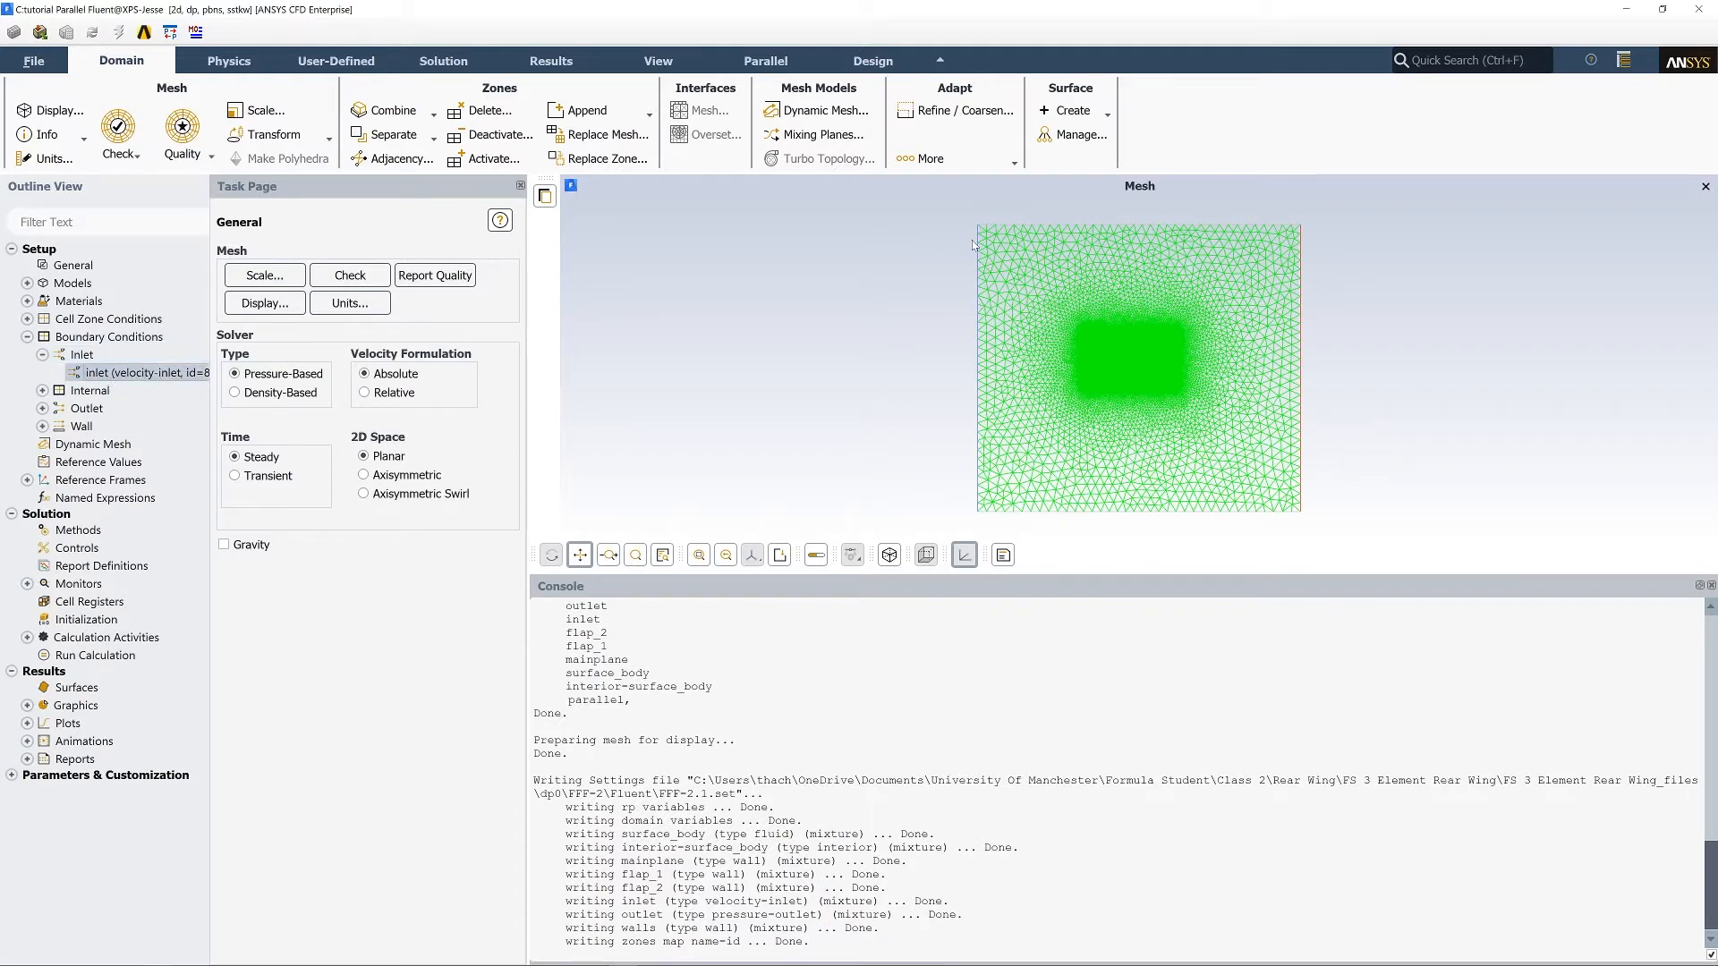
double_click(171, 372)
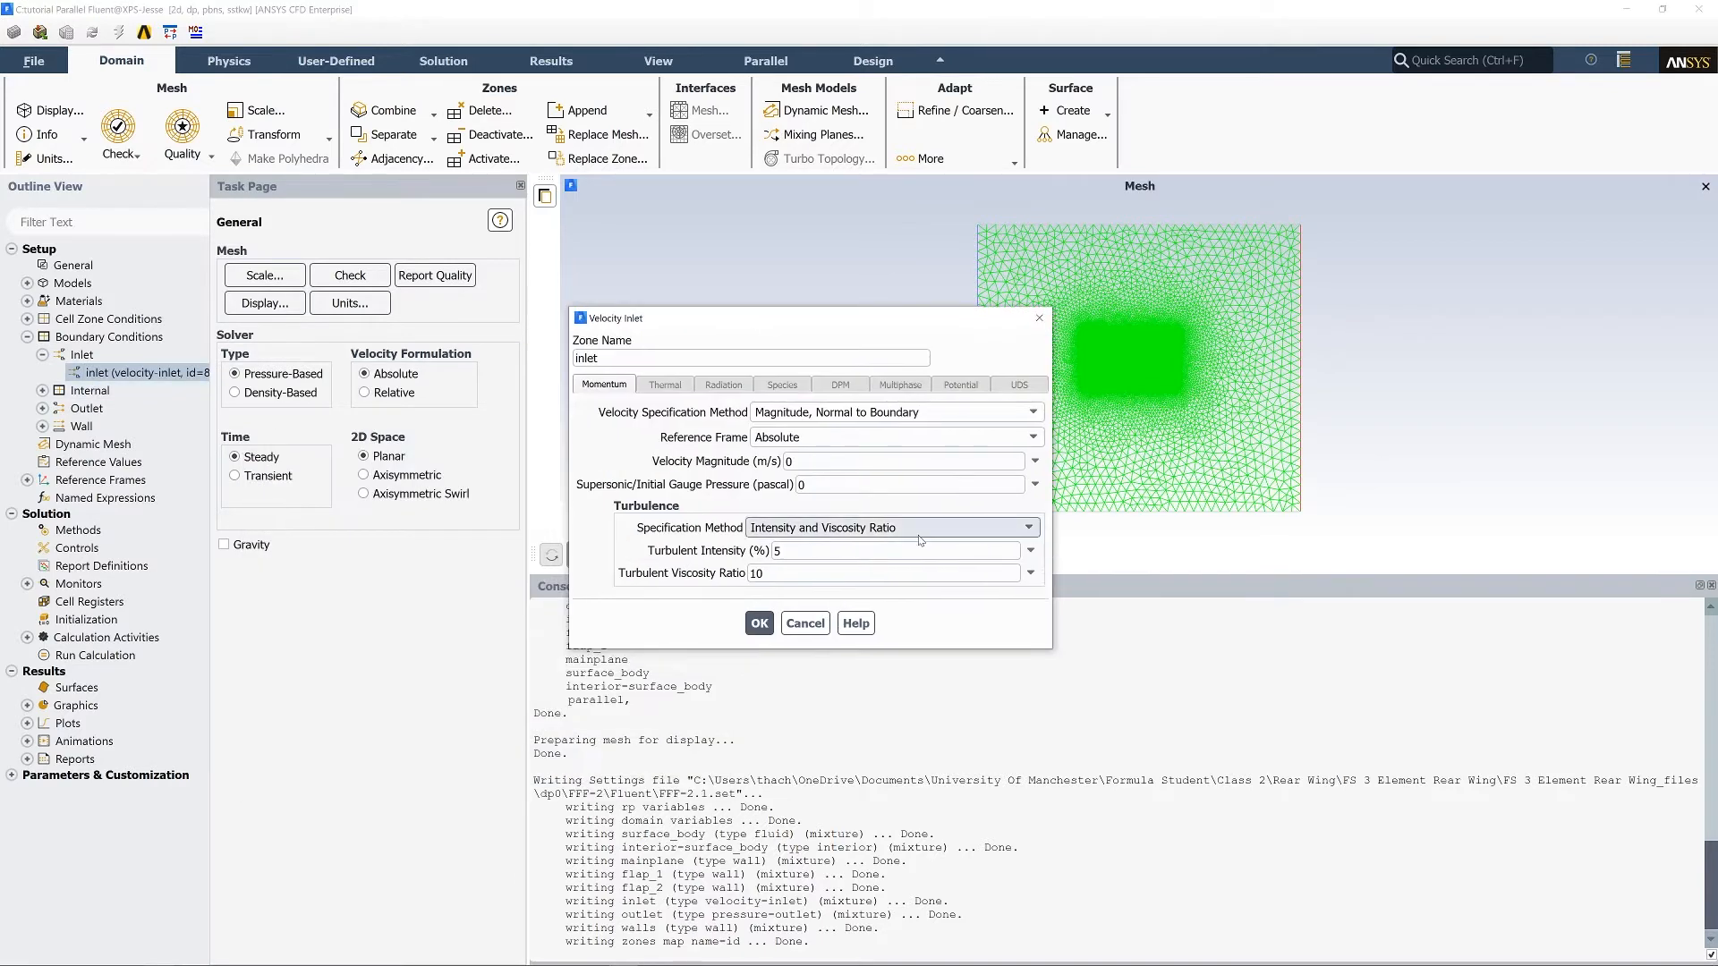
double_click(789, 461)
type("12")
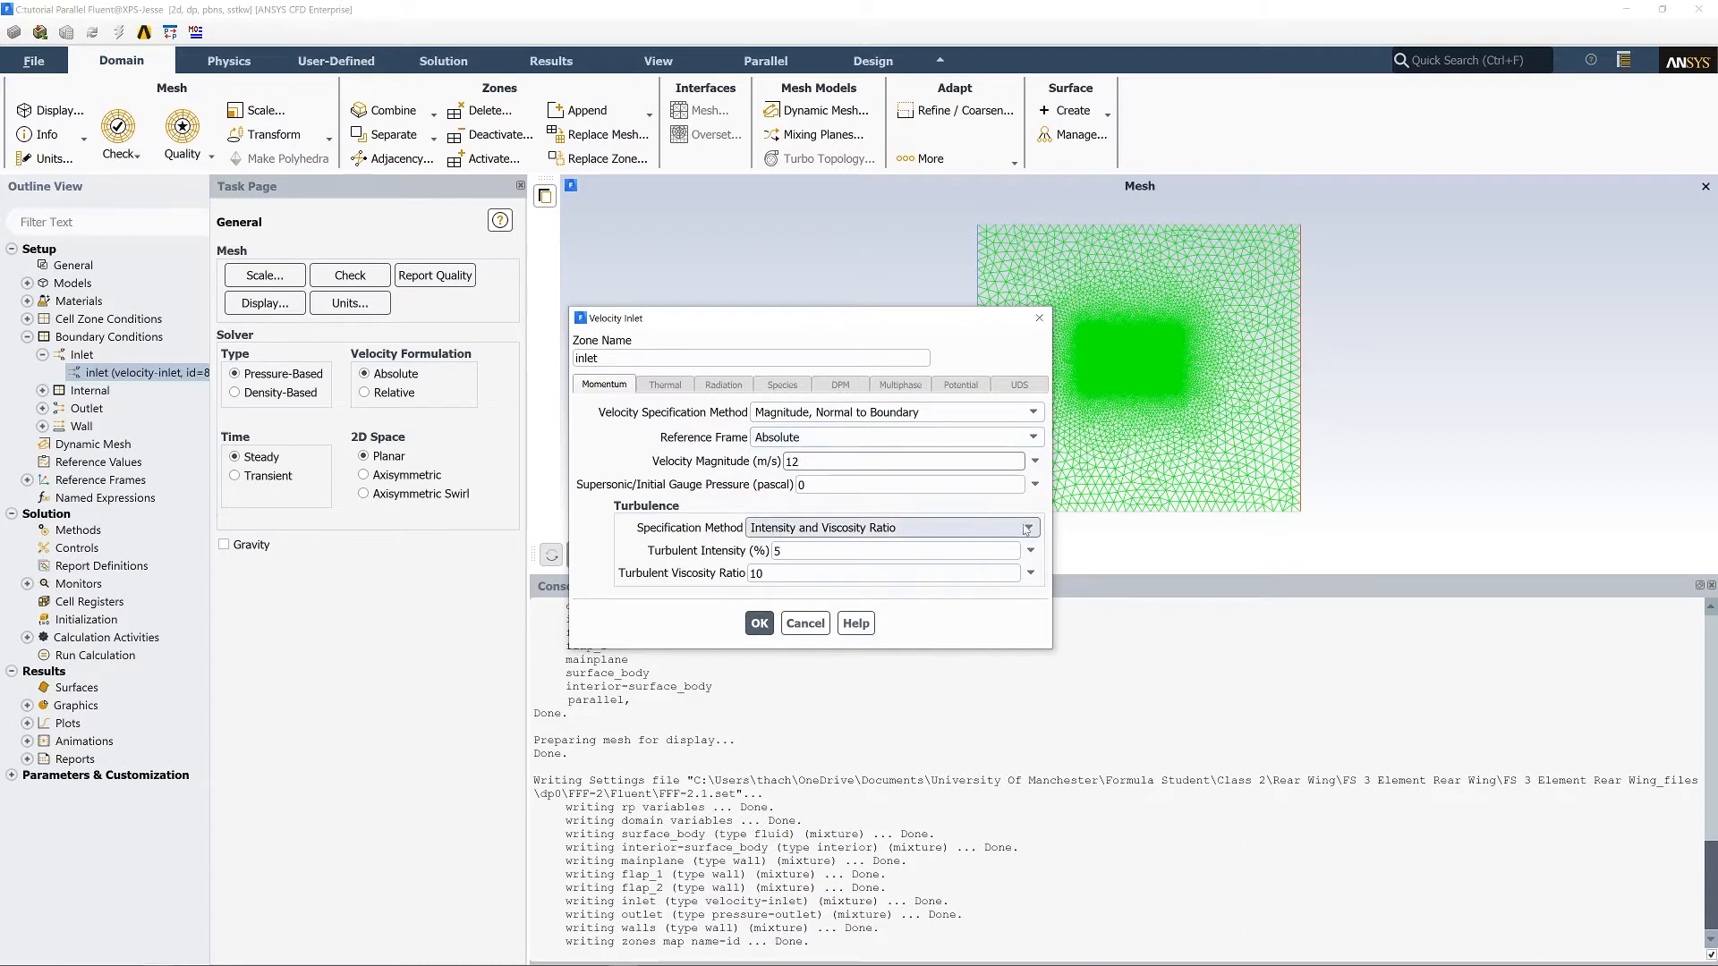
Specify the inlet turbulence by Intensity and Length Scale, with a turbulent intensity of 0.3 %.
left_click(866, 530)
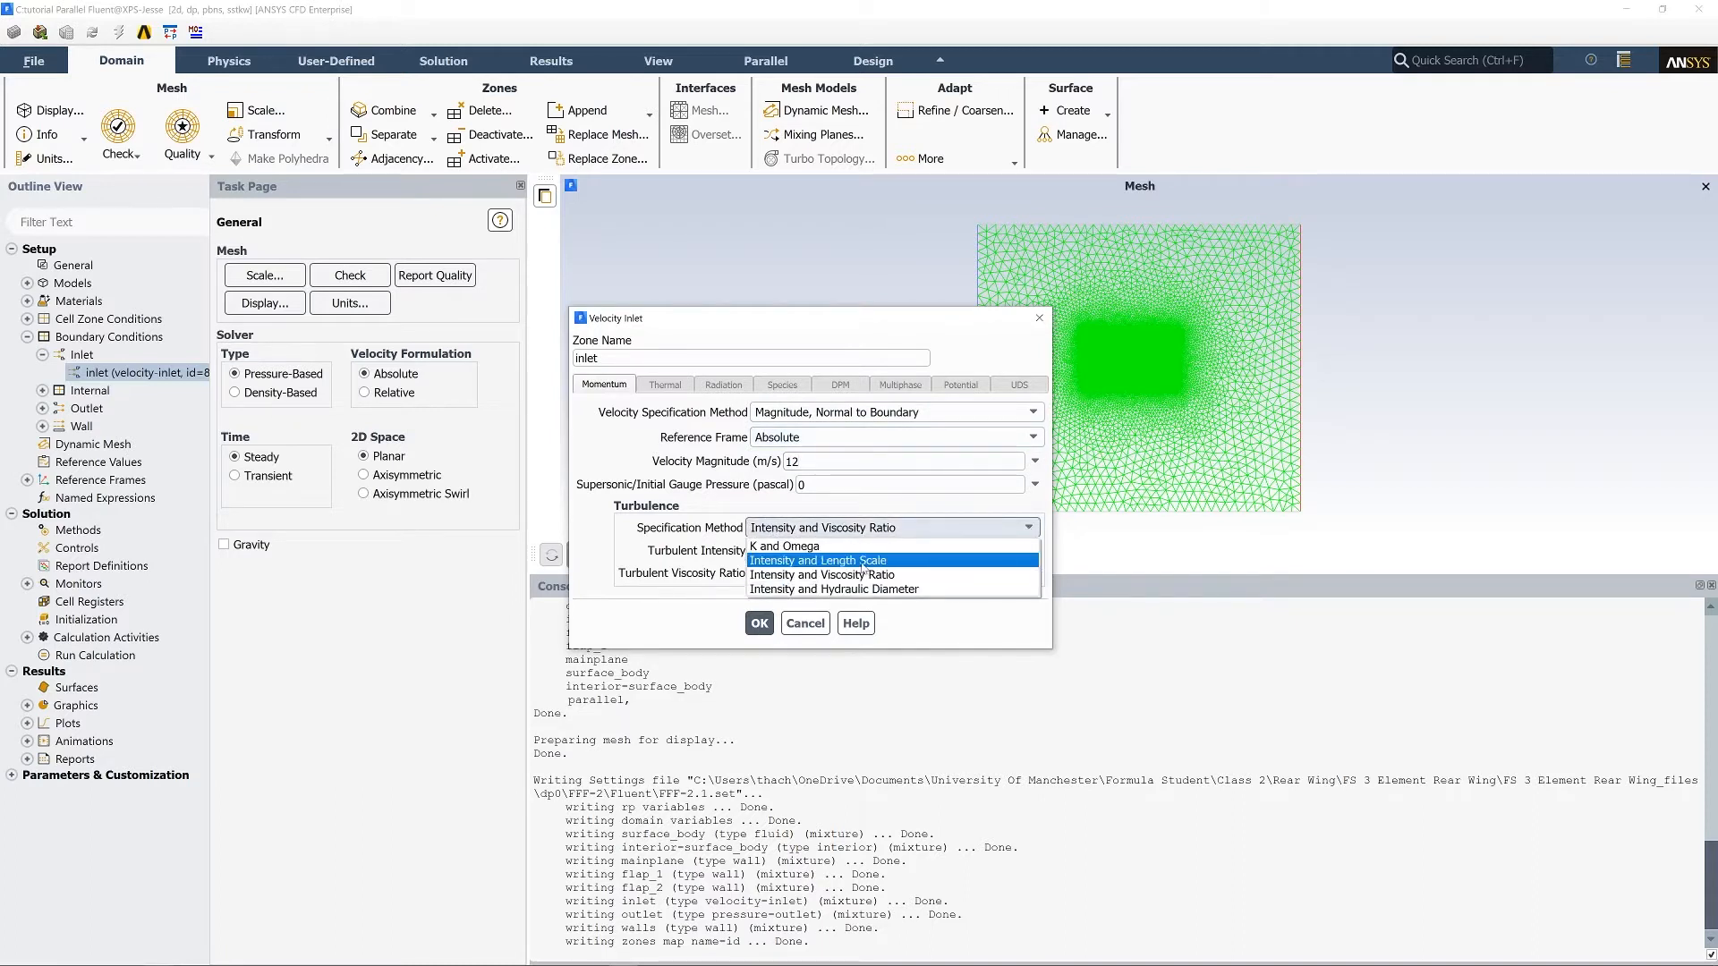
left_click(864, 561)
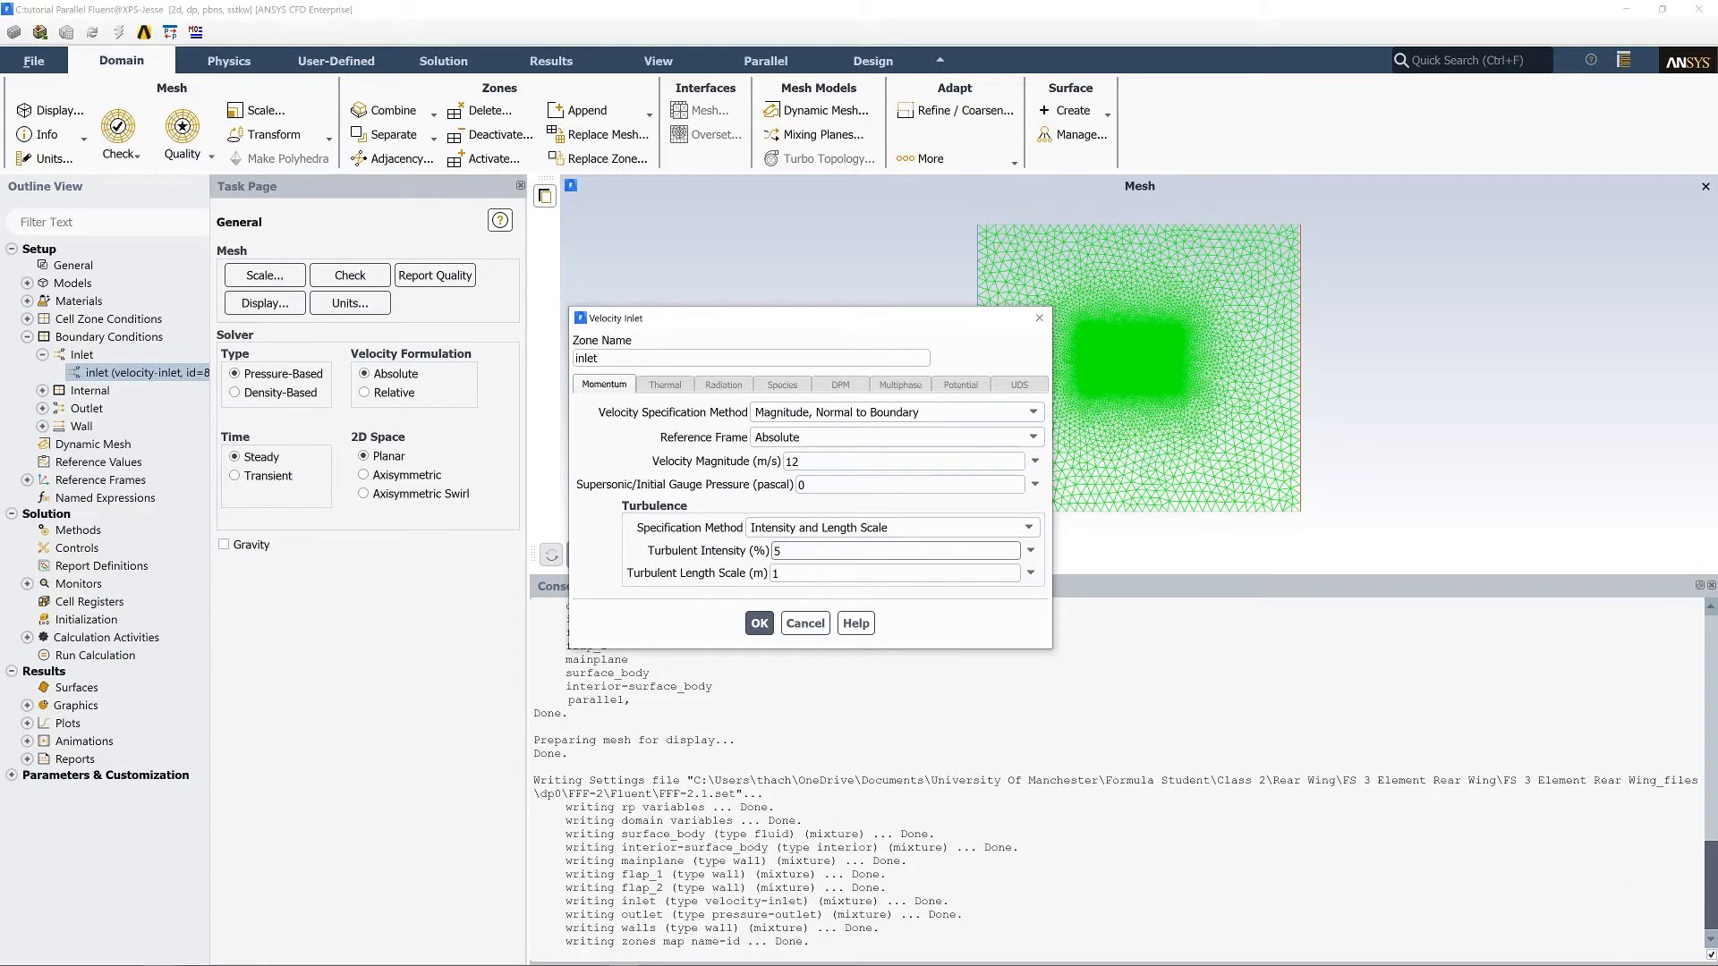
left_click_drag(789, 551, 742, 561)
key("BackSpace")
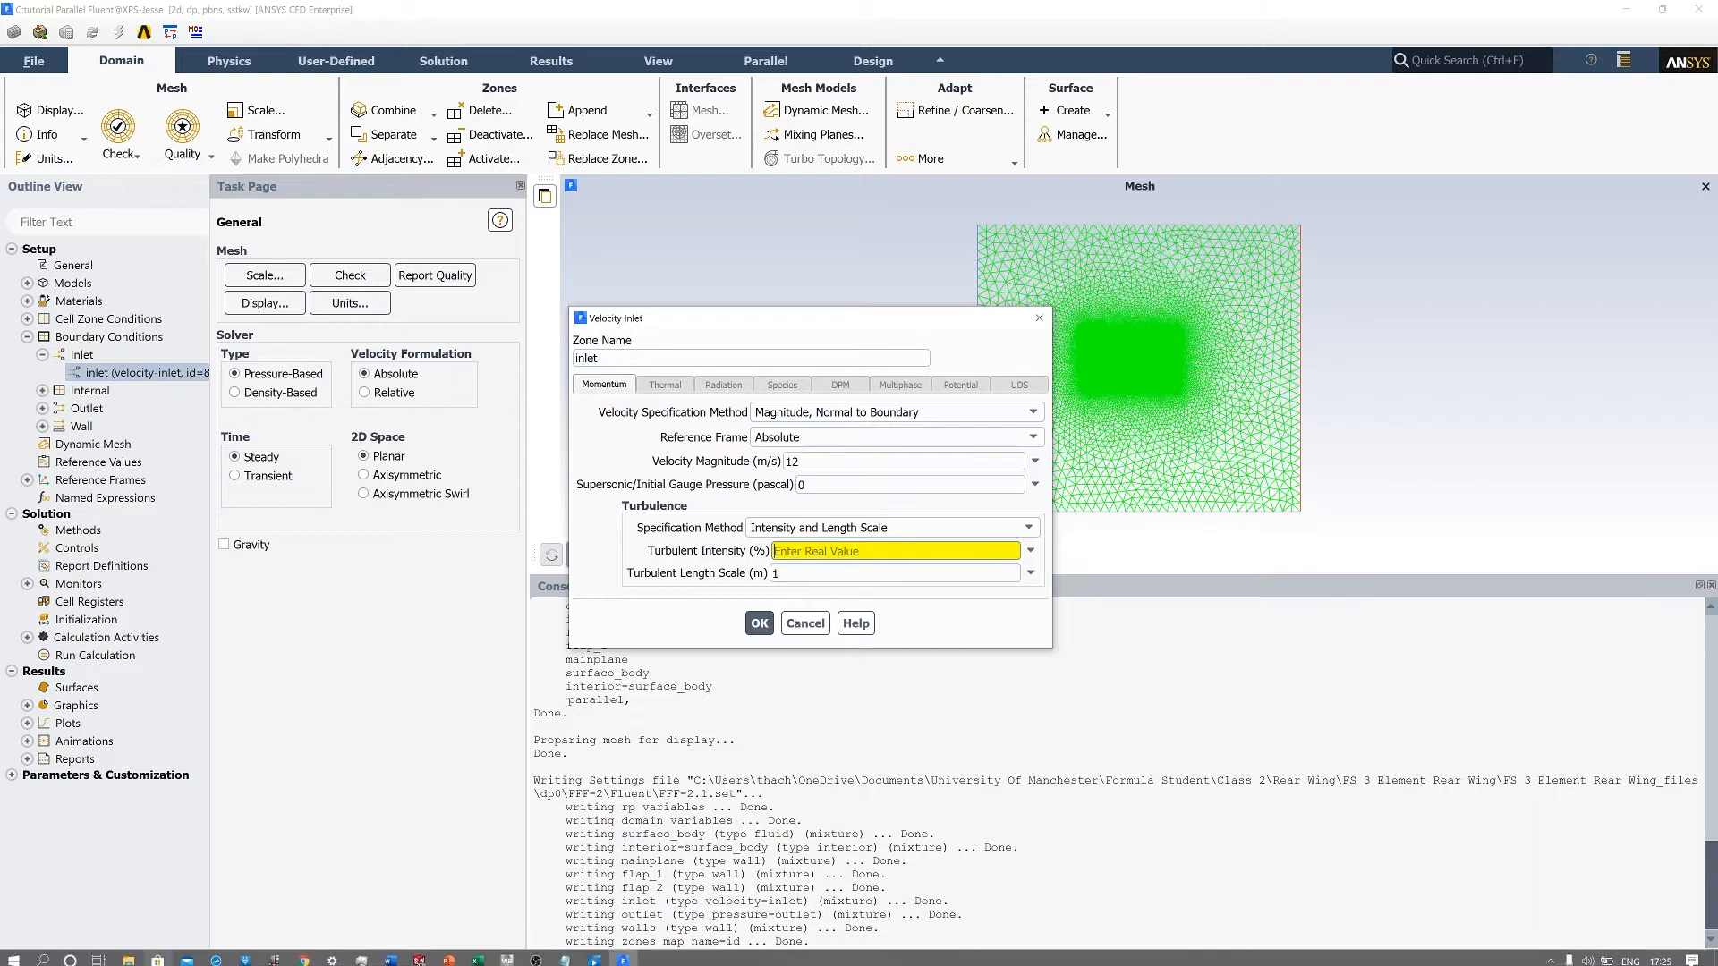
type("0.3")
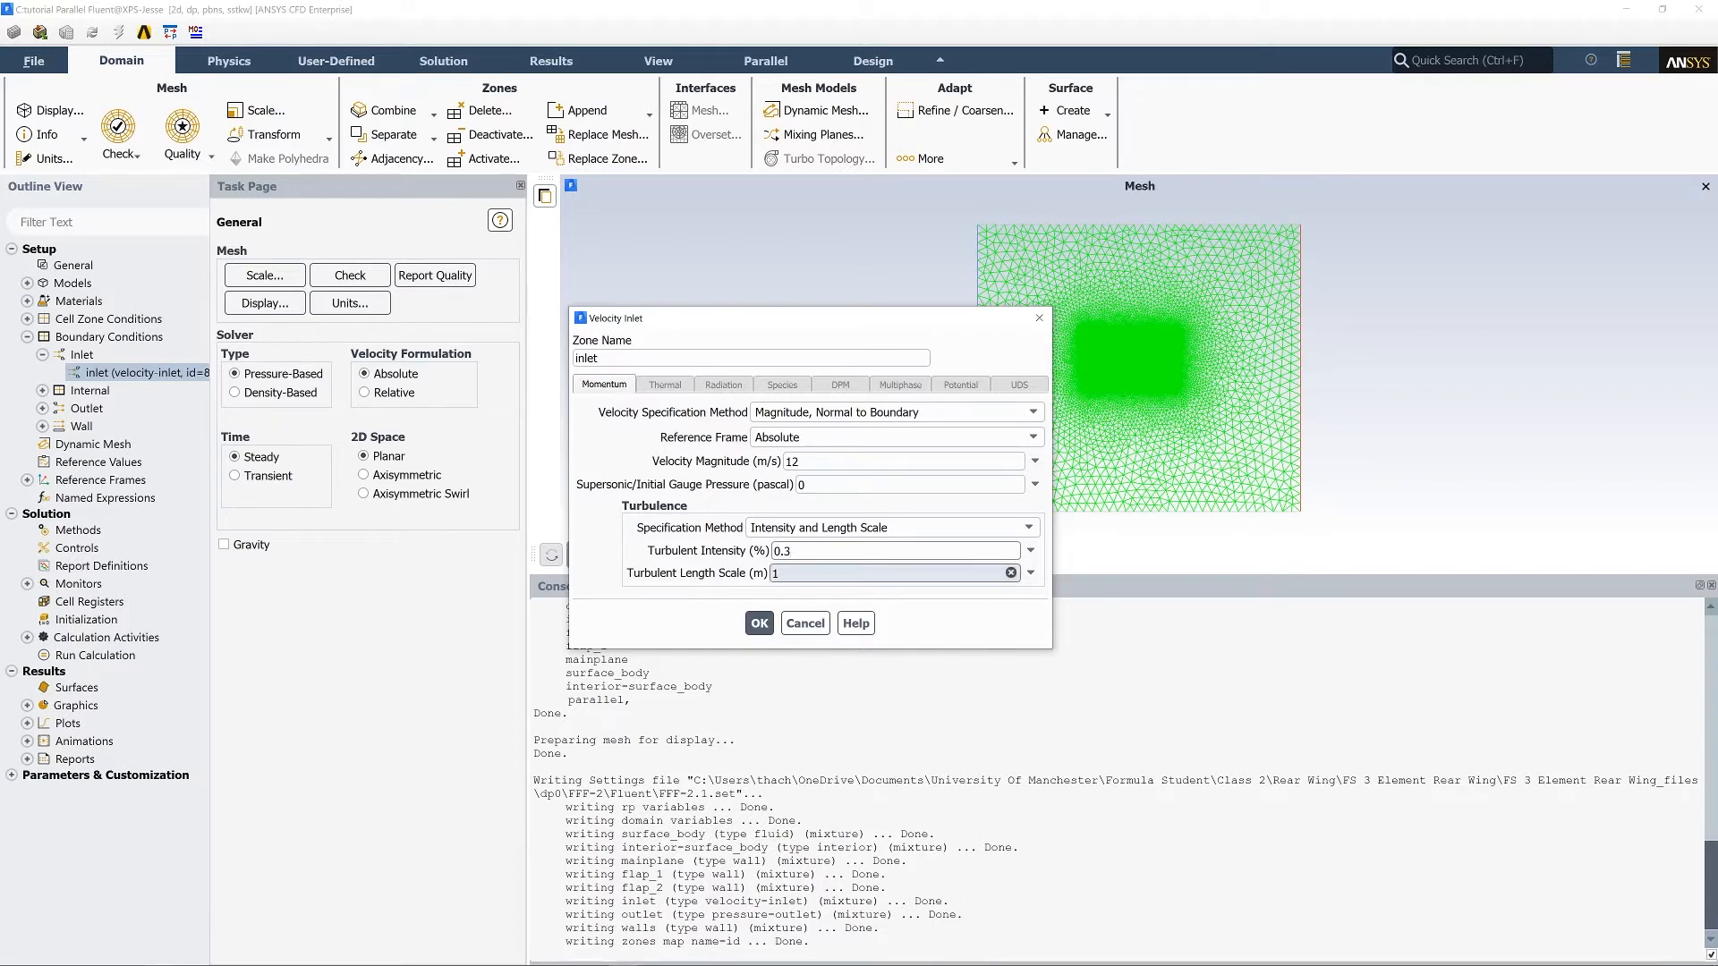
Look up the 2D turbulent length scale and its formula on the Simulation Parameters sheet of the Simulation History workbook in Excel.
double_click(771, 575)
key("BackSpace")
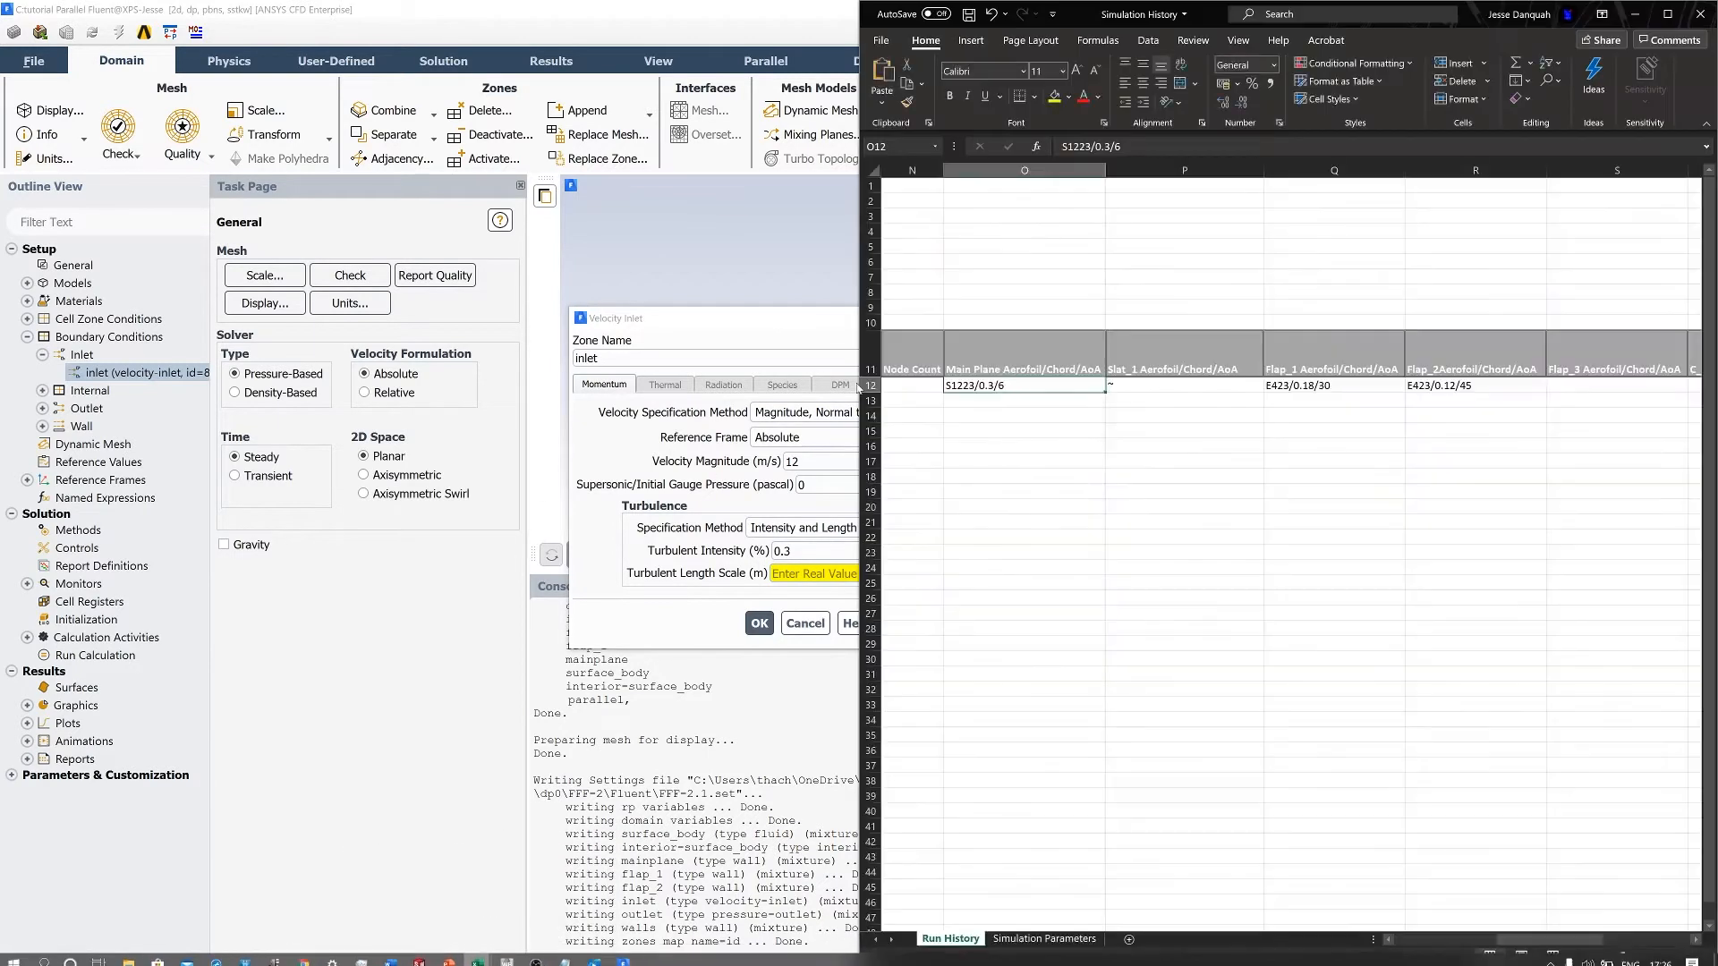
left_click(1014, 940)
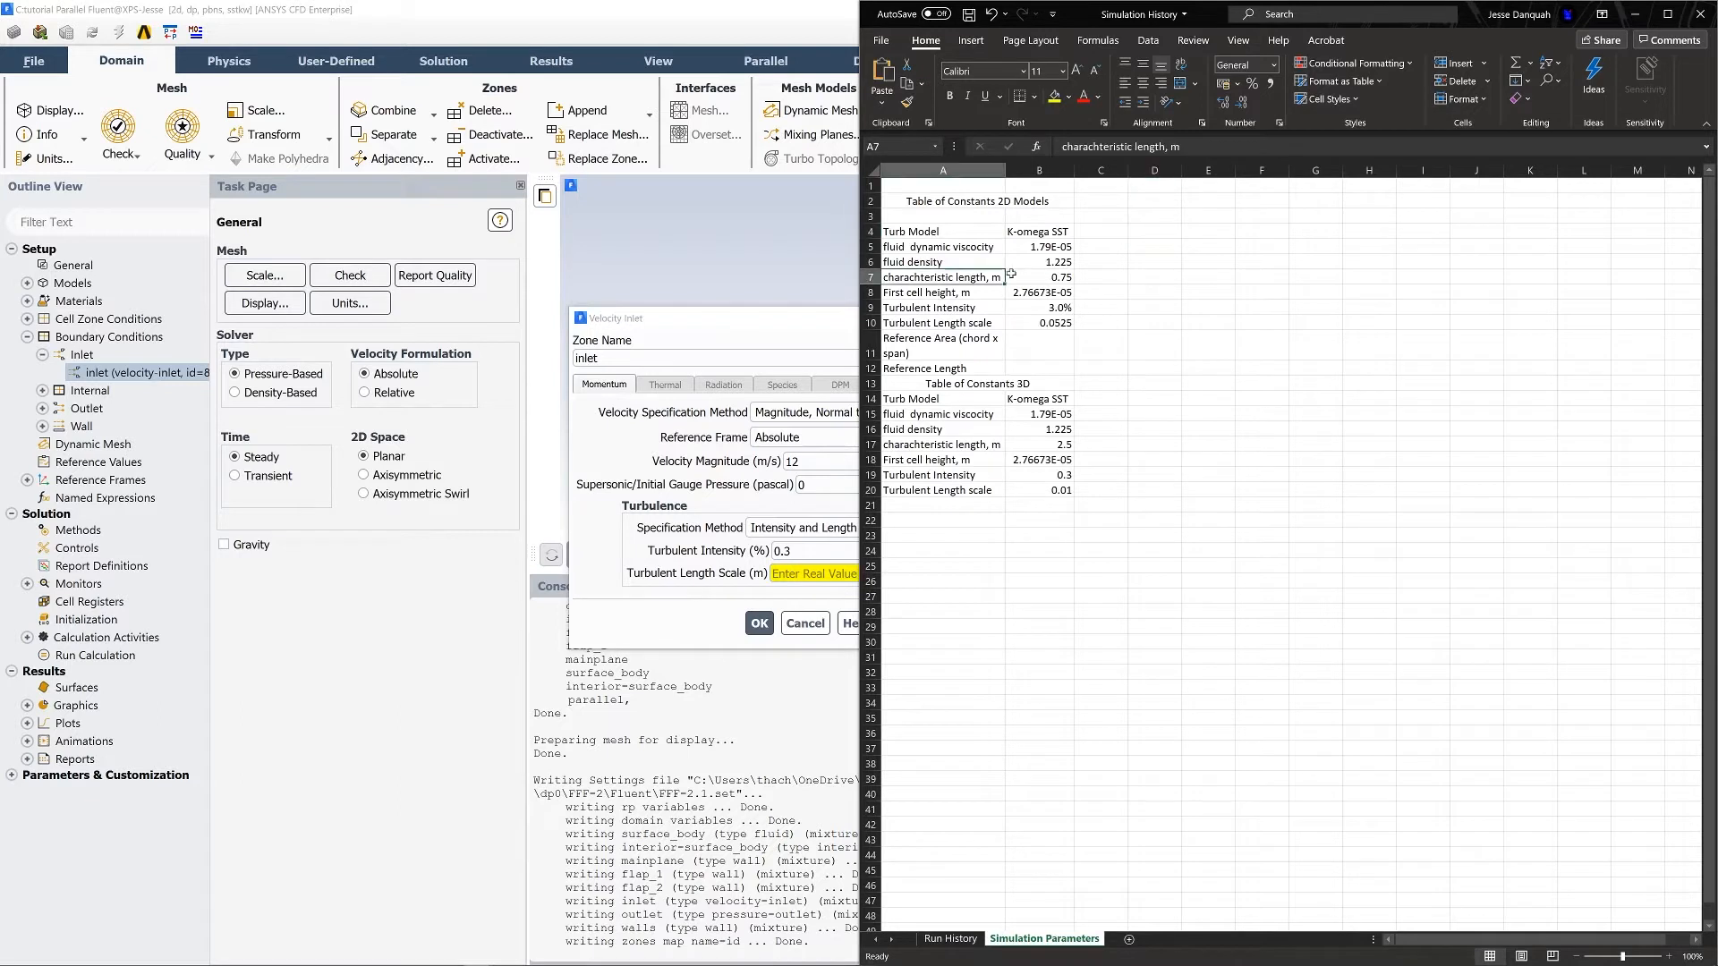
left_click(1035, 277)
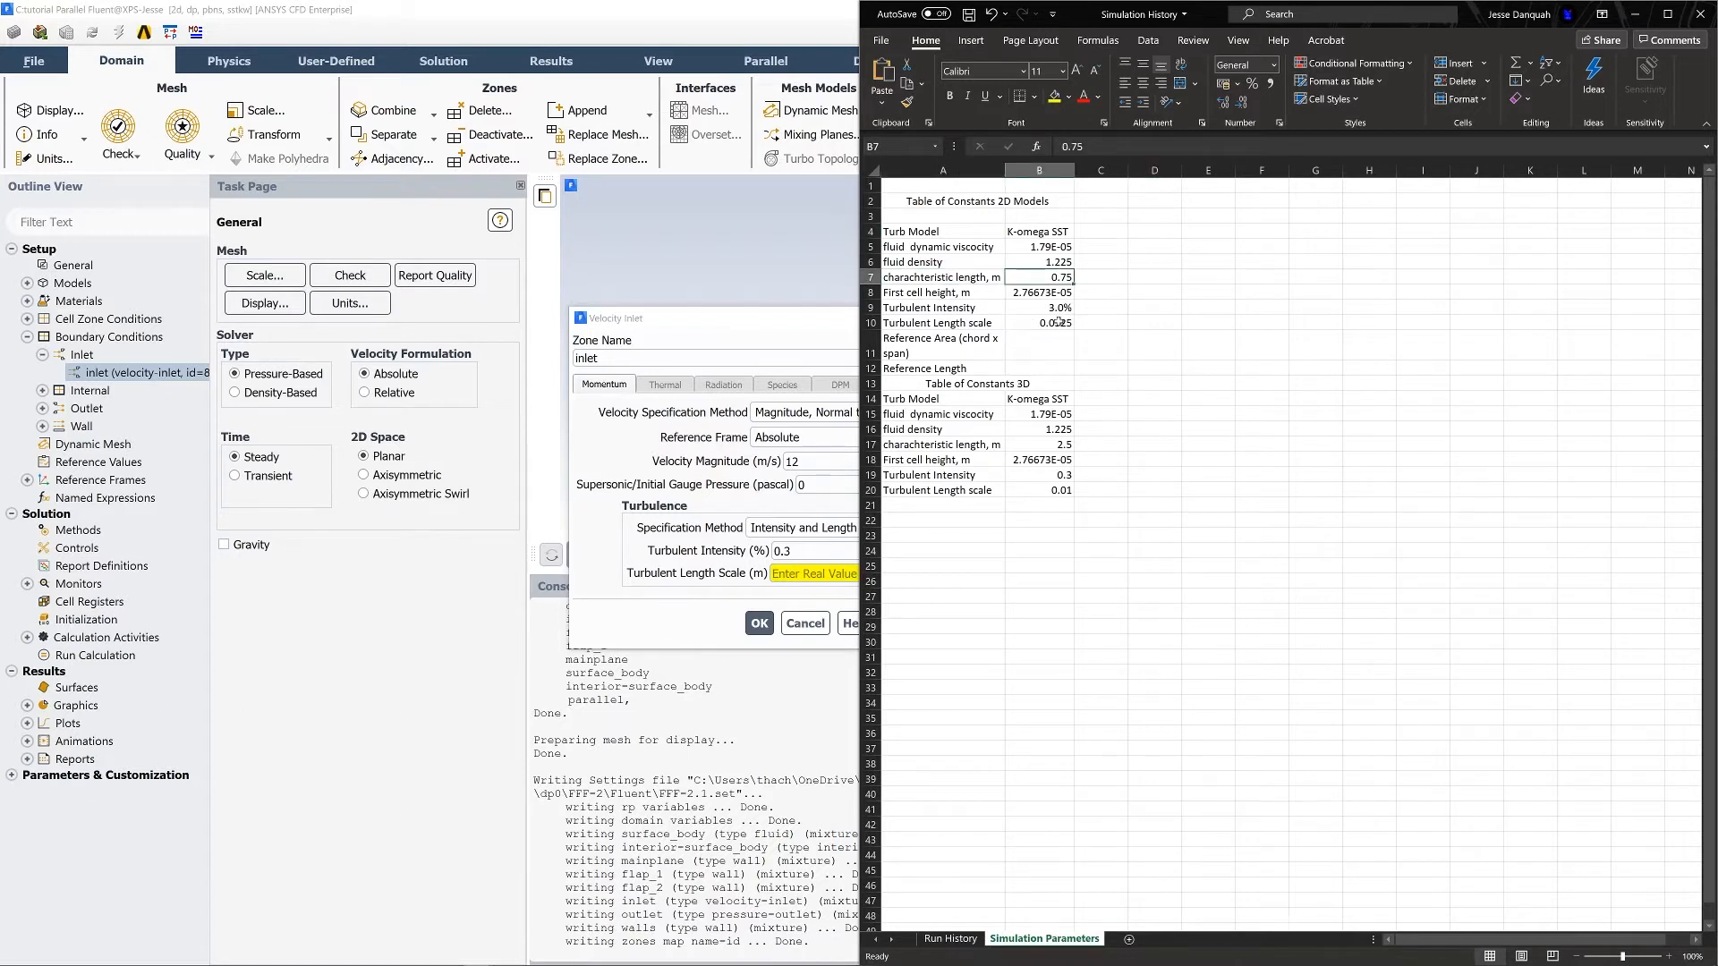
left_click(1057, 322)
double_click(1058, 322)
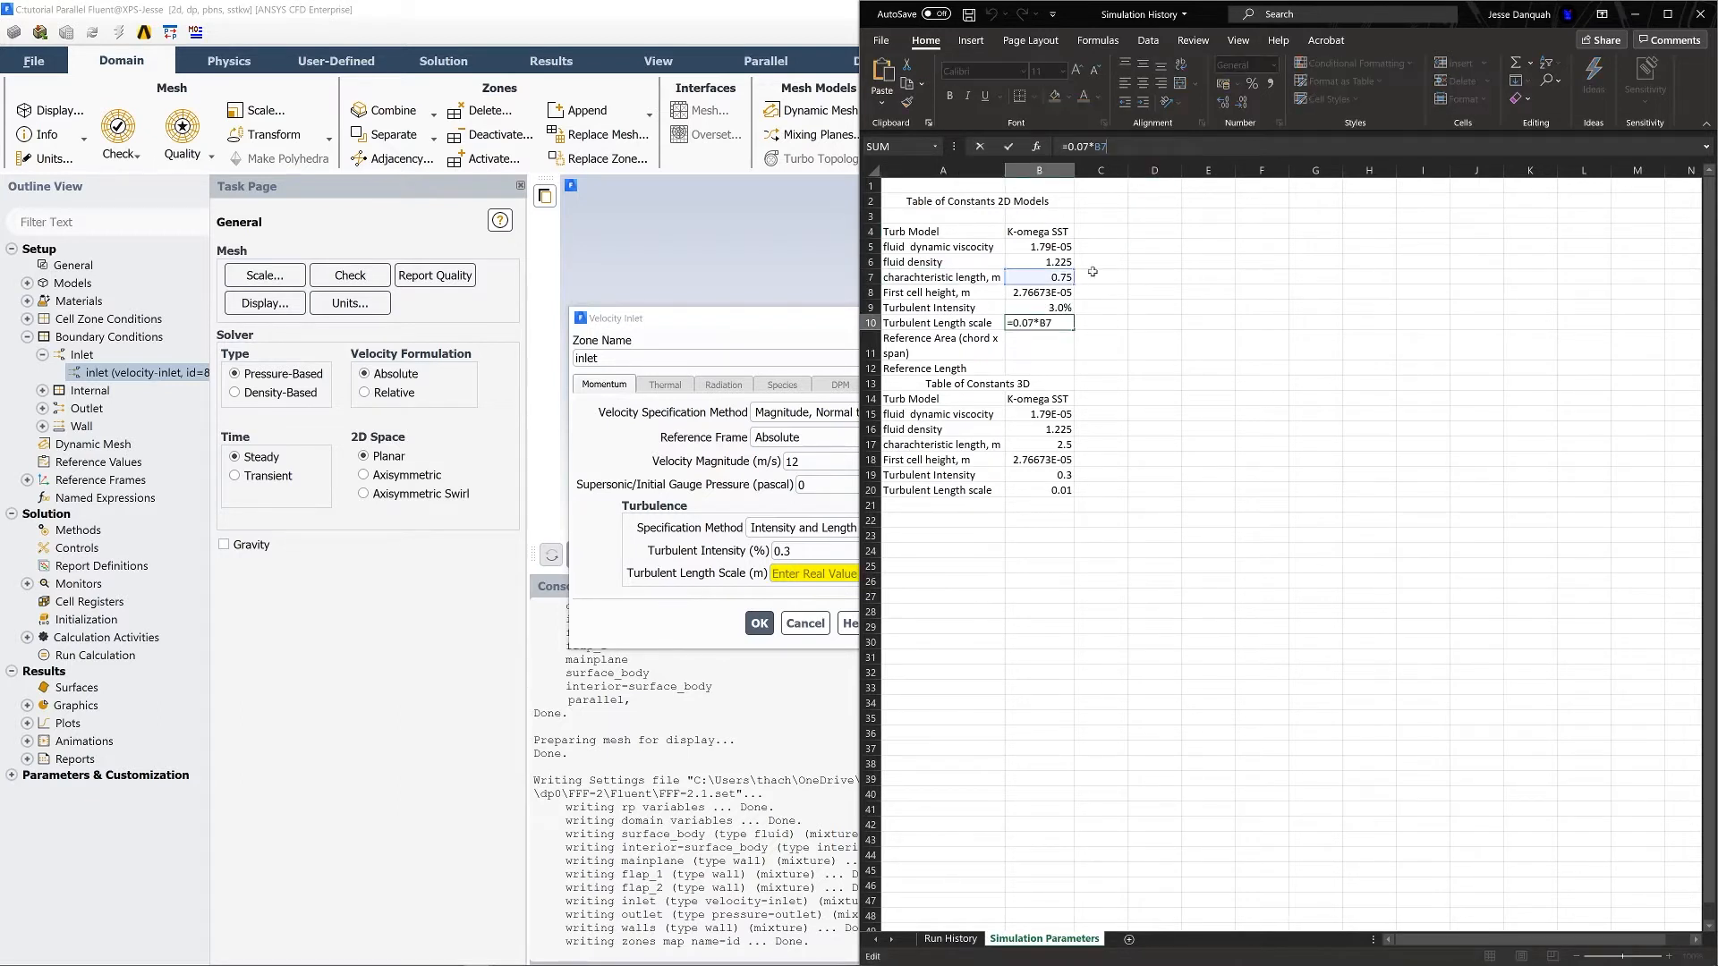
left_click(1190, 364)
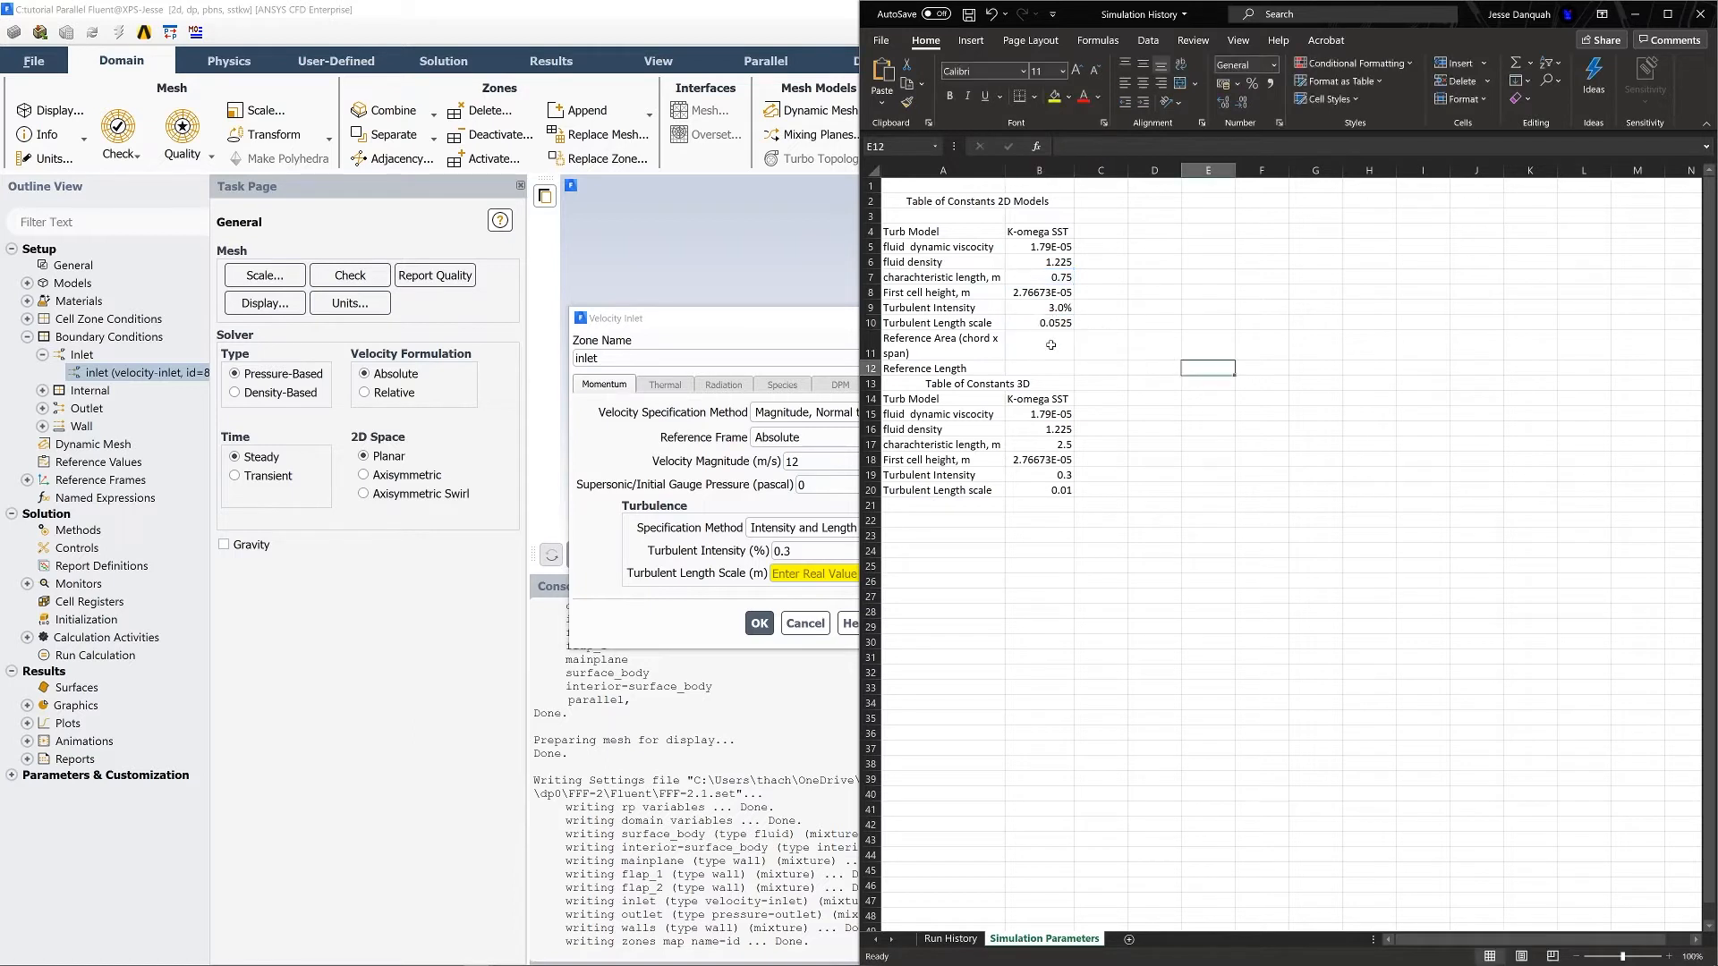
left_click(1054, 326)
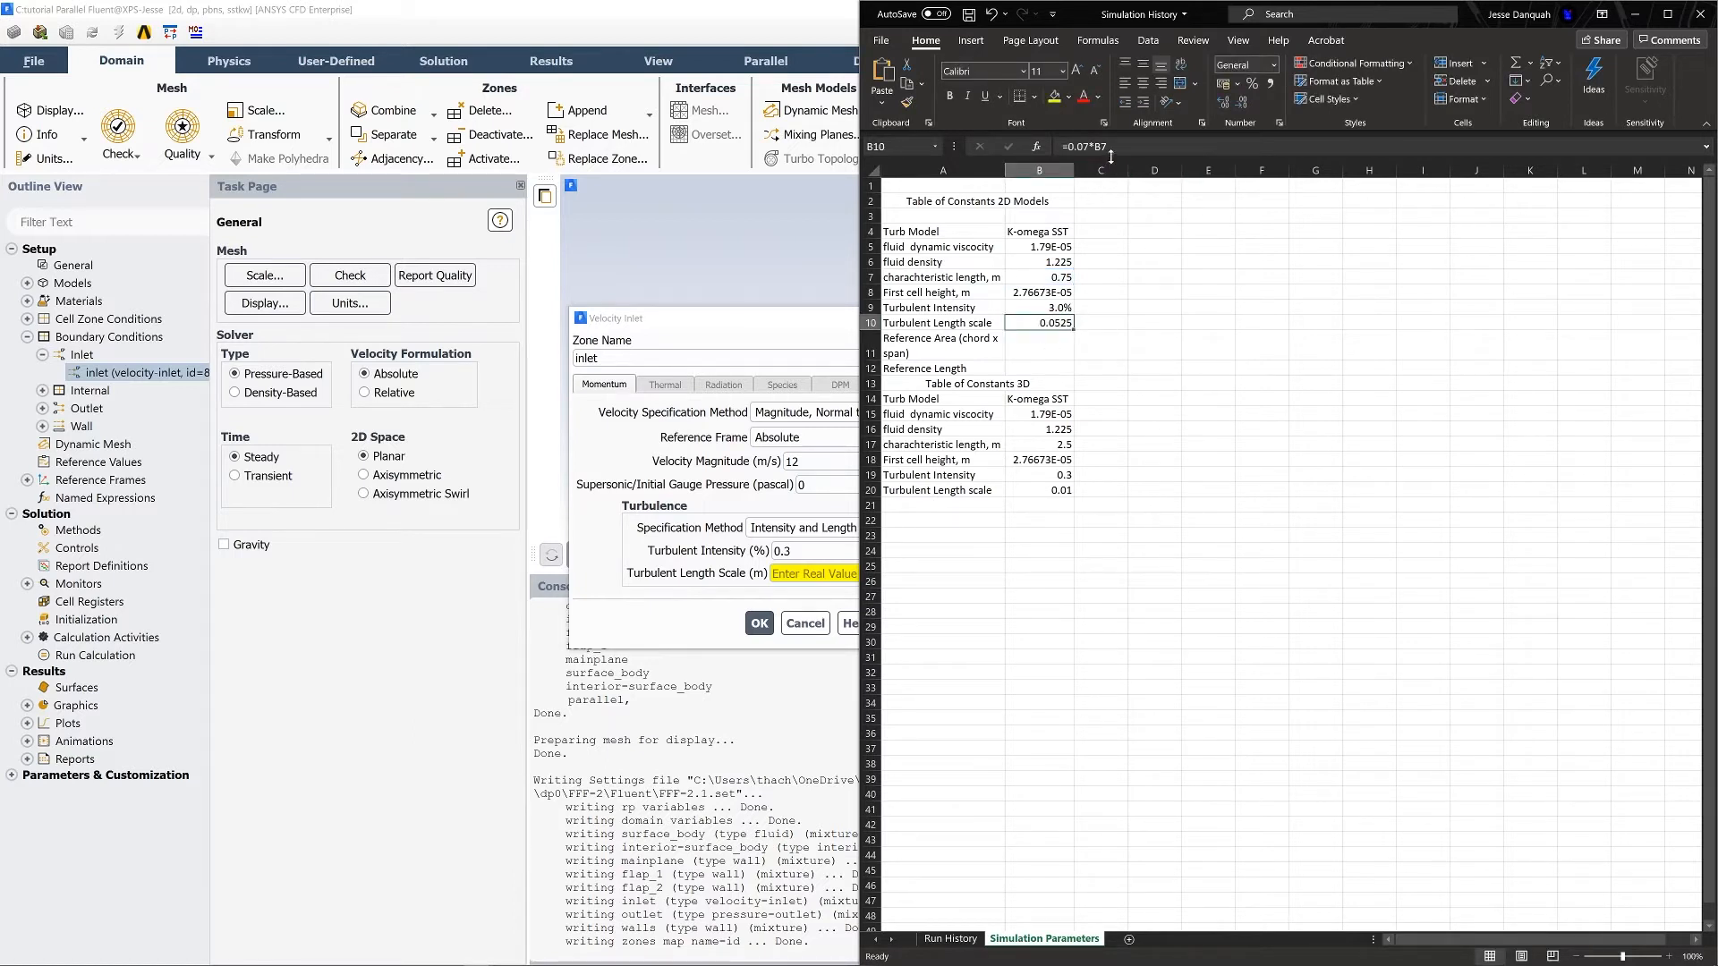
Copy the 2D turbulent length scale from the workbook and set the Fluent inlet's Turbulent Length Scale to 0.0525 m.
right_click(1053, 324)
left_click(1094, 356)
left_click(825, 577)
type("0.0525")
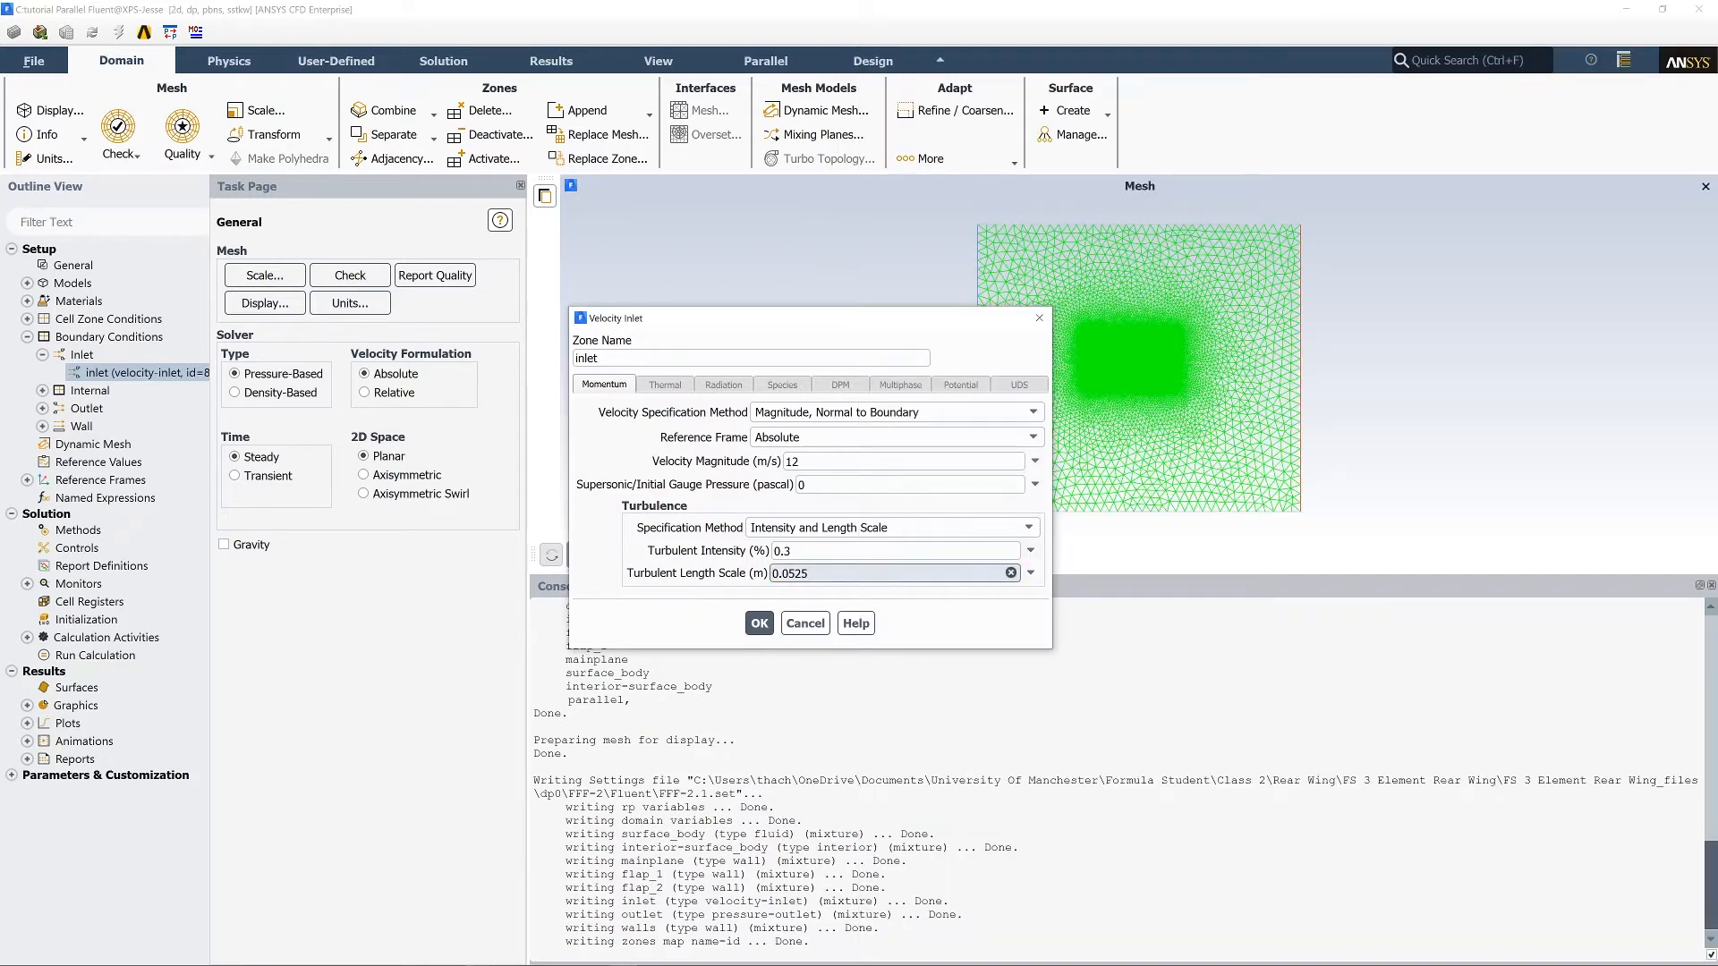
left_click(759, 624)
left_click(42, 354)
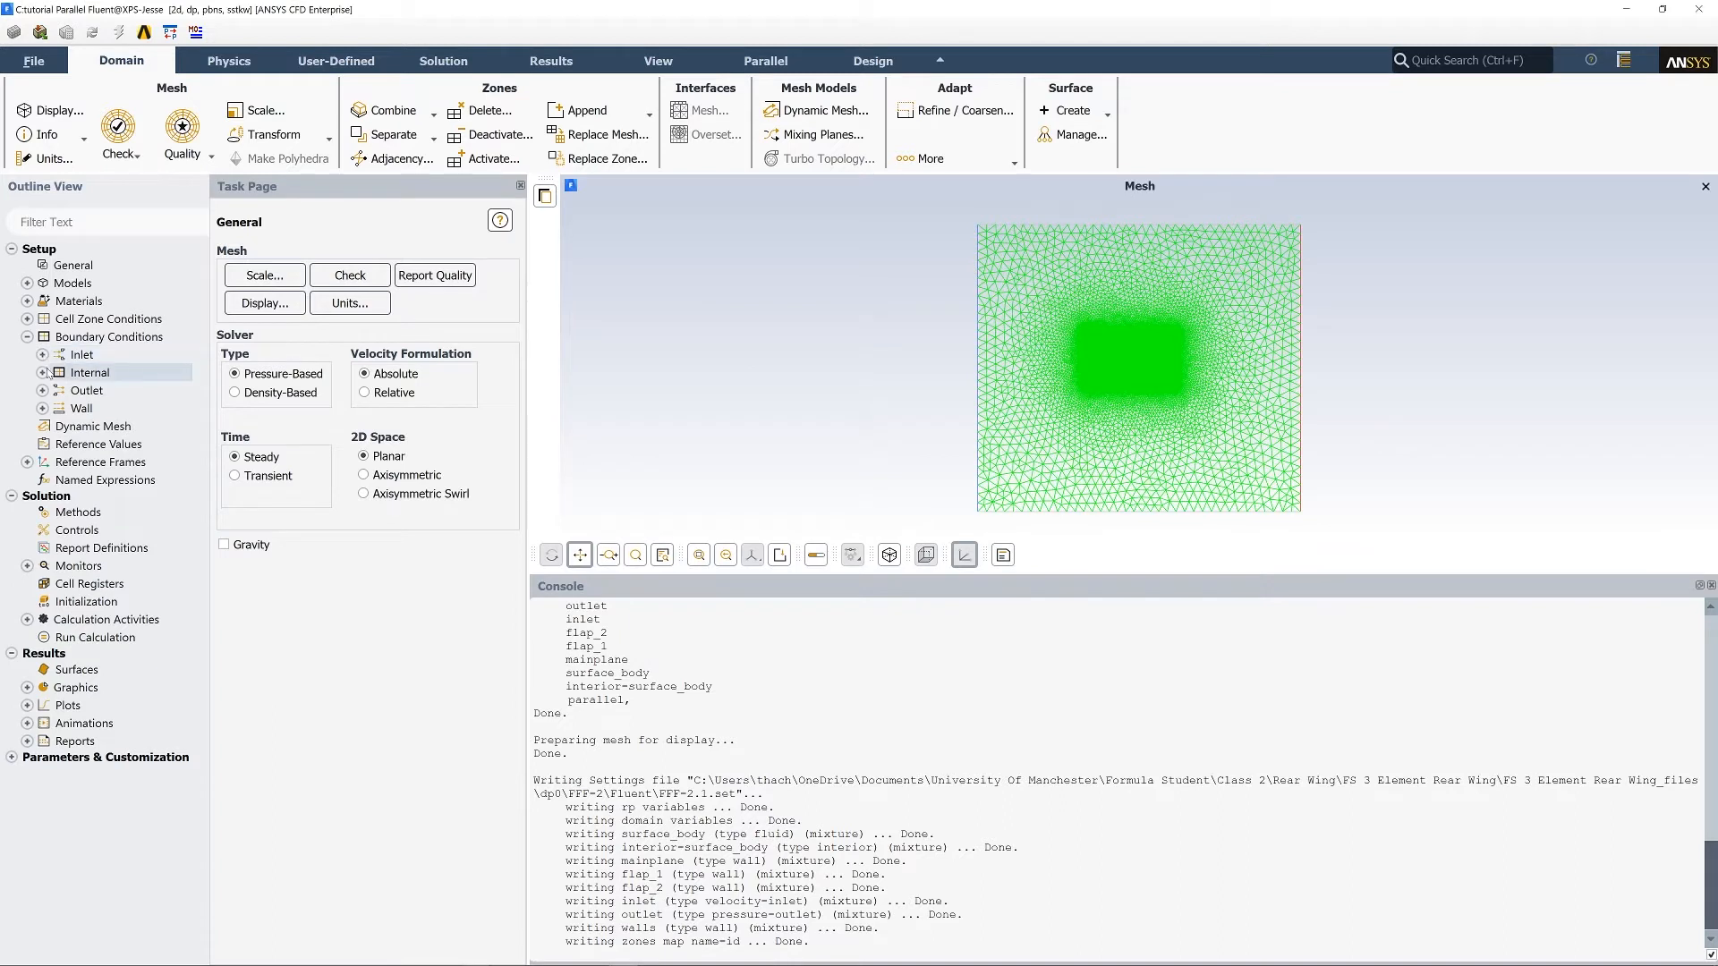
Set the turbulence specification method of the pressure outlet to Intensity and Length Scale.
left_click(42, 390)
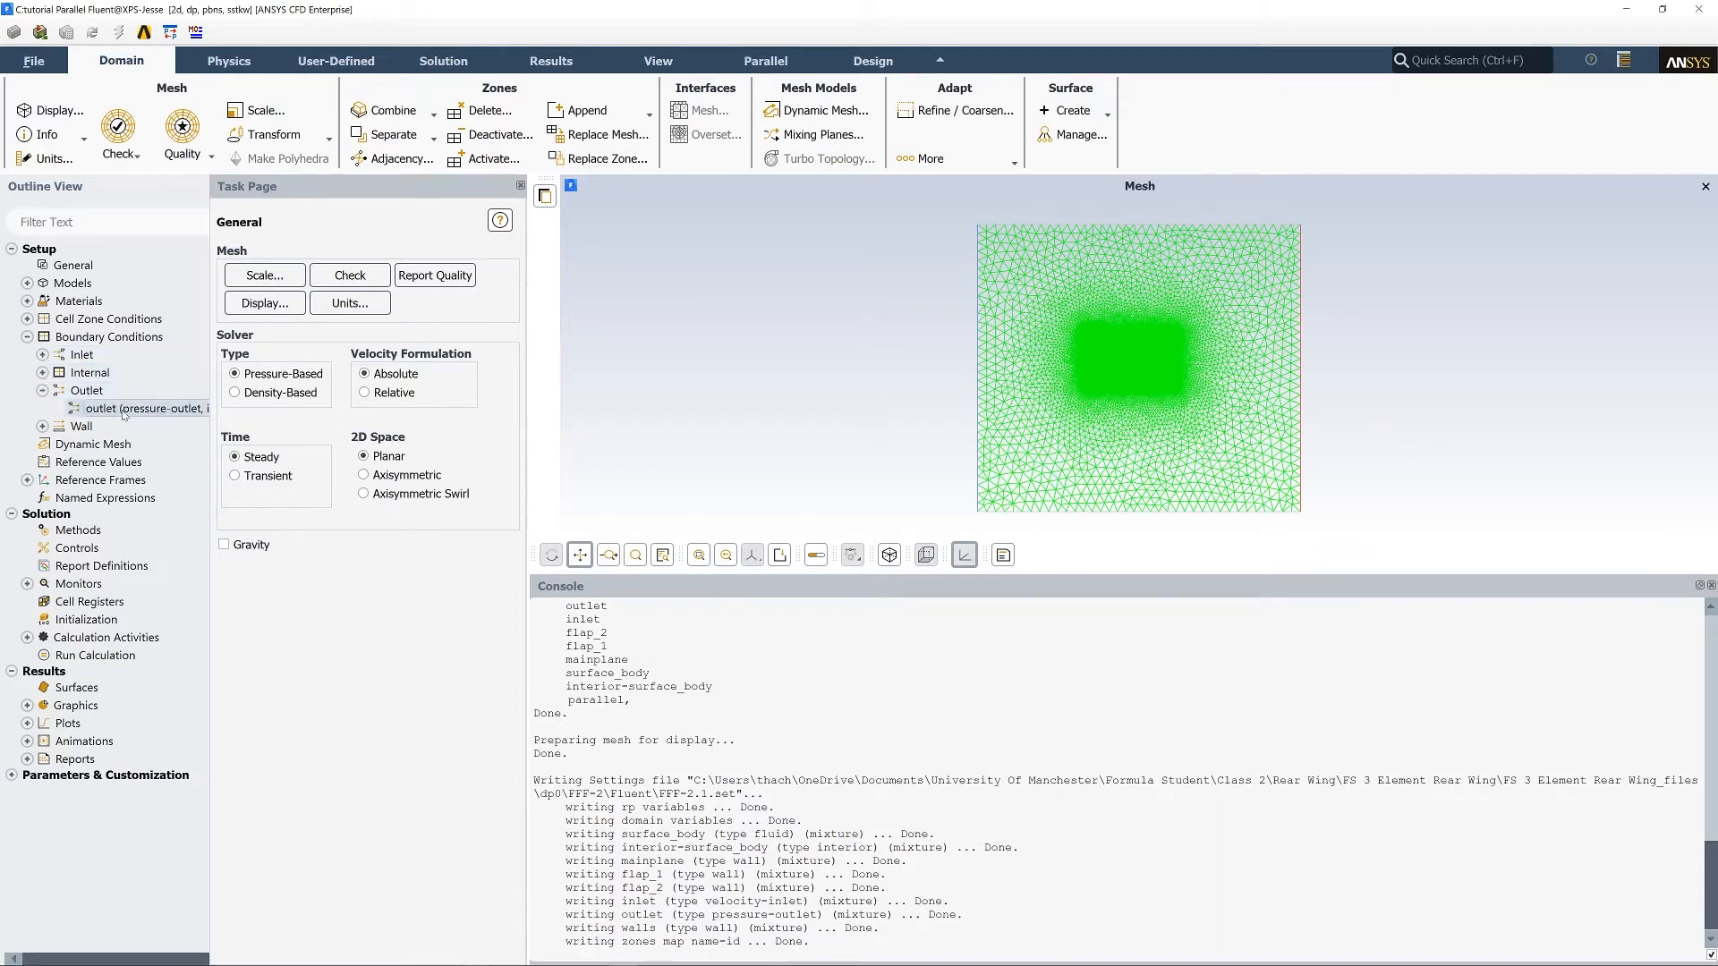
right_click(126, 410)
left_click(151, 422)
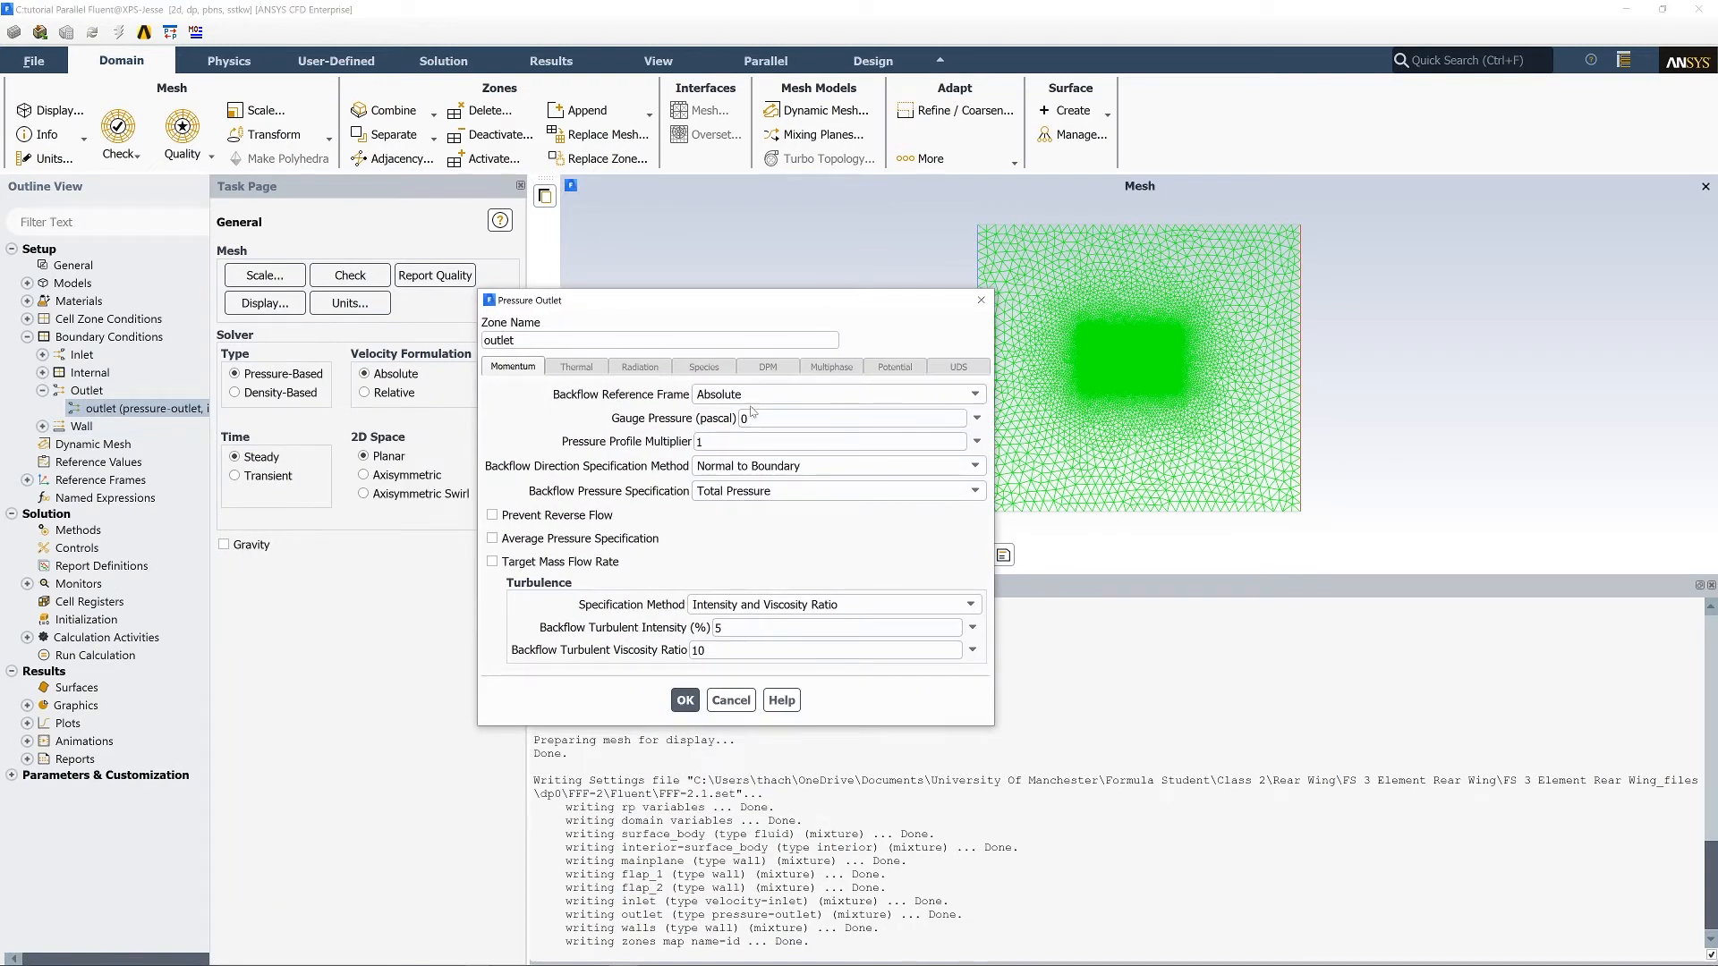
left_click(968, 605)
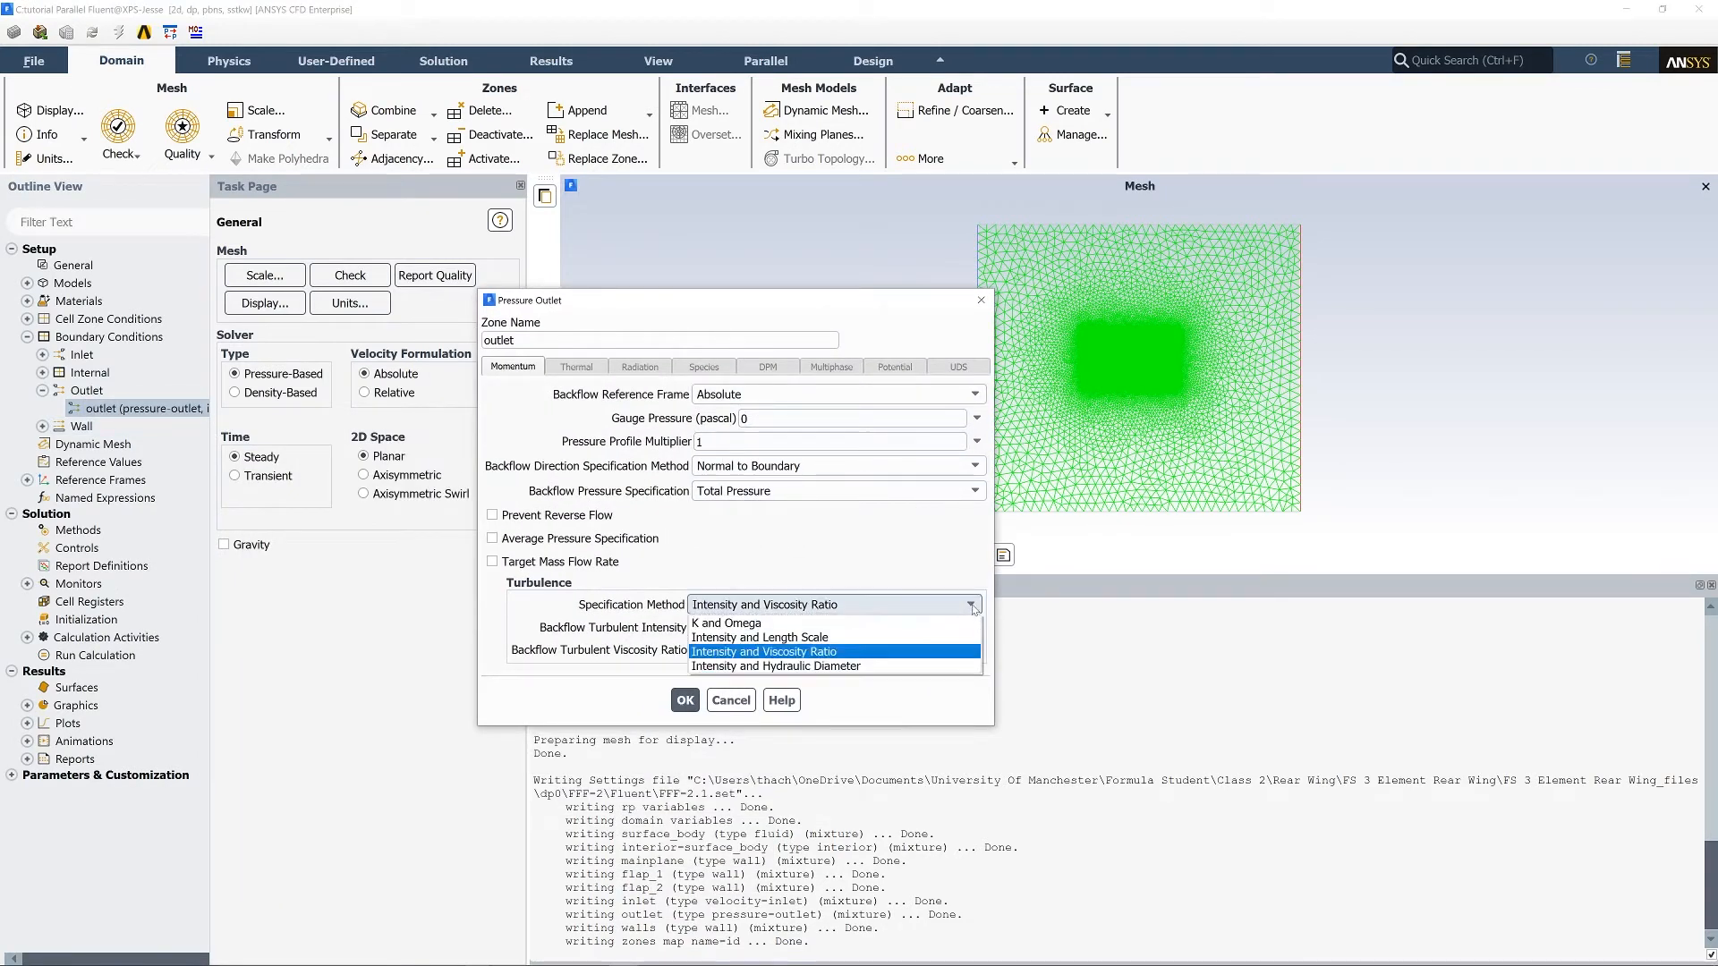
left_click(803, 638)
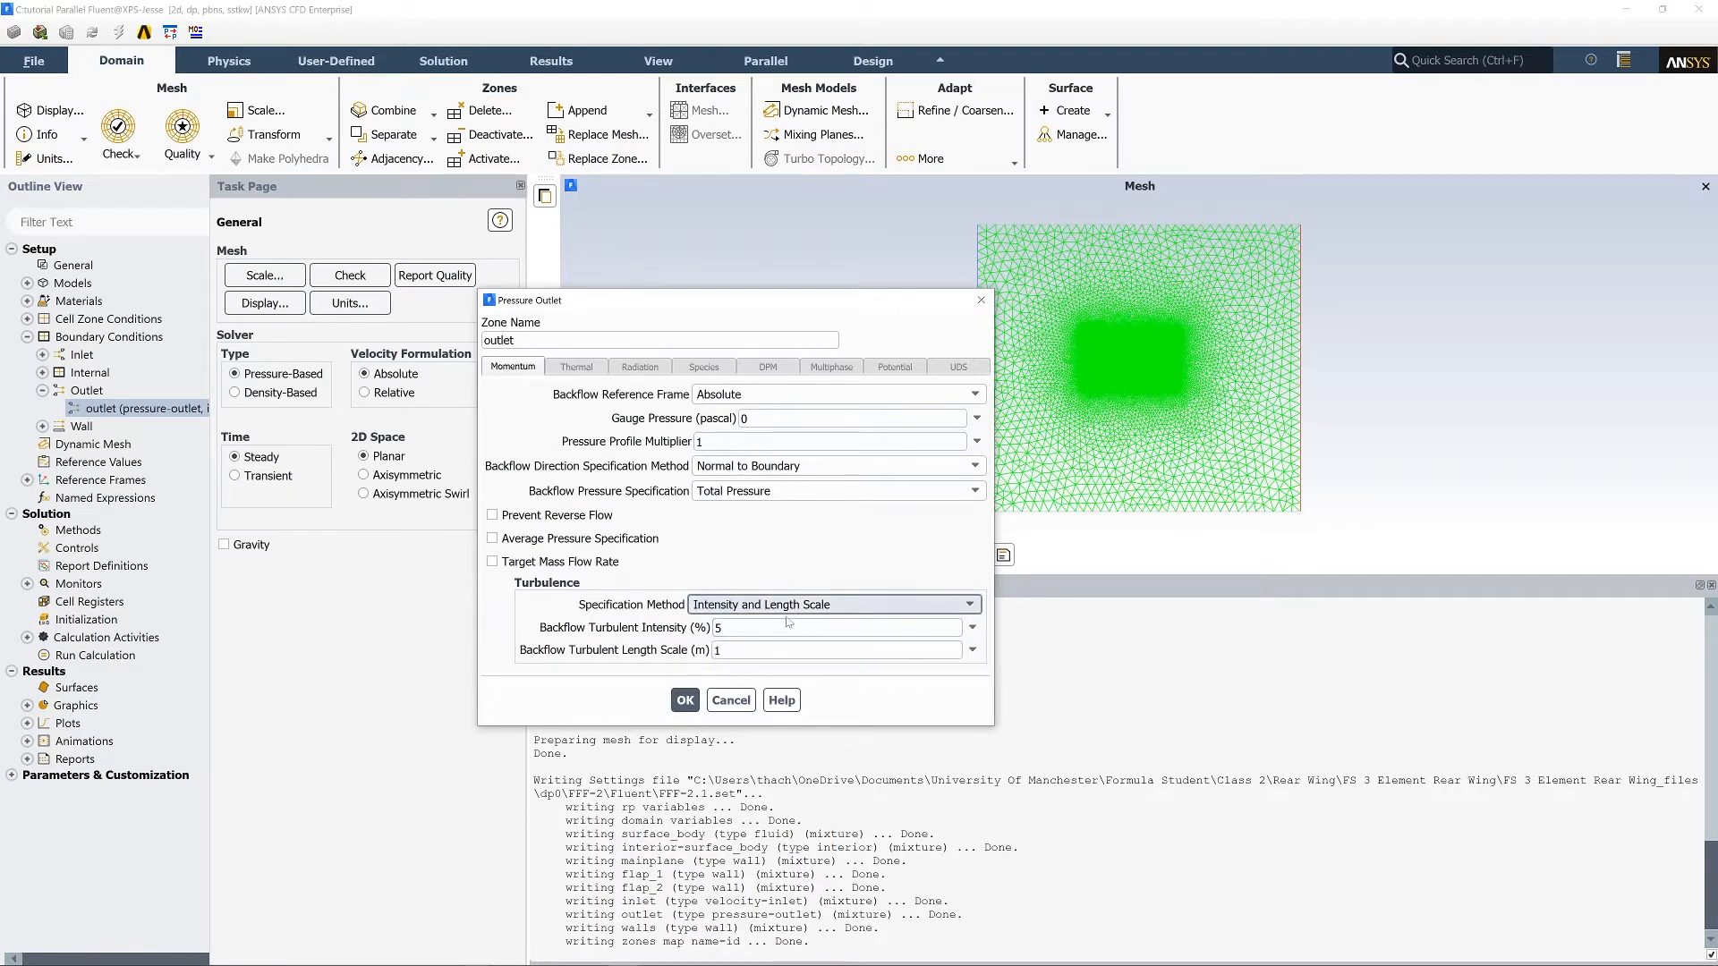
Set the outlet's backflow turbulent intensity to 0.3 % and backflow turbulent length scale to 0.0525 m.
double_click(721, 627)
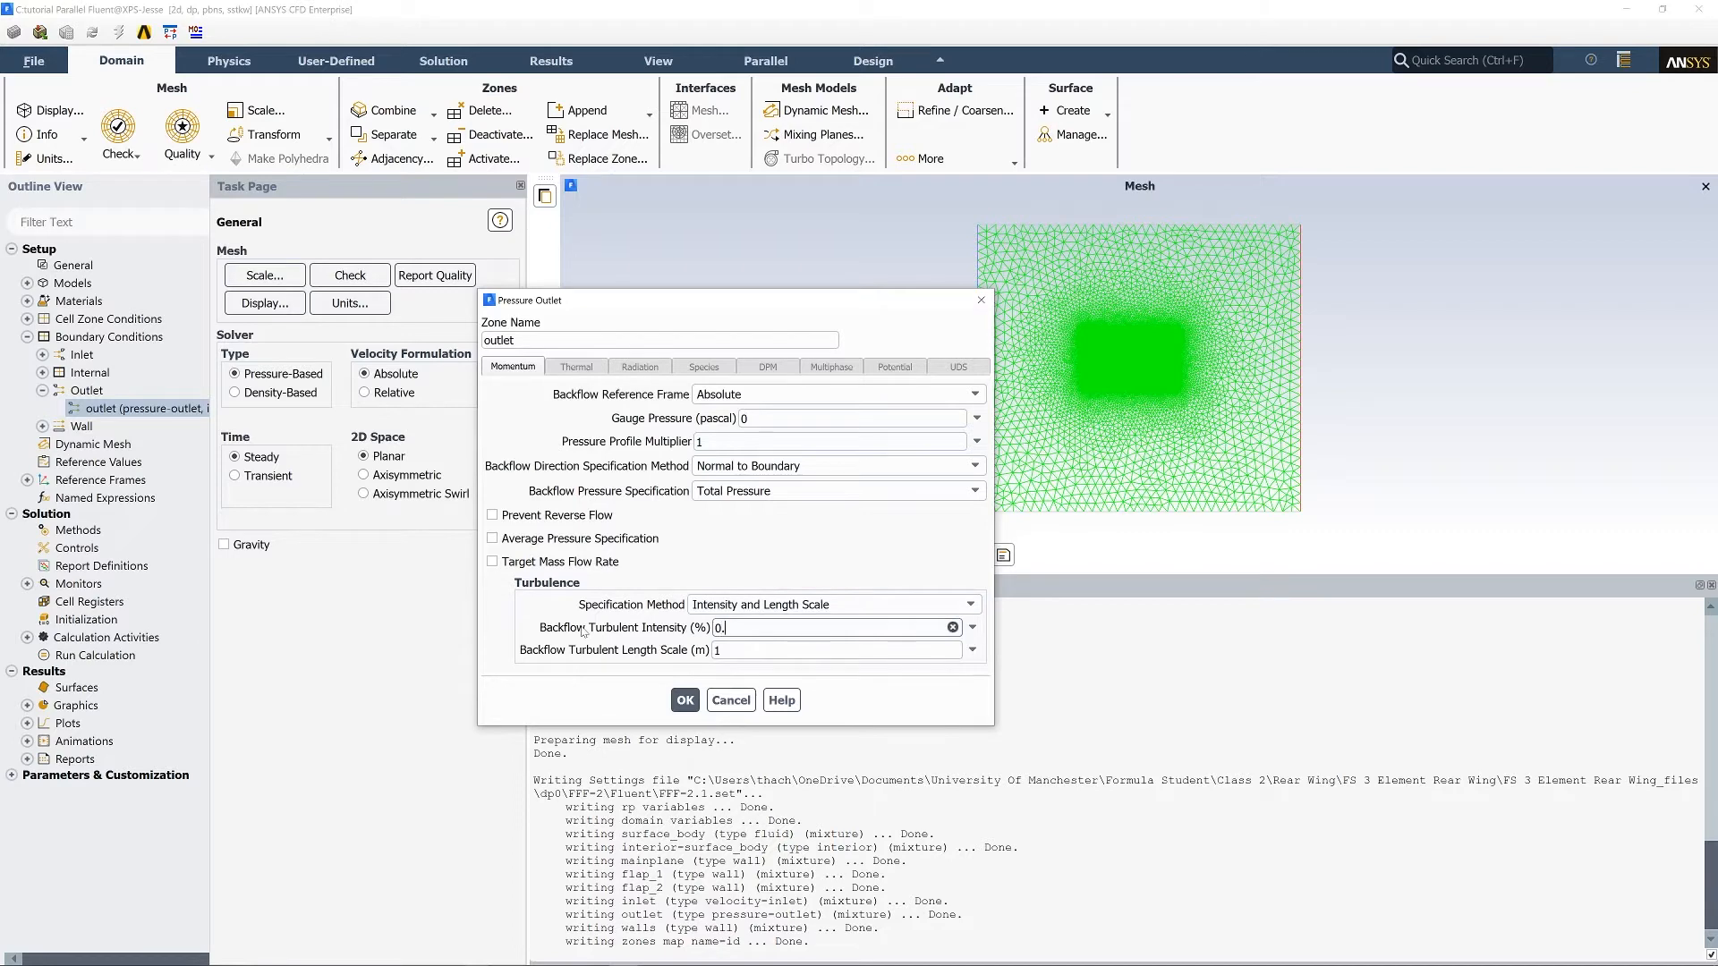
type("0.3")
key("Tab")
key("BackSpace")
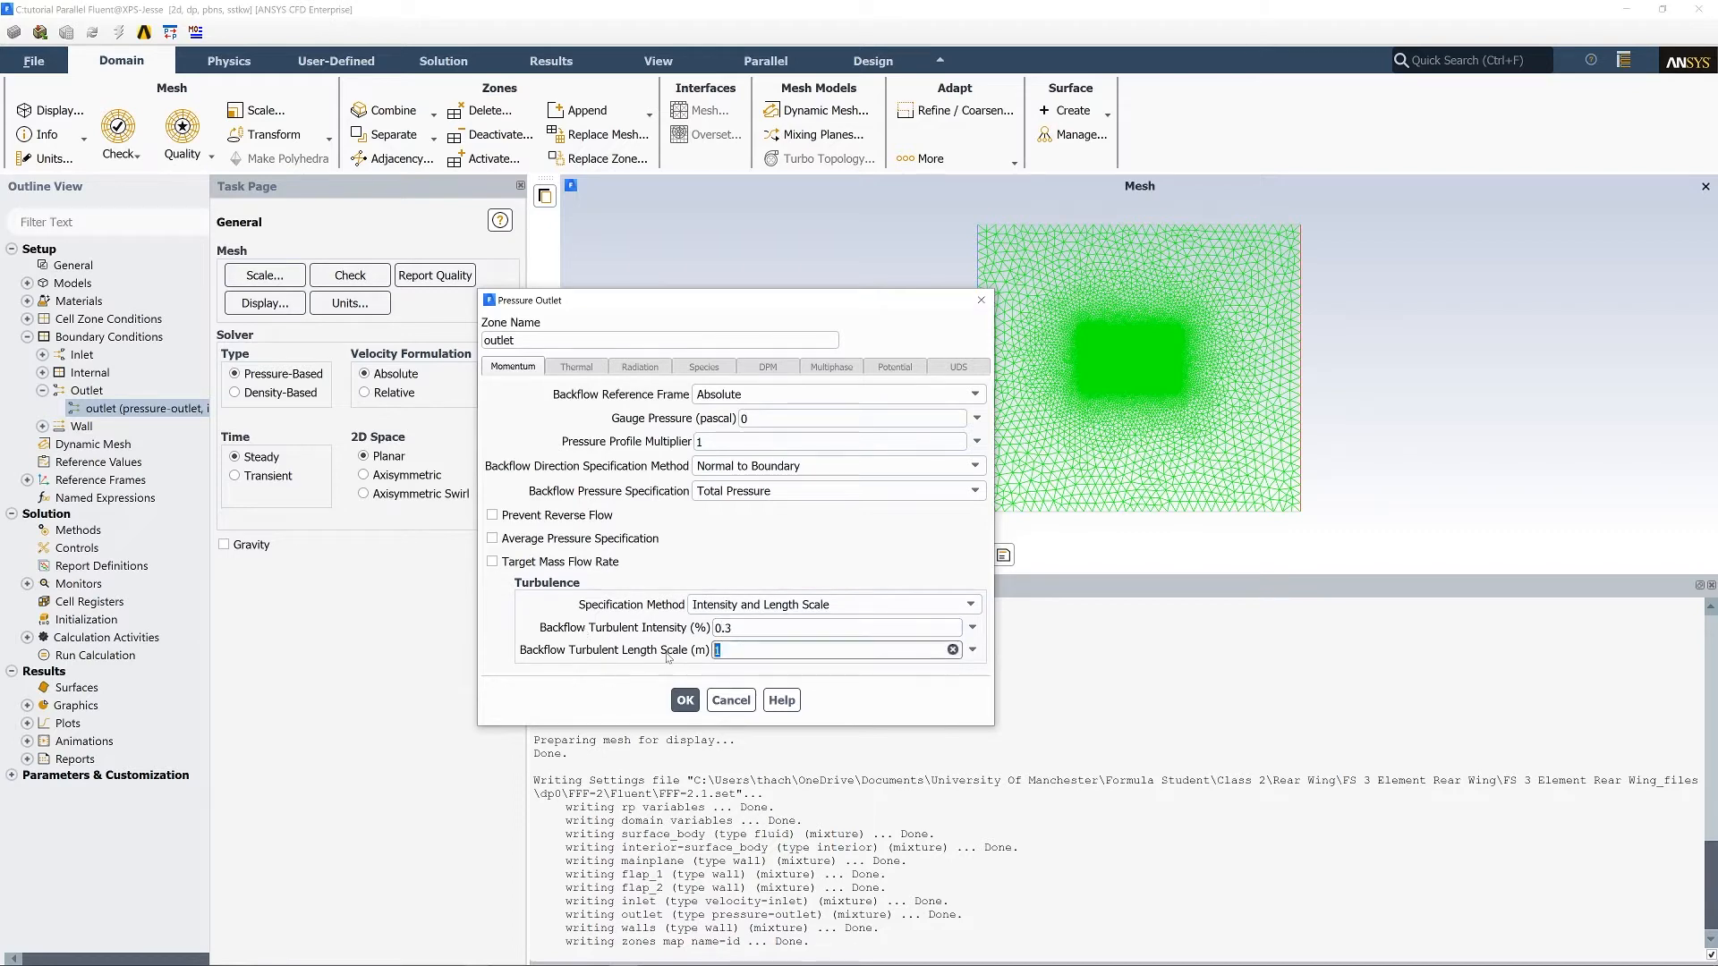
type("0.0525")
left_click(686, 700)
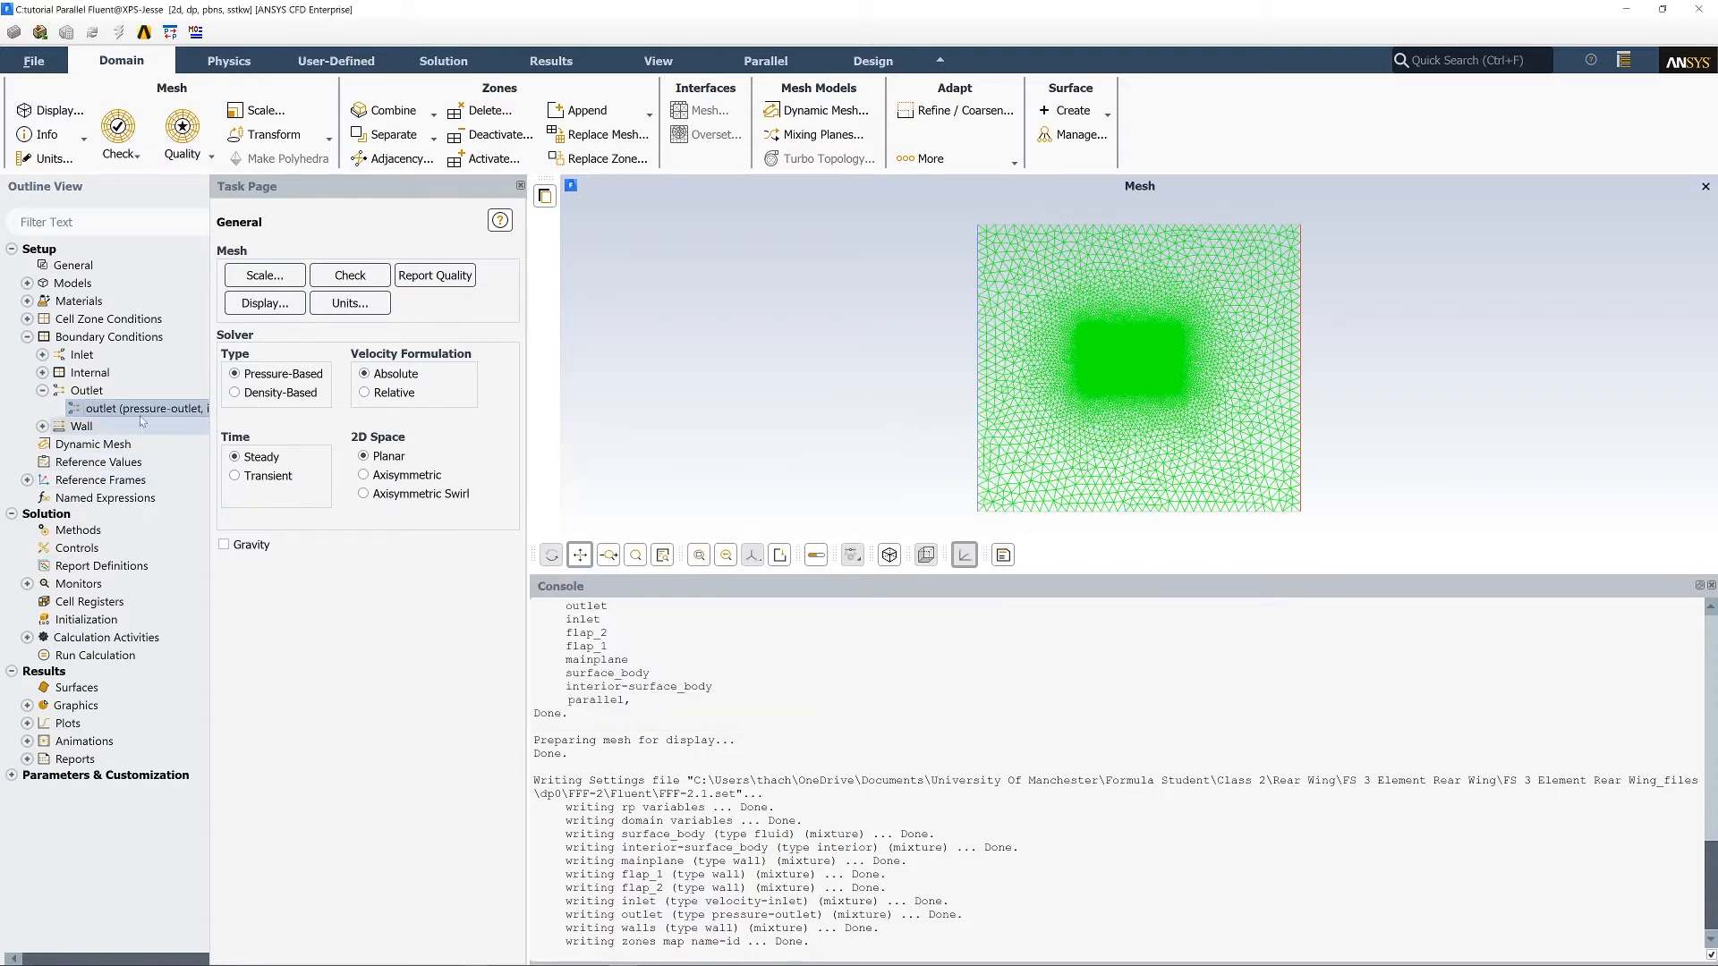
left_click(42, 390)
Check the internal zone listing and the wall motion and shear condition of the flap_1 wall.
left_click(42, 373)
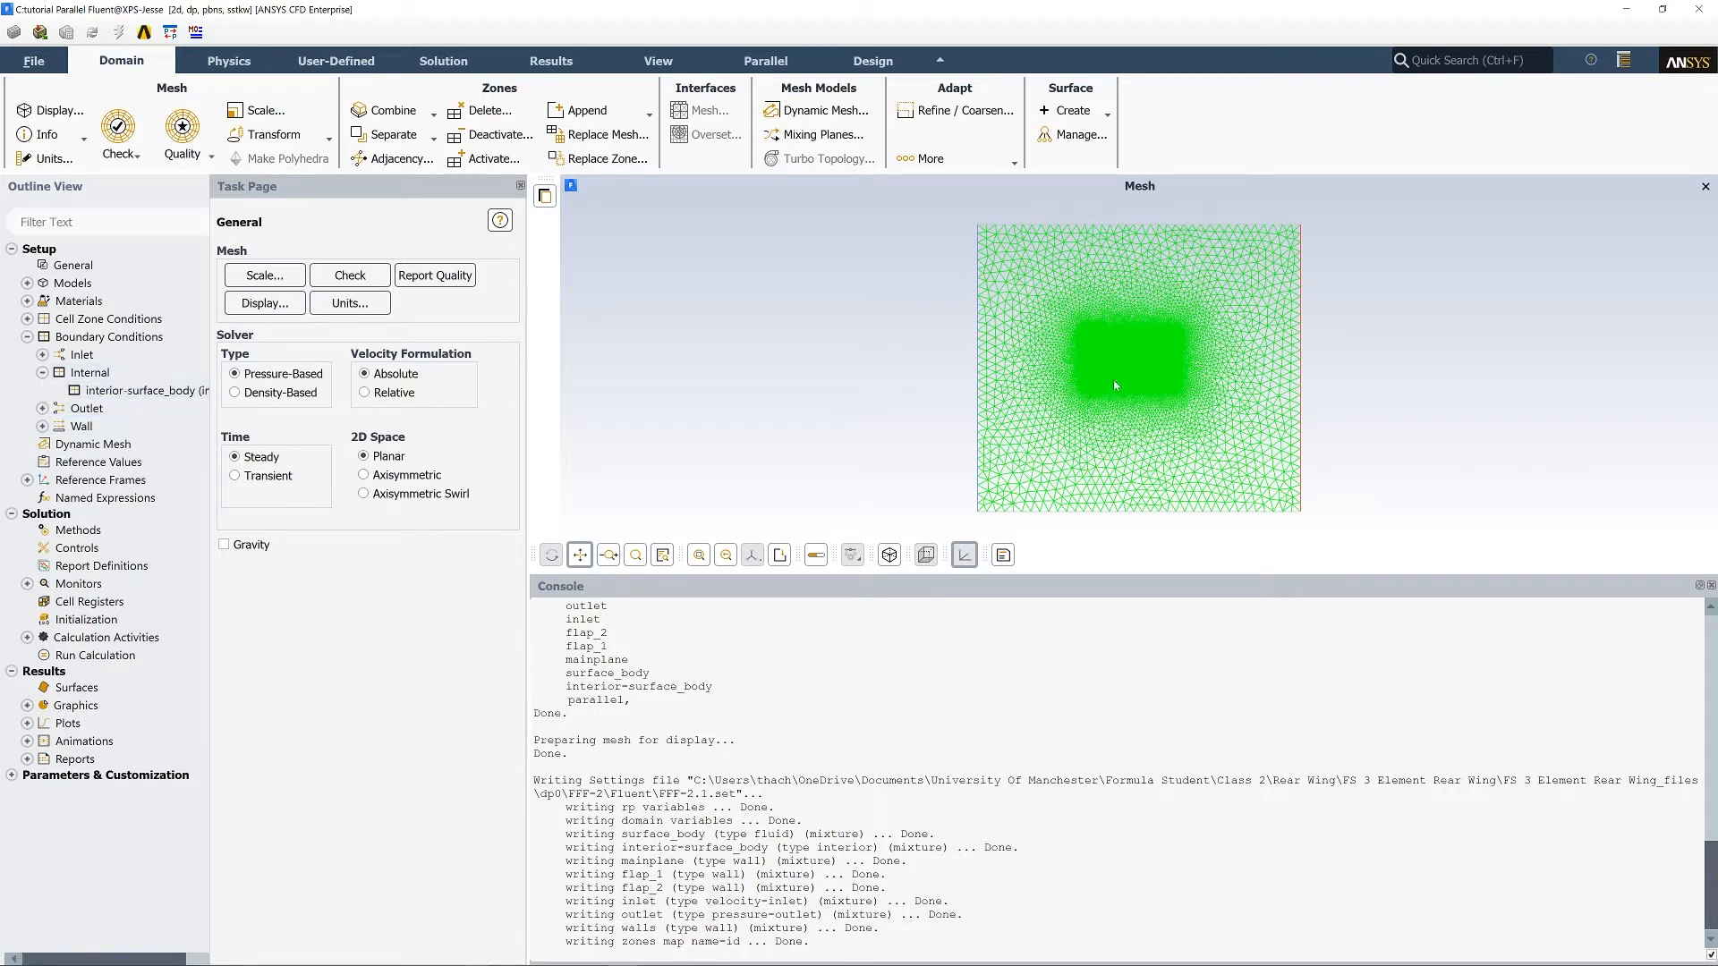
left_click(42, 374)
left_click(42, 409)
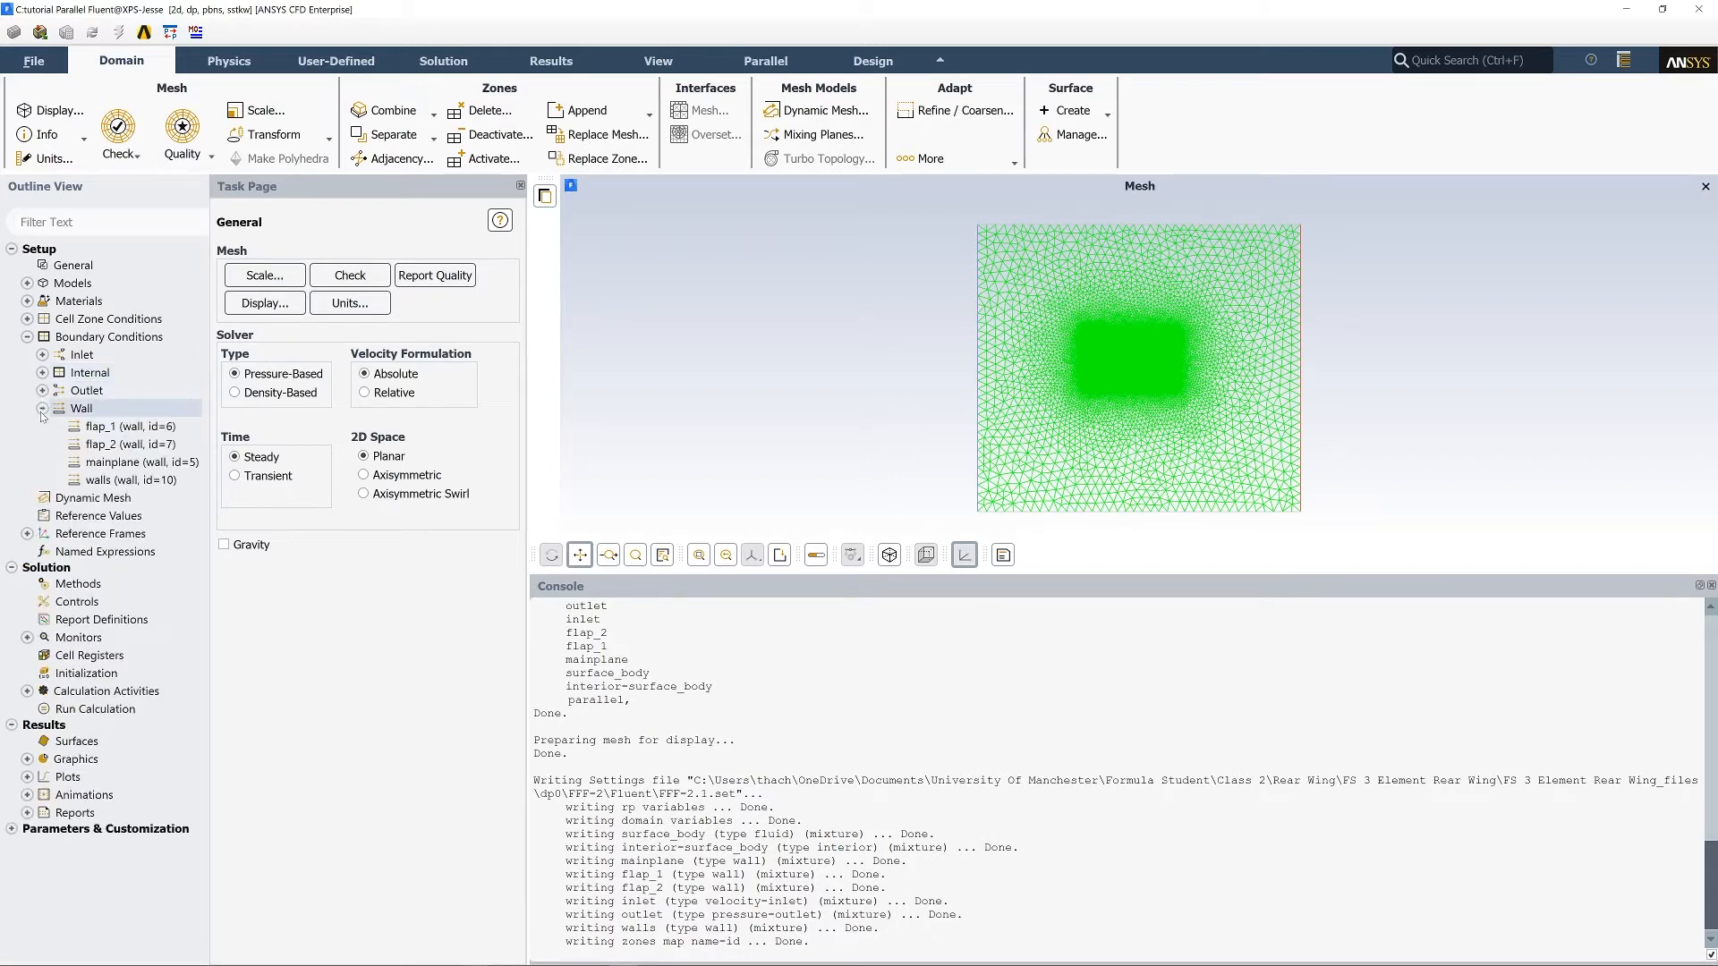
double_click(121, 430)
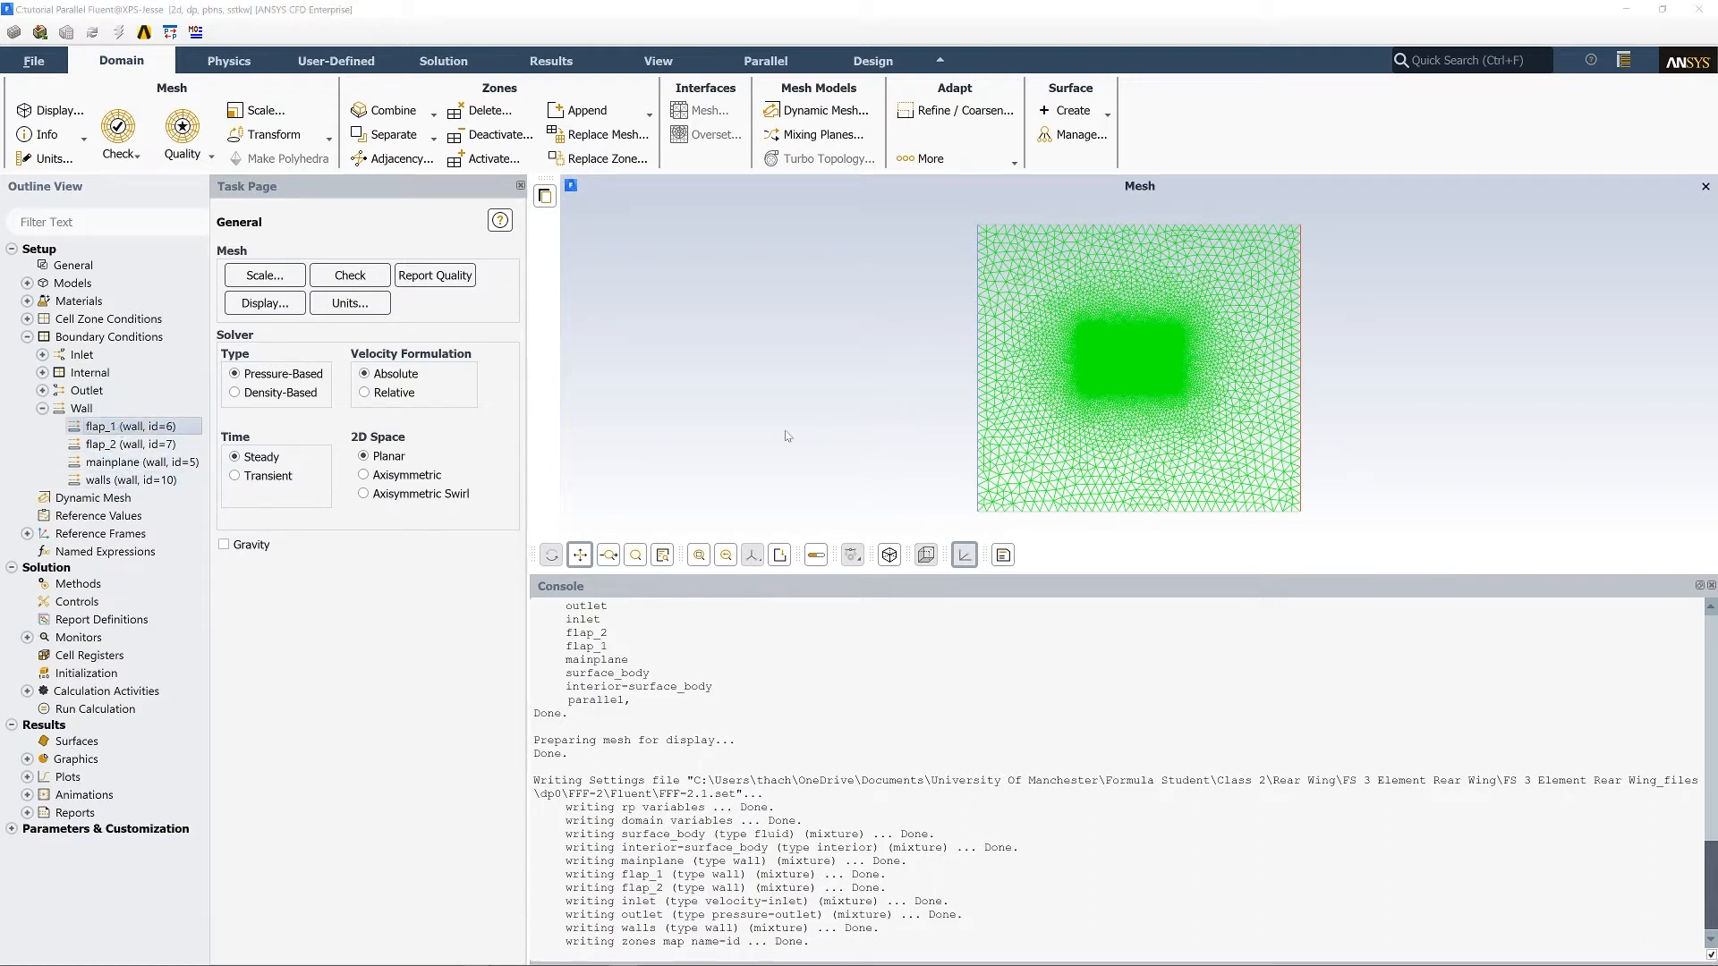
left_click_drag(430, 467, 778, 262)
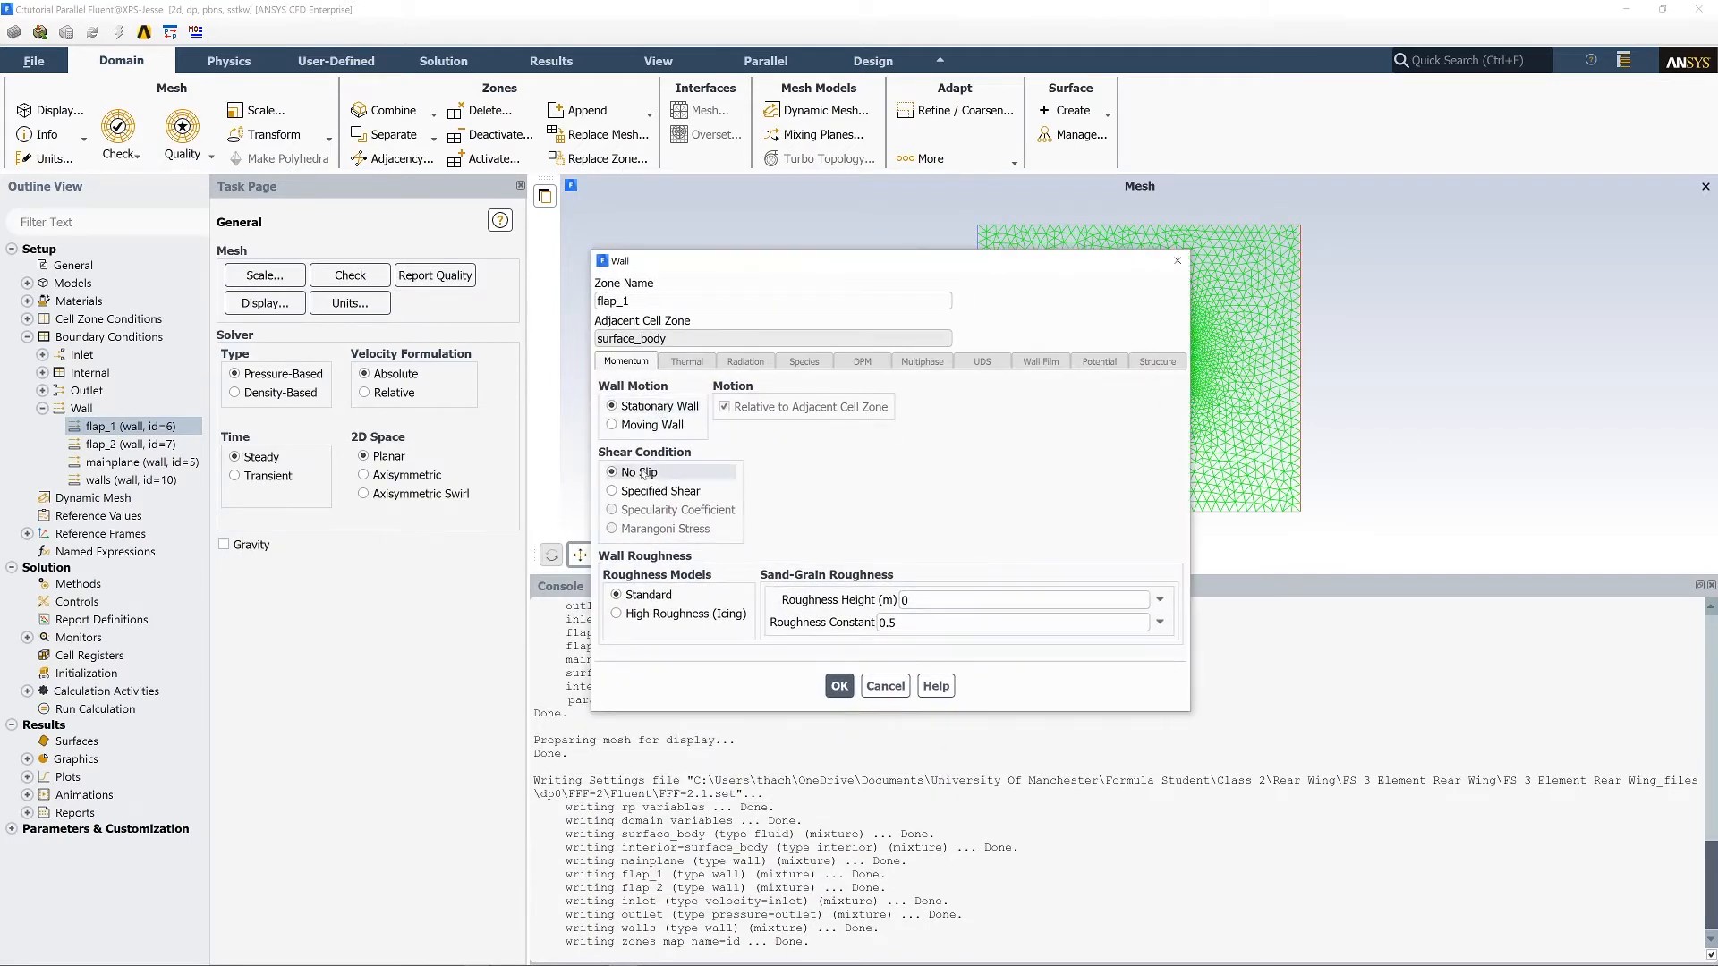
left_click(840, 687)
Check the wall motion and shear condition of the flap_2 and mainplane walls.
left_click(149, 447)
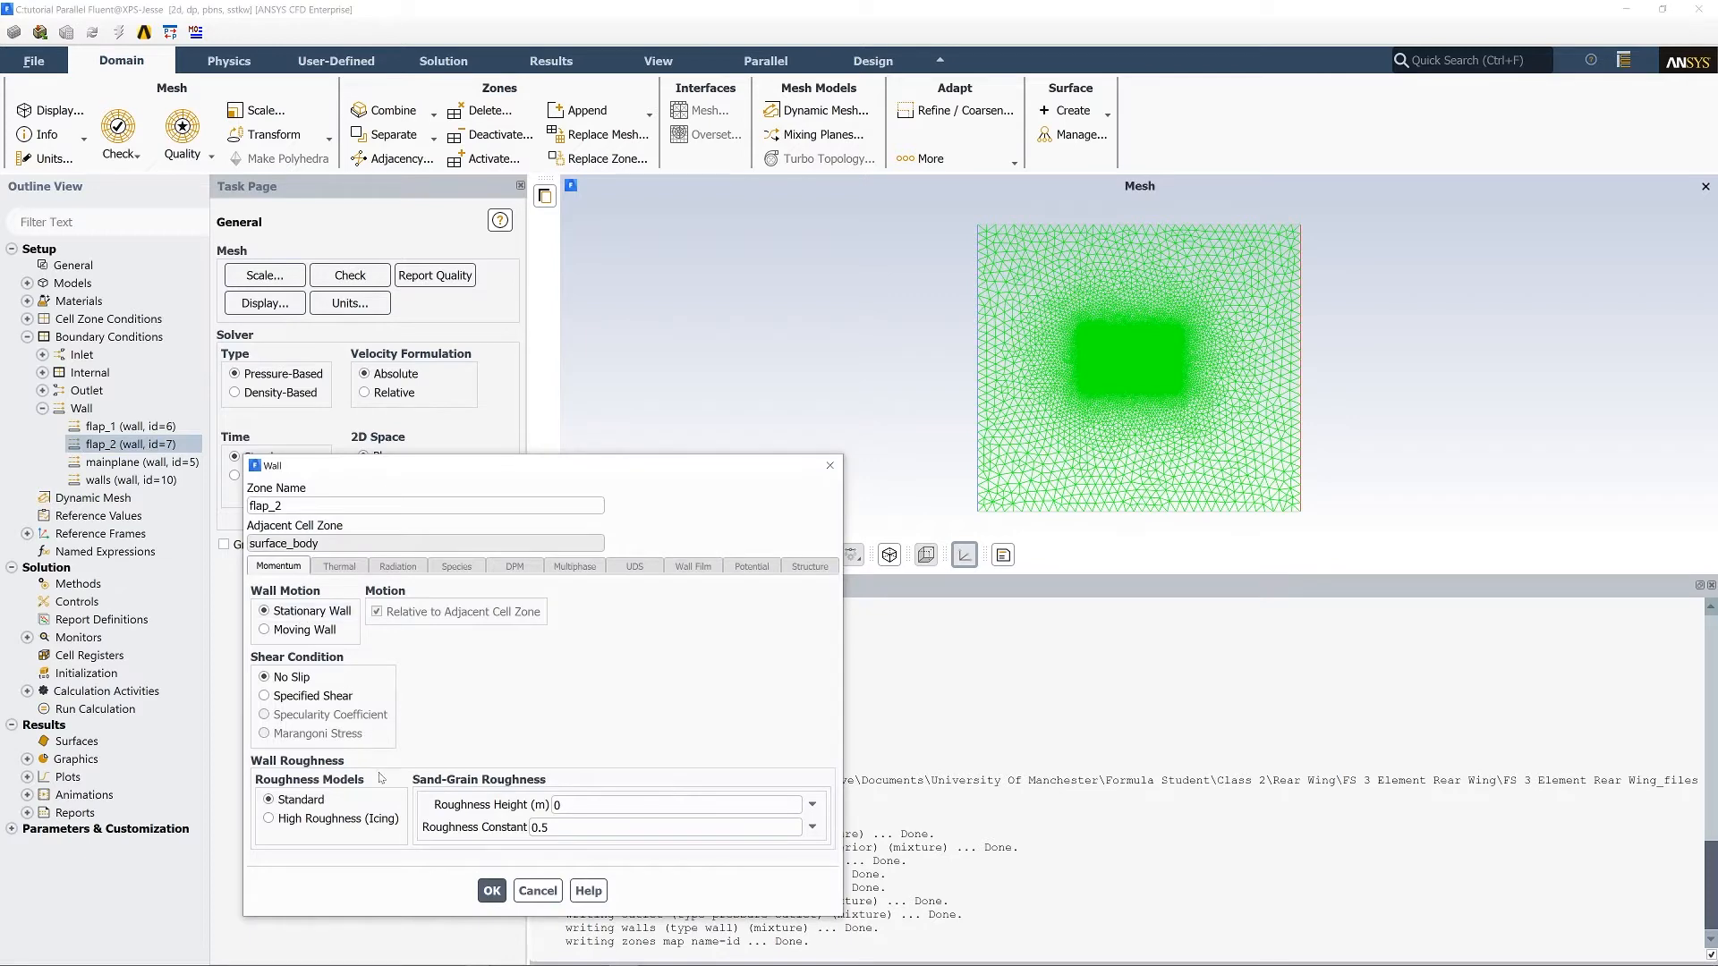
left_click(491, 890)
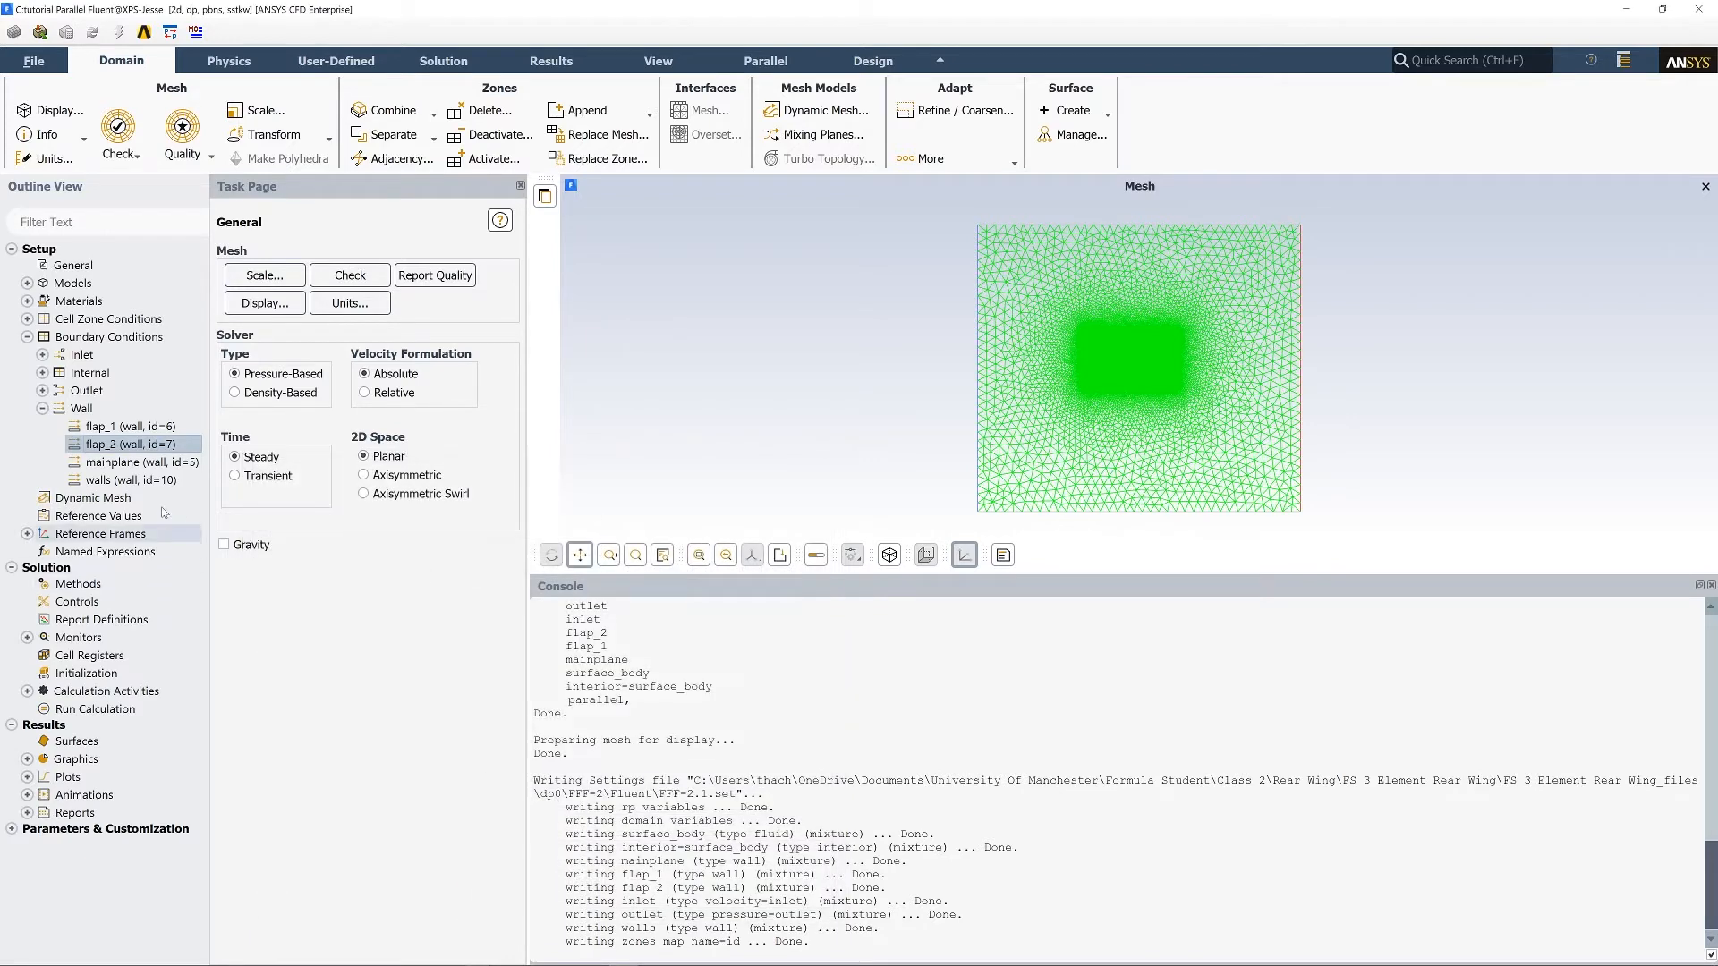
left_click(165, 465)
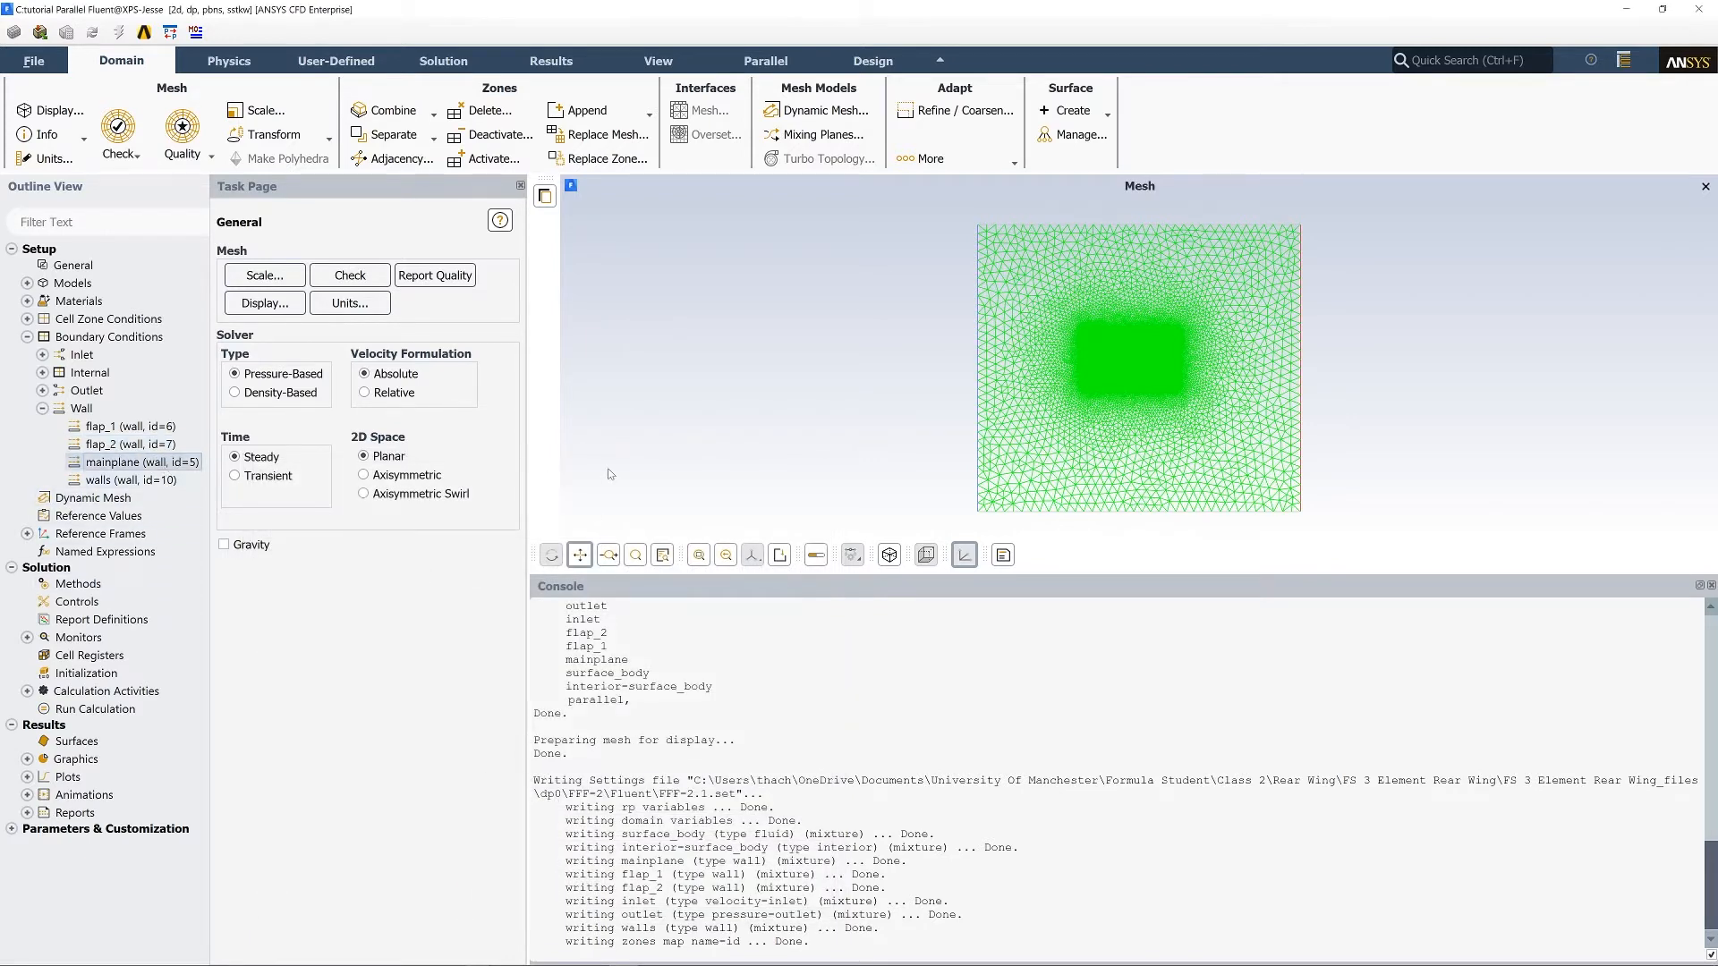
right_click(178, 461)
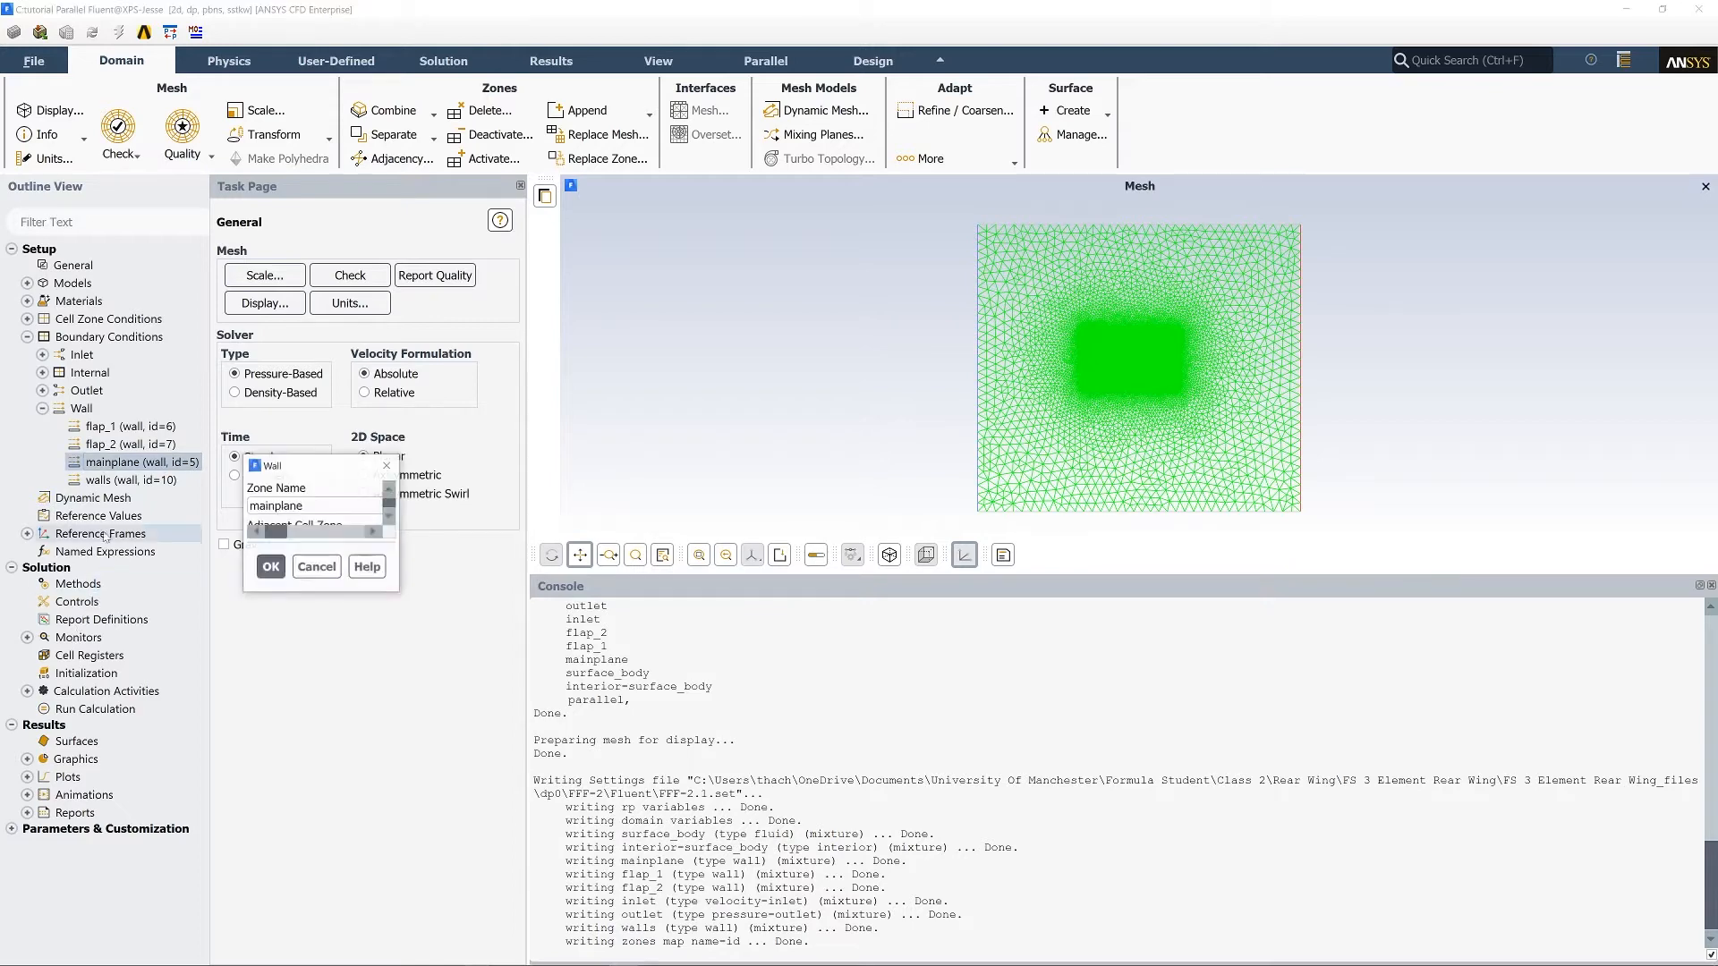
left_click(269, 460)
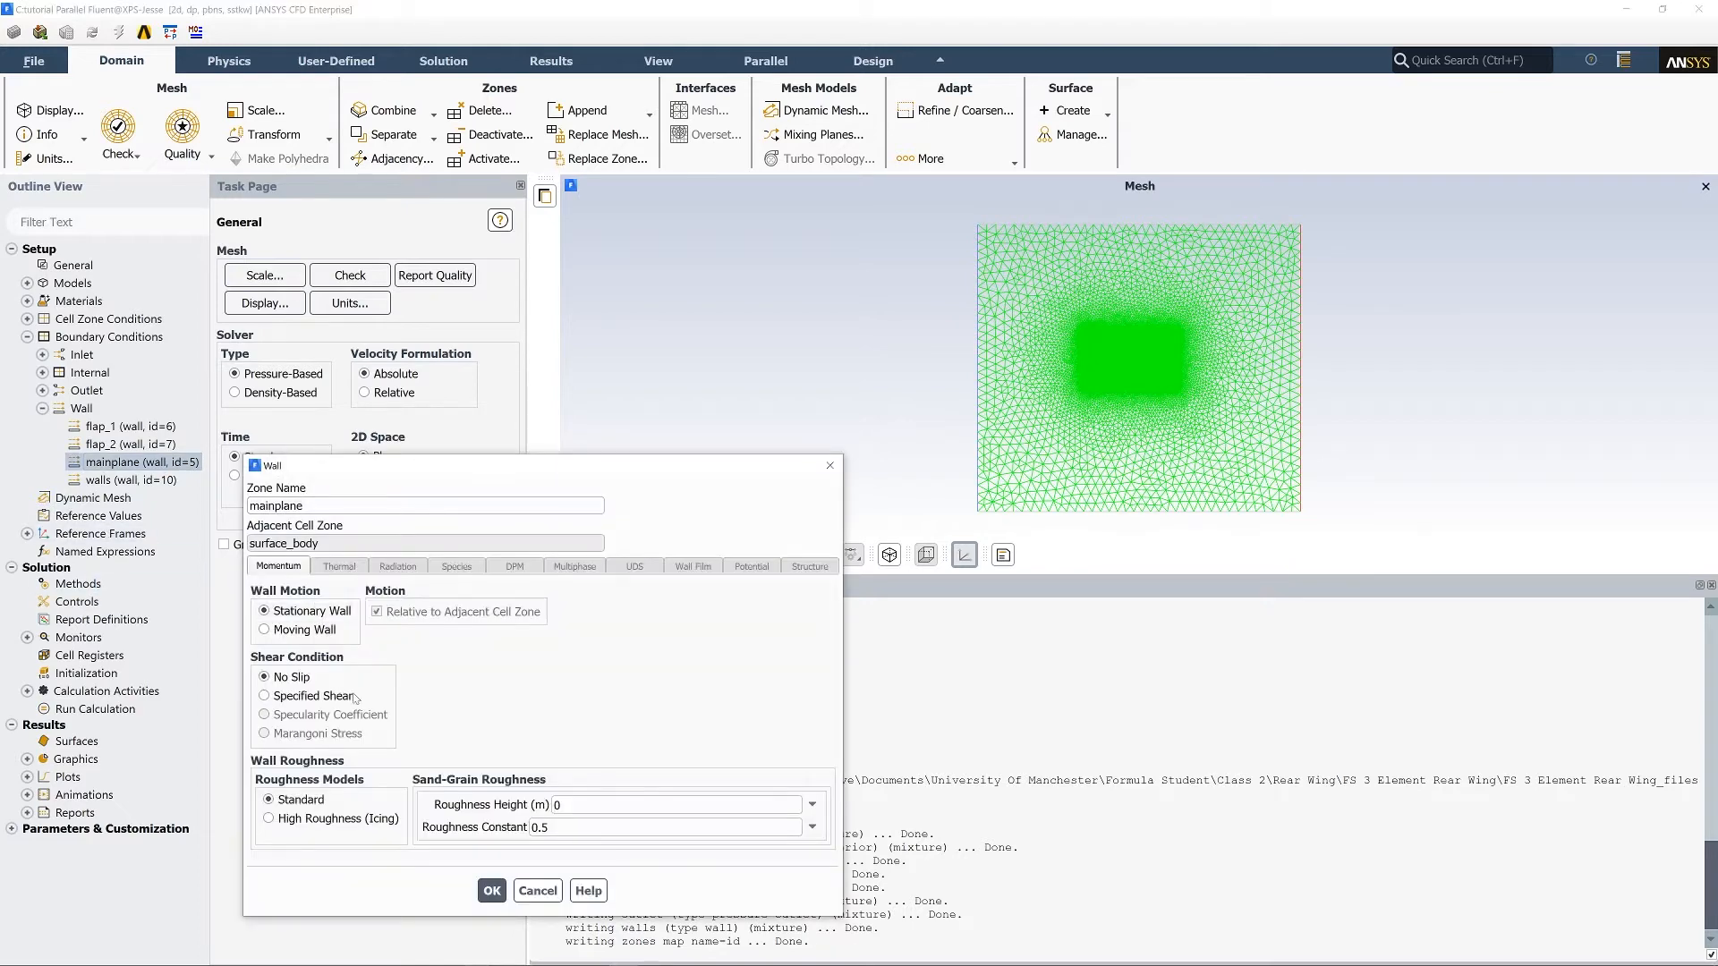
left_click(488, 890)
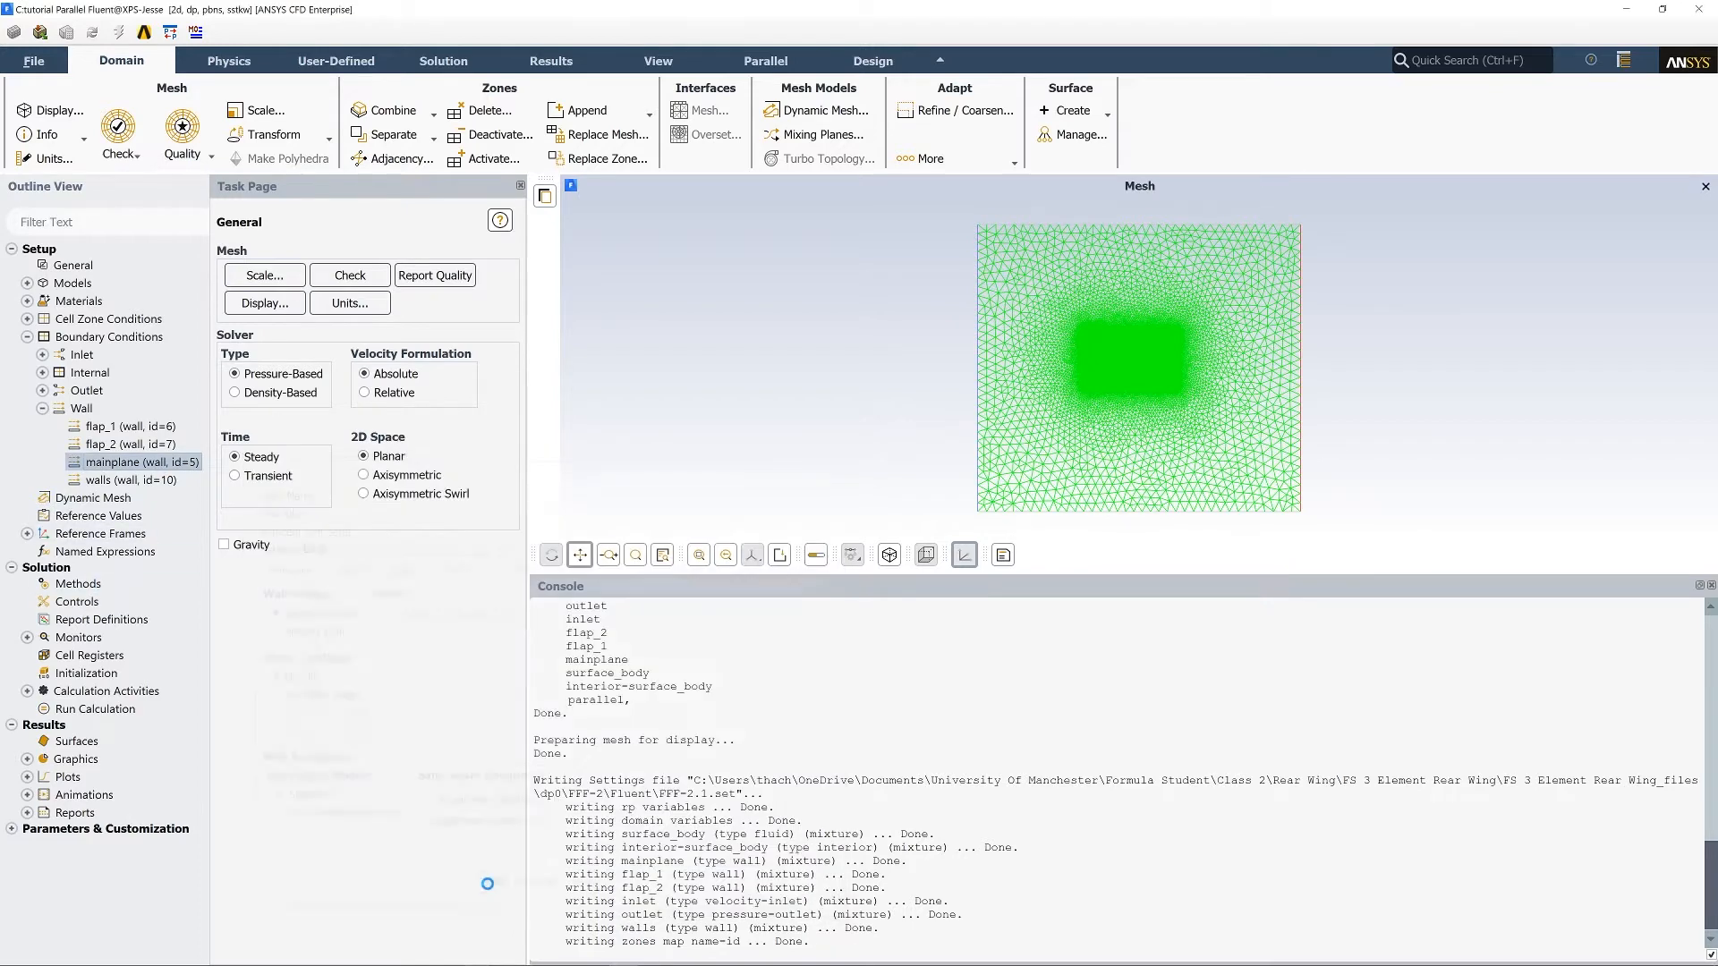
Set the shear condition of the outer domain boundary "walls" to Specified Shear, keeping both stress components at 0 Pa.
left_click(136, 480)
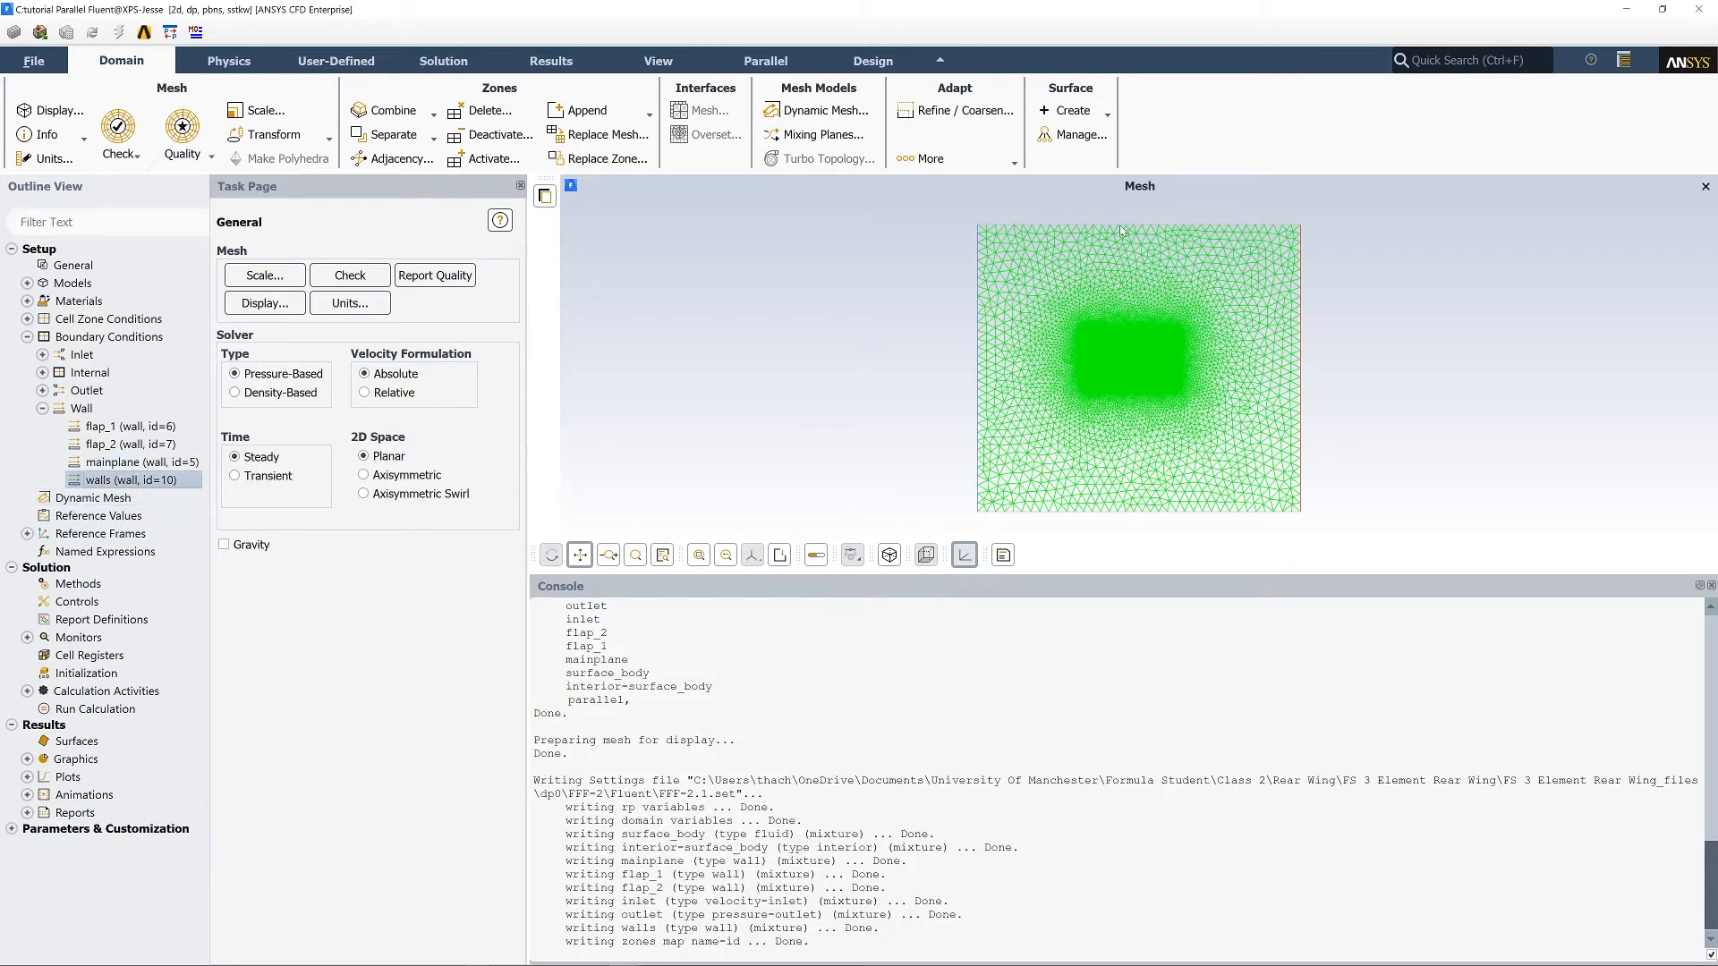
right_click(170, 480)
left_click(269, 463)
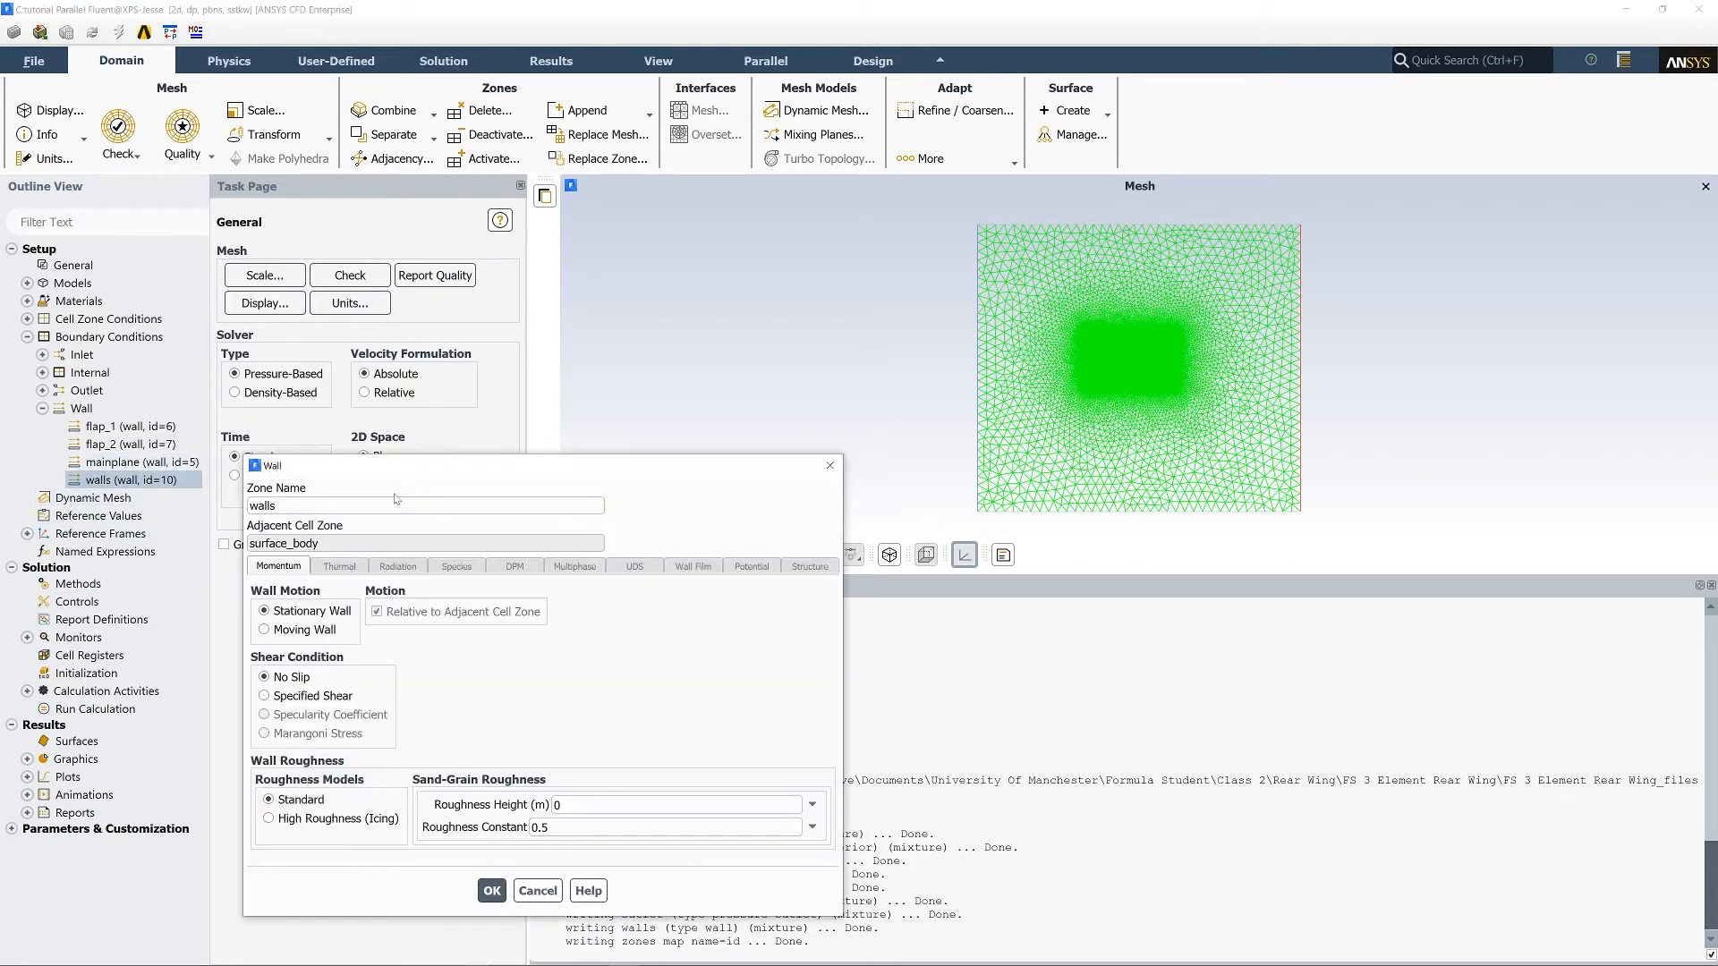
left_click_drag(697, 201, 654, 269)
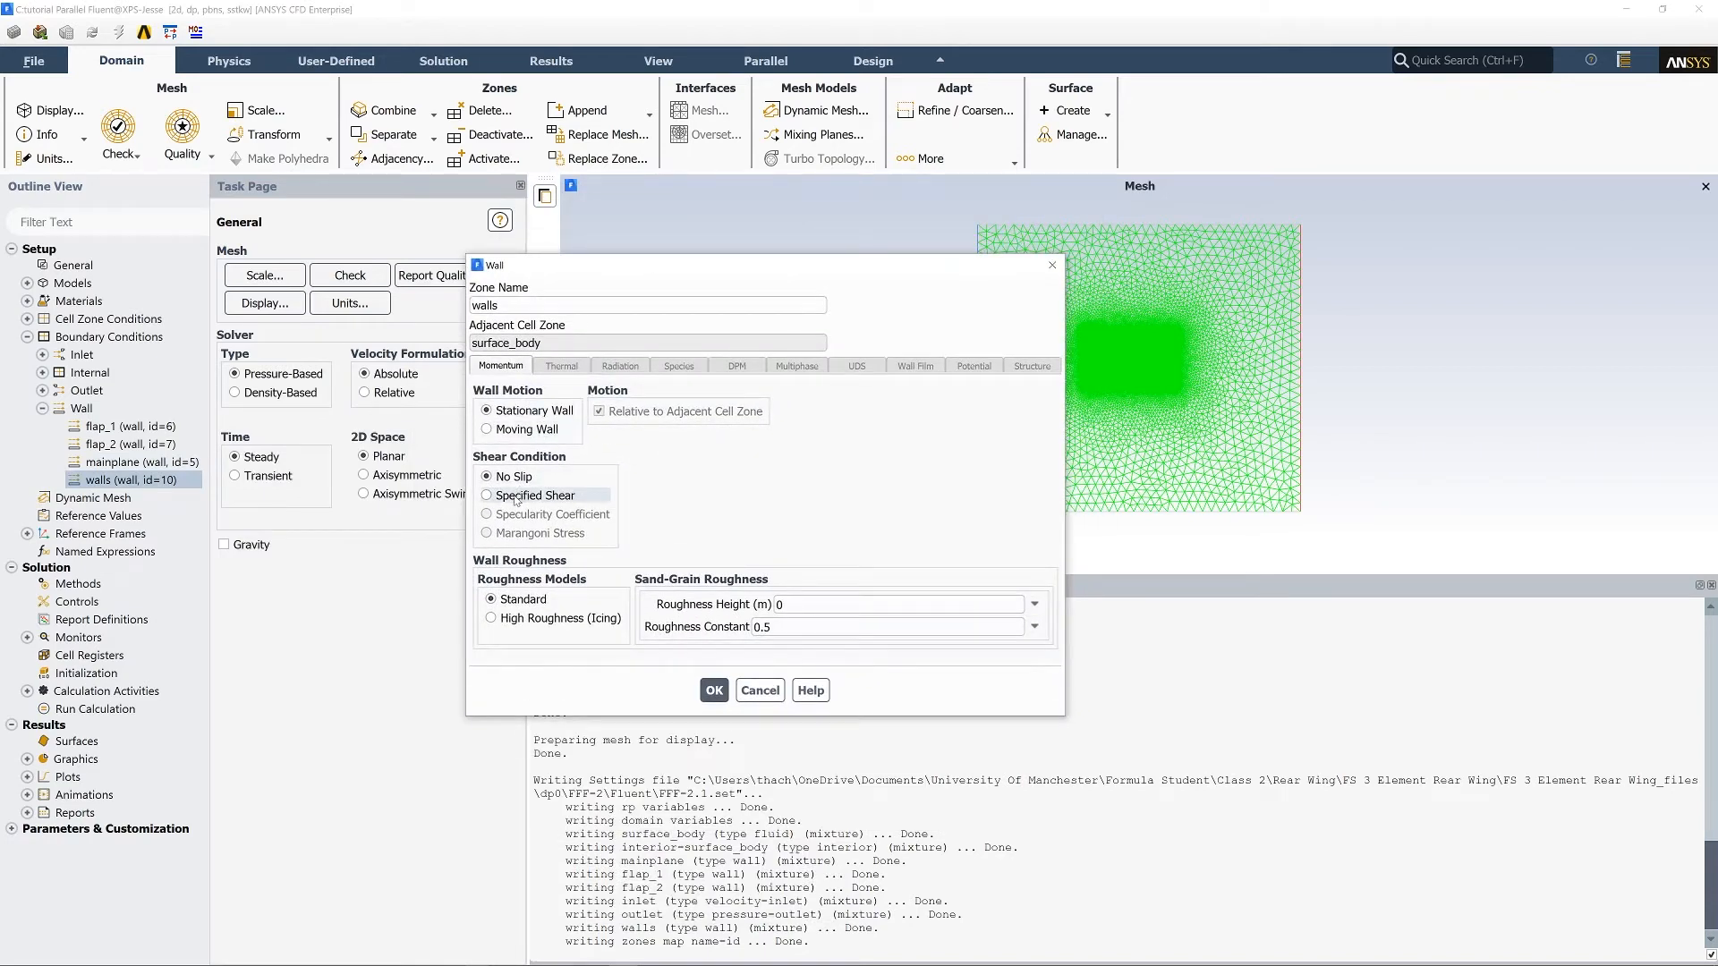
left_click(487, 498)
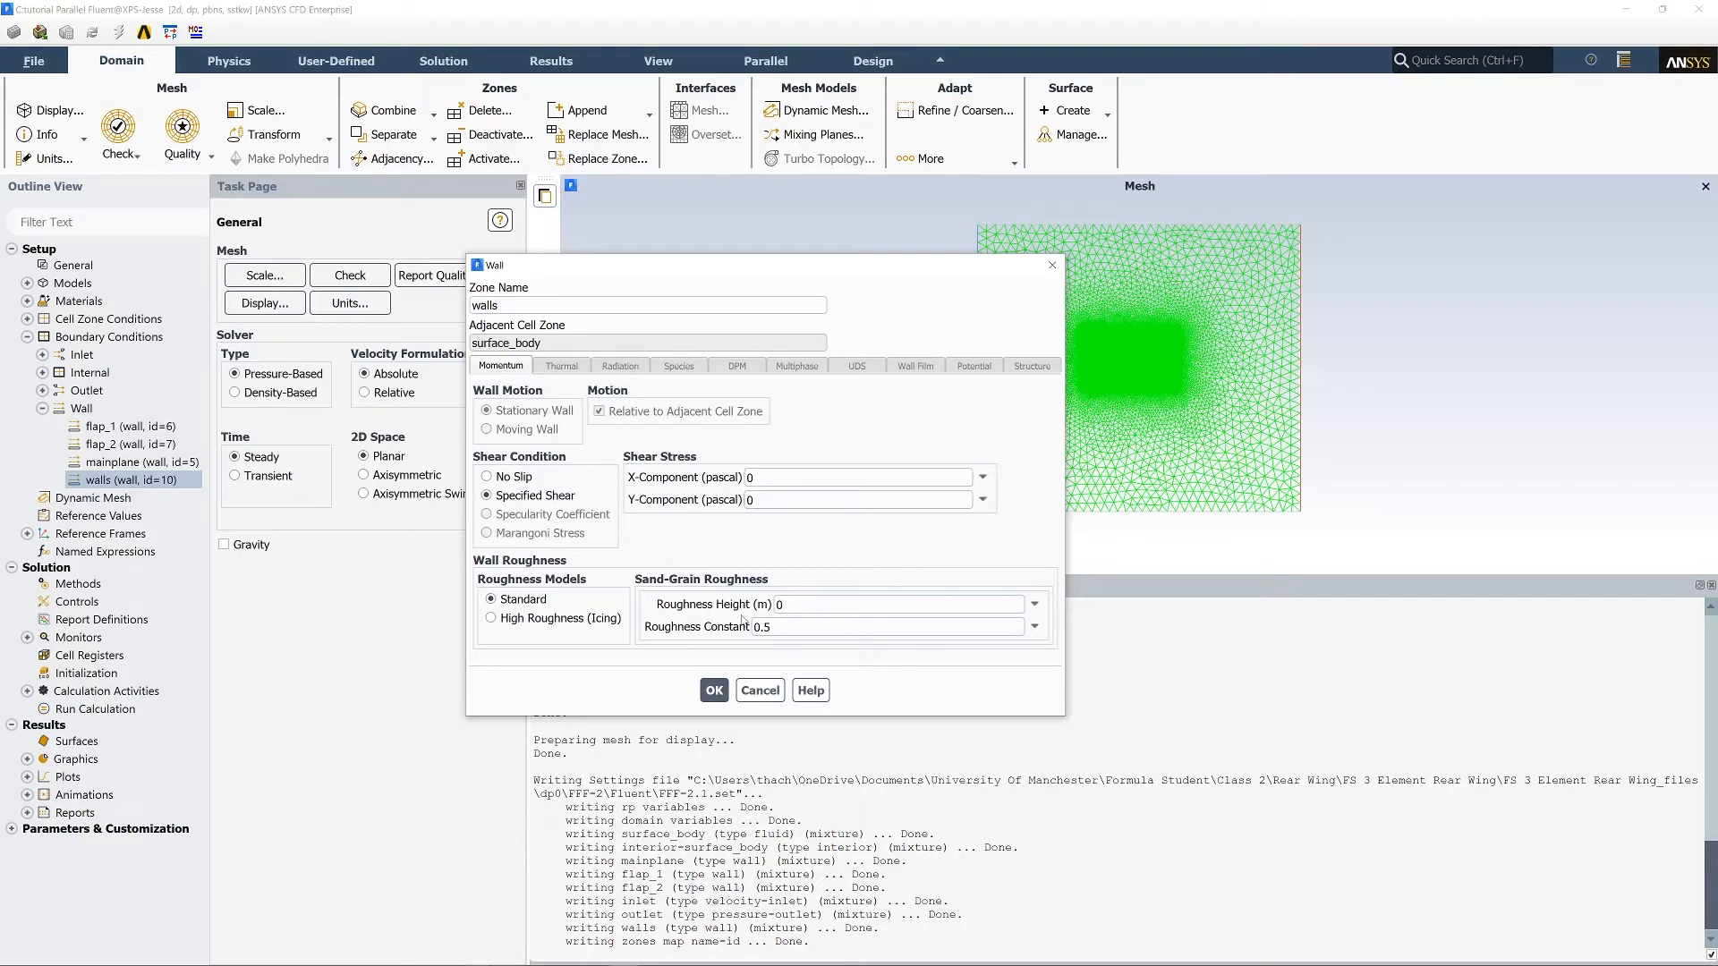
left_click(713, 690)
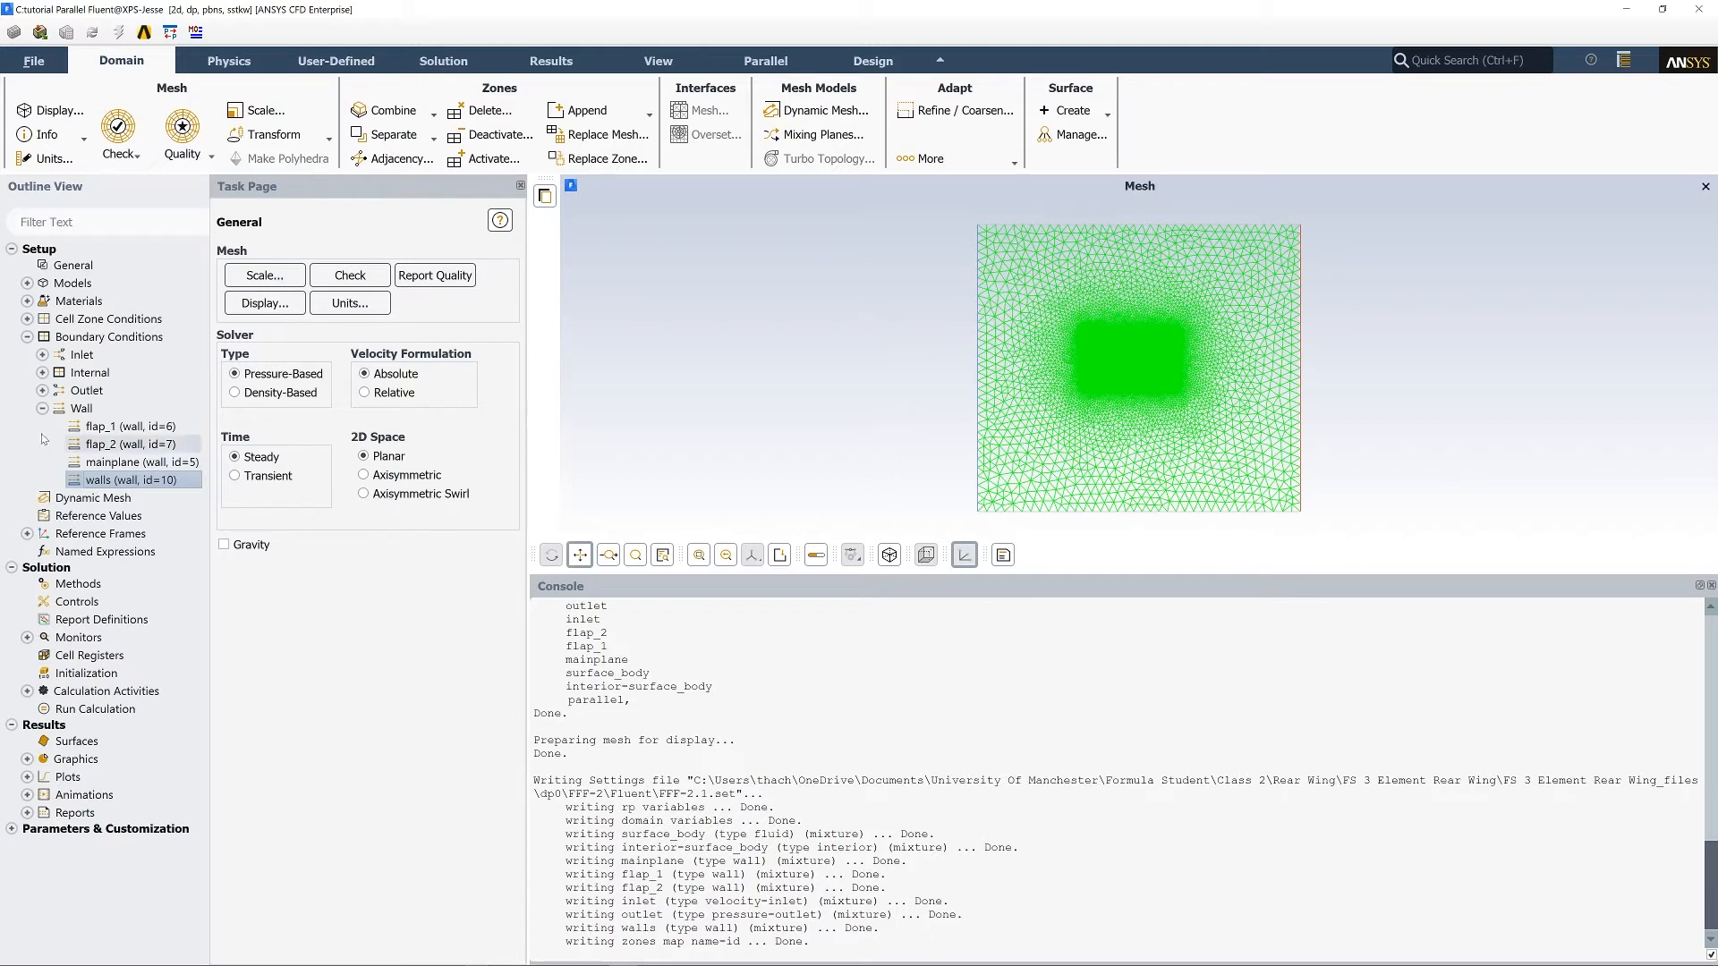
Compute the reference values from the inlet and set the reference area to 0.75 m2.
left_click(61, 516)
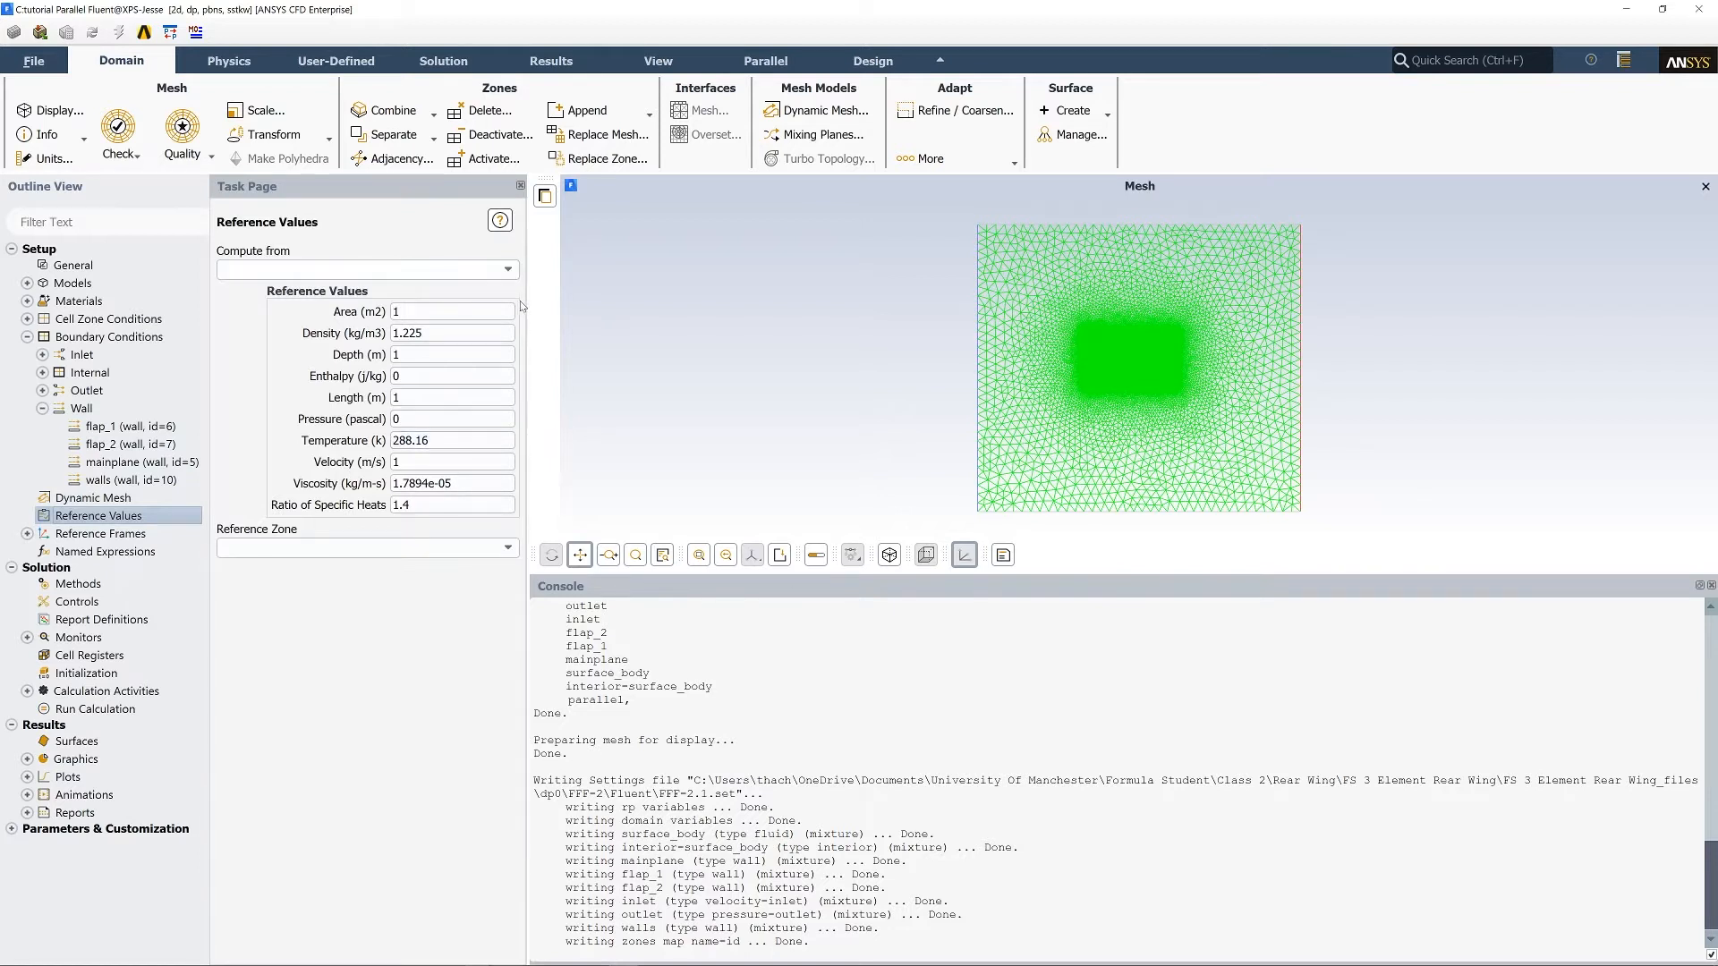
left_click(501, 269)
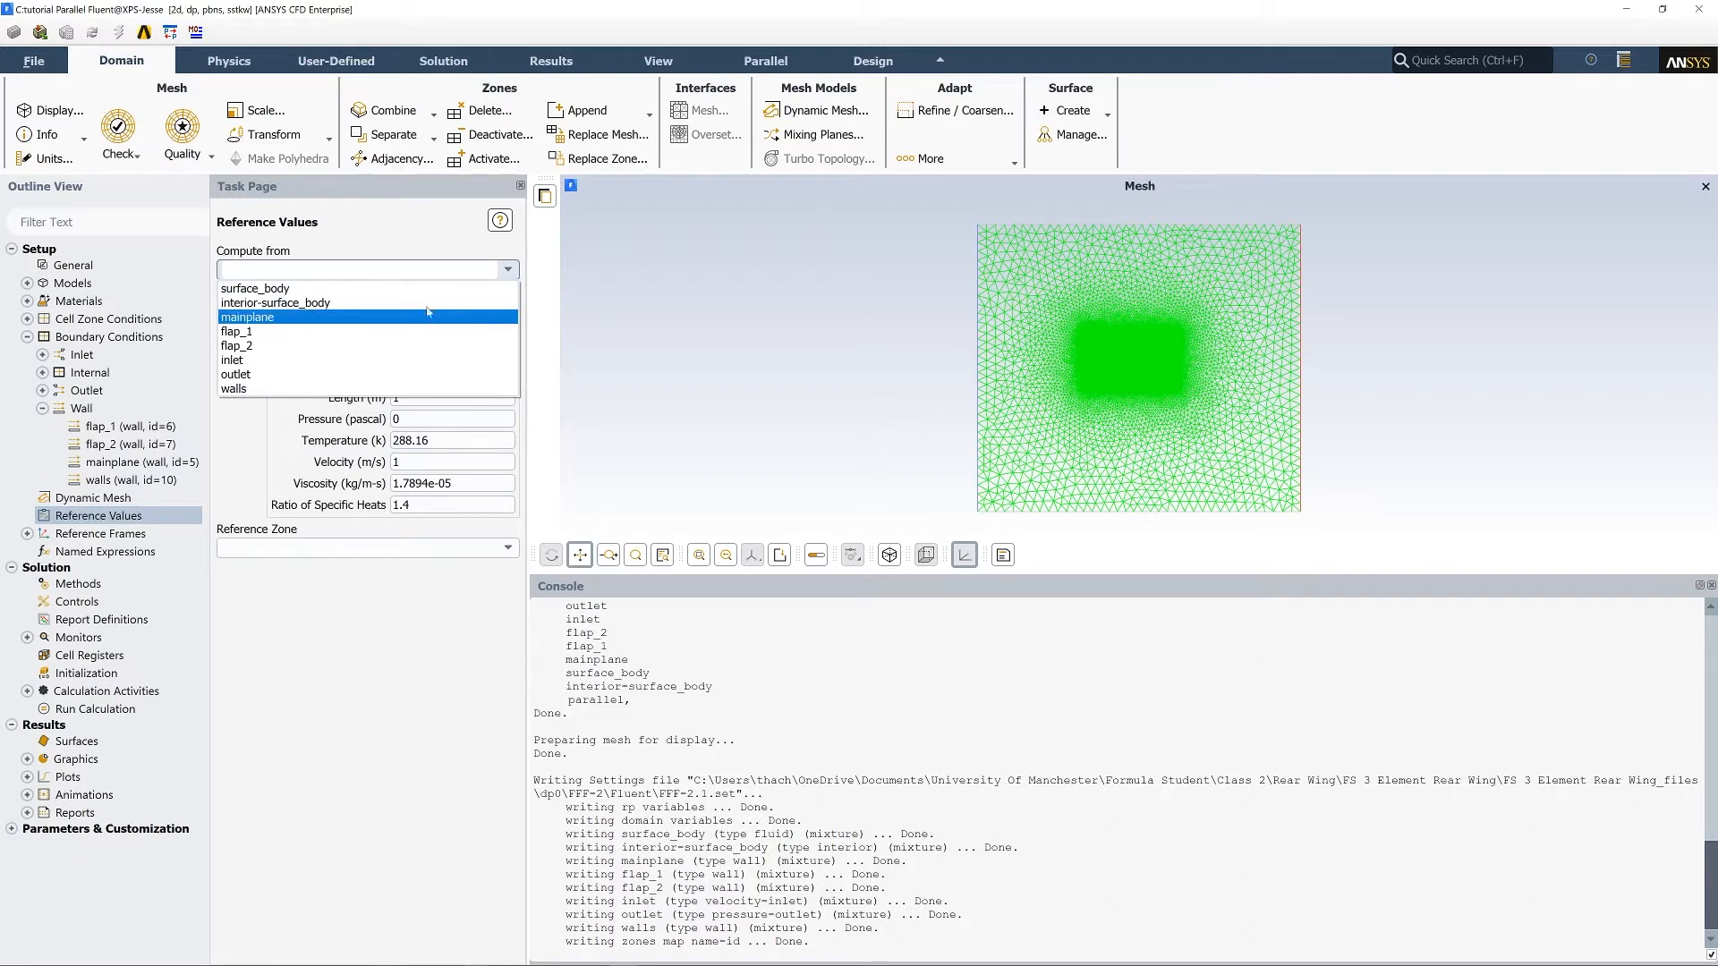
left_click(404, 359)
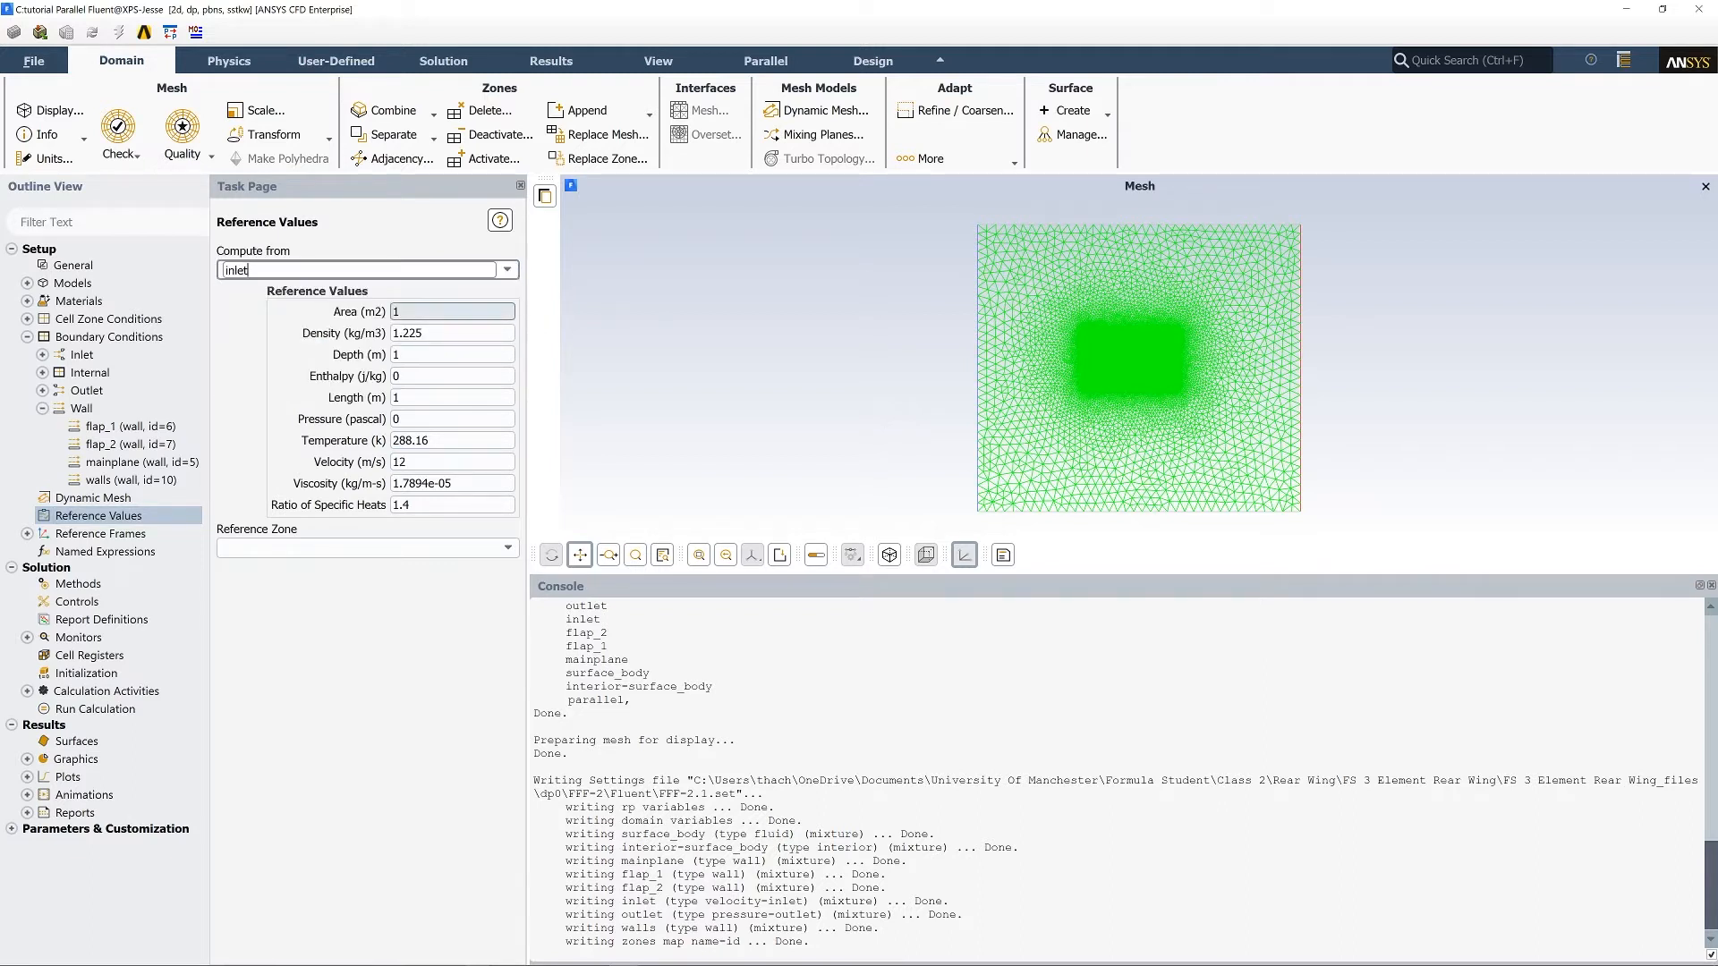
left_click(399, 312)
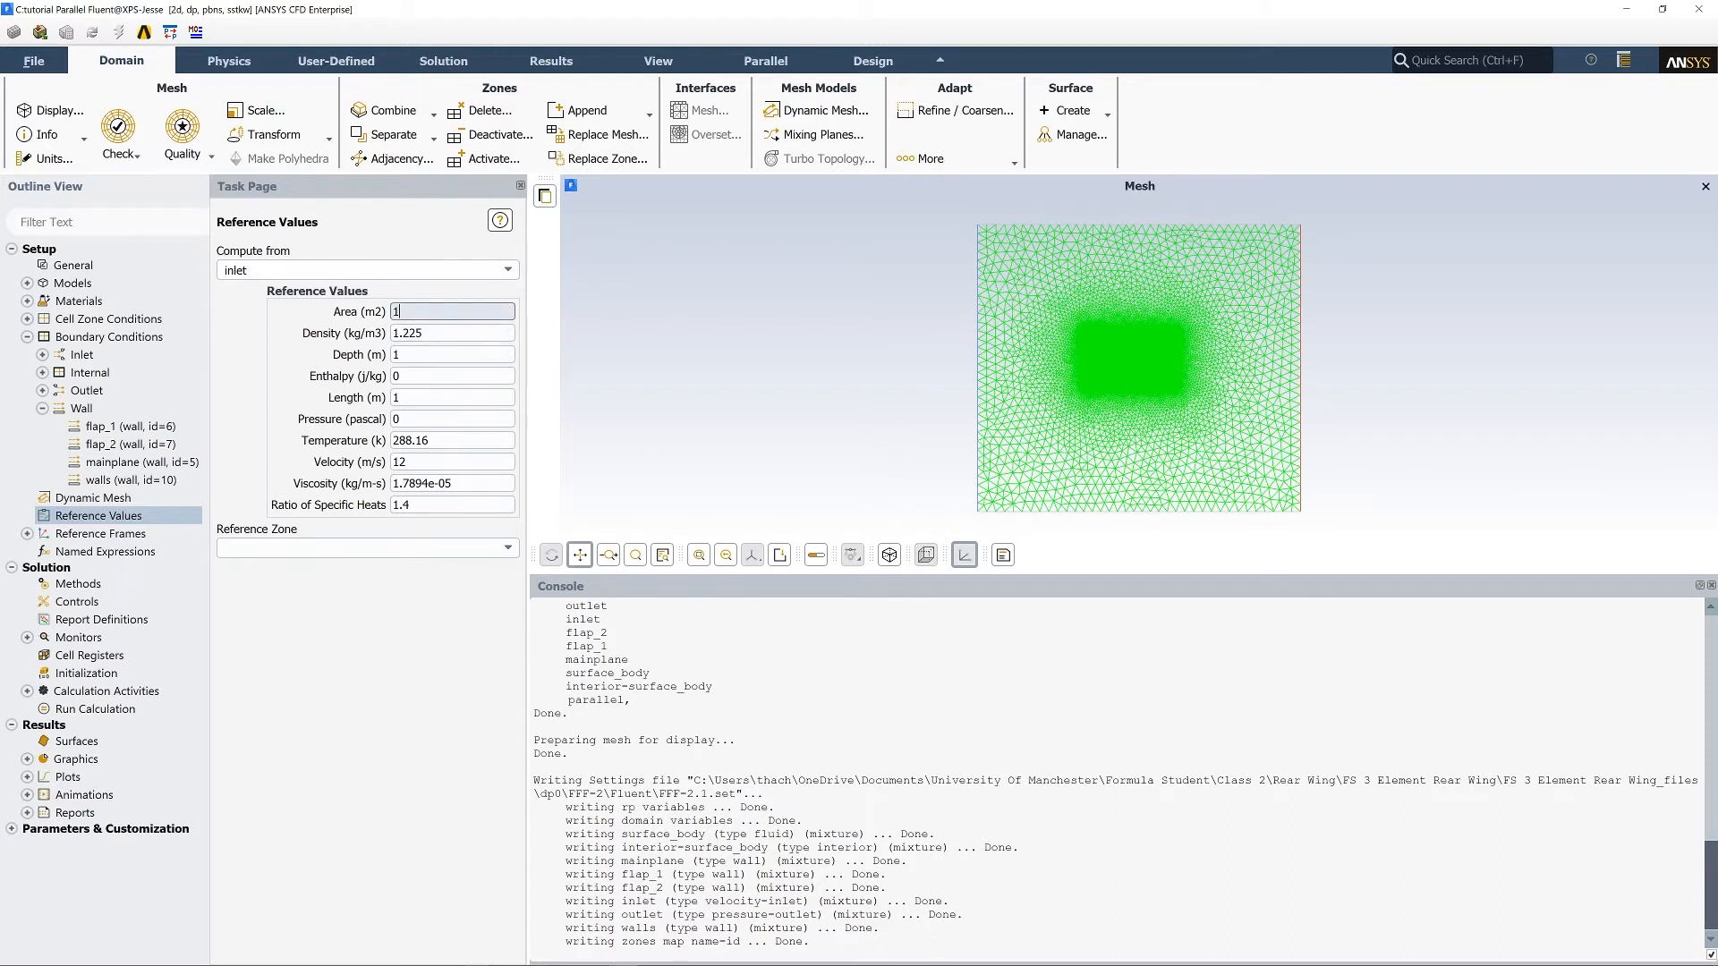
double_click(396, 312)
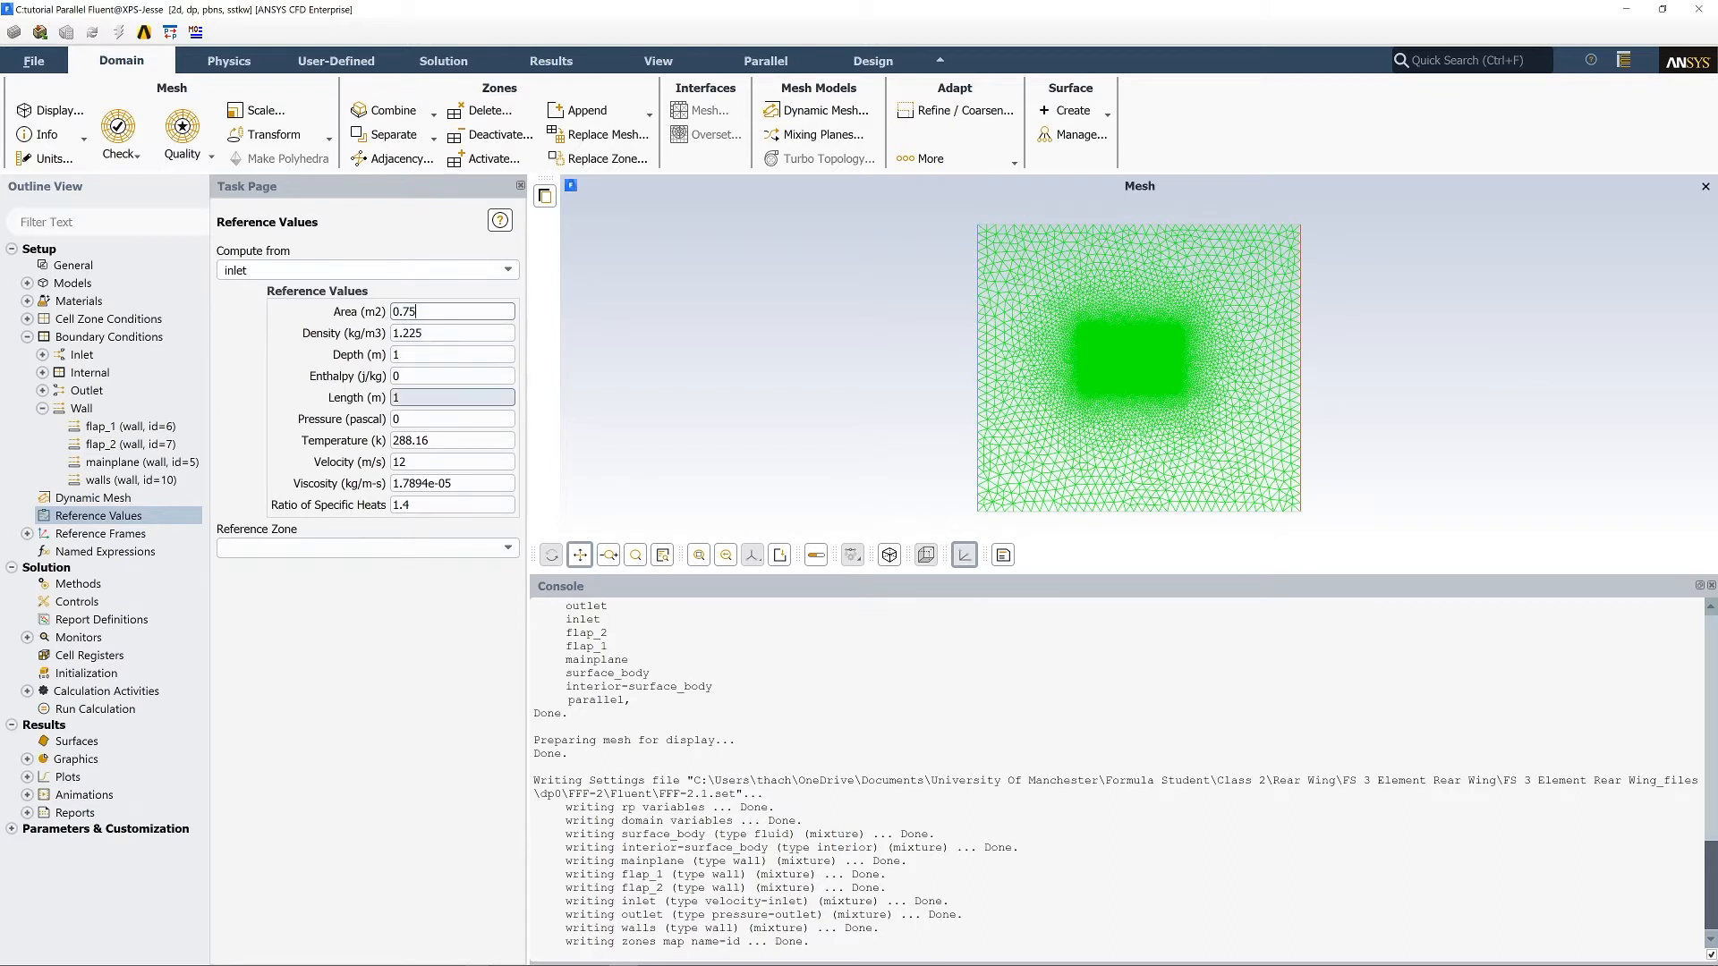
Set the reference length to 0.75 m and choose surface_body as the reference zone.
left_click(396, 397)
key("BackSpace")
type("0.75")
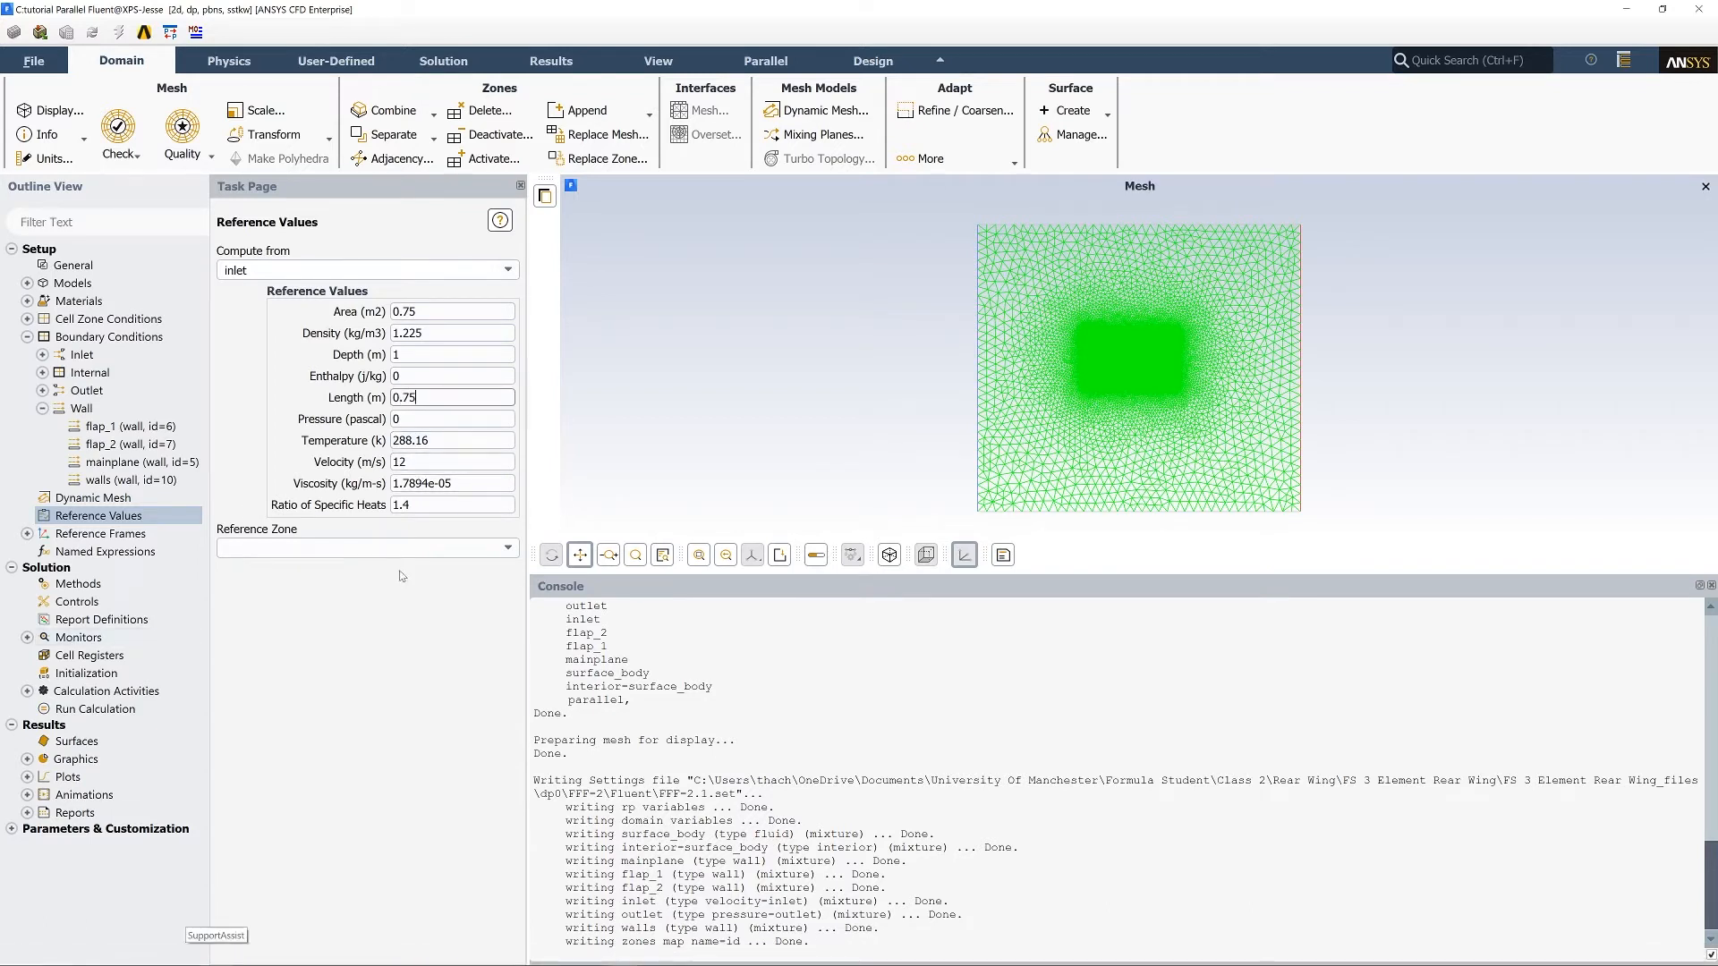
left_click(507, 548)
left_click(467, 581)
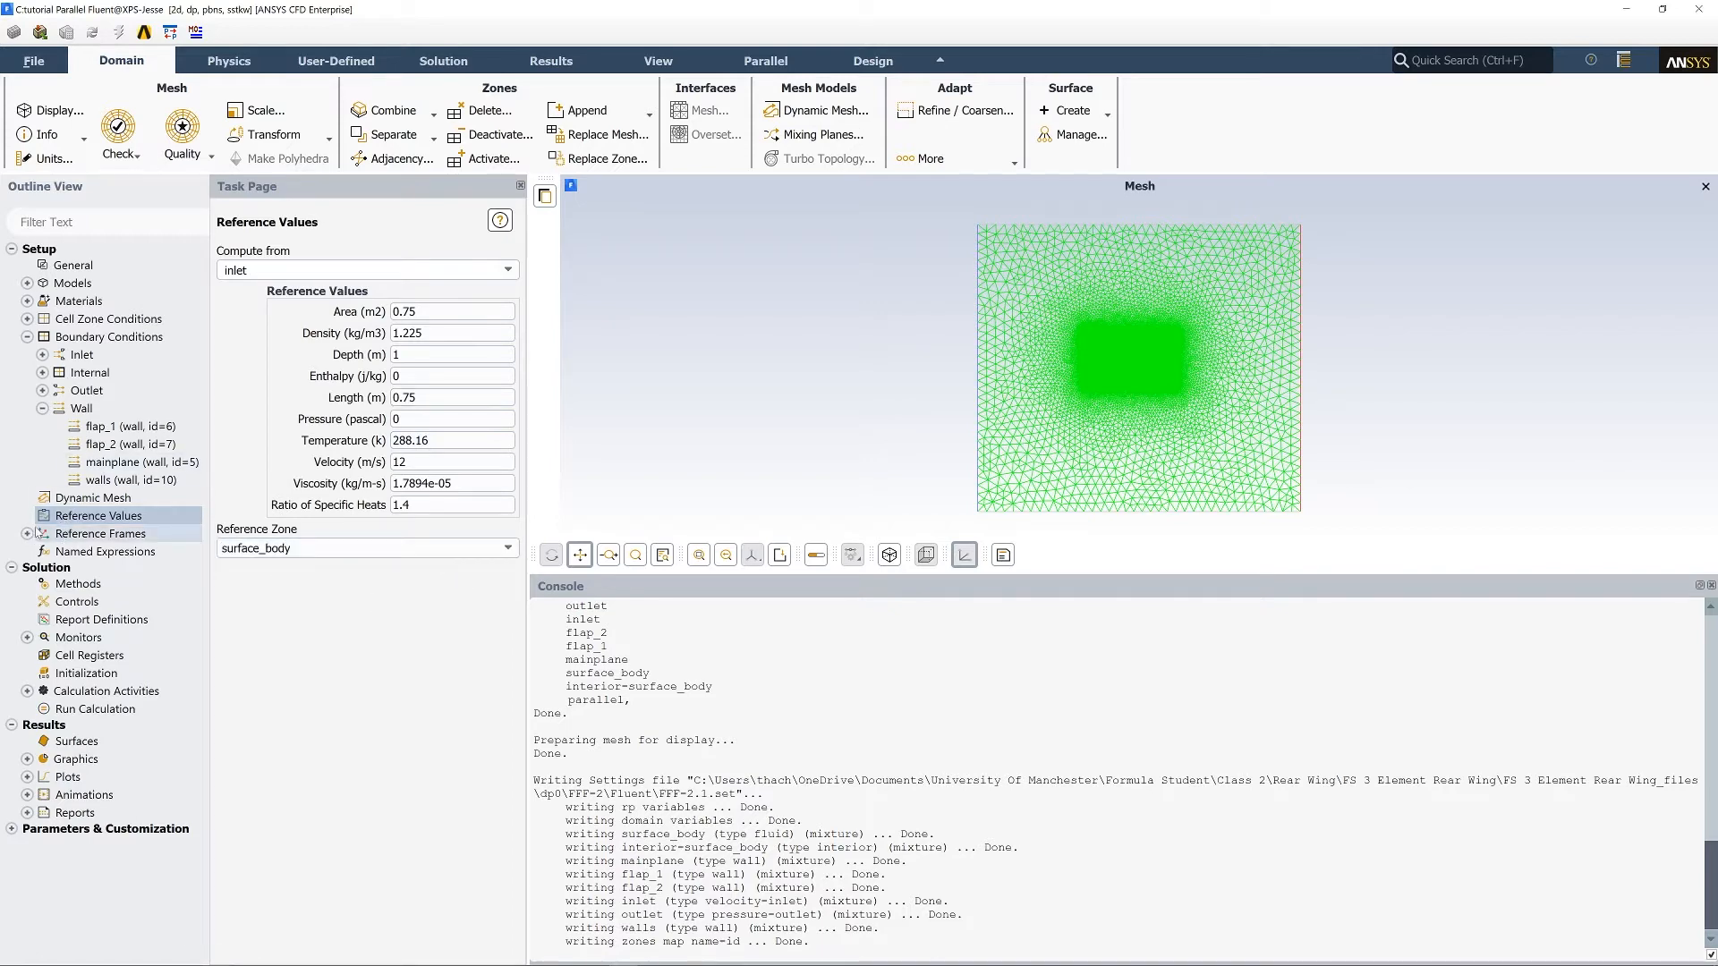
Set the momentum spatial discretization to First Order Upwind in the solution methods and view the solution controls' relaxation factors.
left_click(42, 408)
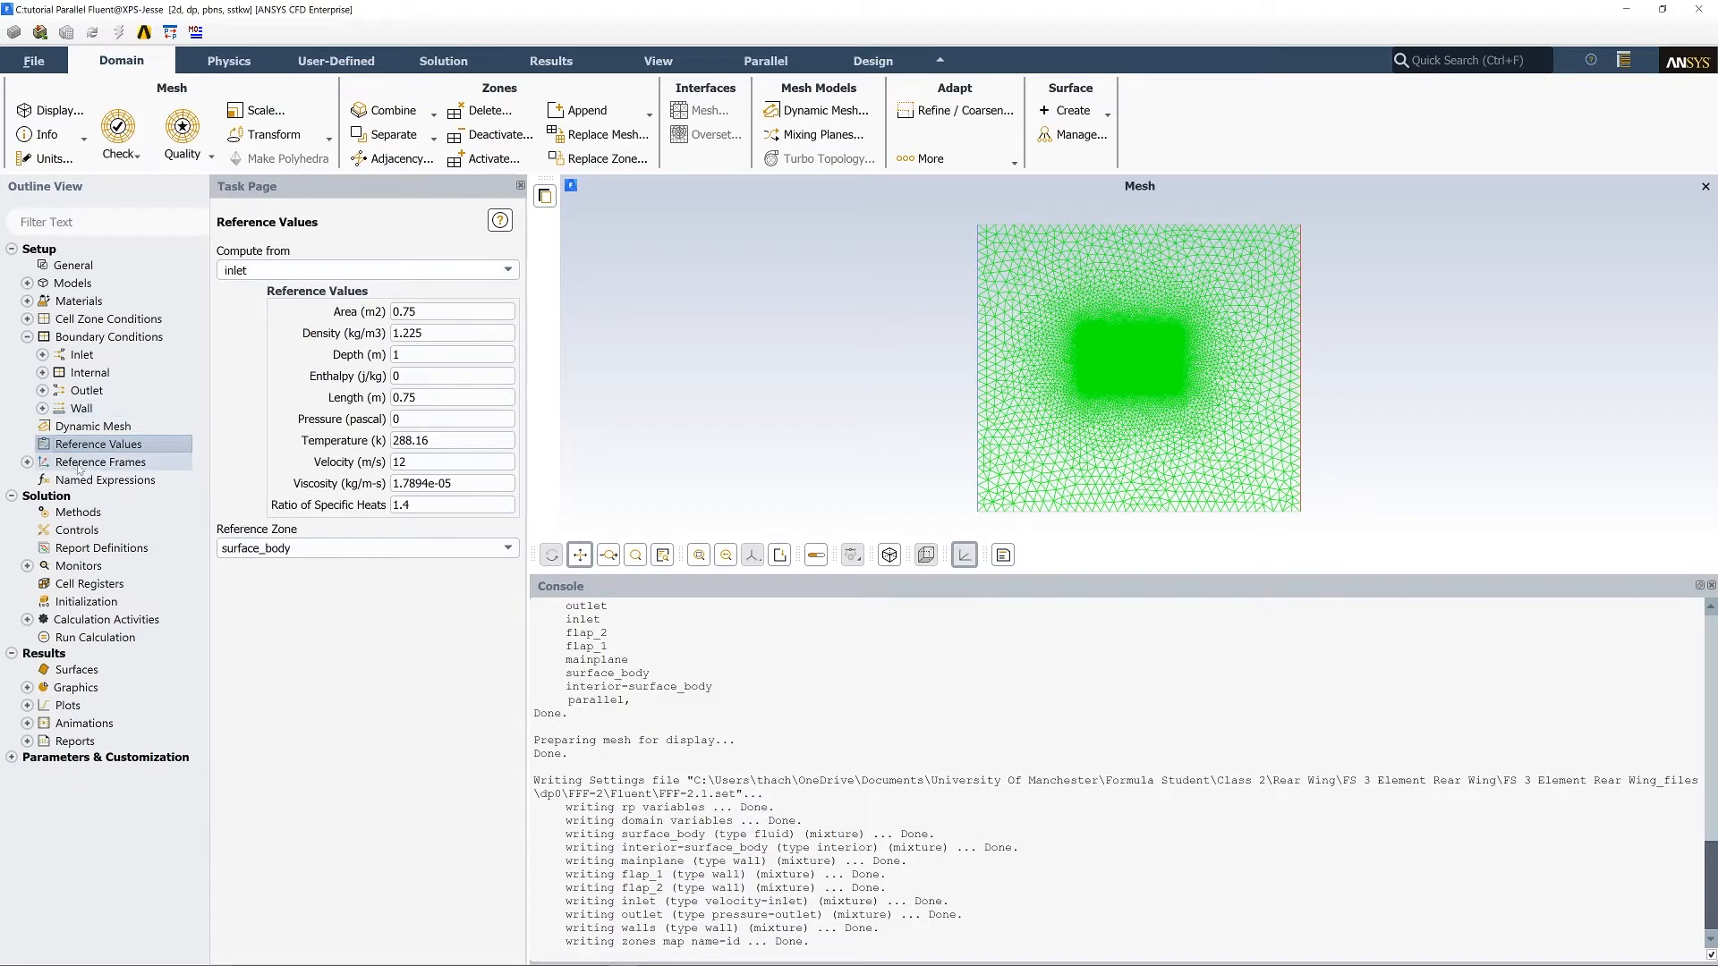
left_click(79, 513)
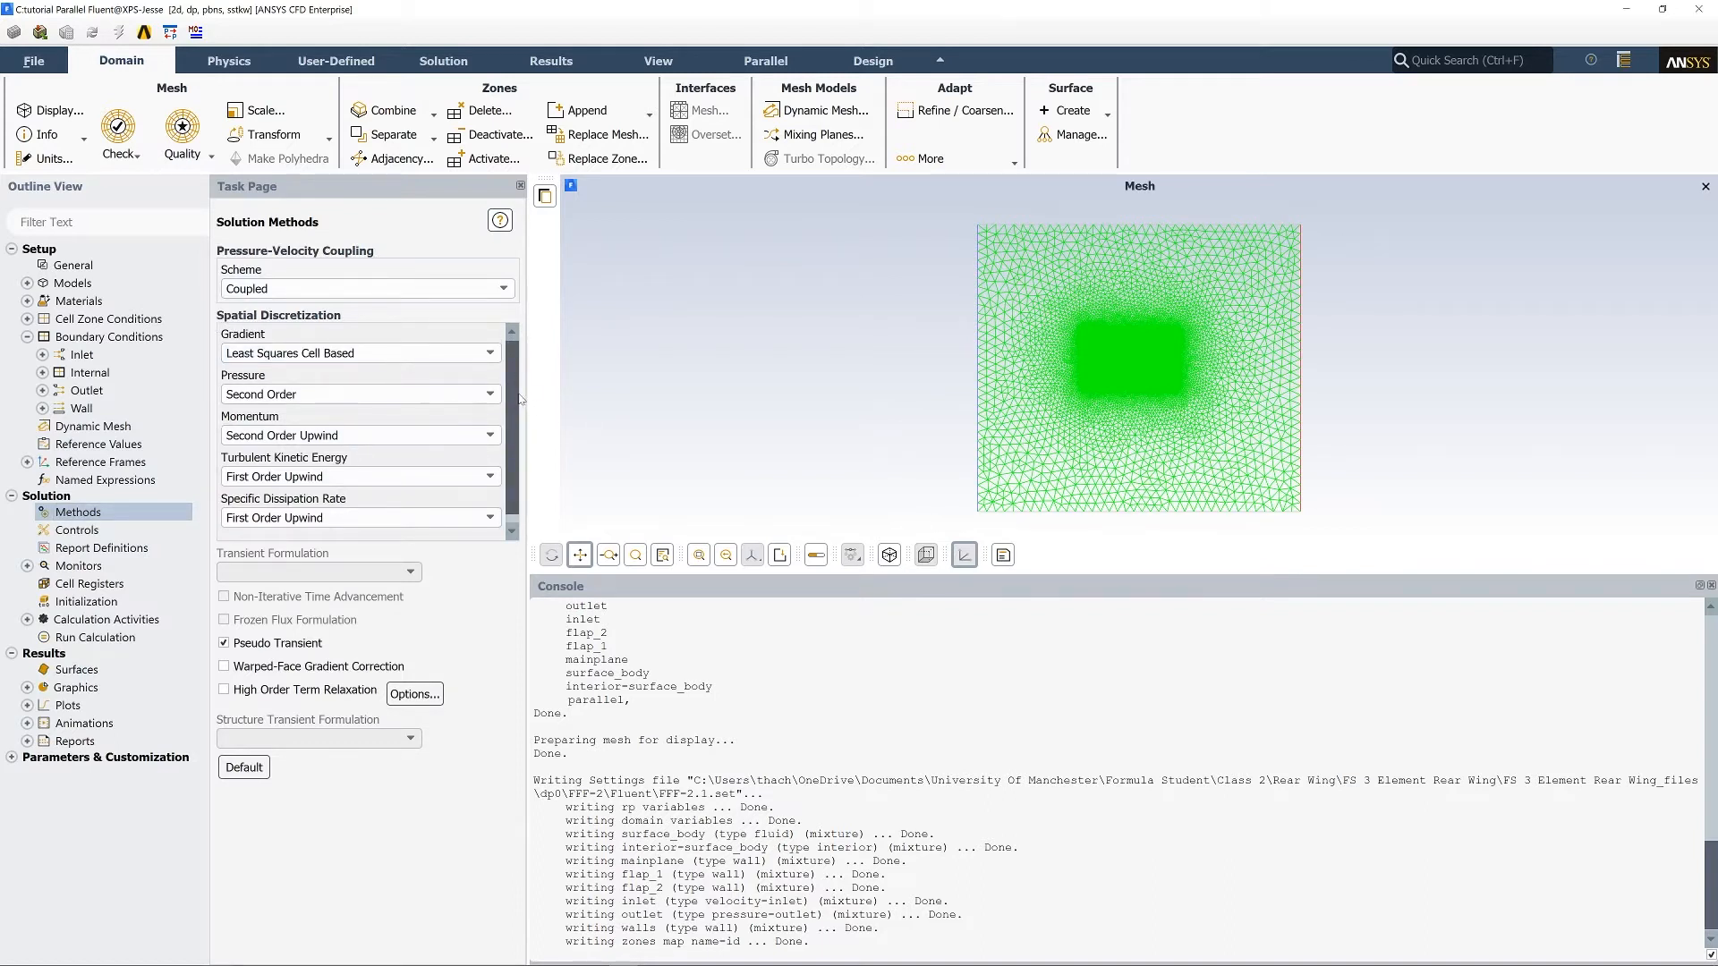
mouse_move(515, 449)
left_mouse_down()
mouse_move(516, 351)
mouse_move(512, 518)
left_mouse_up()
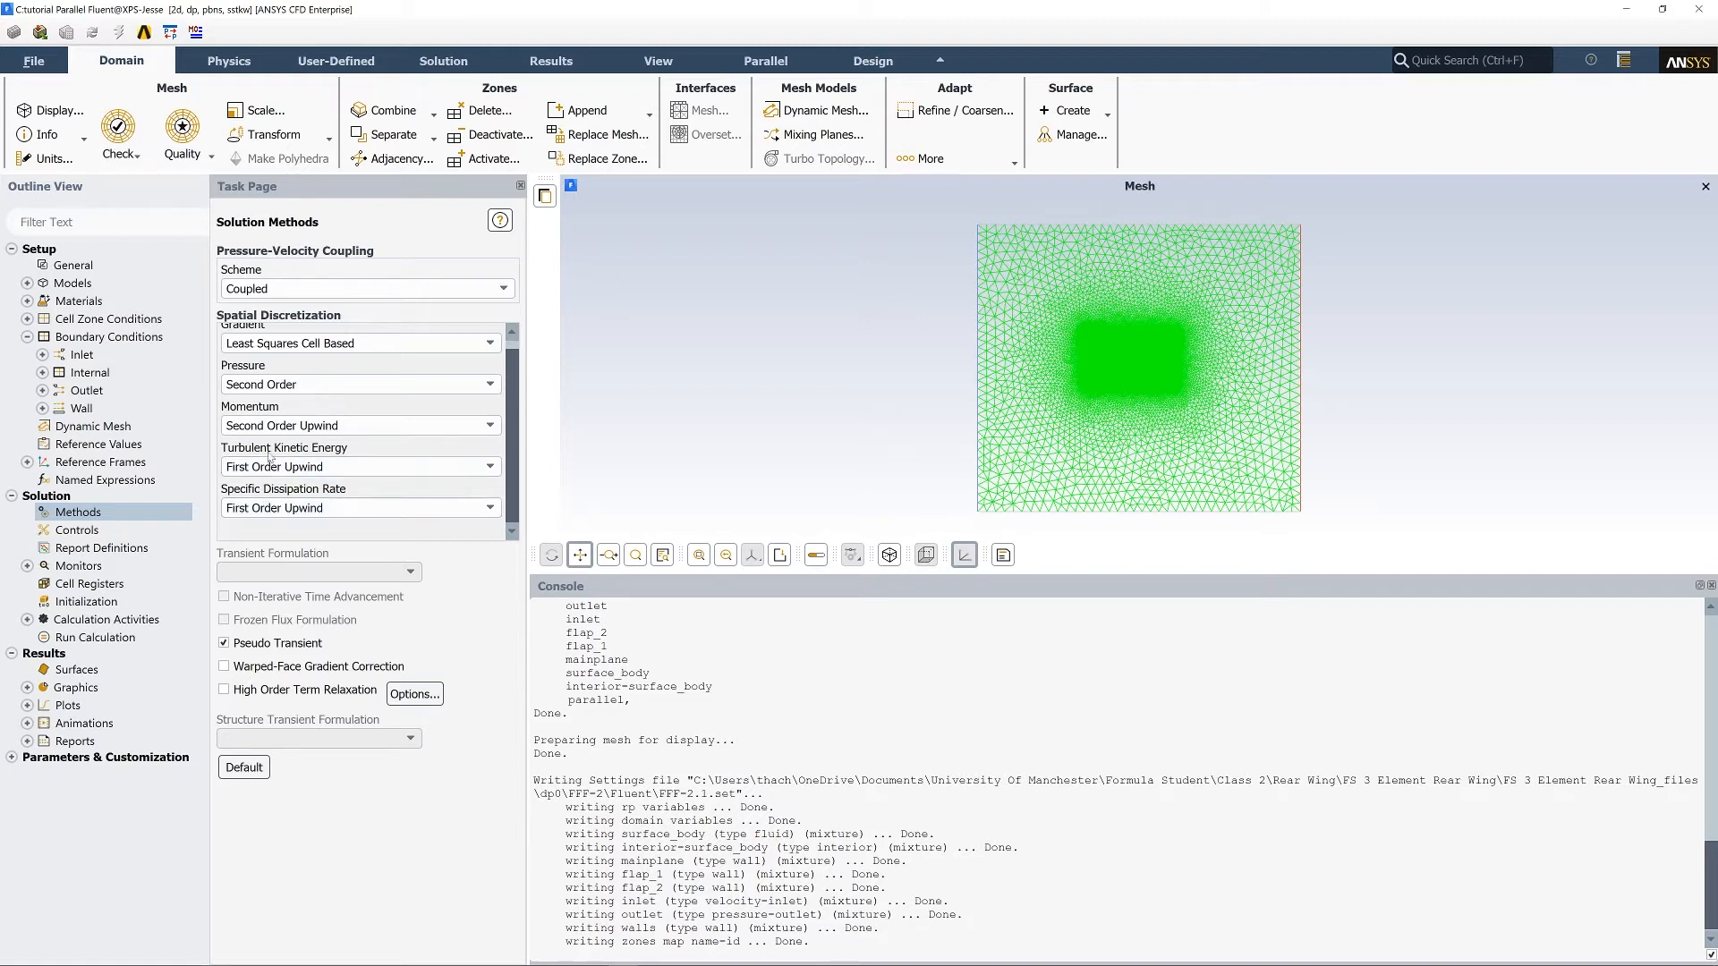
left_click(277, 426)
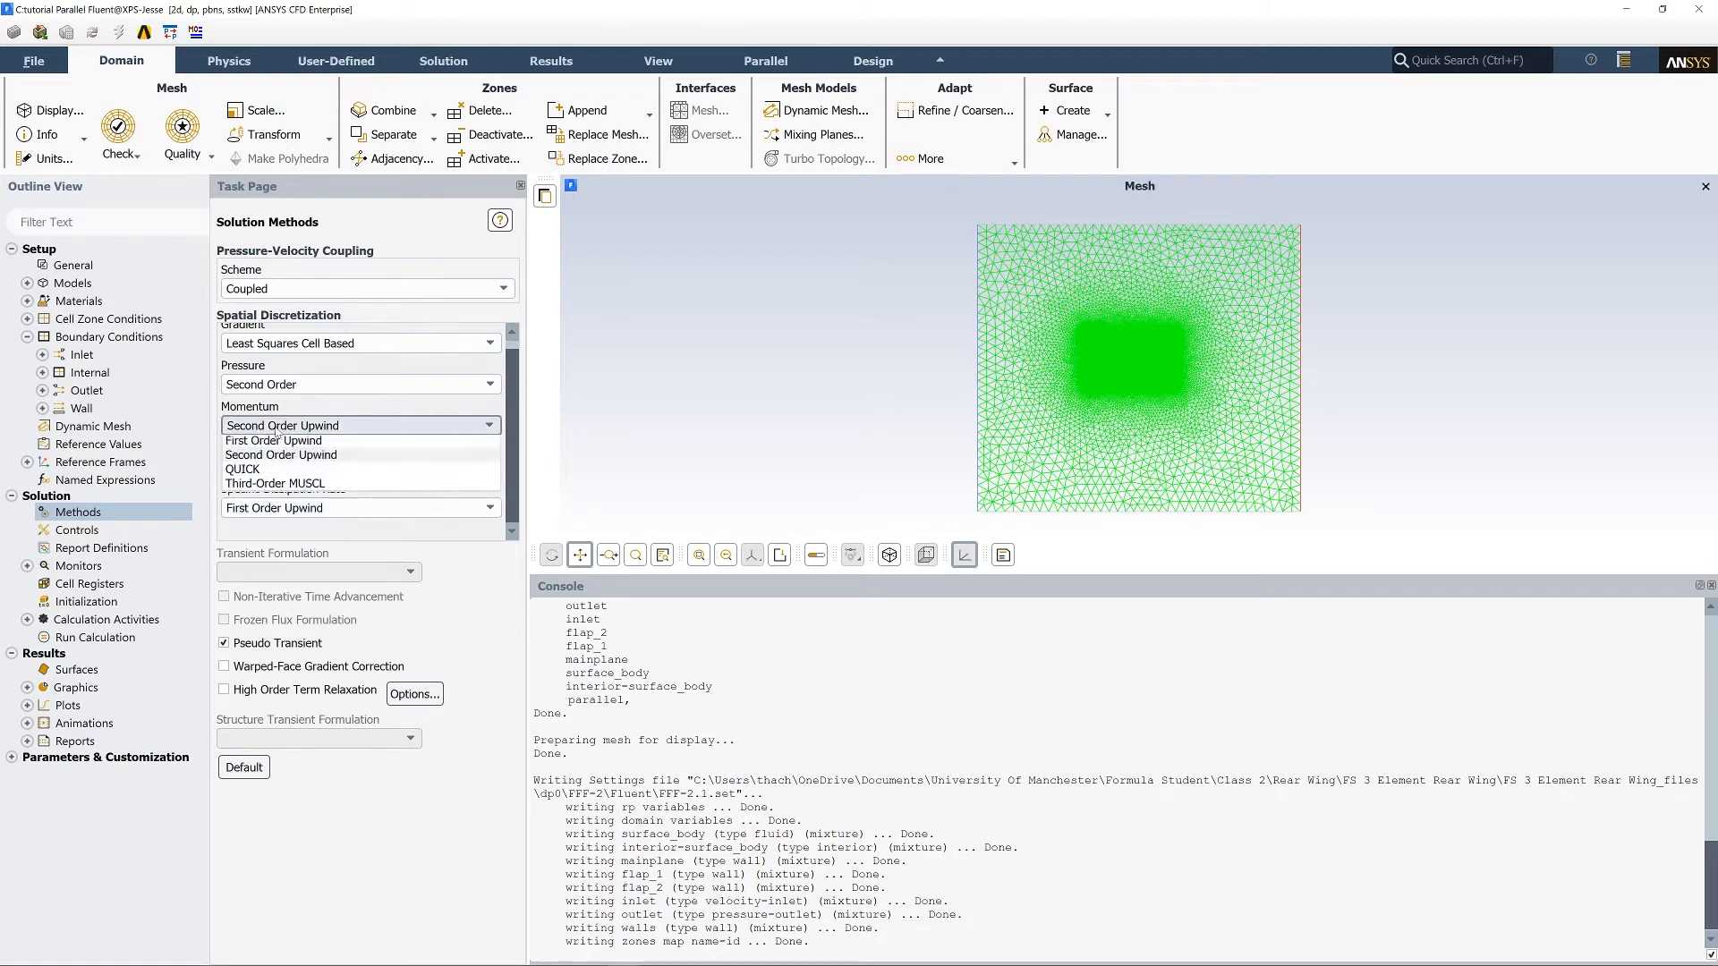
left_click(273, 444)
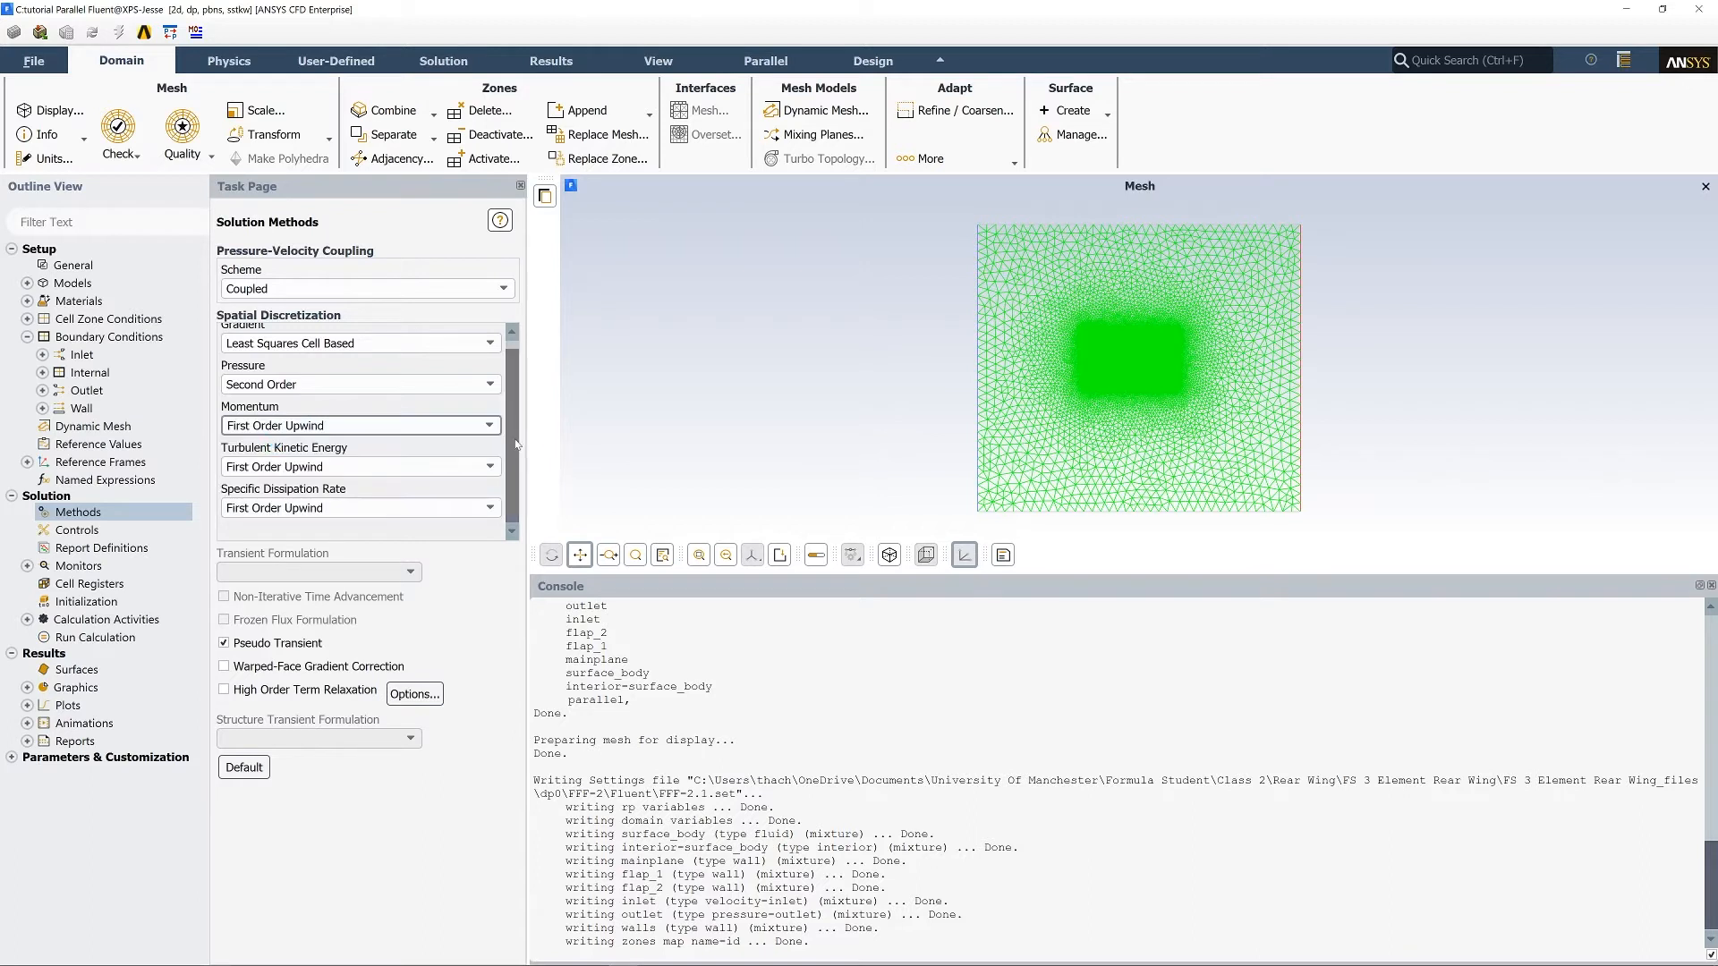
scroll(517, 376, "up", 1)
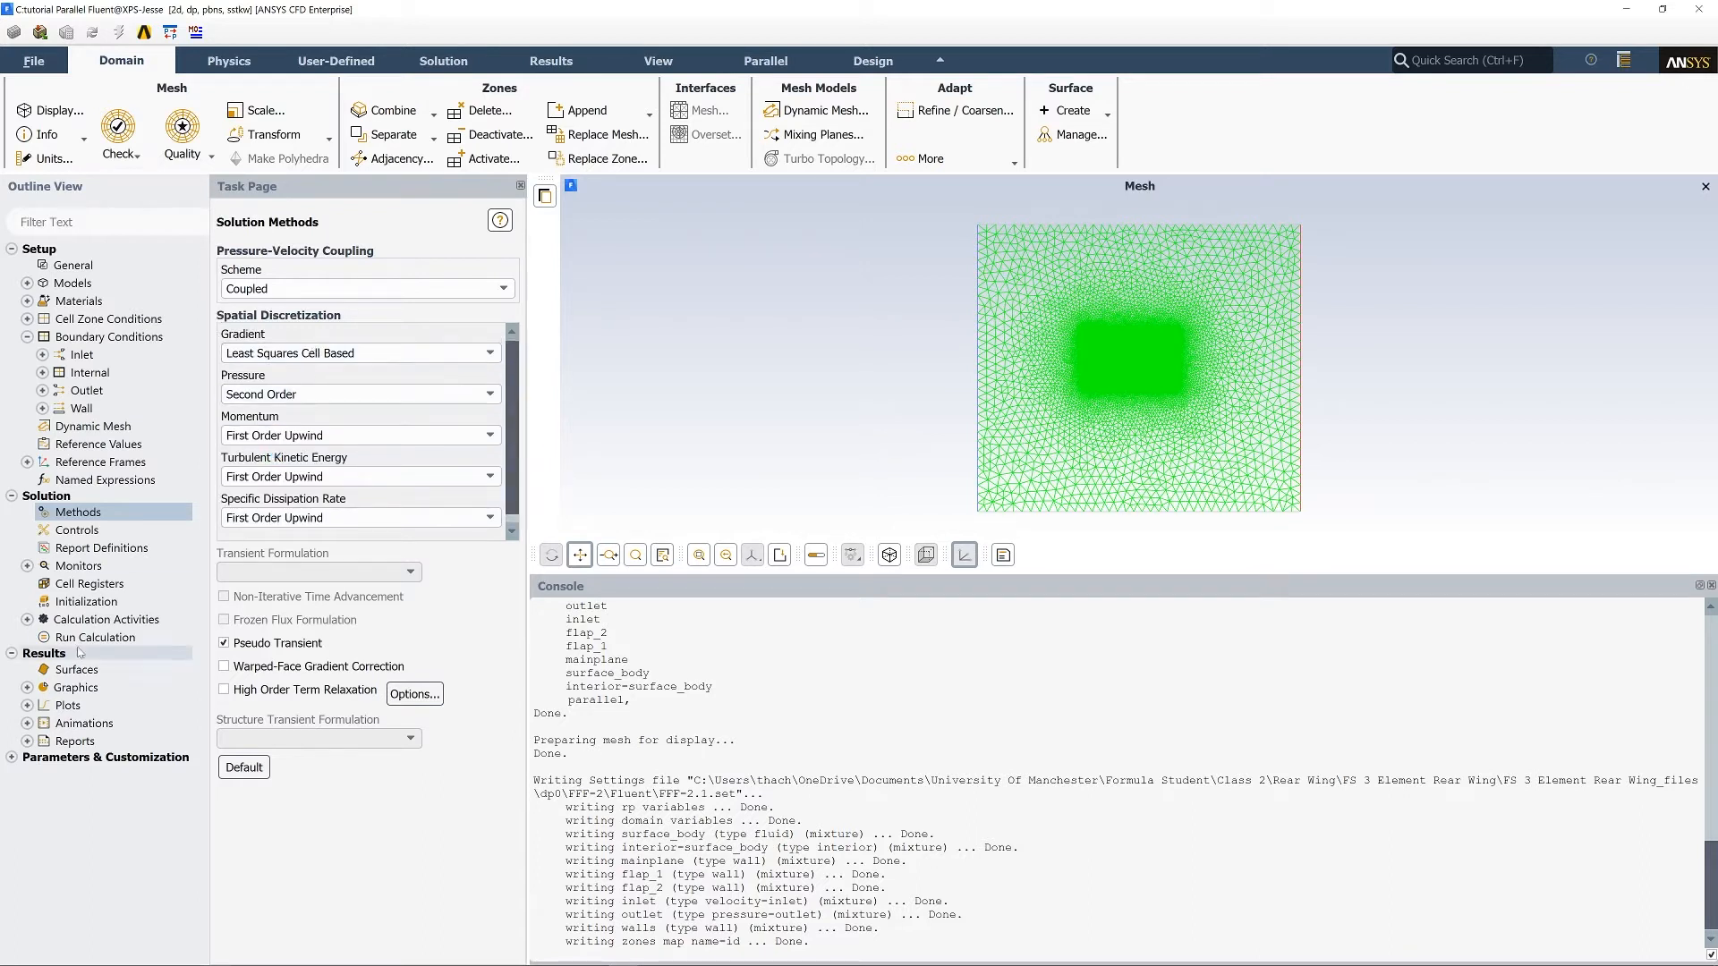
left_click(110, 529)
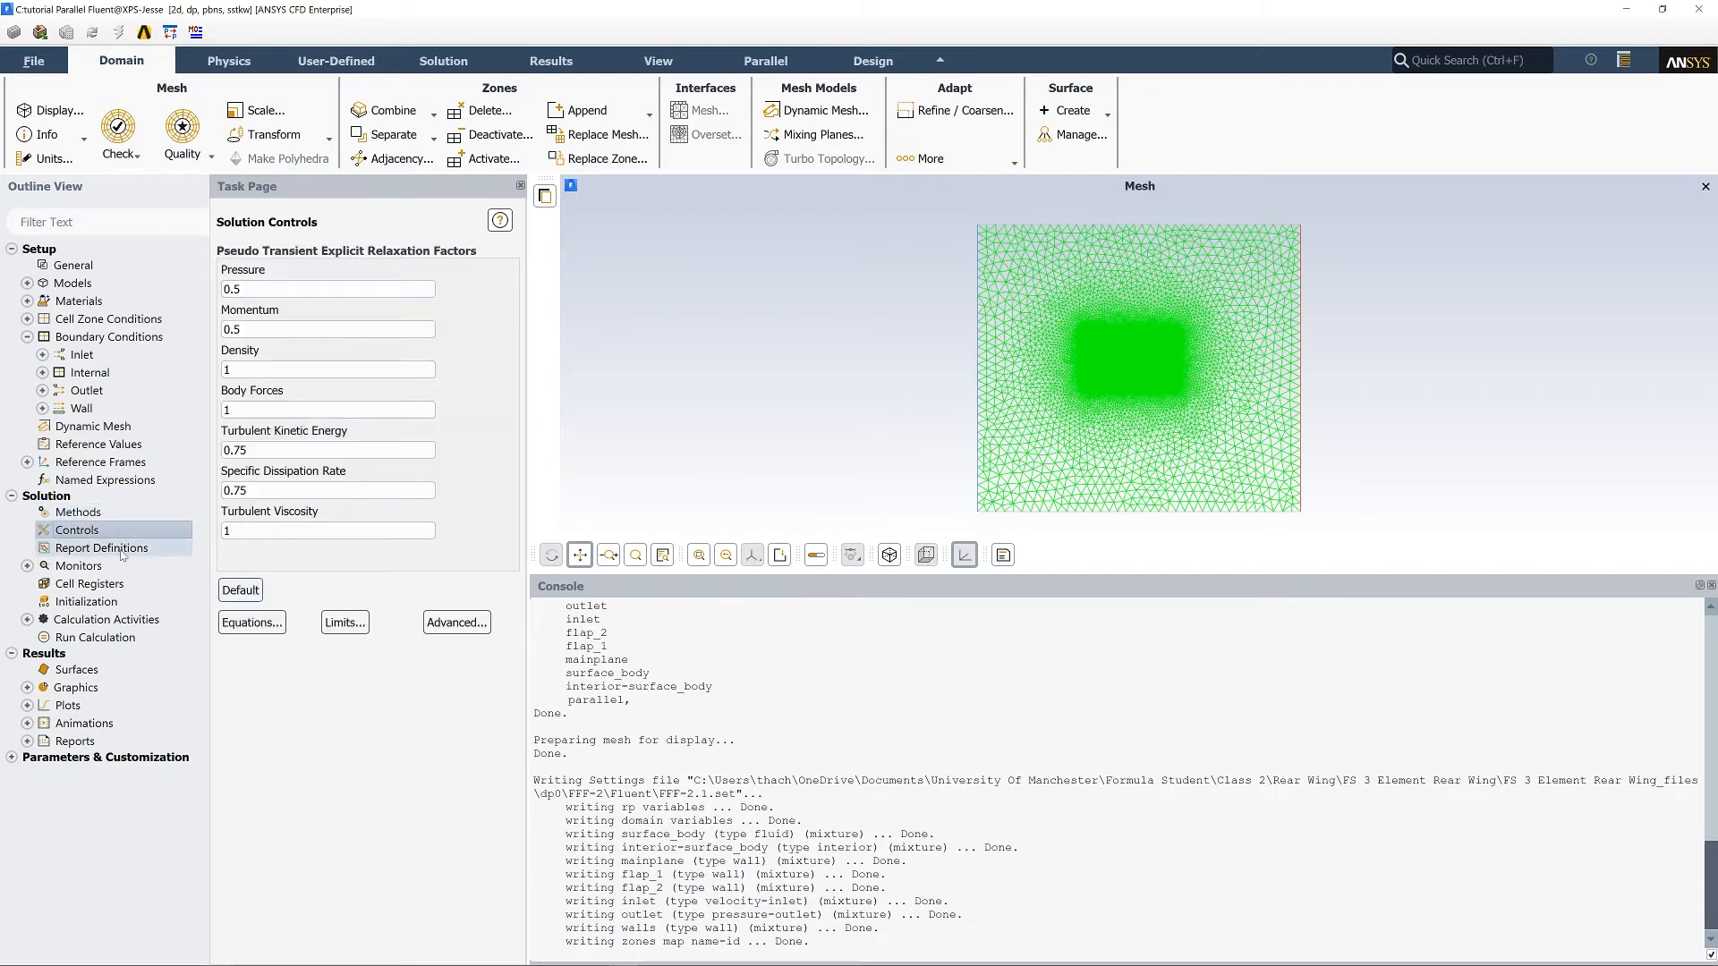
Create a new drag force report definition named "drag".
double_click(107, 548)
left_click_drag(412, 467, 502, 247)
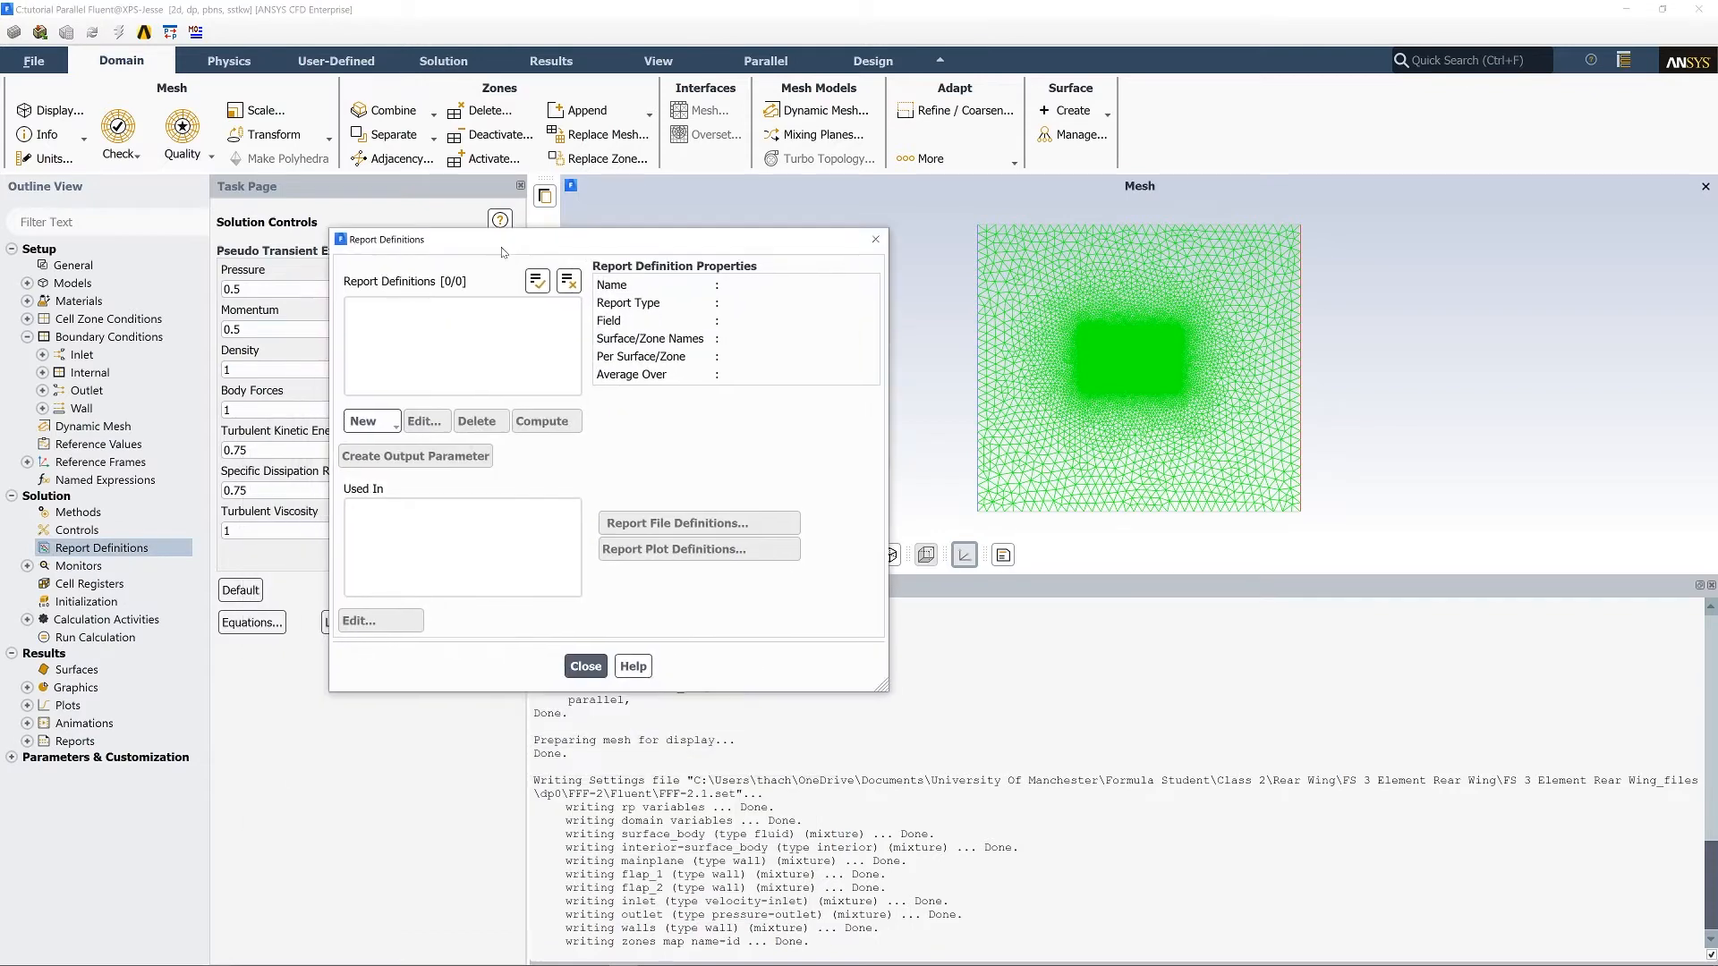
left_click(372, 421)
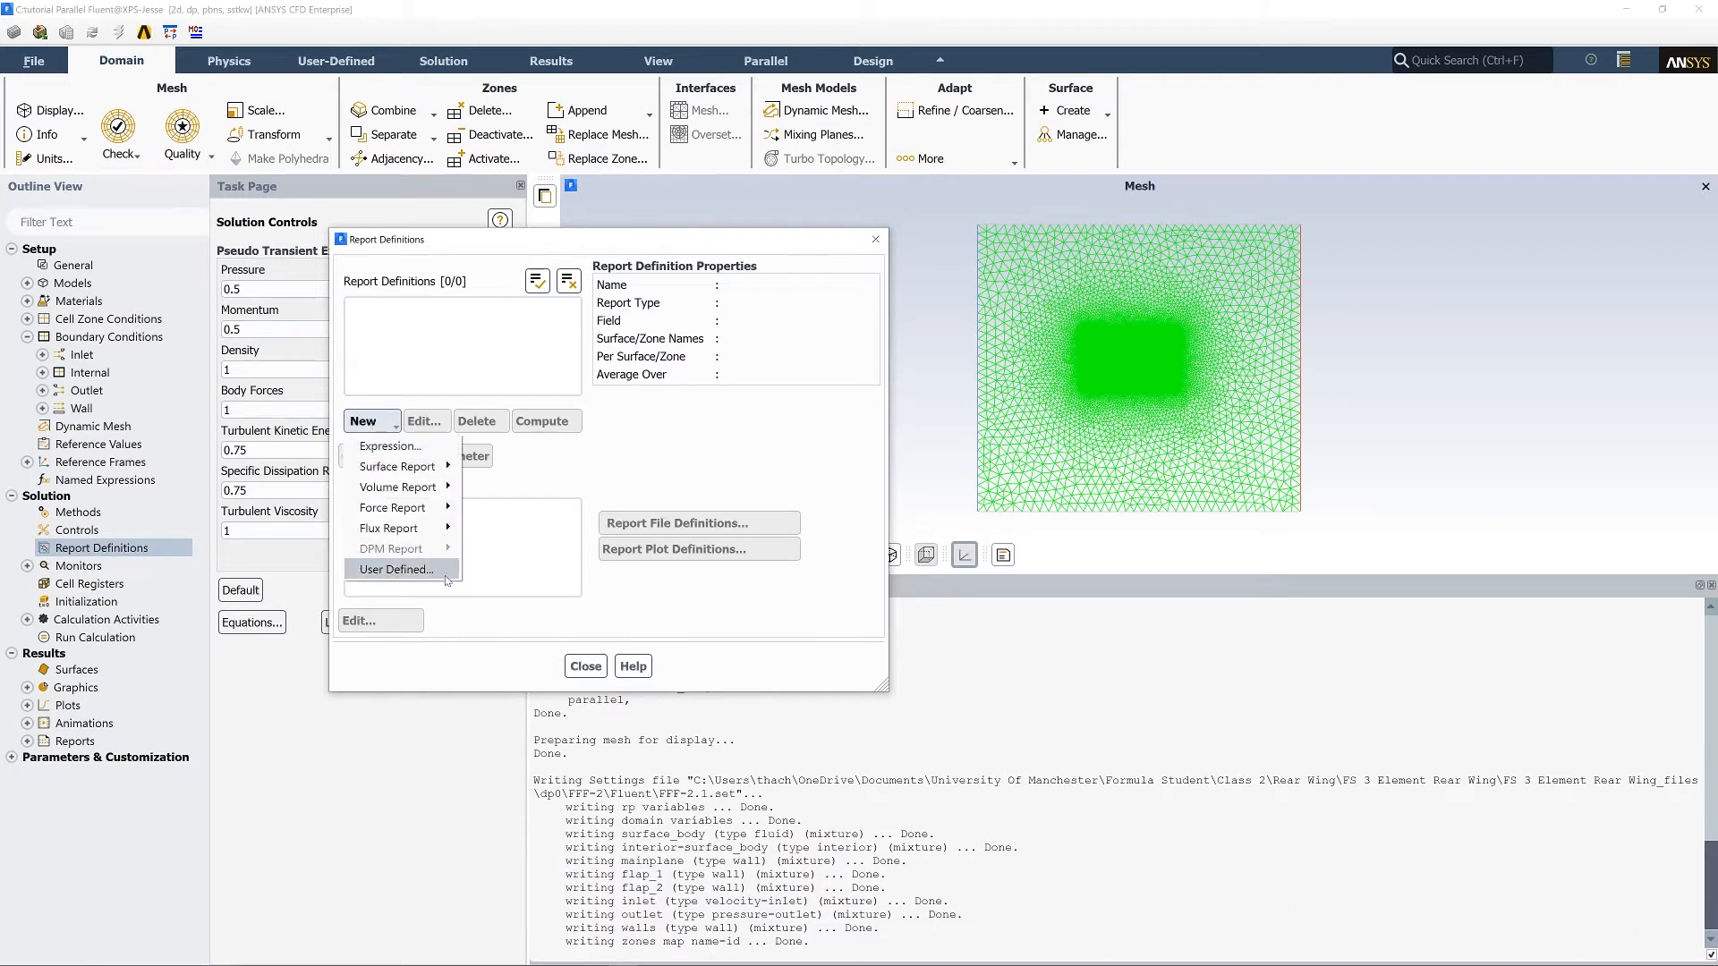
mouse_move(439, 532)
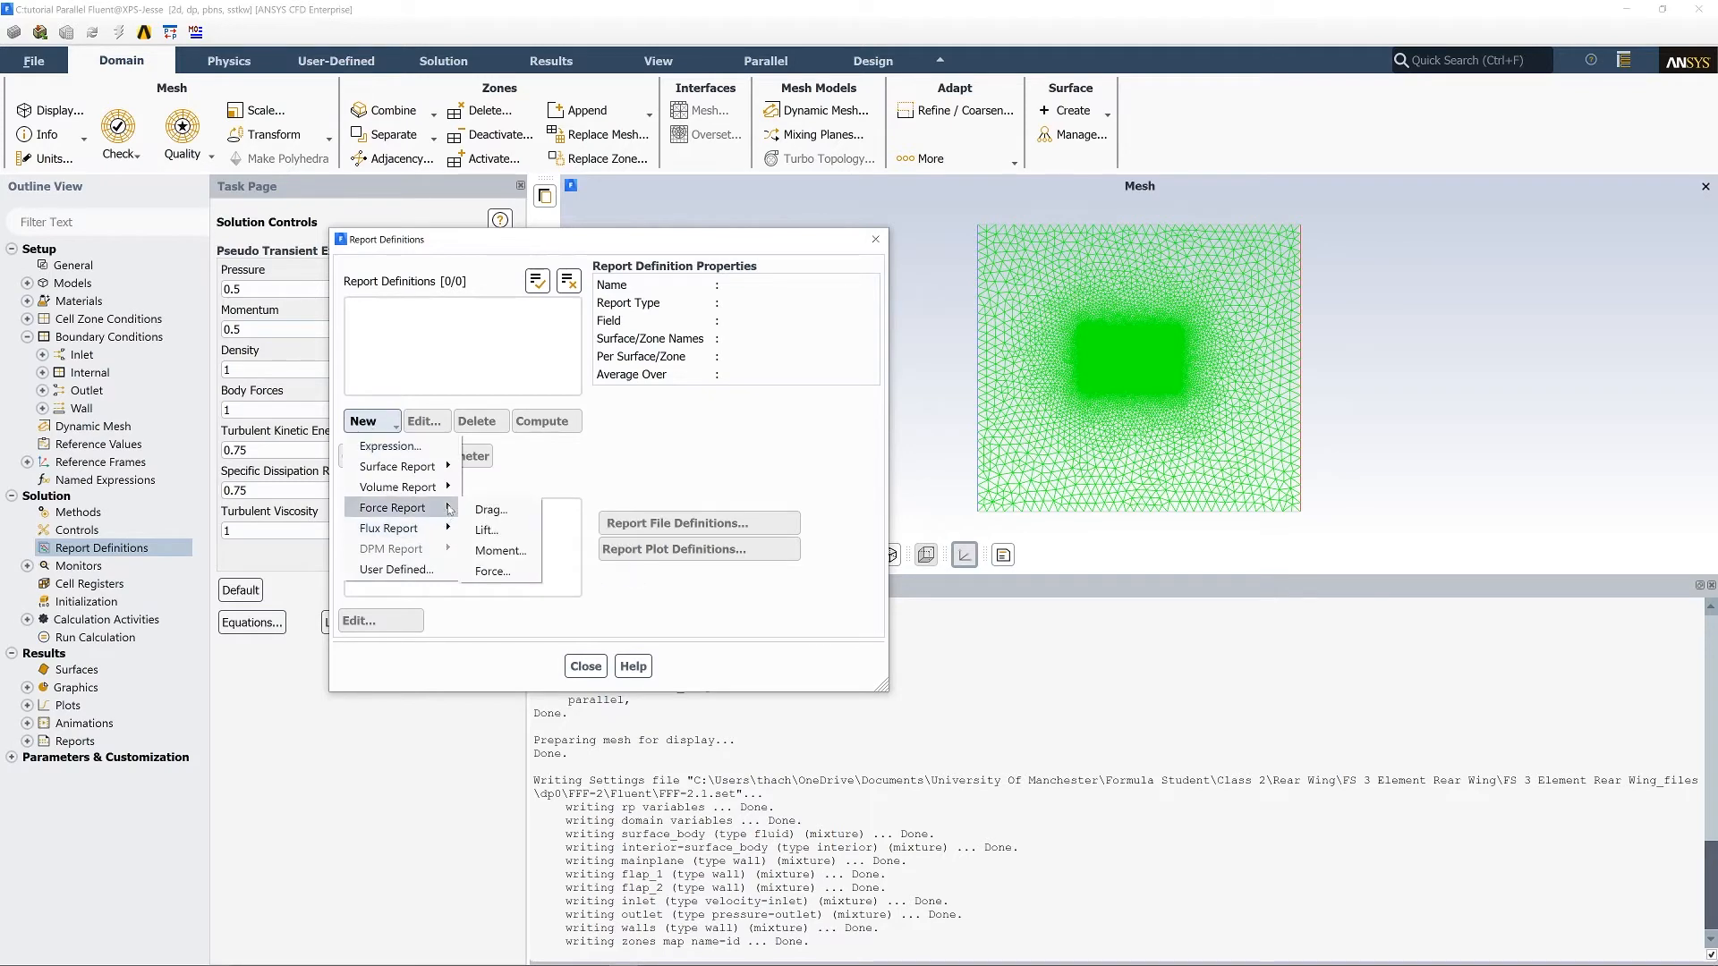
left_click(508, 511)
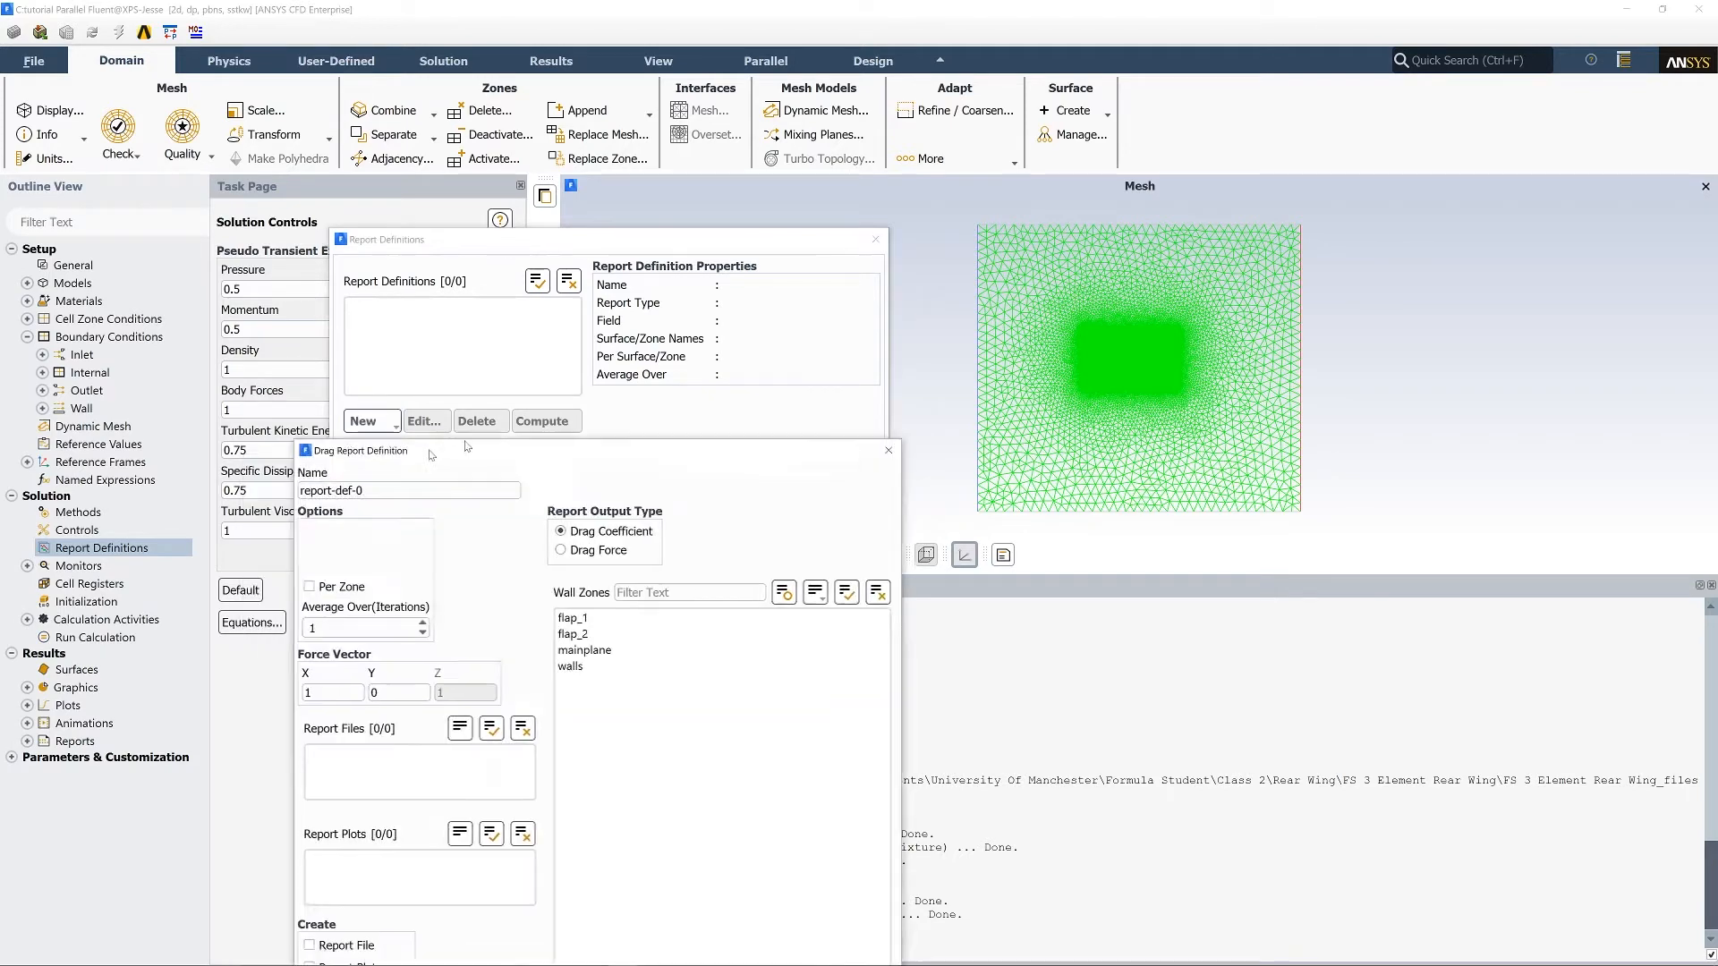
type("drag")
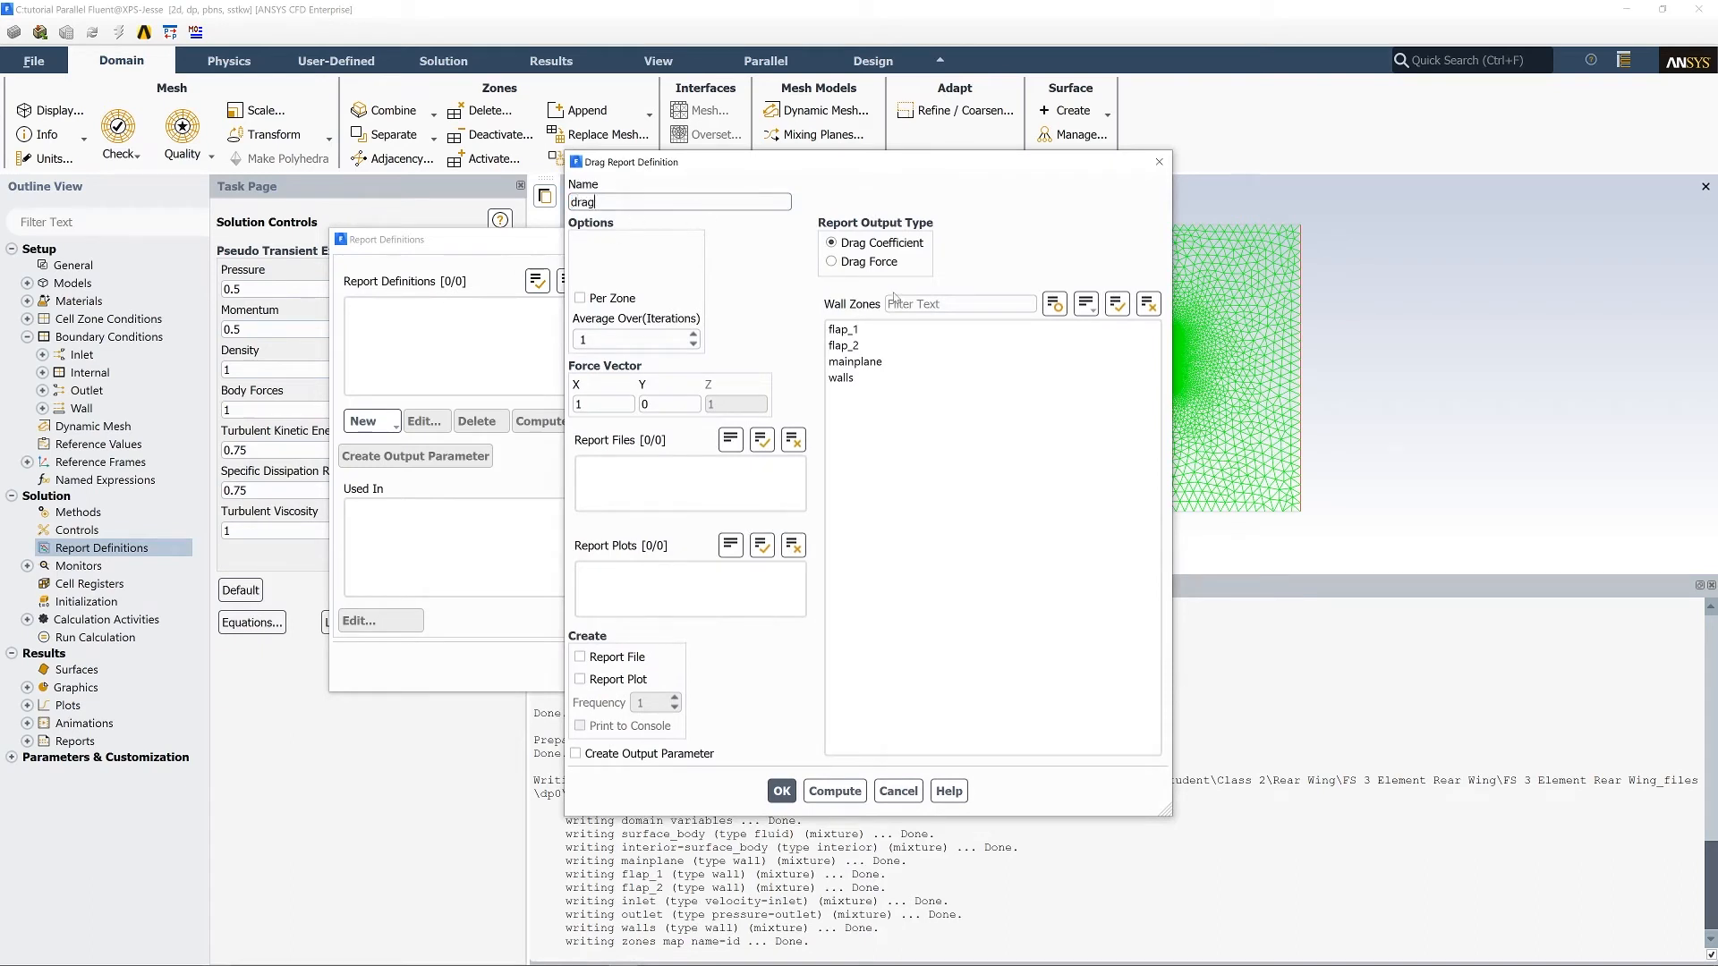
Assign flap_1, flap_2 and mainplane to the drag report and enable its report file and report plot.
left_click(843, 329)
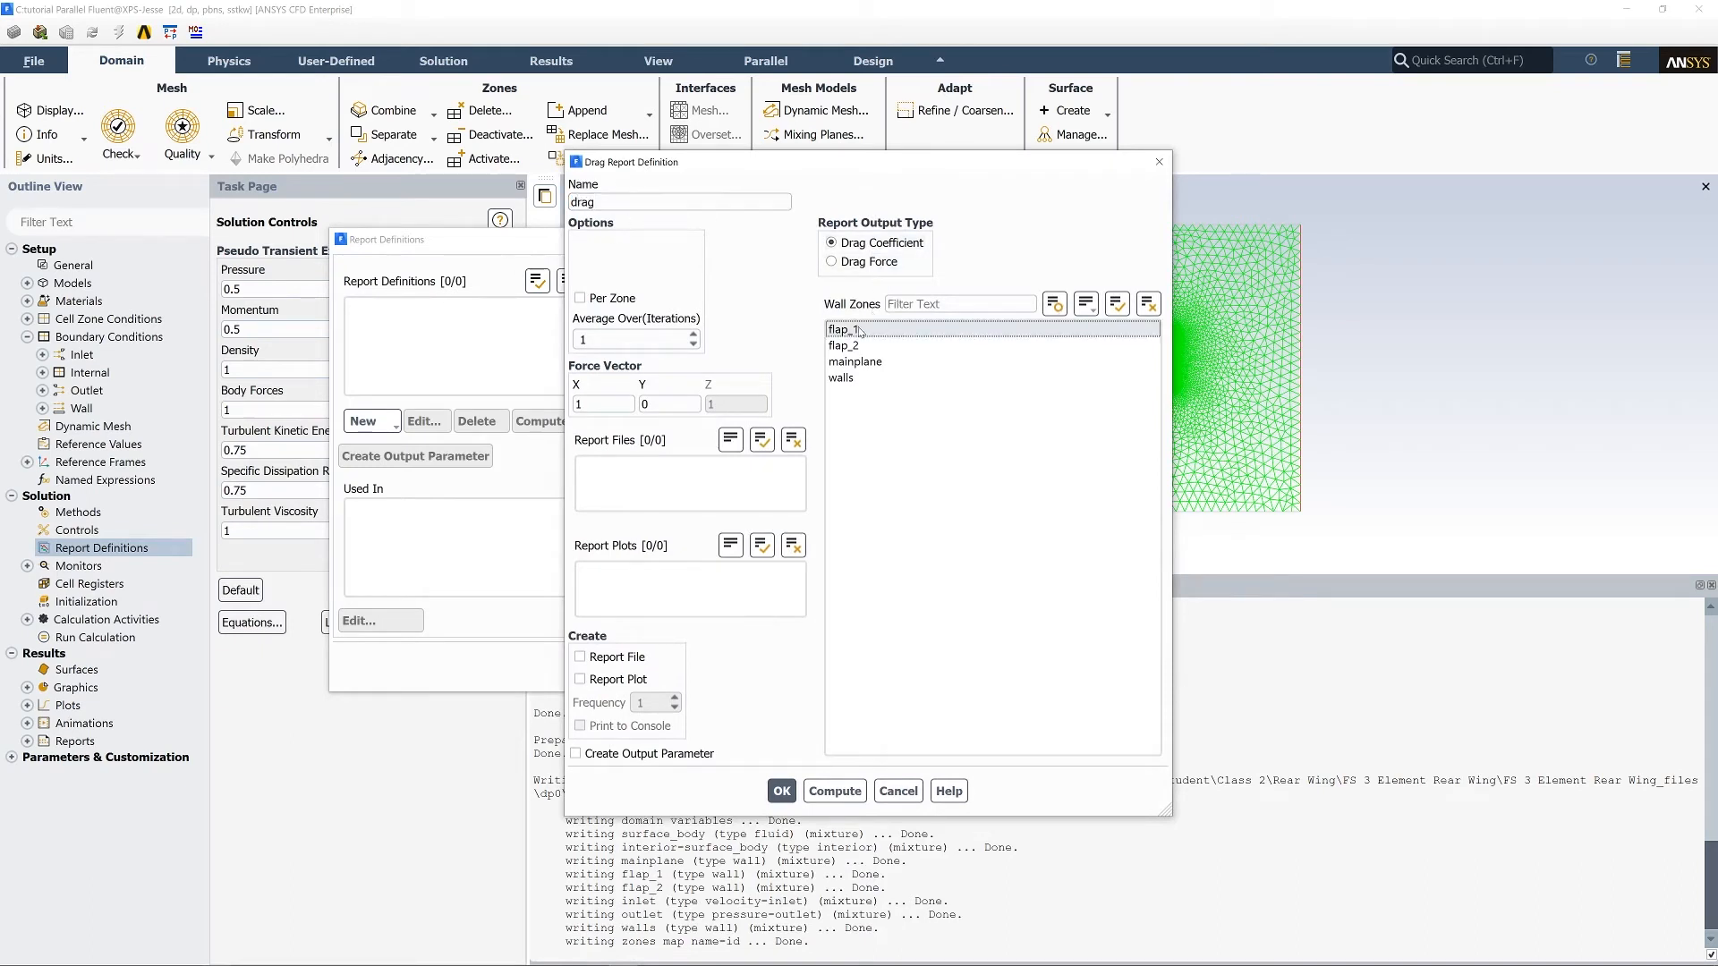
left_click(843, 345)
left_click(854, 361)
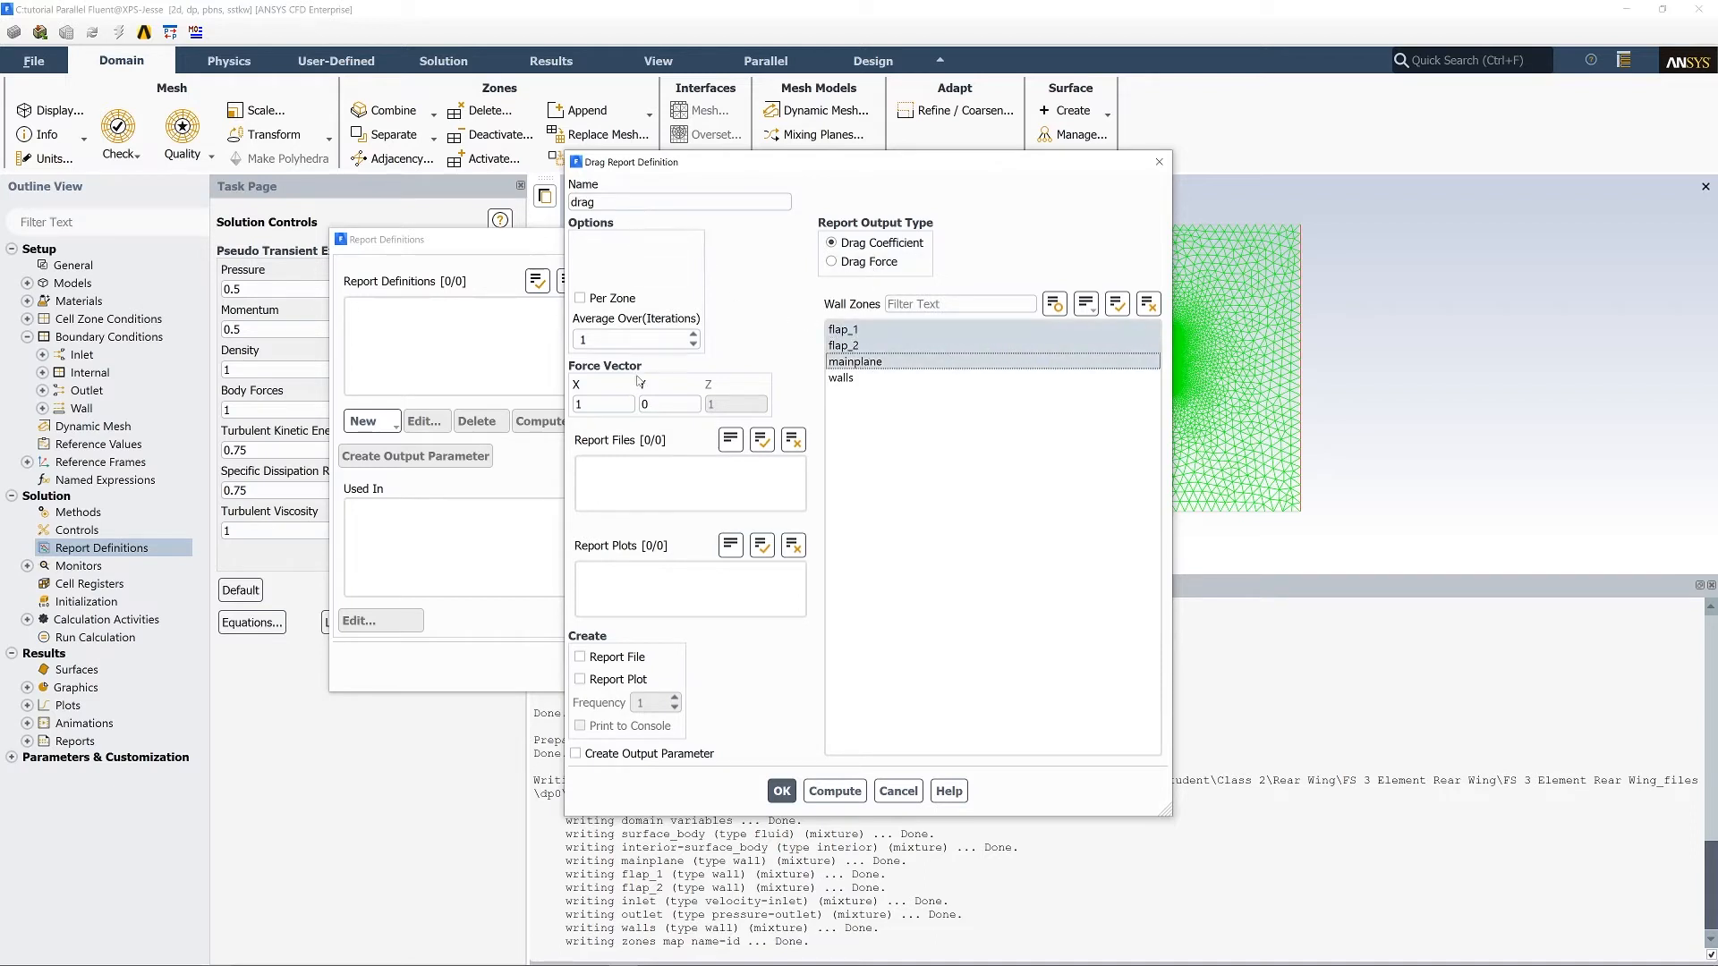
left_click(608, 657)
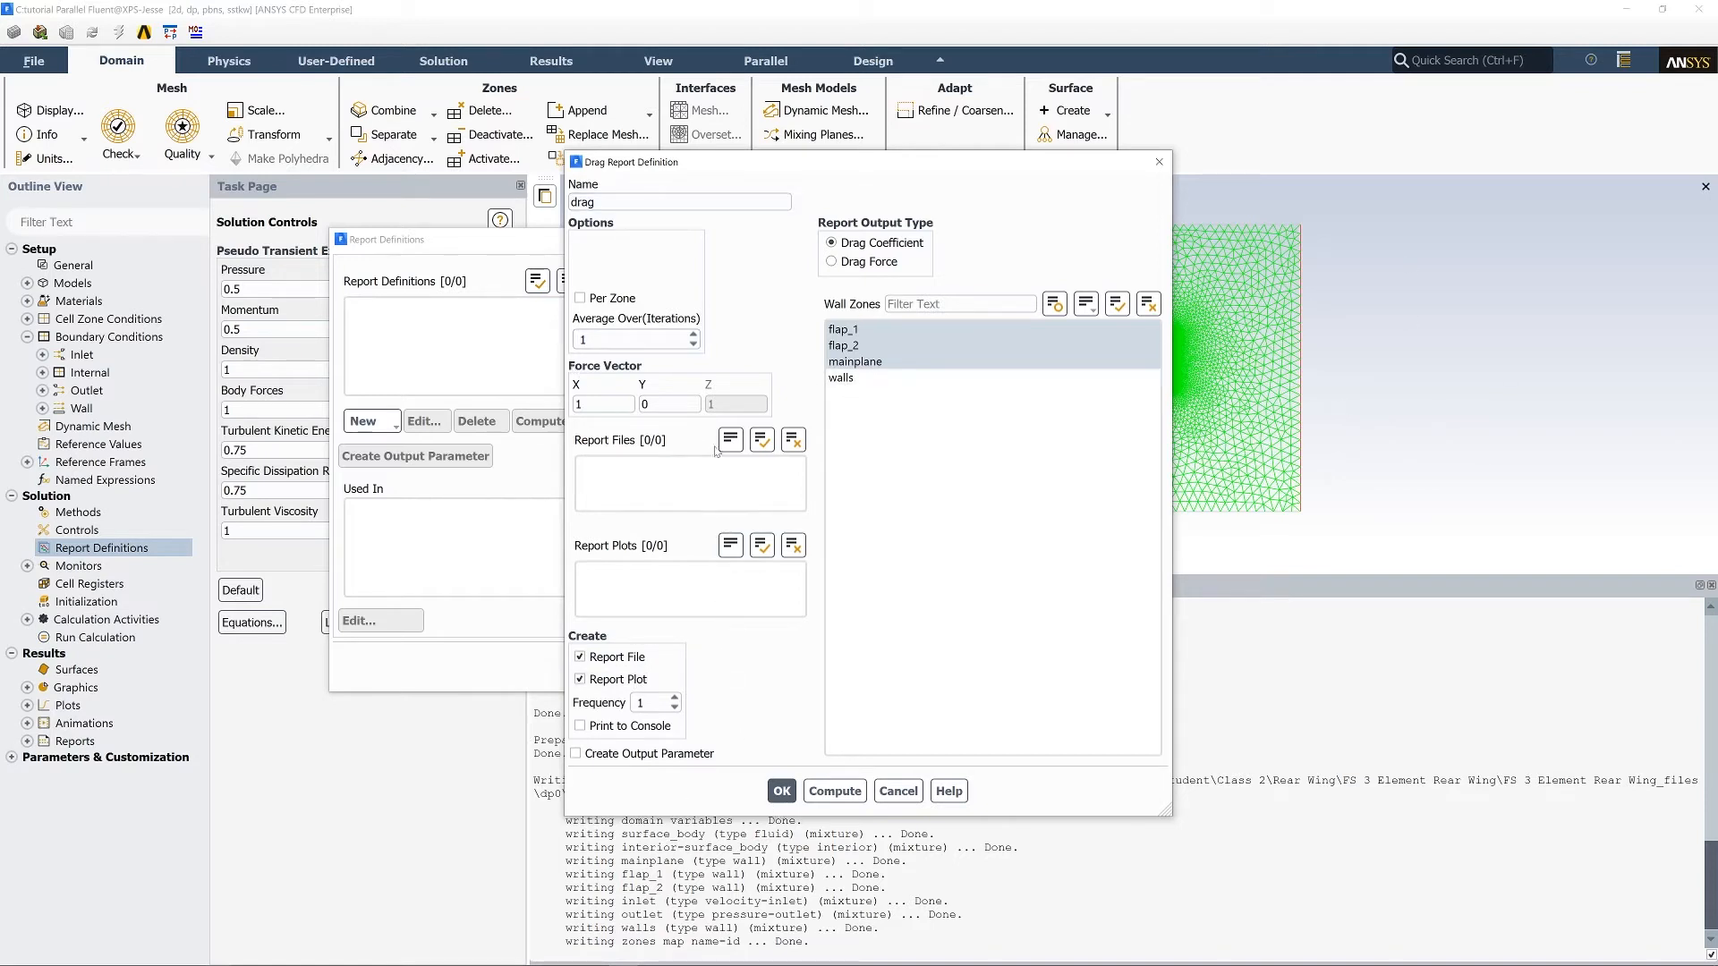
left_click(863, 336)
left_click(782, 791)
Create a lift force report definition covering the flap_1, flap_2 and mainplane wall zones.
left_click(367, 421)
mouse_move(430, 491)
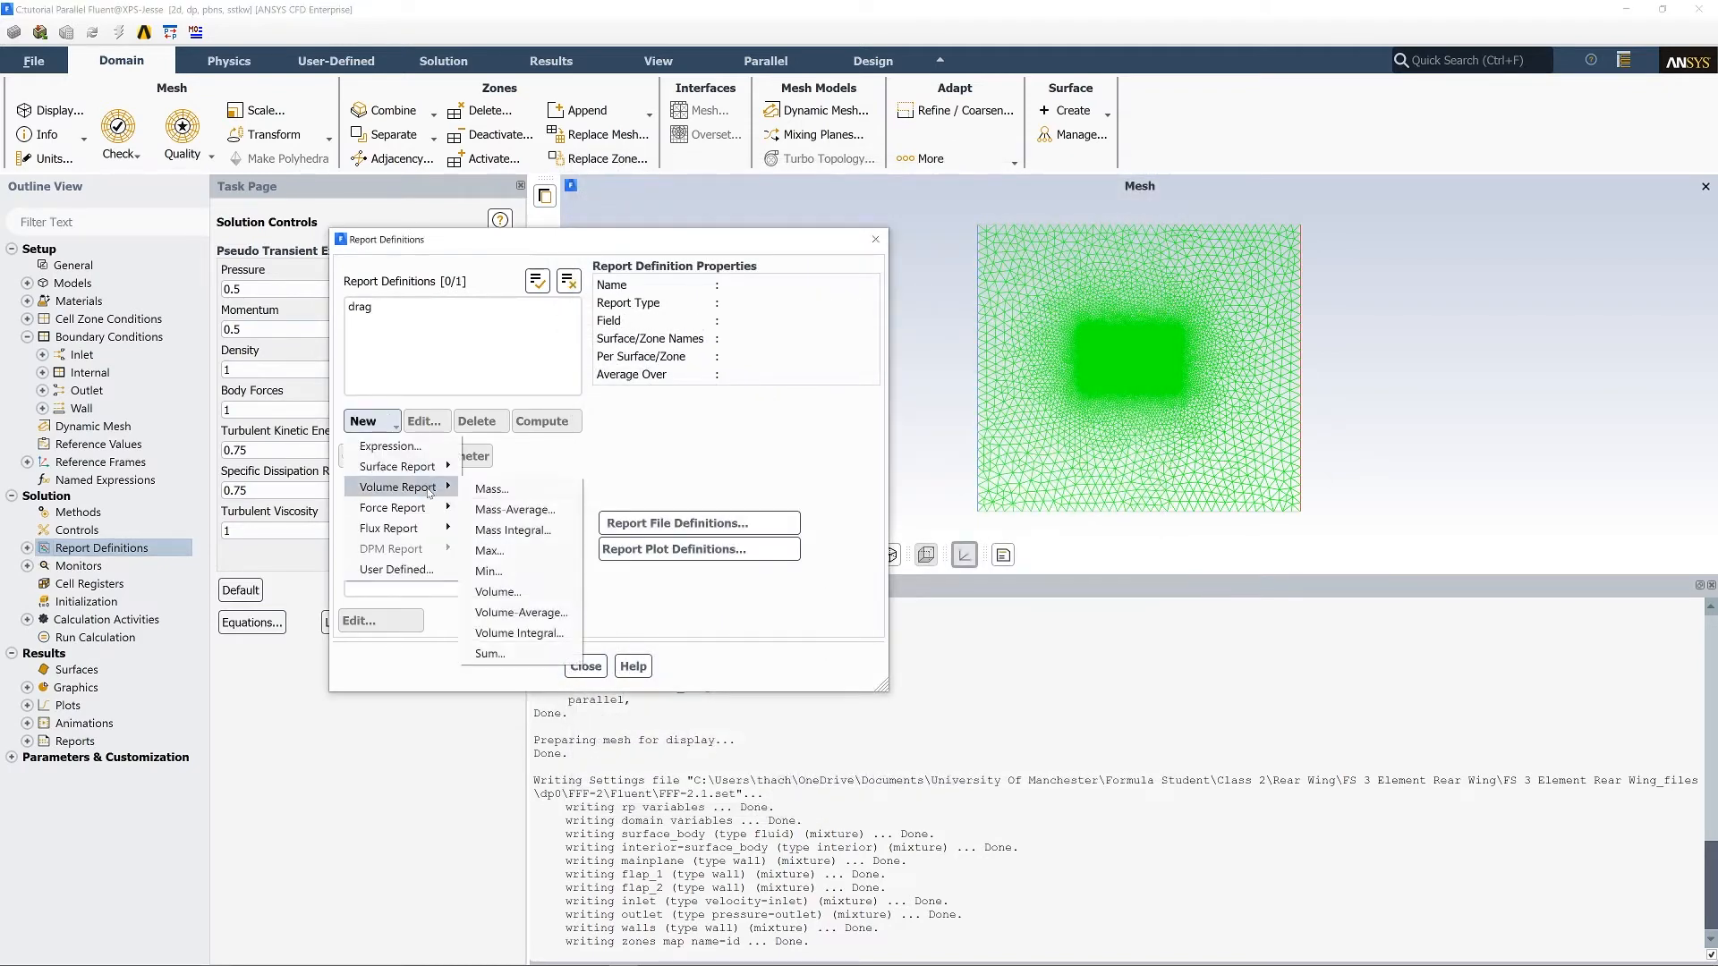
left_click(518, 531)
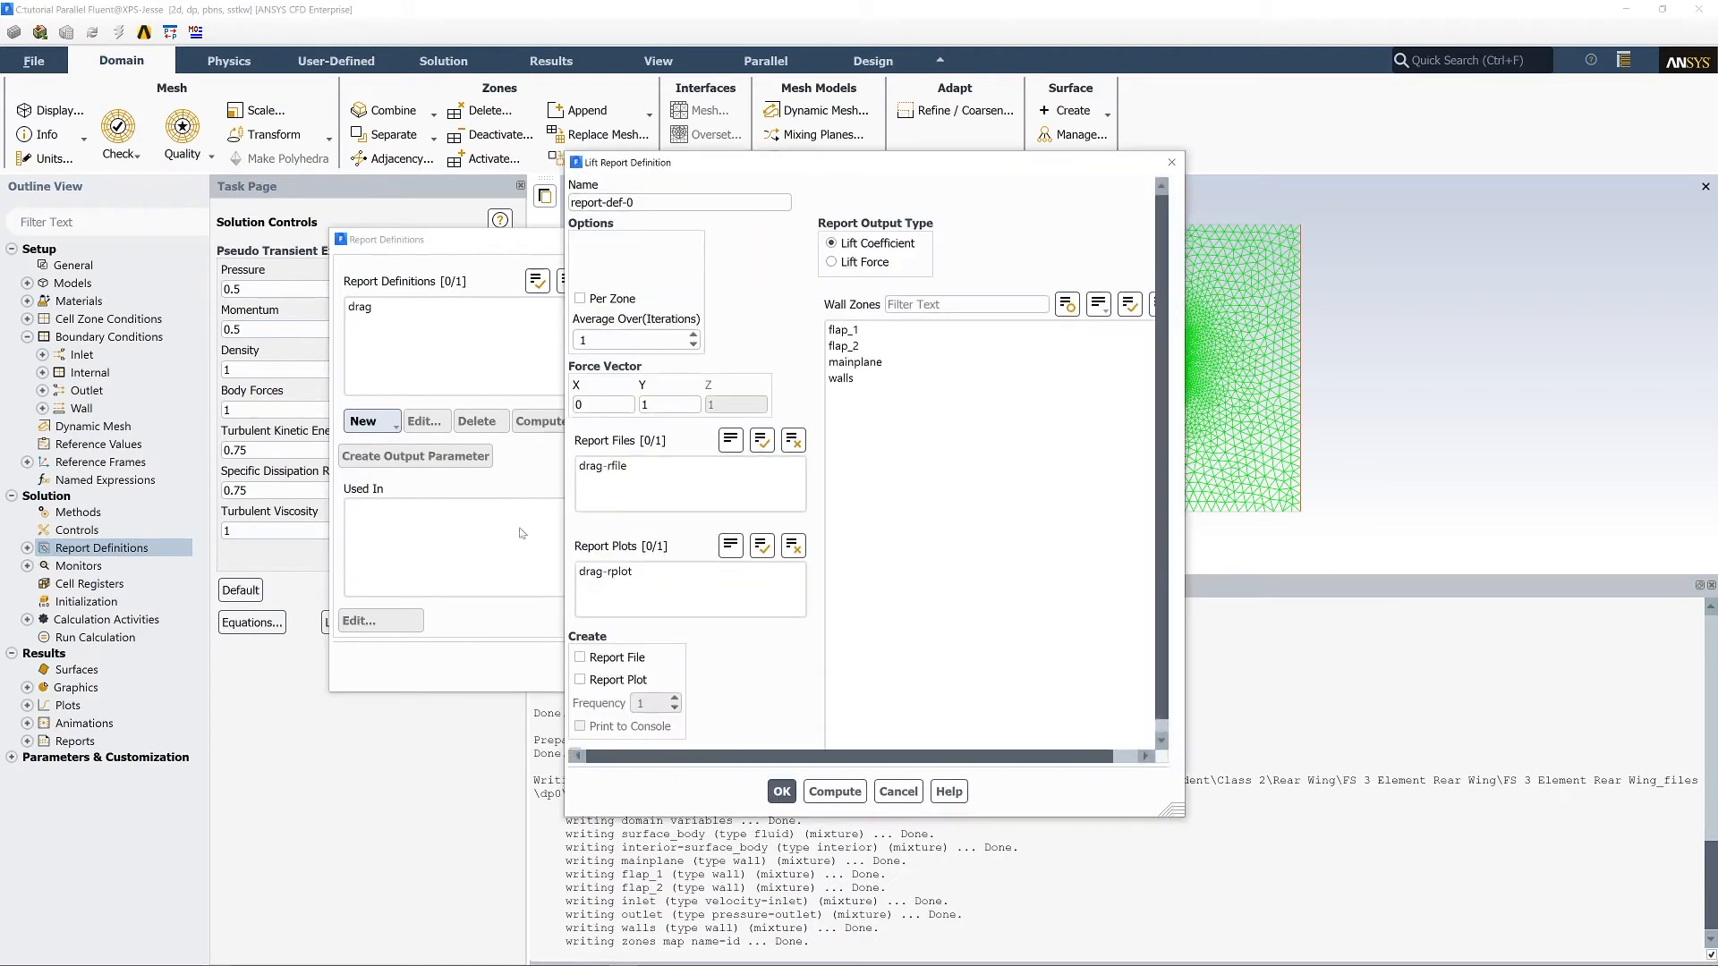
left_click(872, 331)
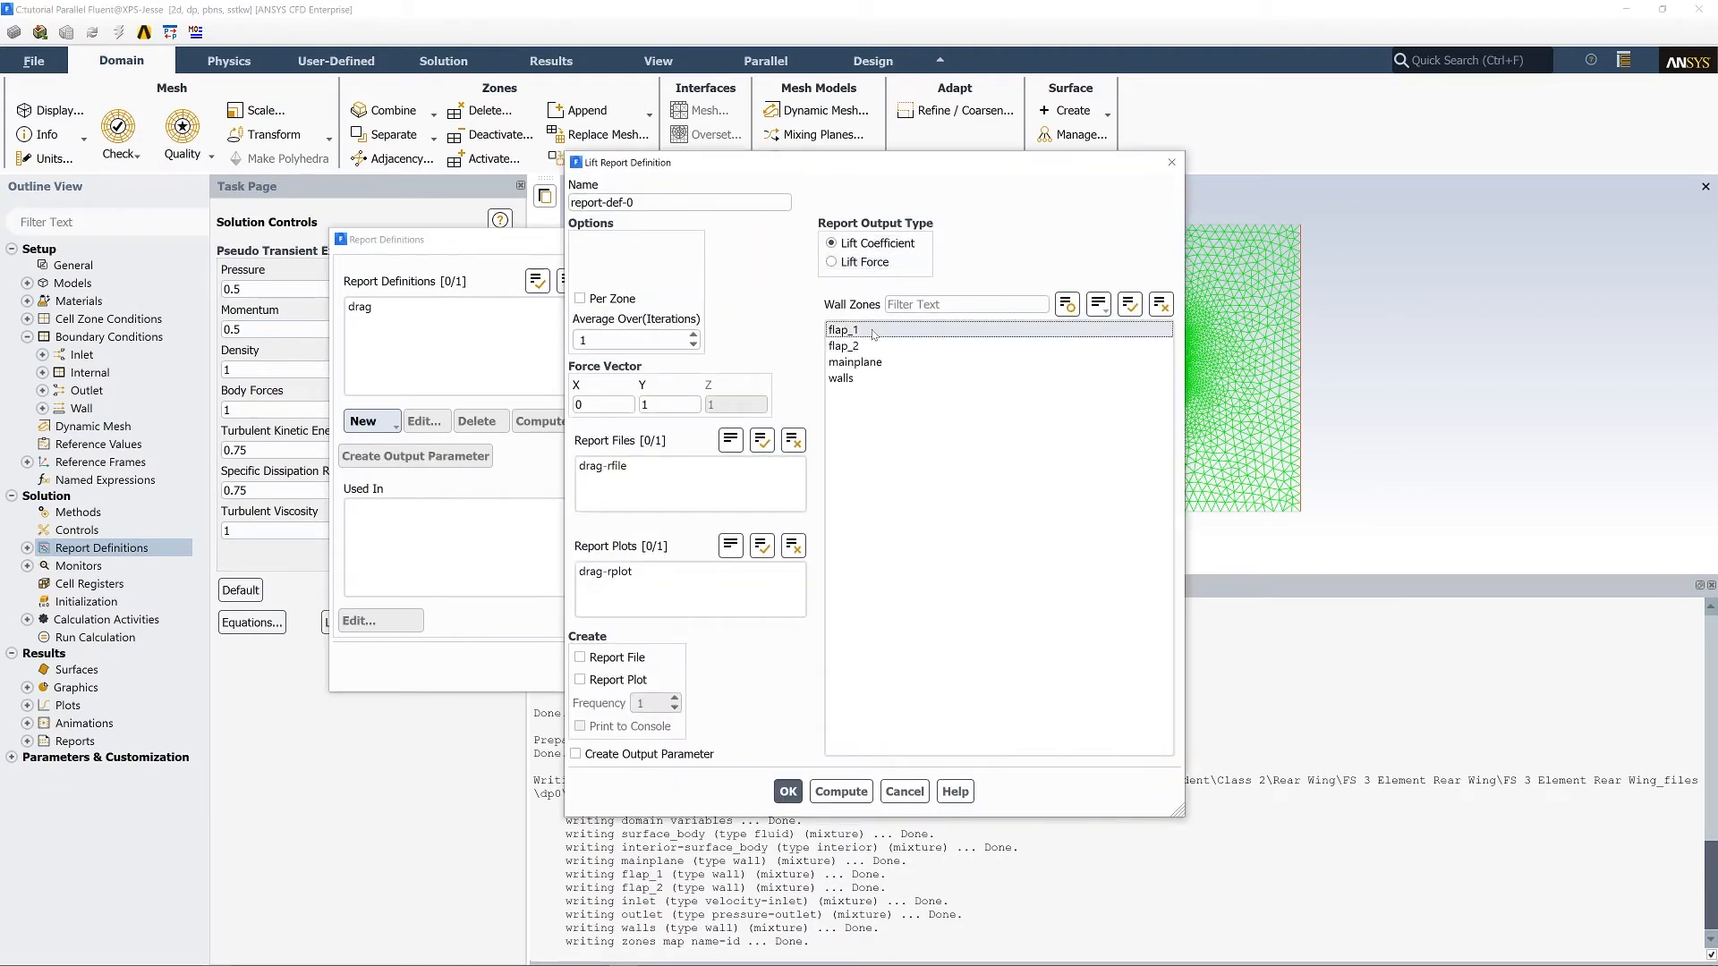
left_click(874, 347)
left_click(873, 362)
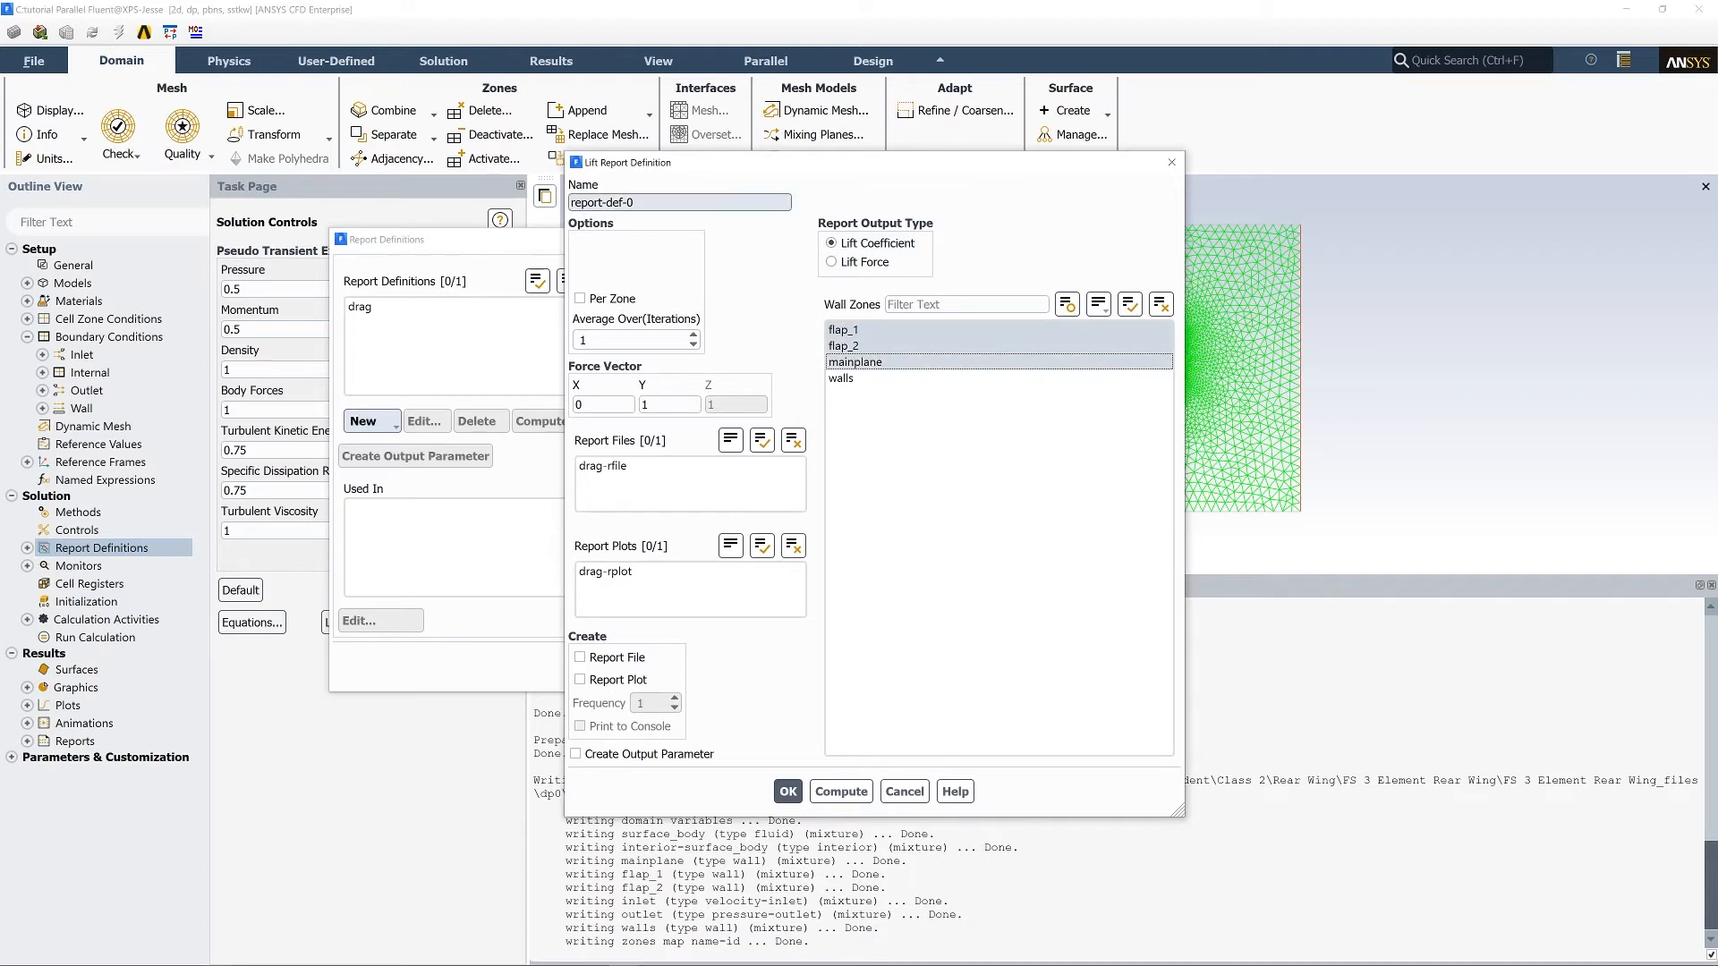
Name the lift report "lift" and save it with a report file and a report plot enabled.
left_click_drag(637, 203, 571, 202)
key("BackSpace")
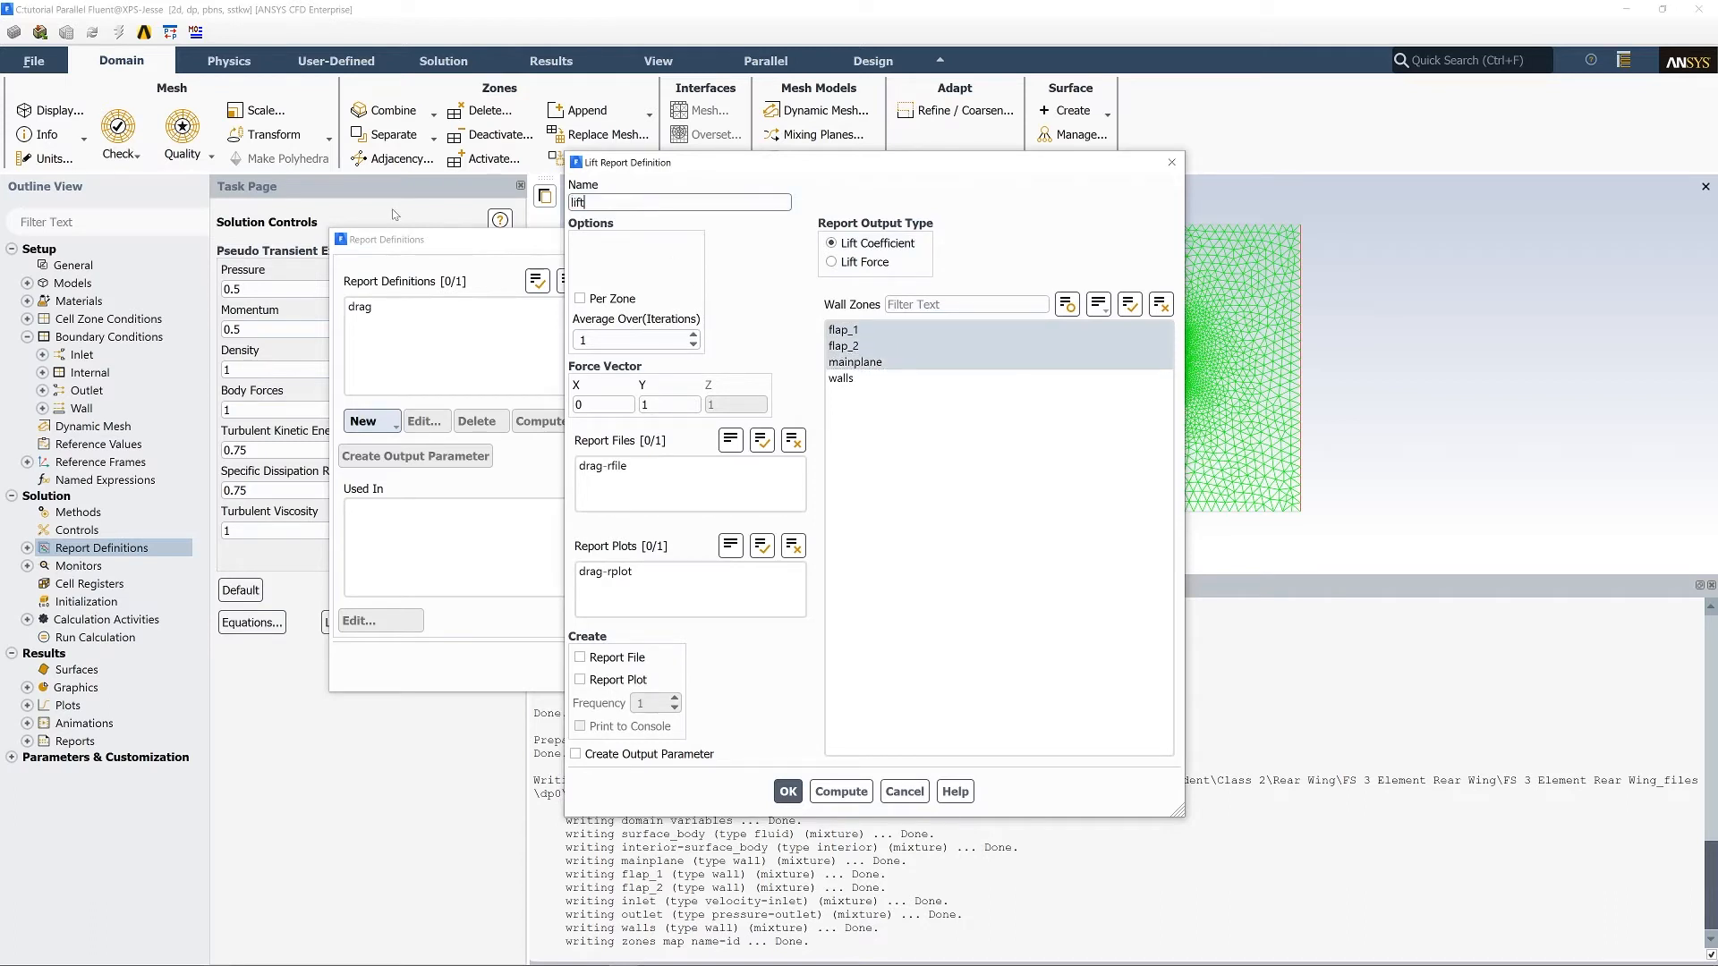
left_click(609, 657)
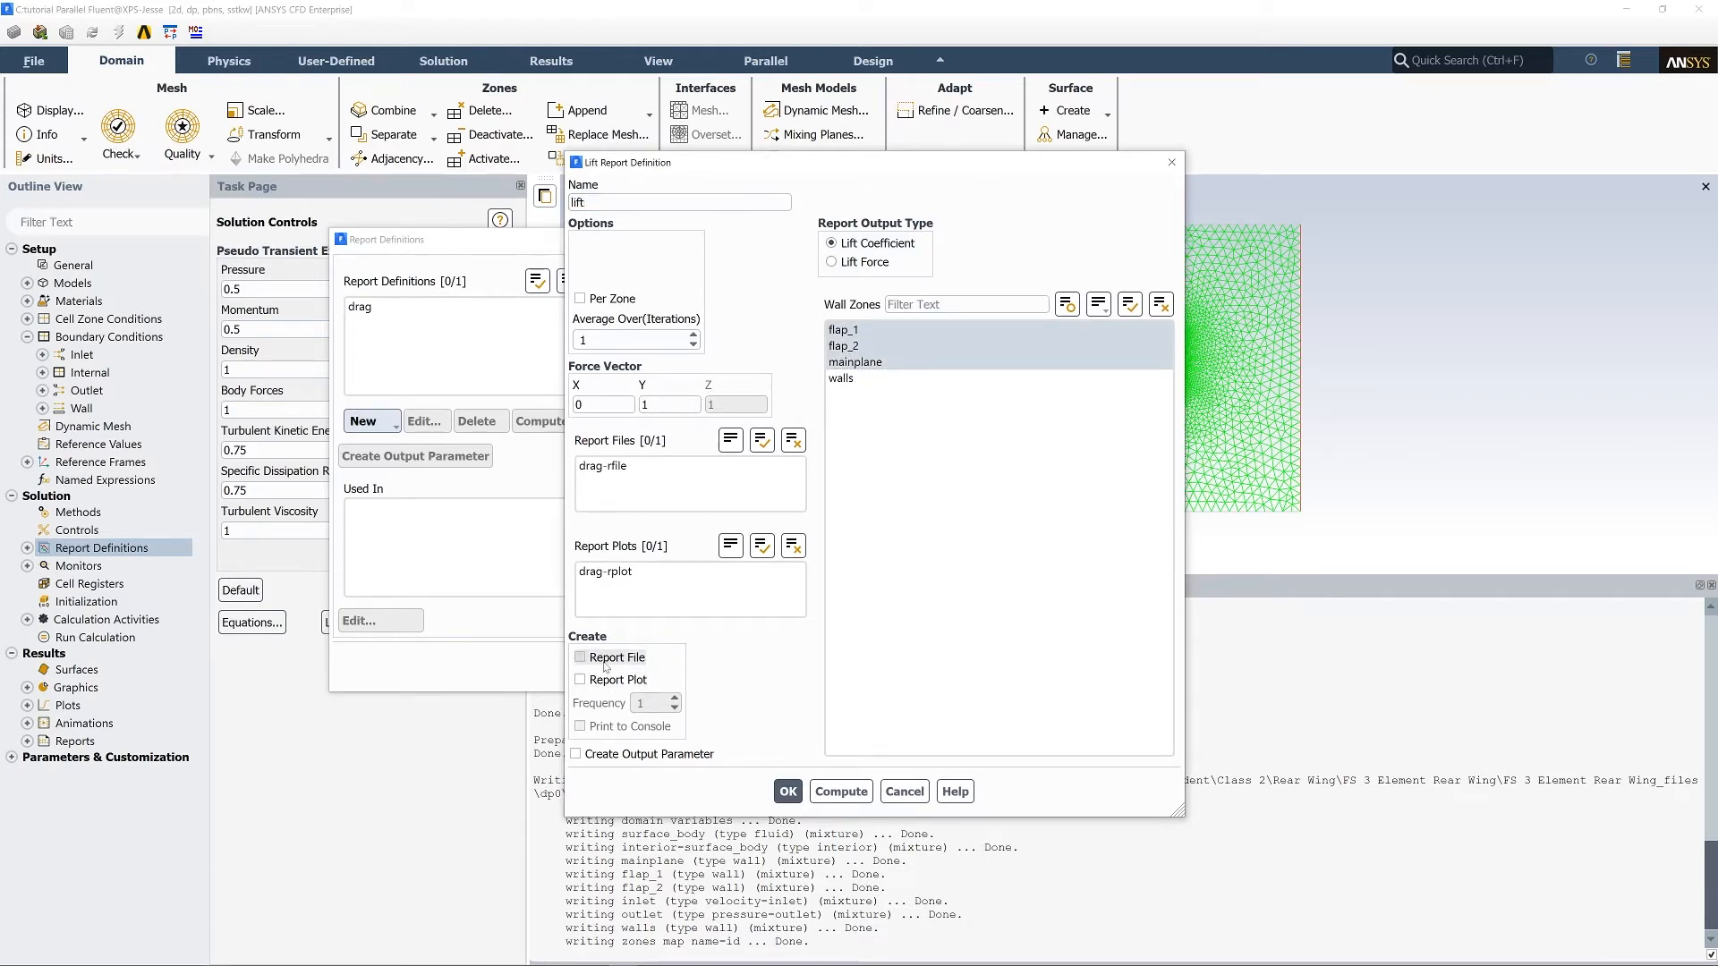
left_click(613, 682)
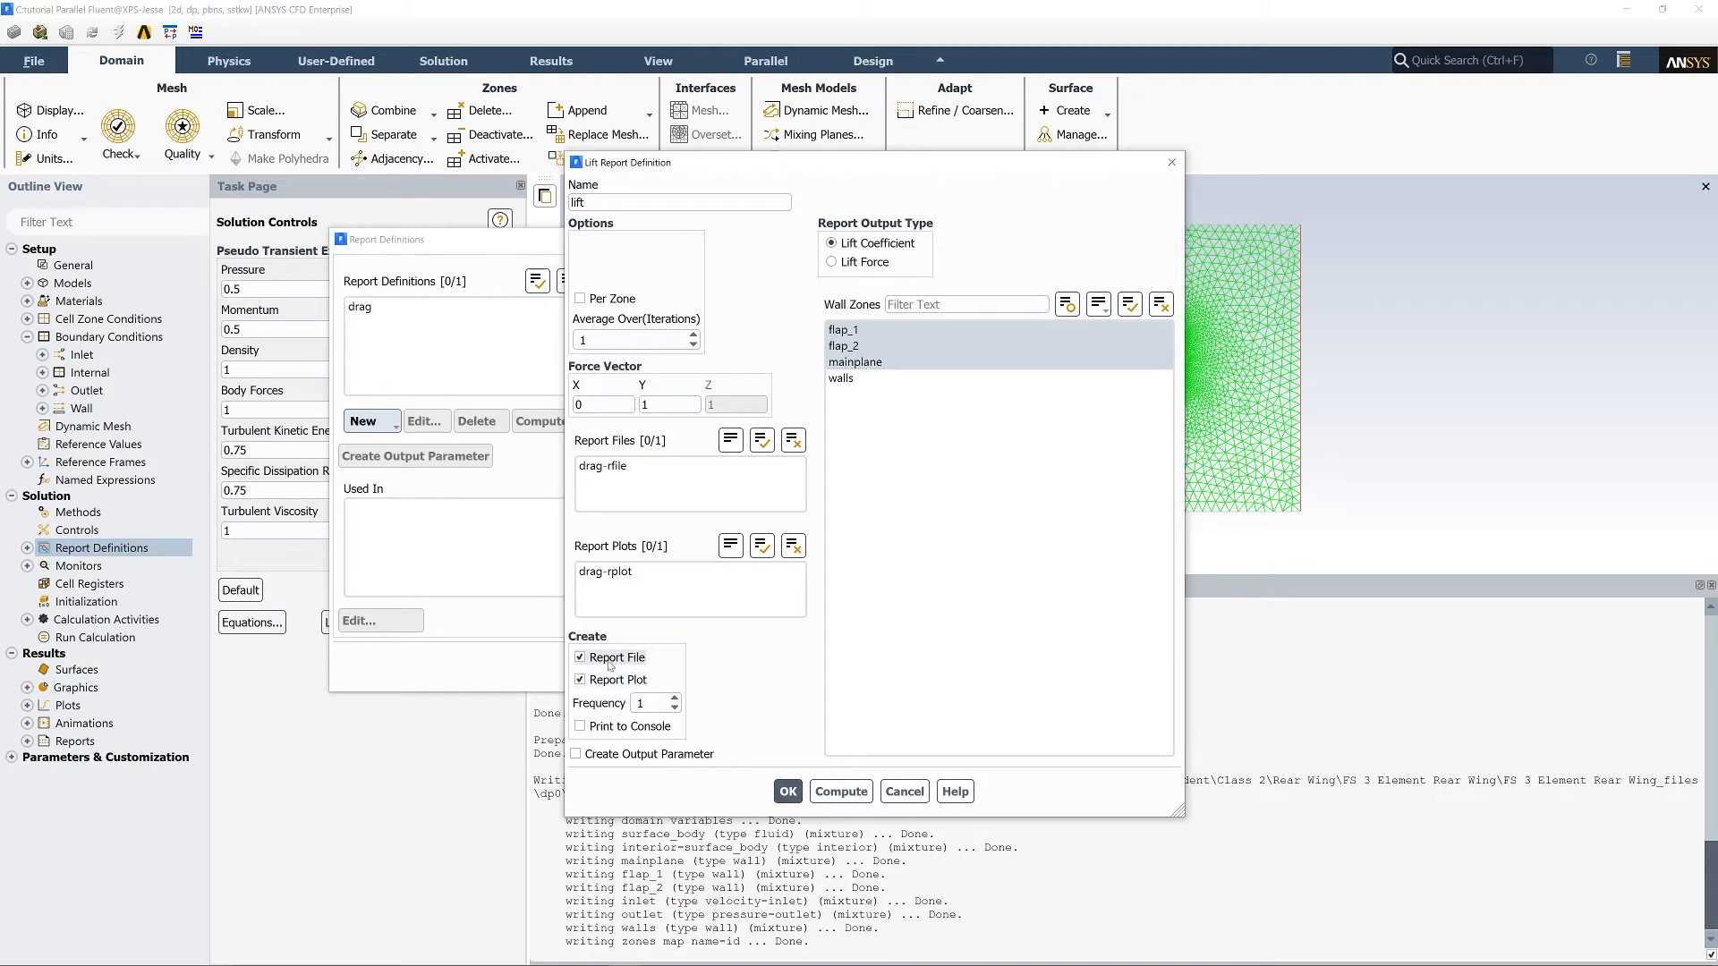
left_click(1068, 370)
left_click(788, 791)
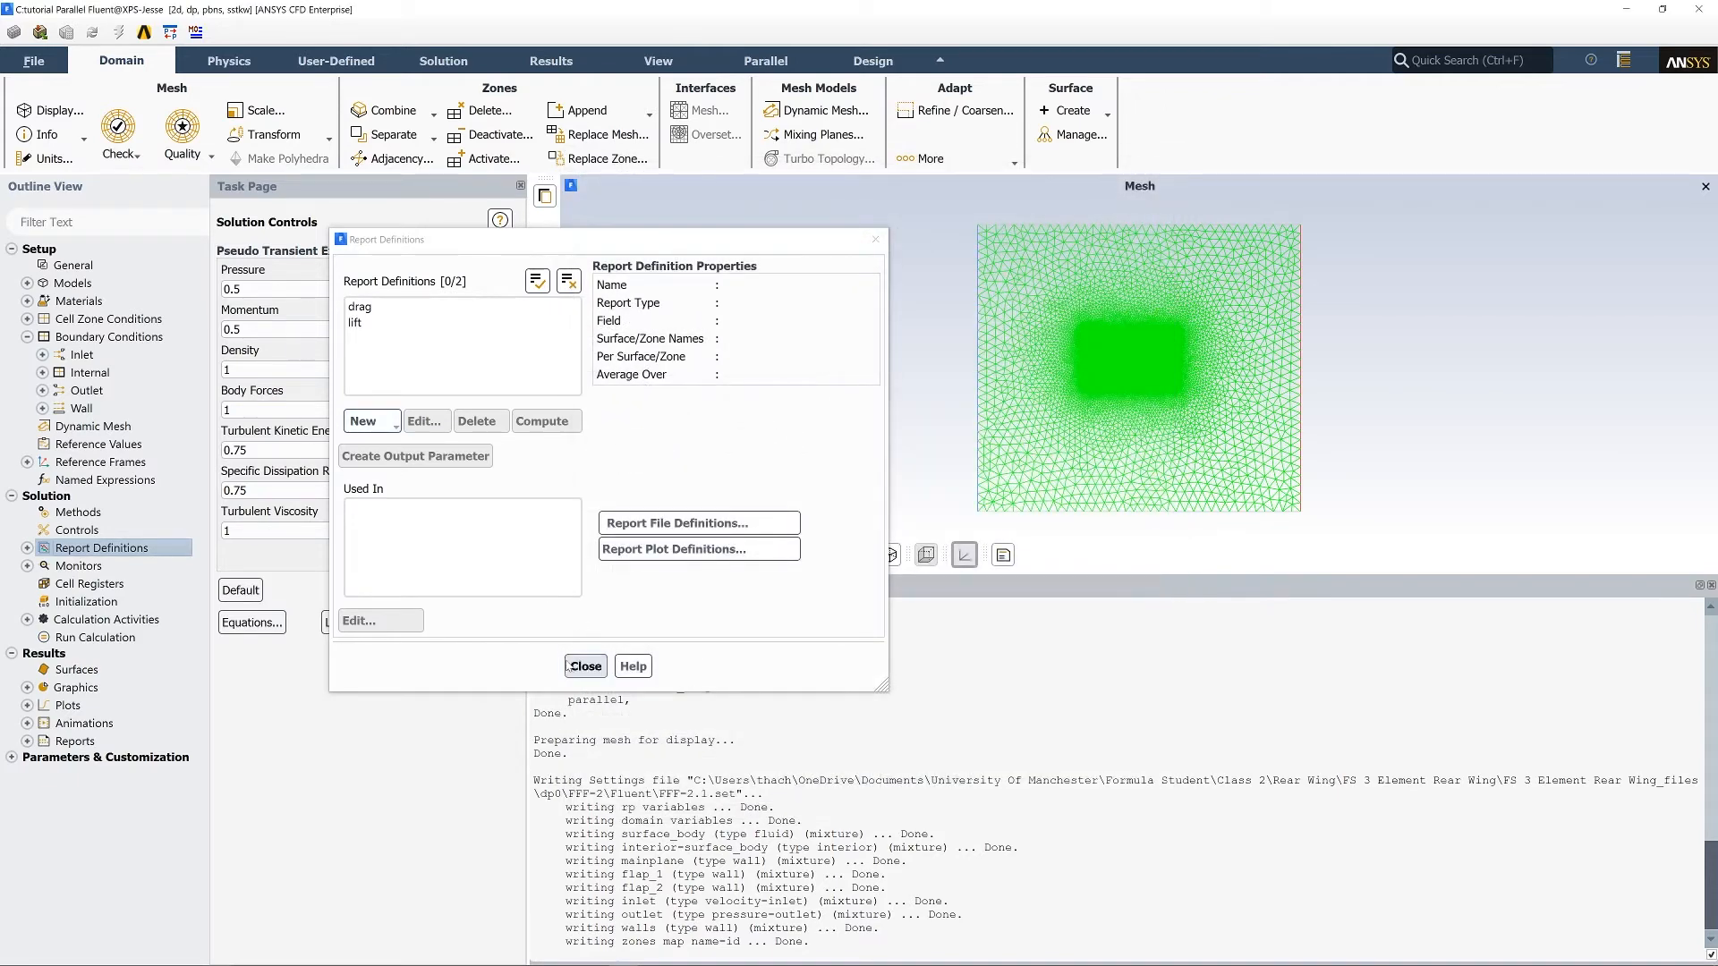
left_click(571, 666)
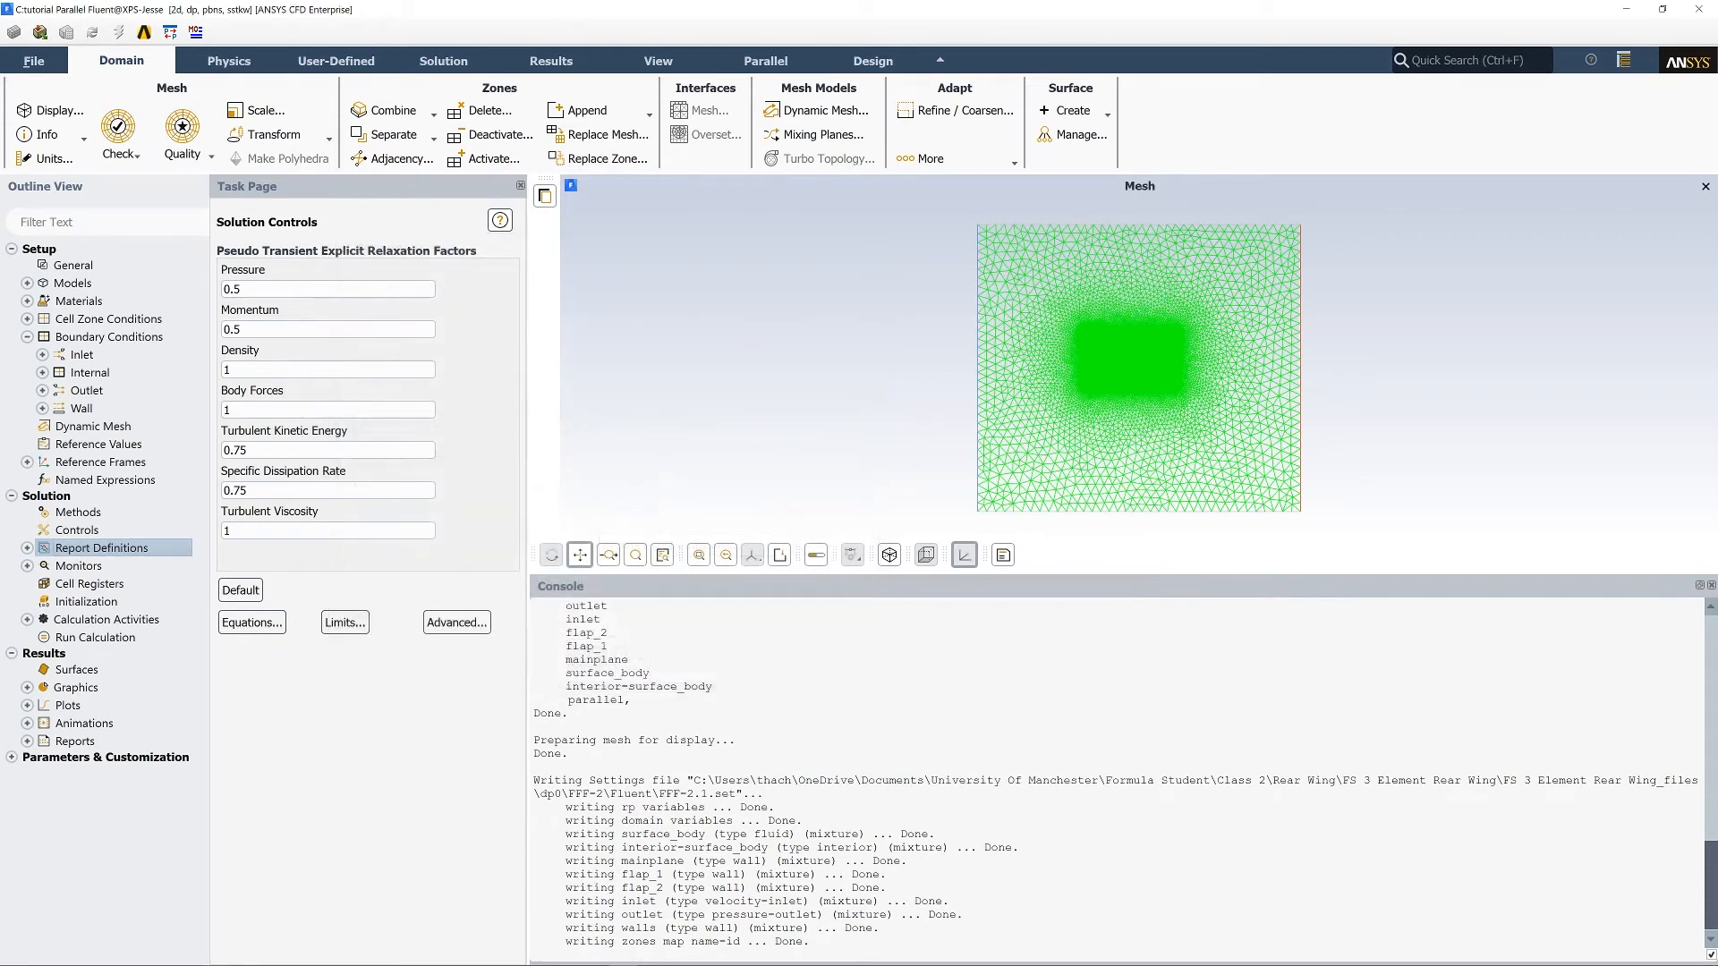
left_click(27, 548)
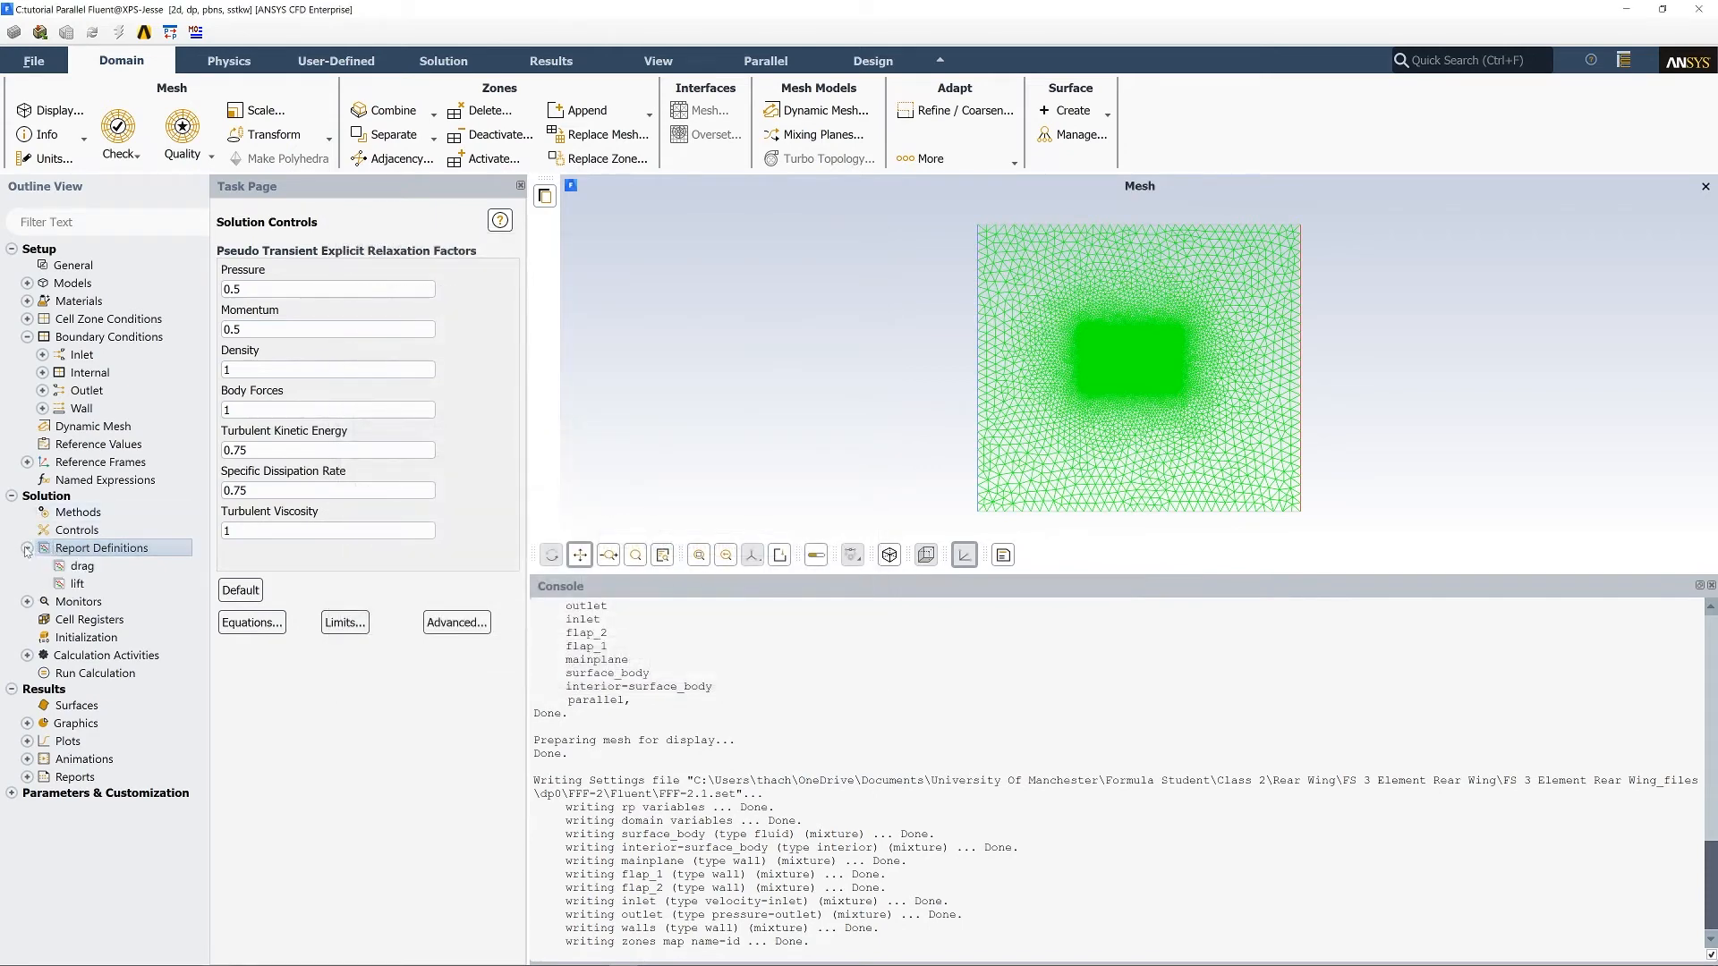
right_click(95, 571)
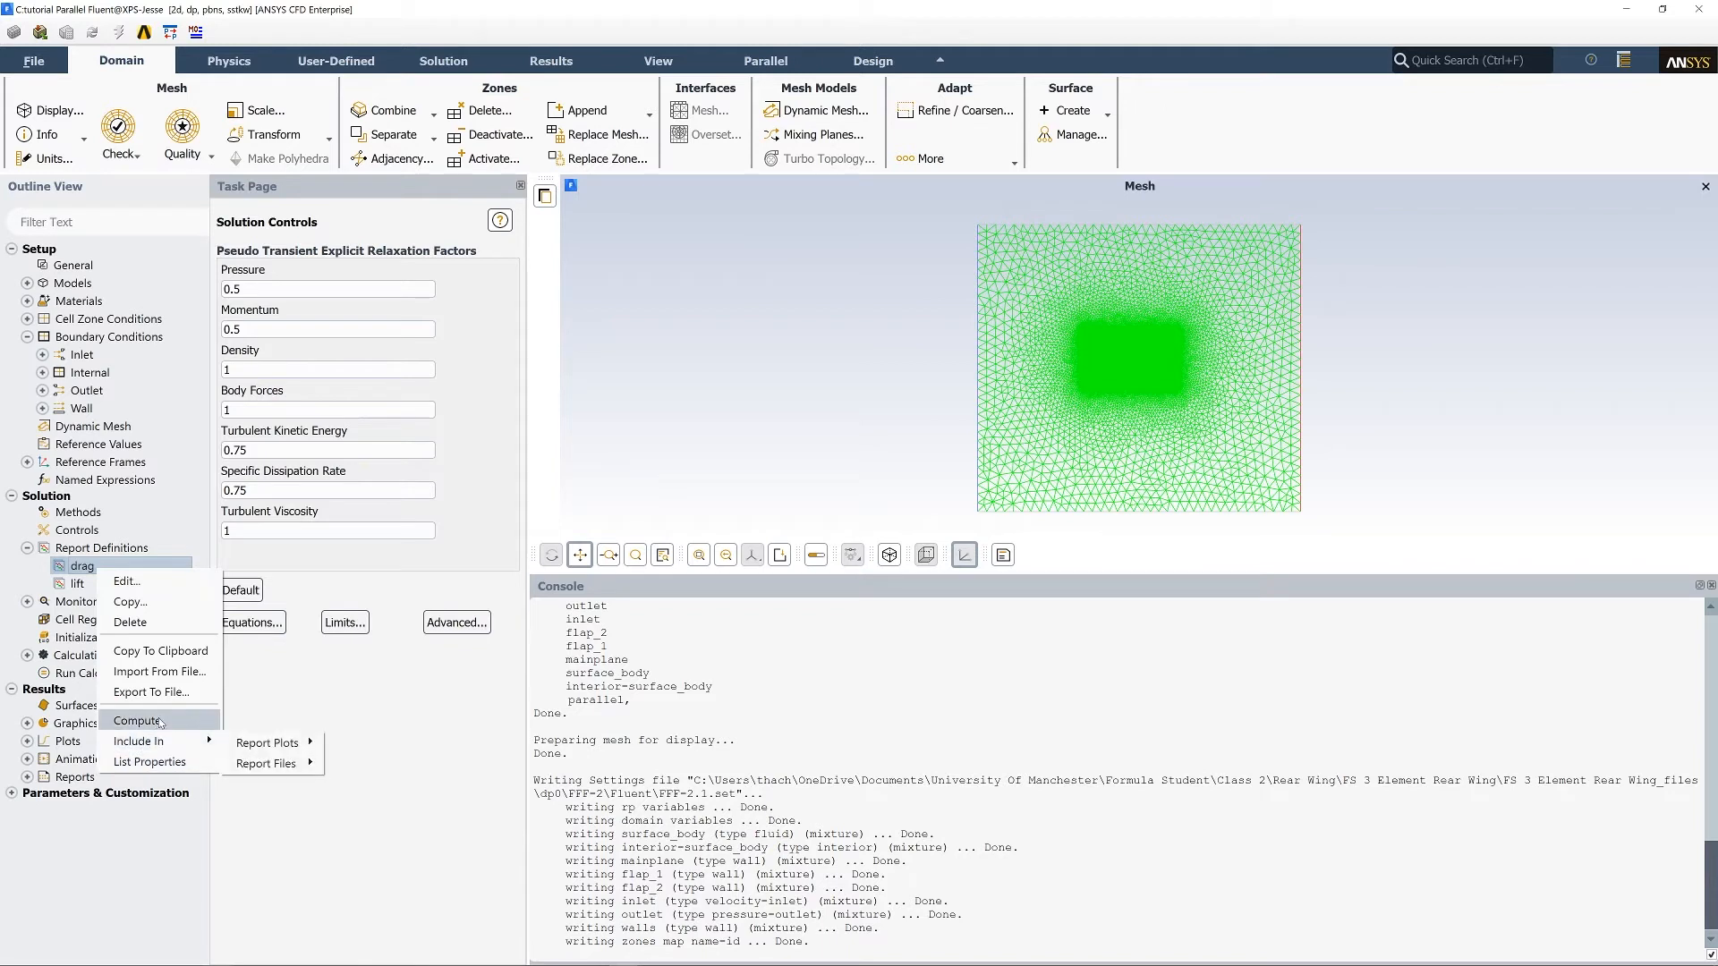
right_click(76, 584)
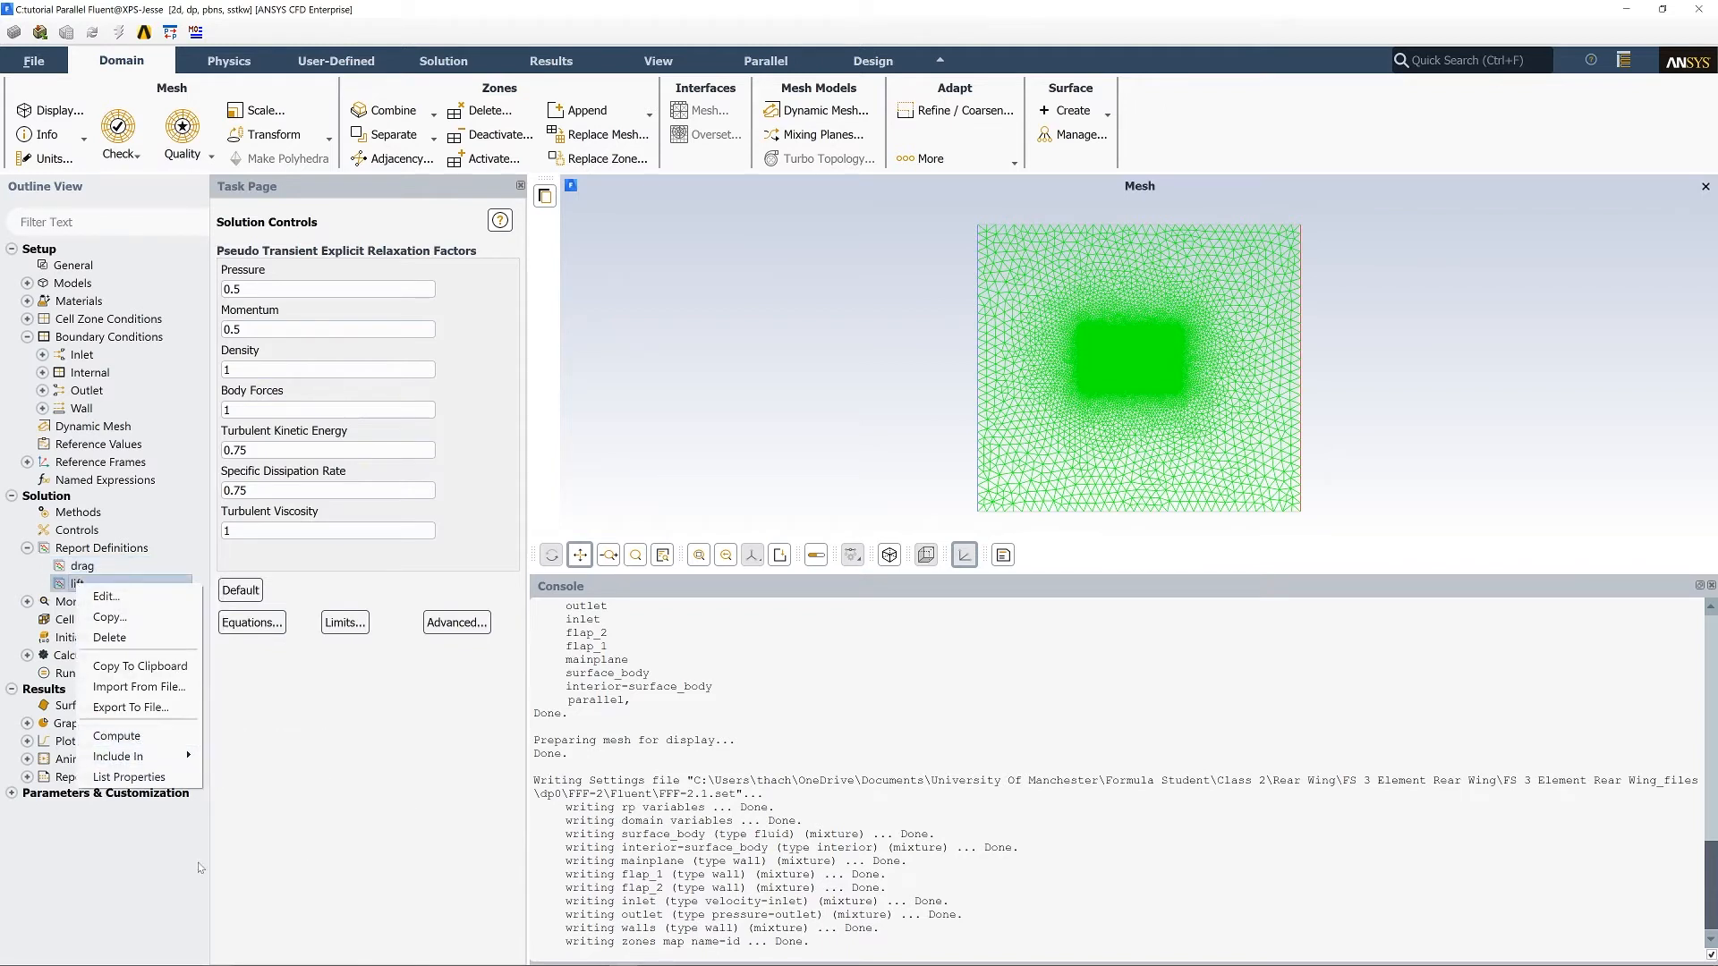
left_click(139, 875)
left_click(27, 548)
Disable the residual convergence checks for x-velocity, y-velocity, k and omega, and set the continuity absolute criterion to 0.0001.
left_click(27, 566)
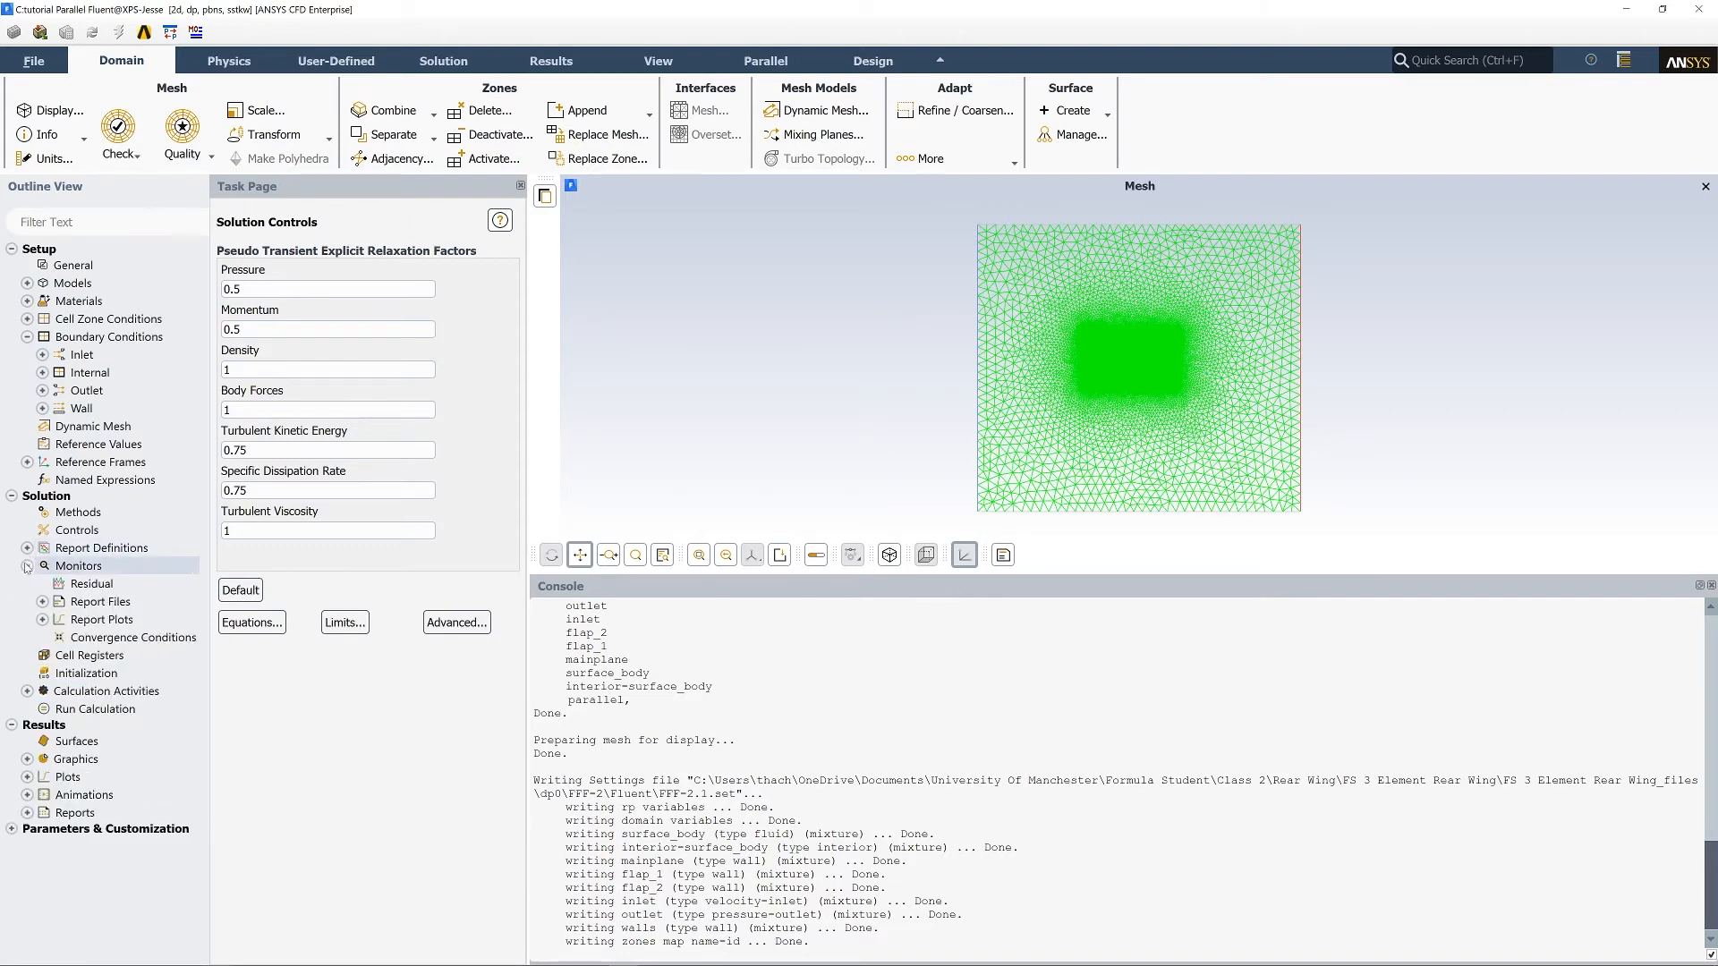
double_click(119, 581)
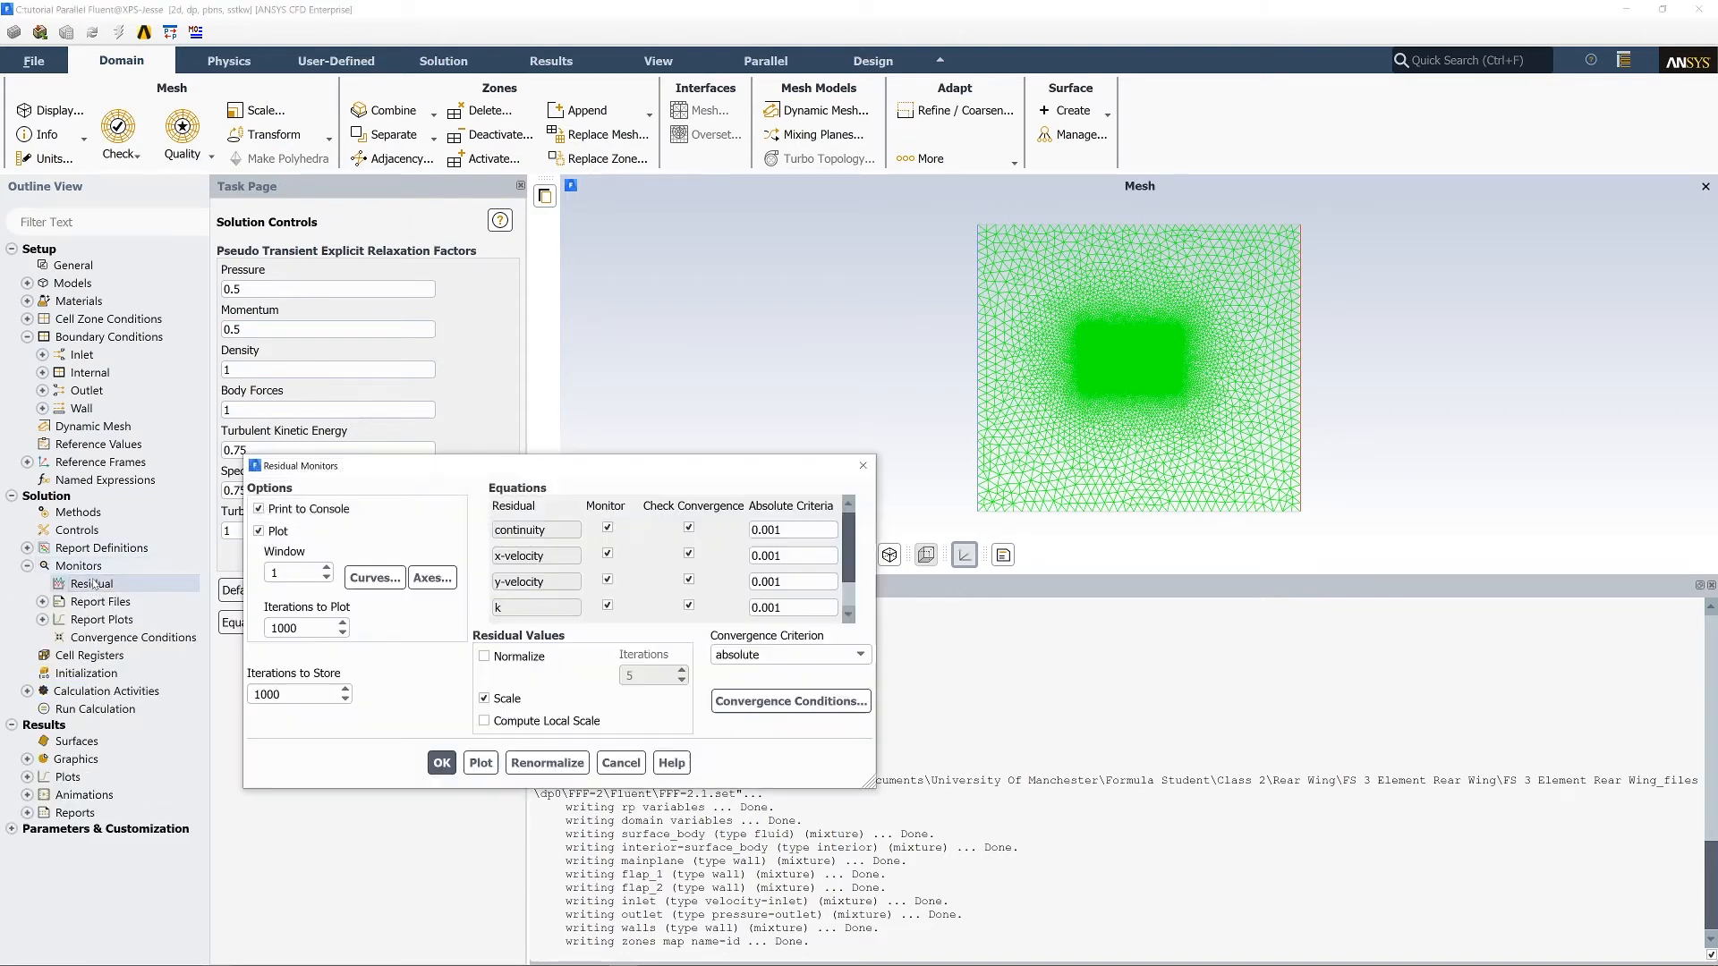
left_click(402, 449)
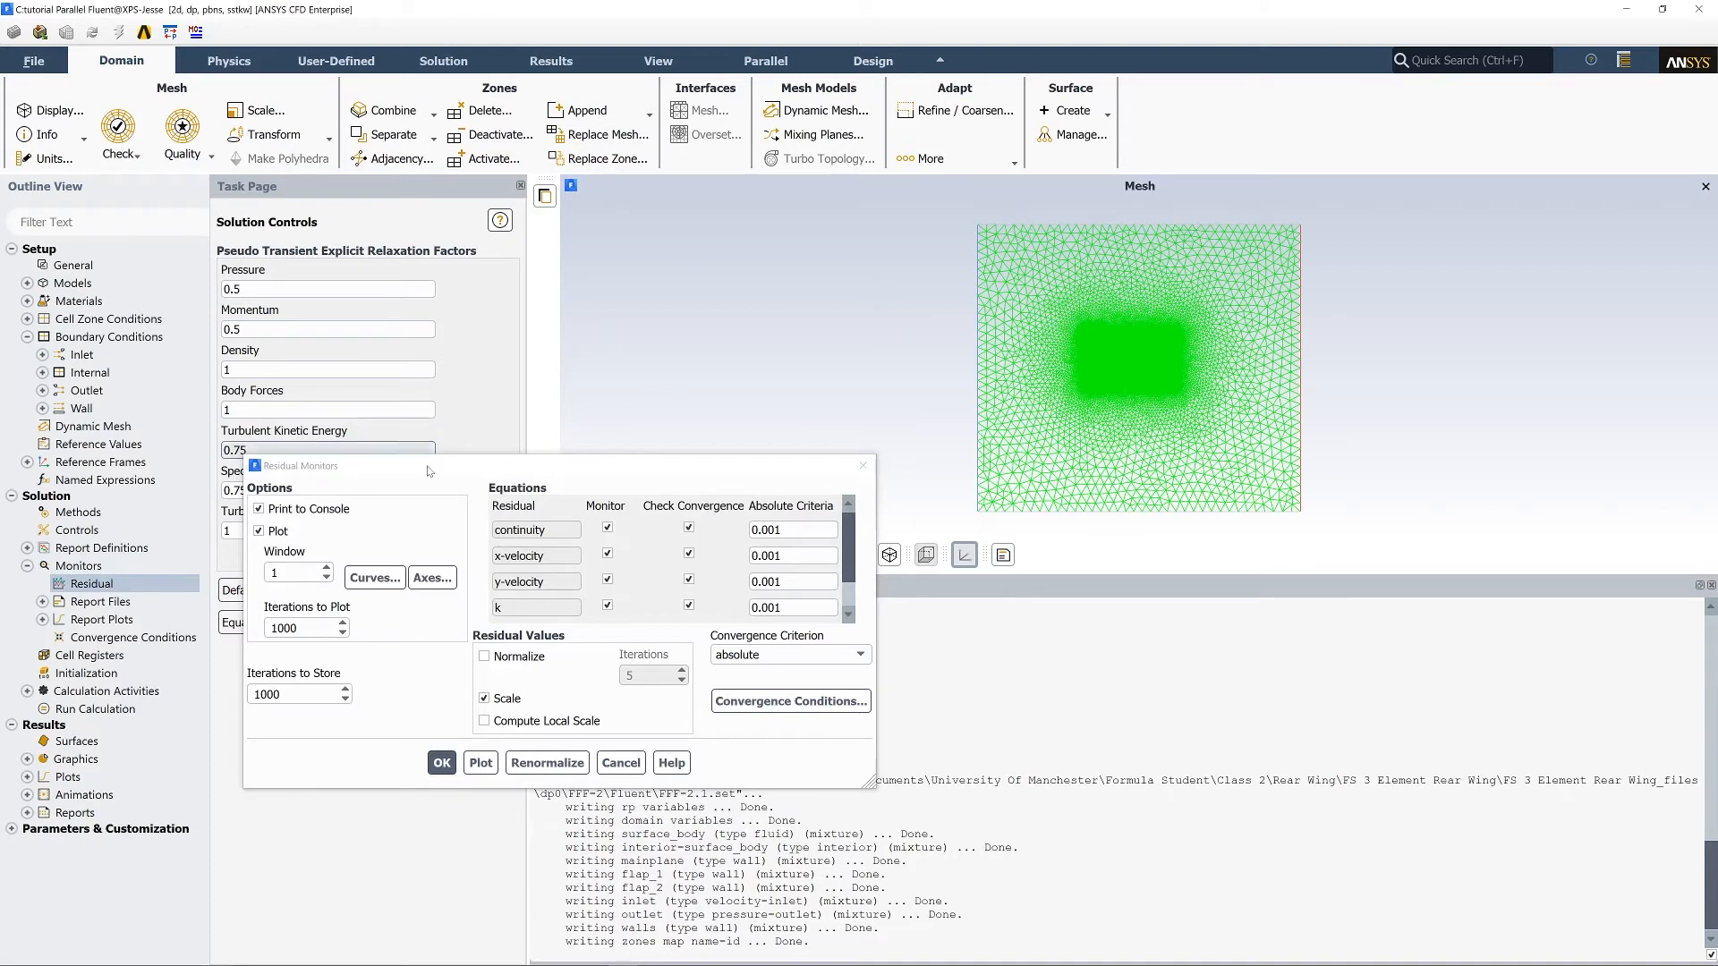
left_click_drag(428, 471, 563, 337)
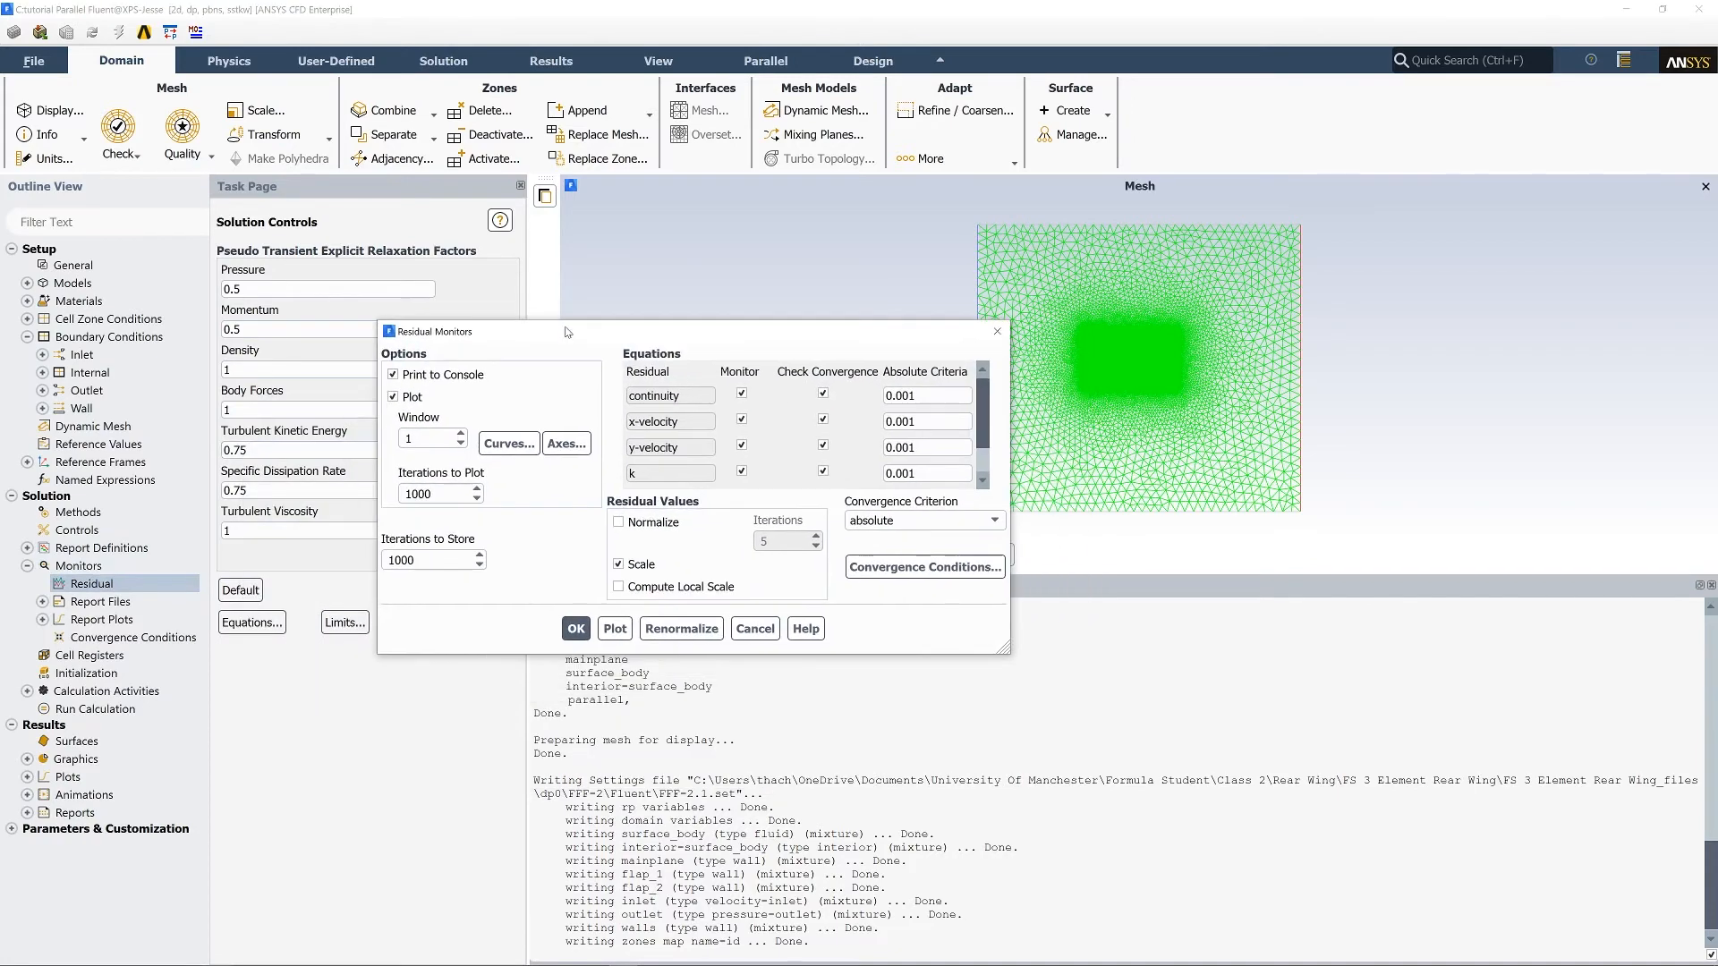
left_click(914, 401)
left_click(823, 419)
left_click(823, 444)
left_click(823, 469)
scroll(823, 443, "down", 1)
left_click(823, 455)
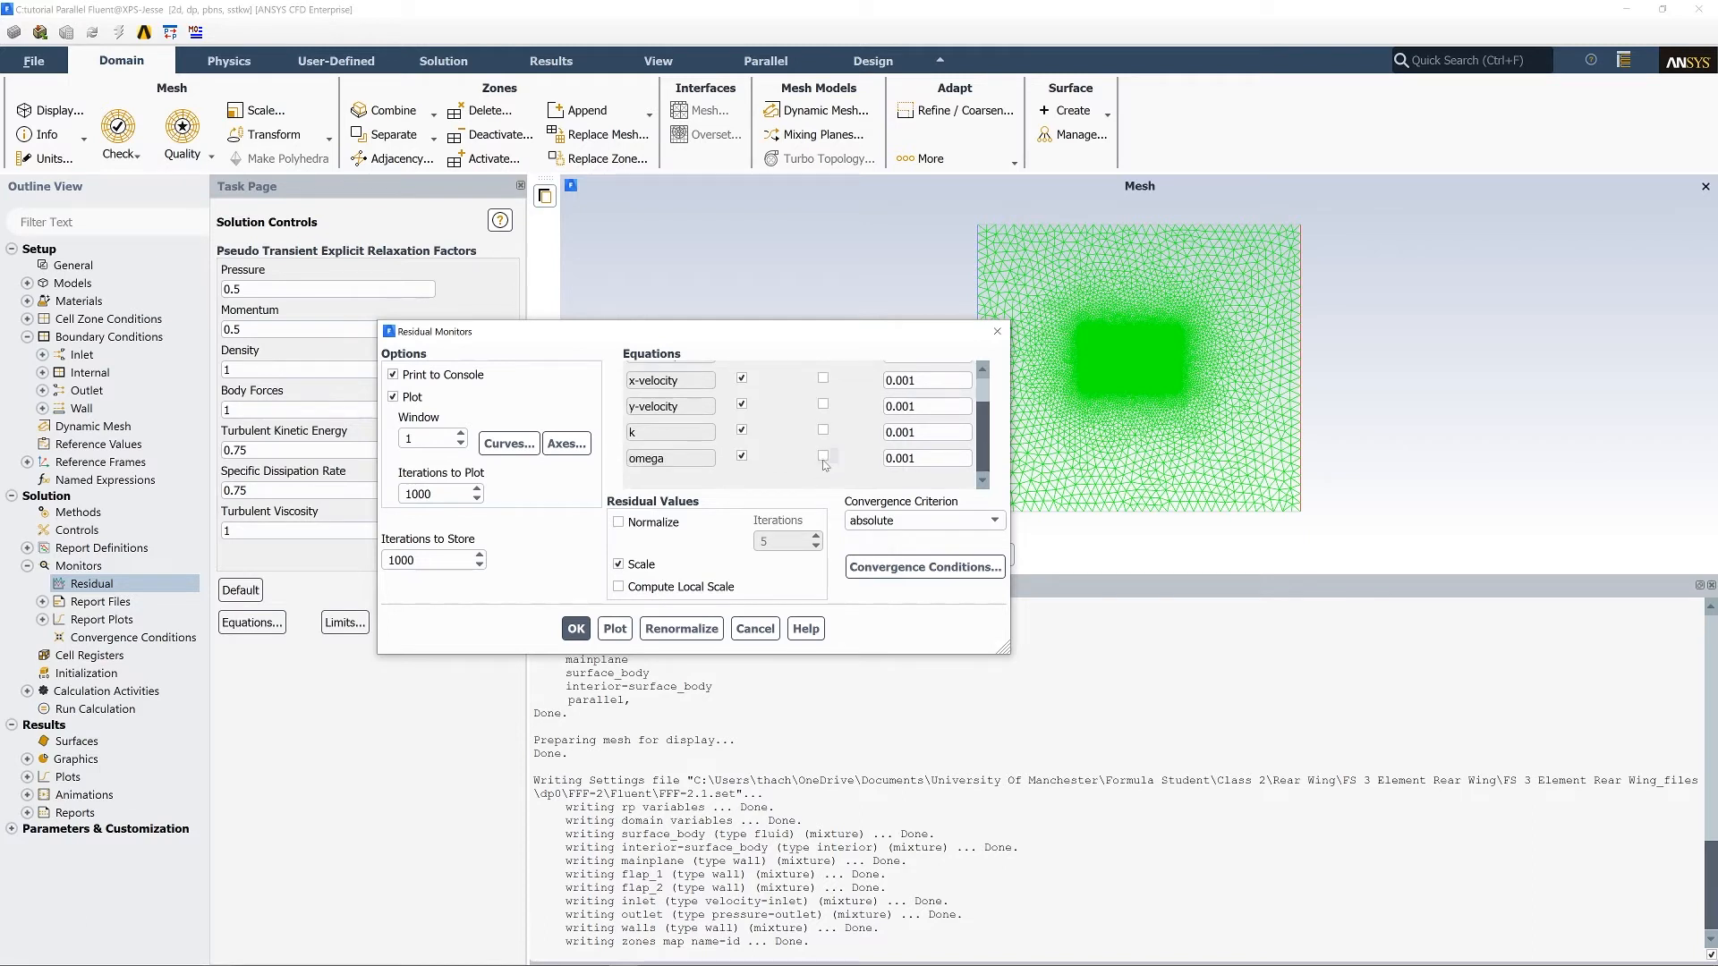
scroll(823, 461, "up", 1)
left_click(967, 395)
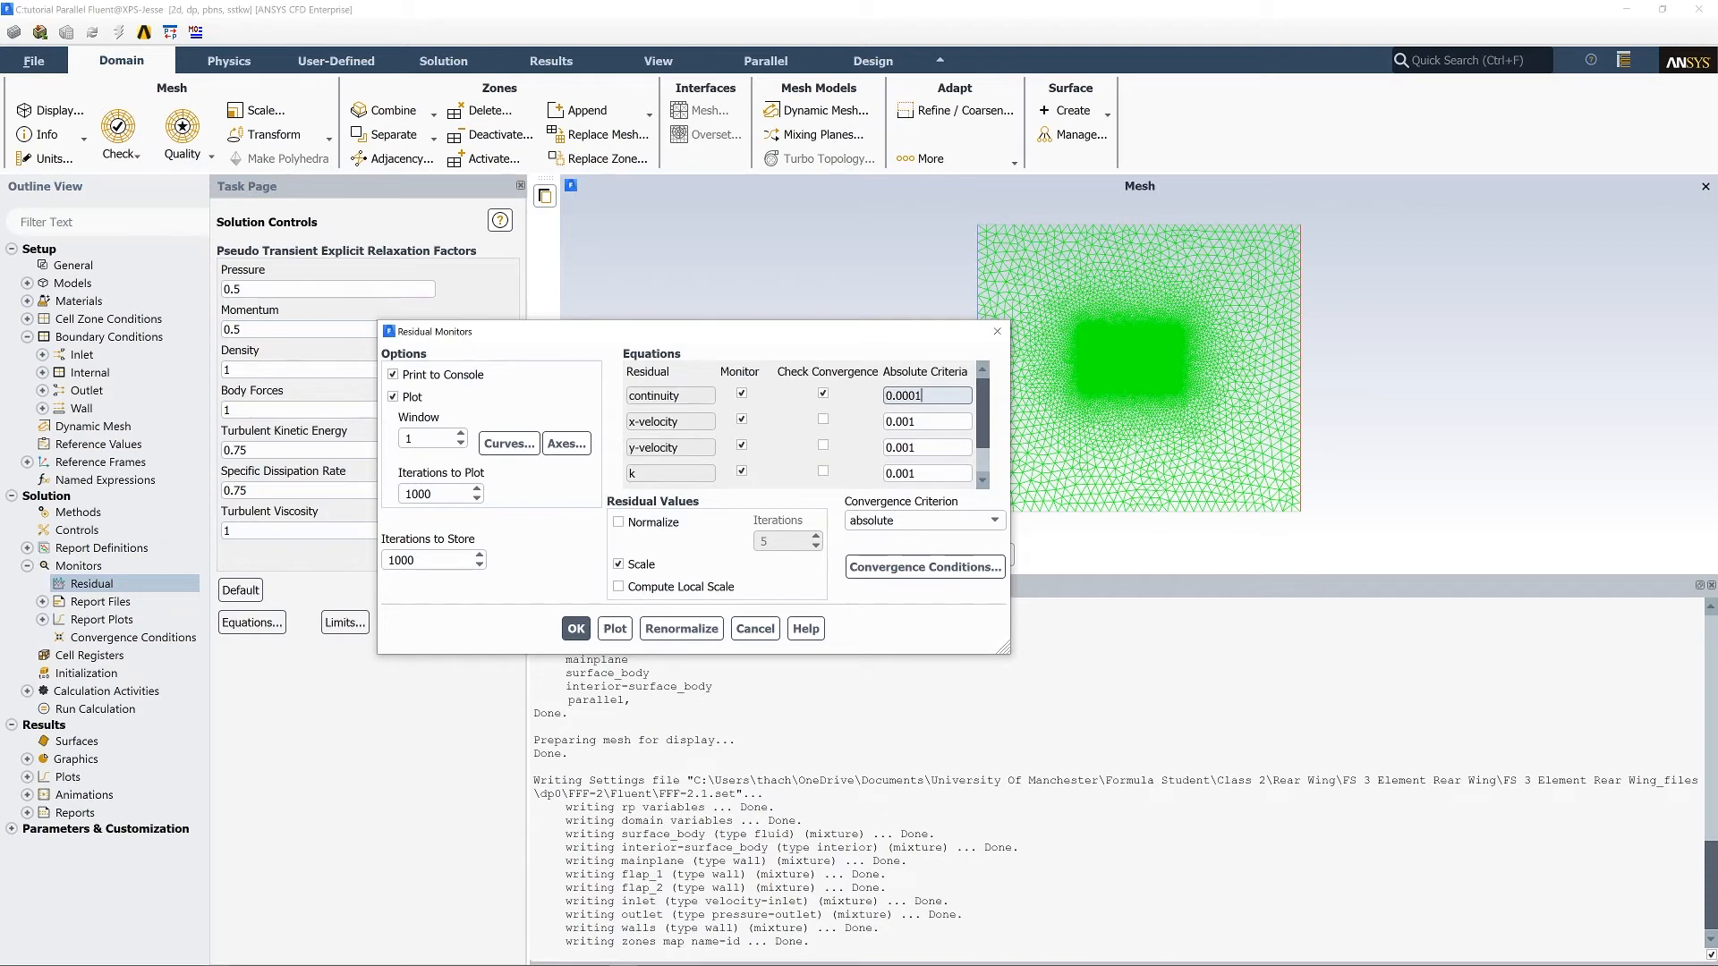
Confirm the residual monitor settings and check the drag and lift entries among the report files and report plots.
scroll(672, 404, "down", 1)
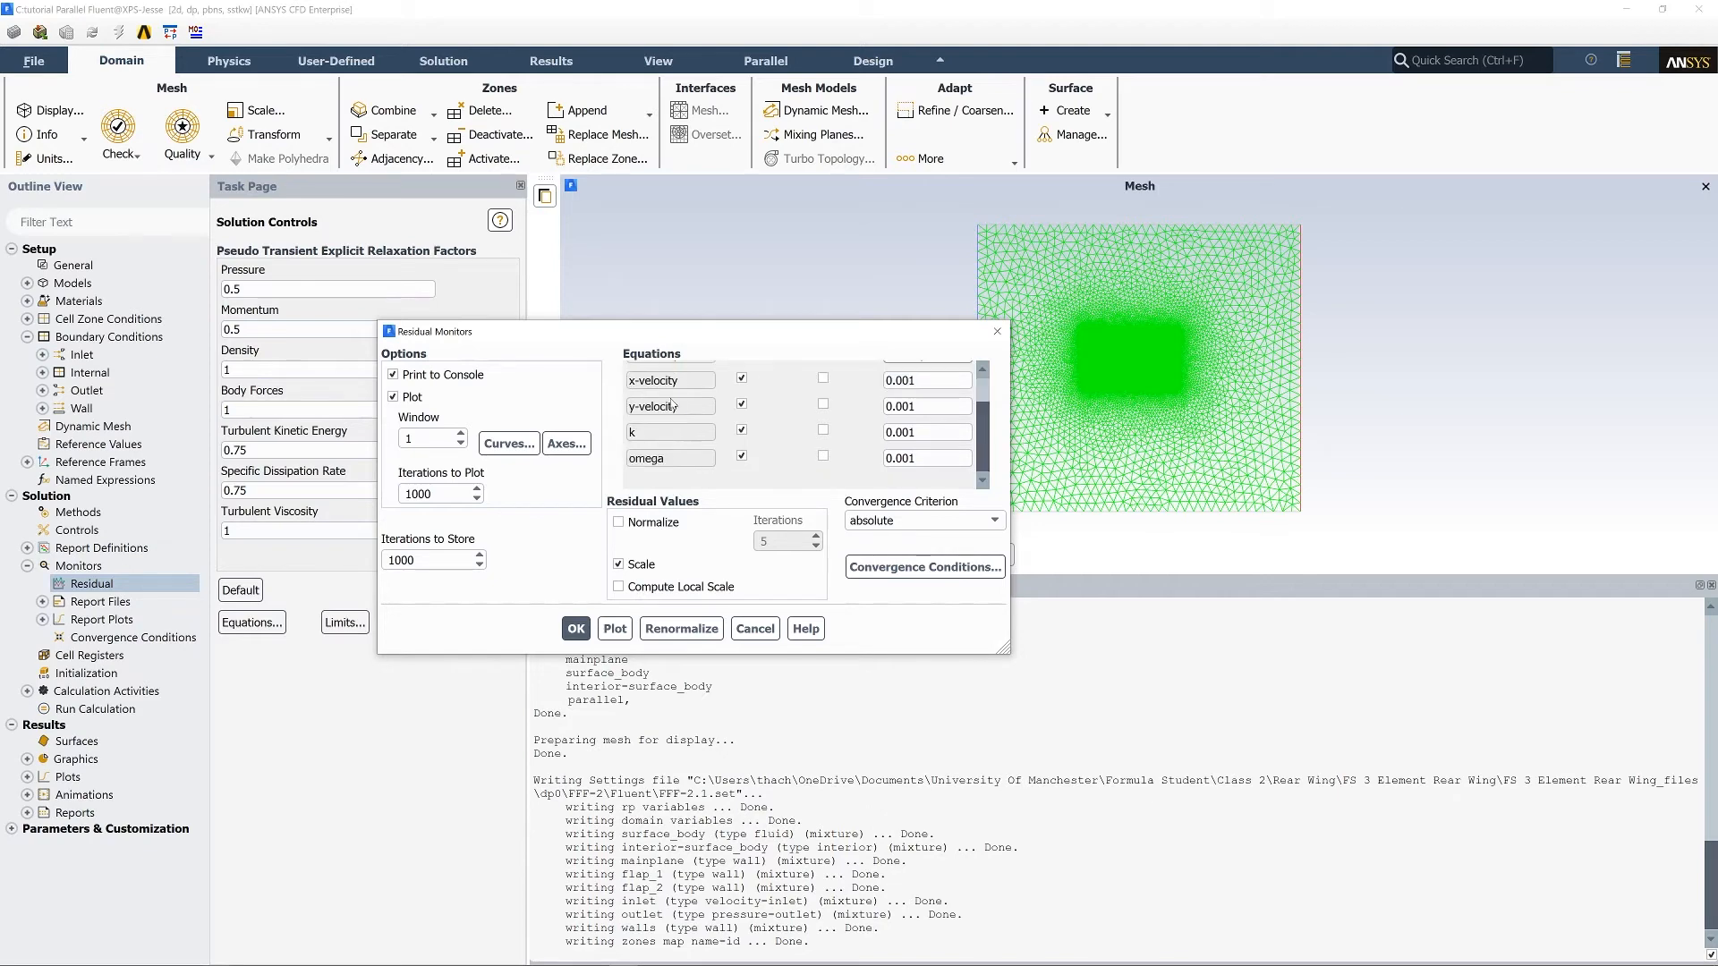
left_click(577, 634)
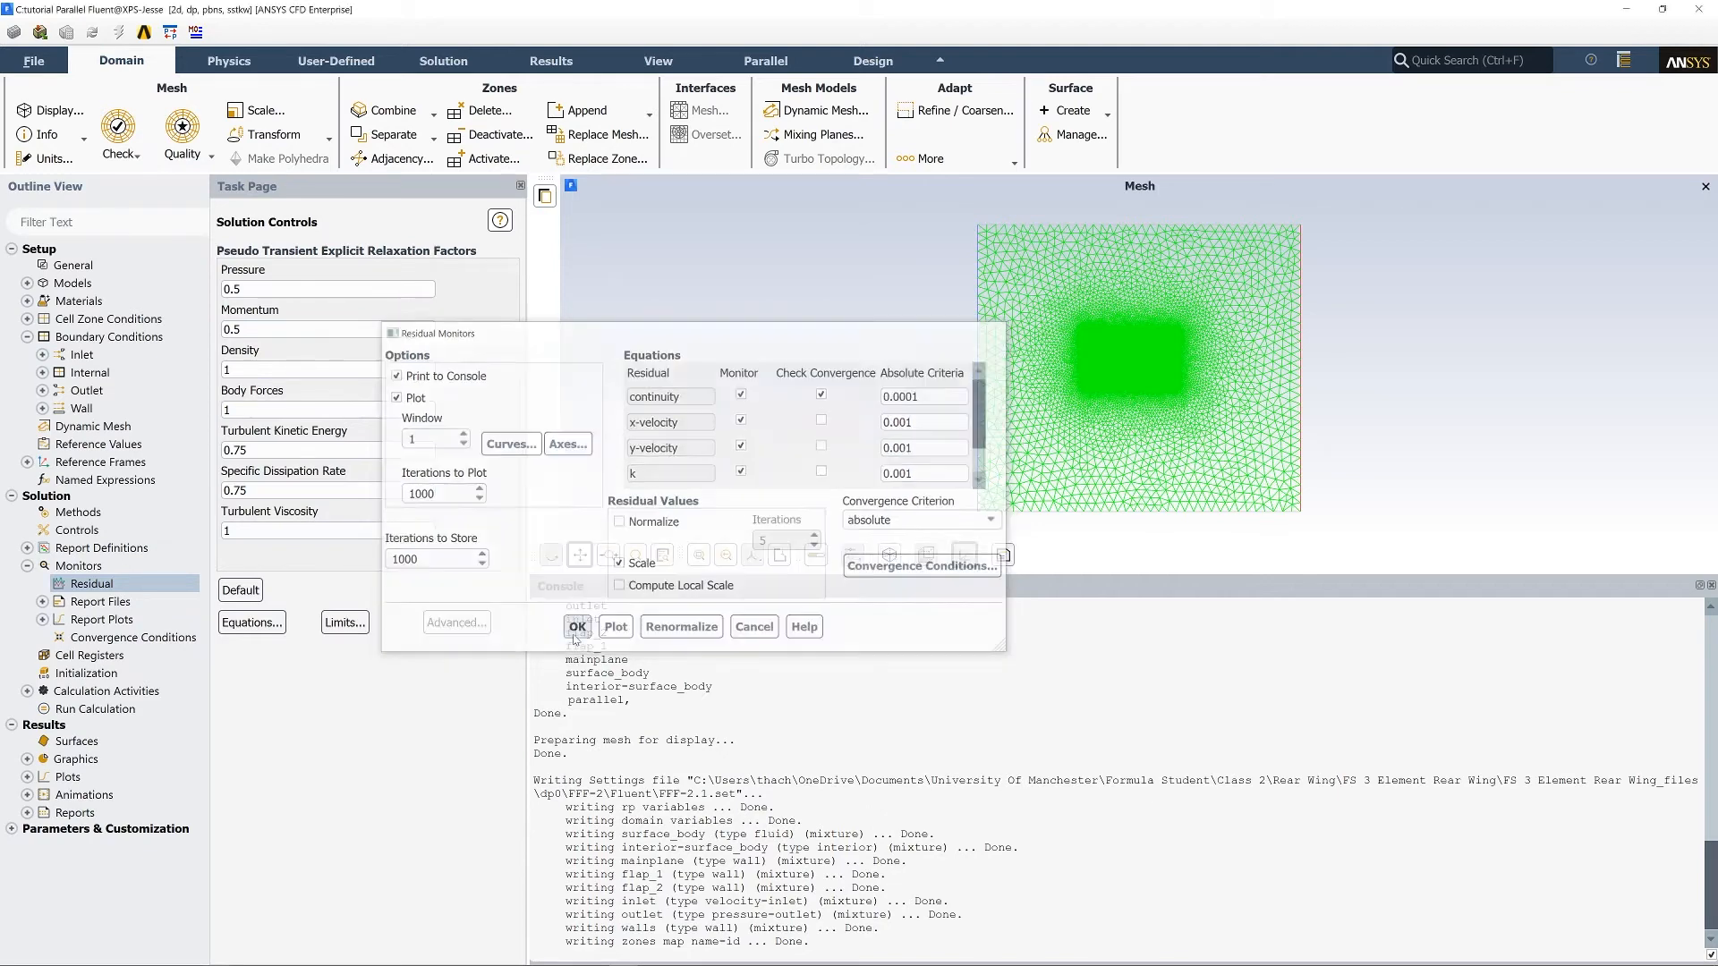
left_click(42, 601)
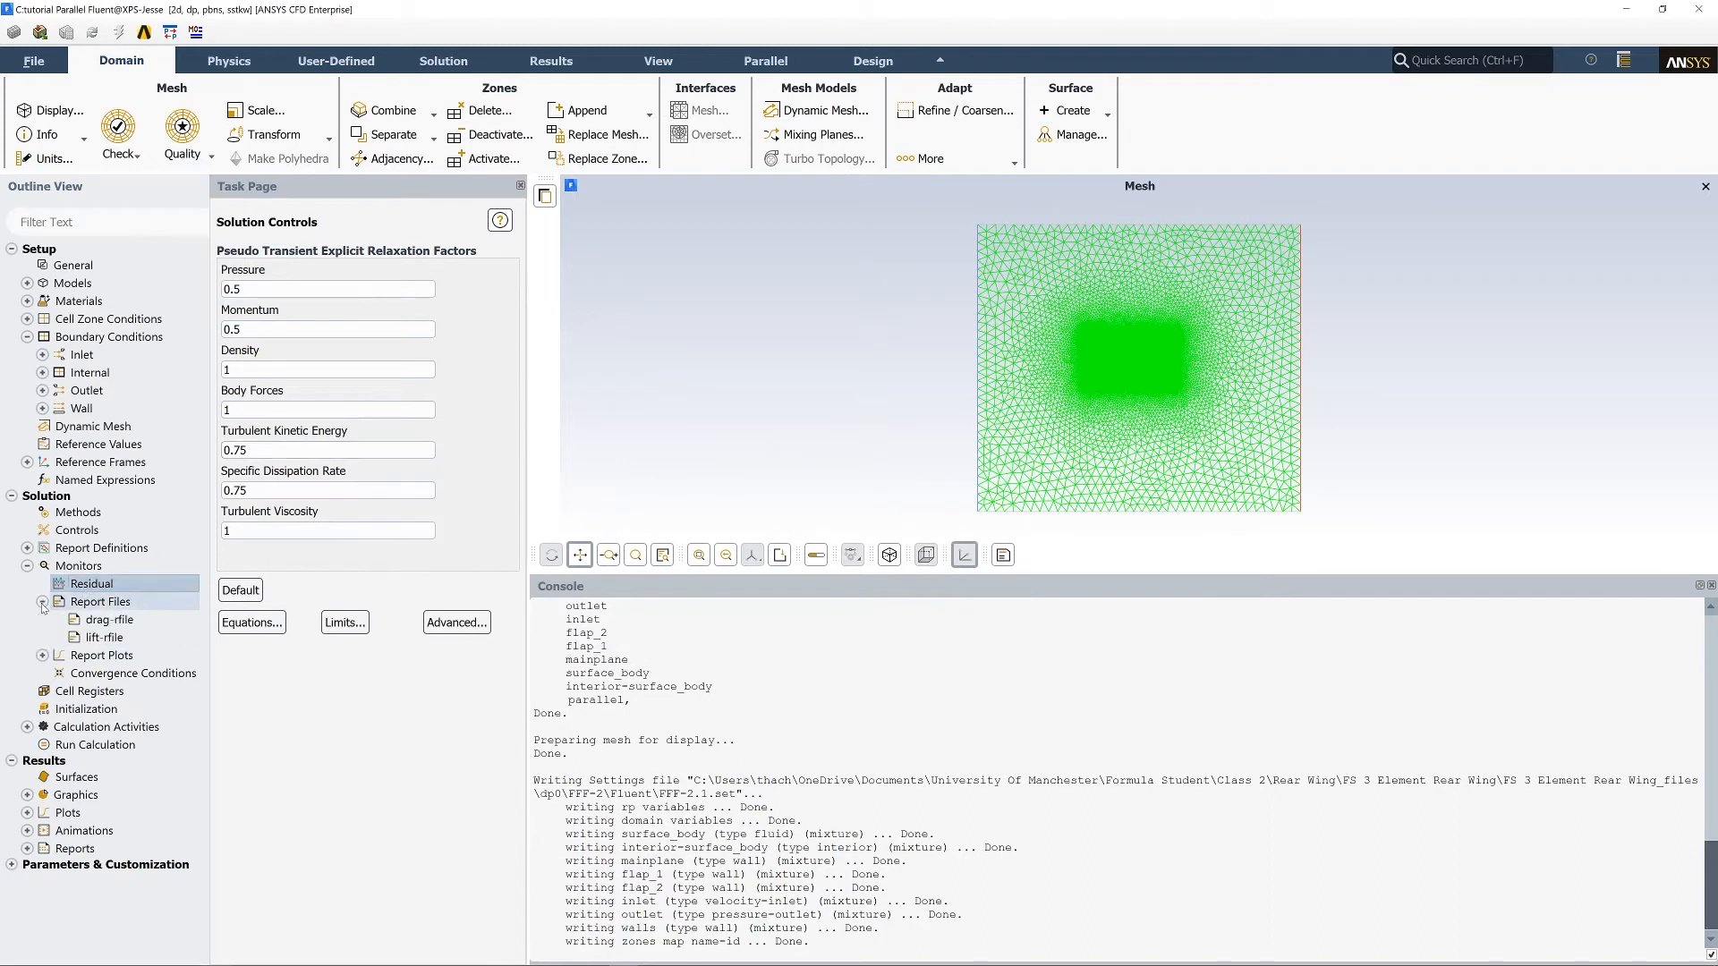
left_click(43, 601)
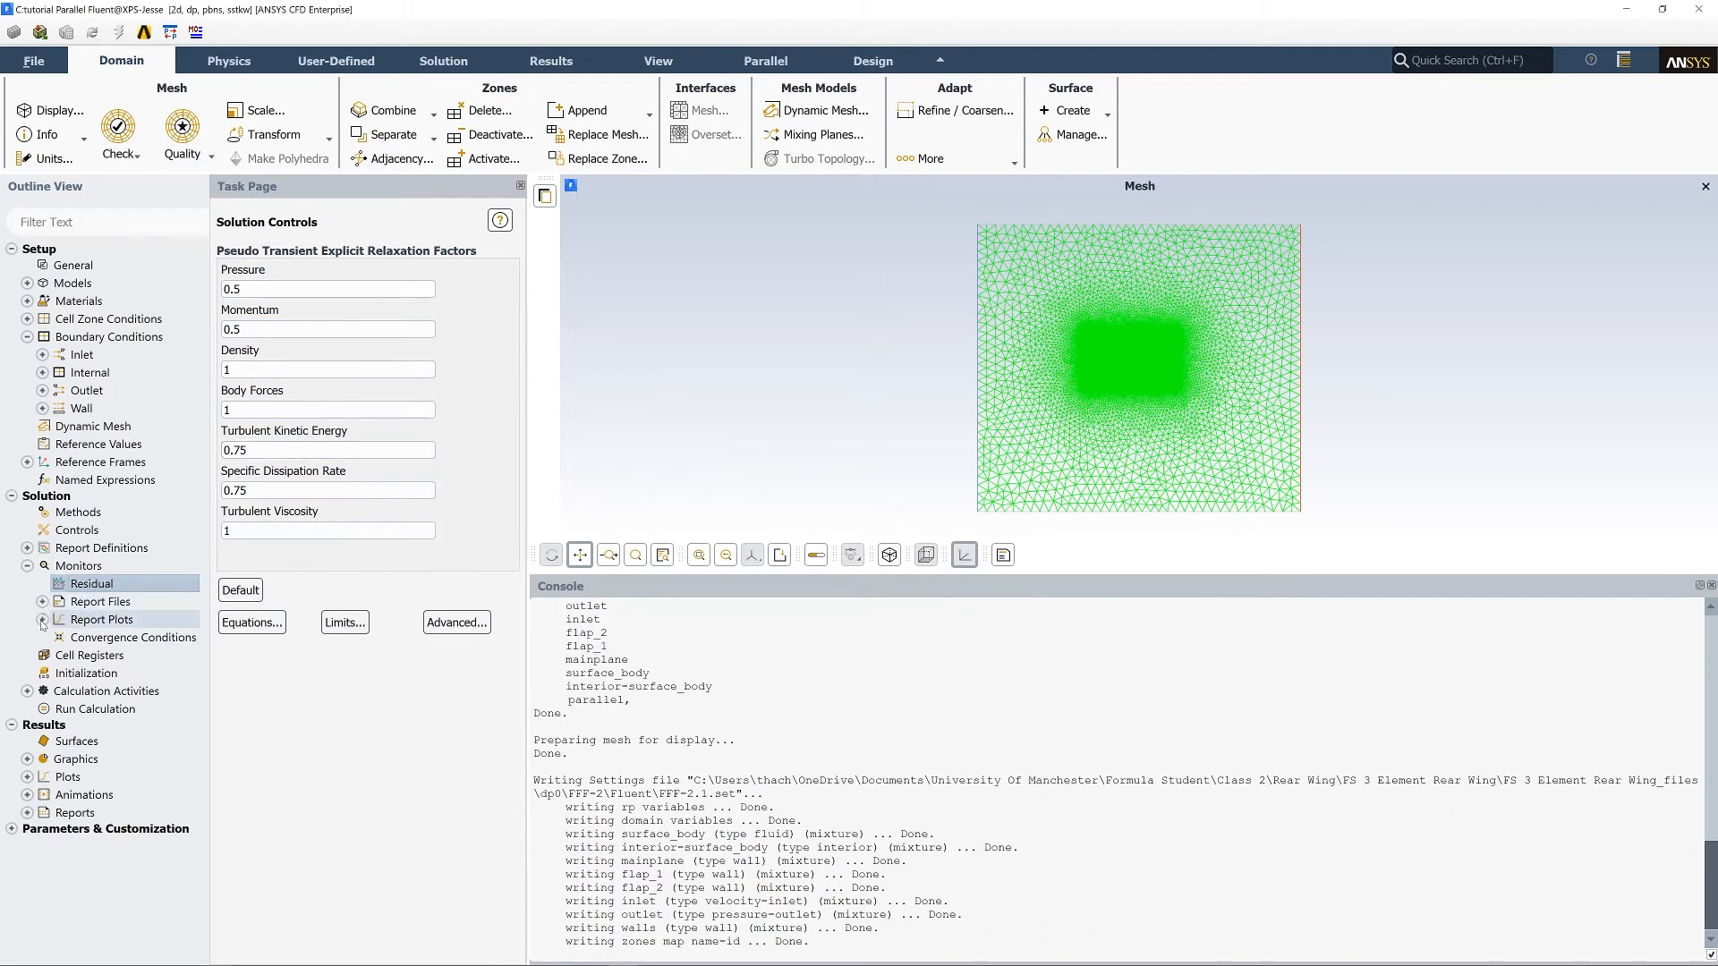
left_click(42, 620)
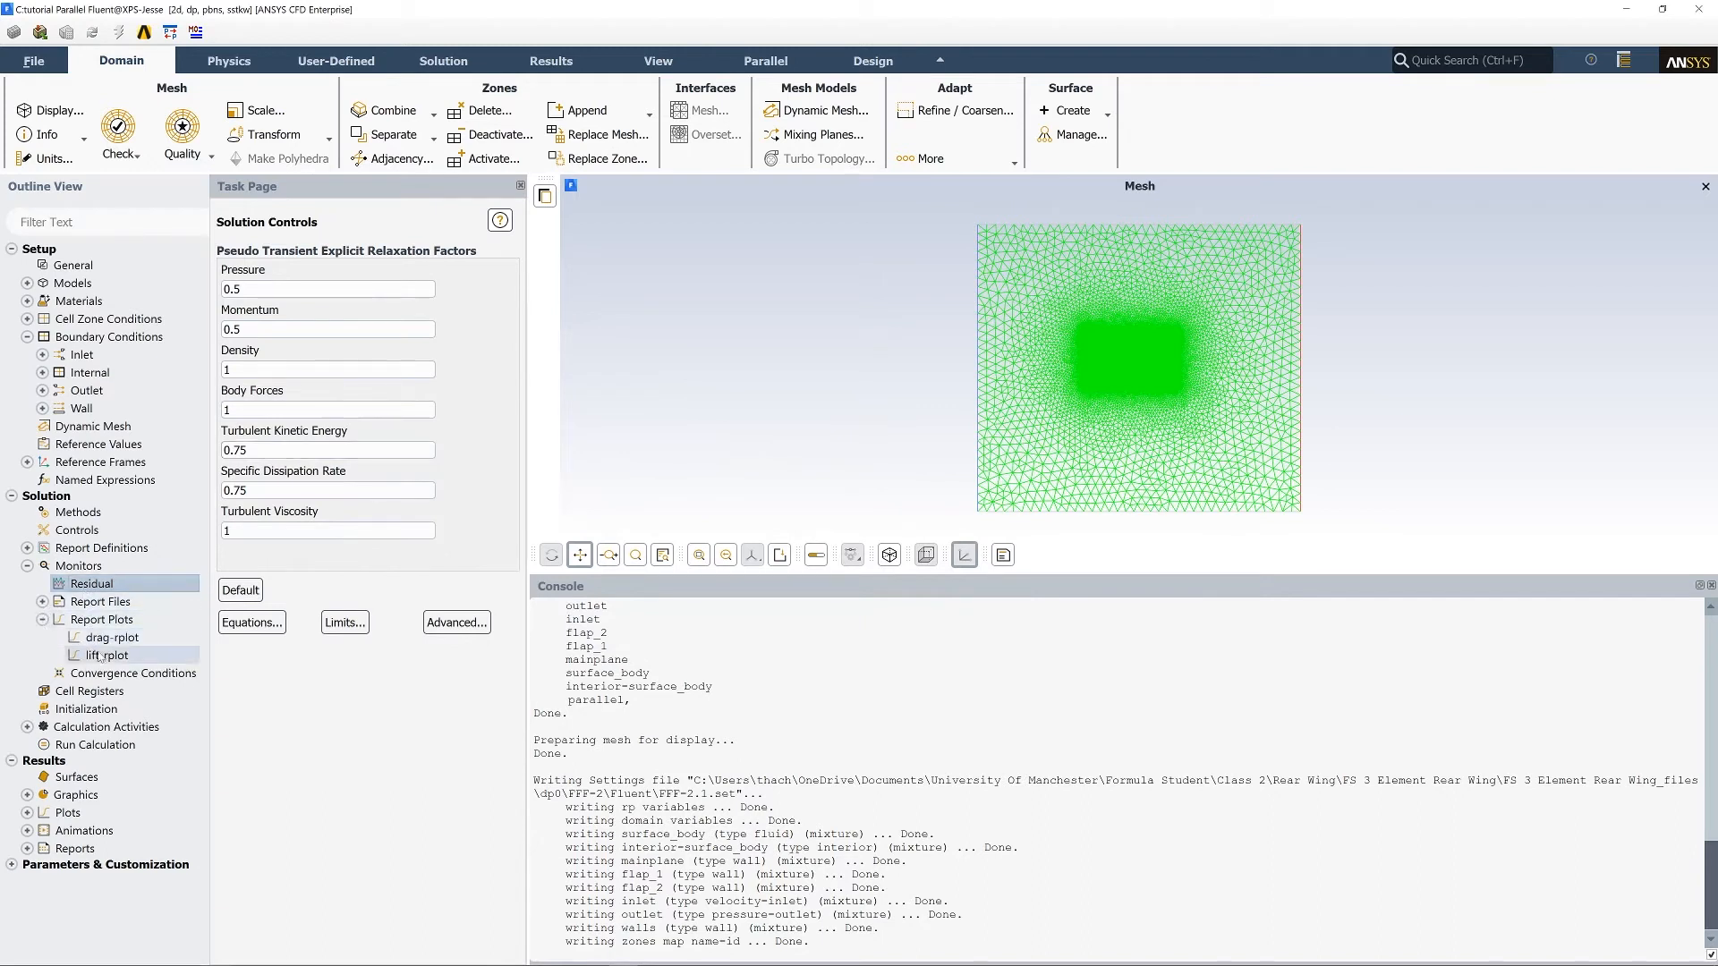
left_click(42, 620)
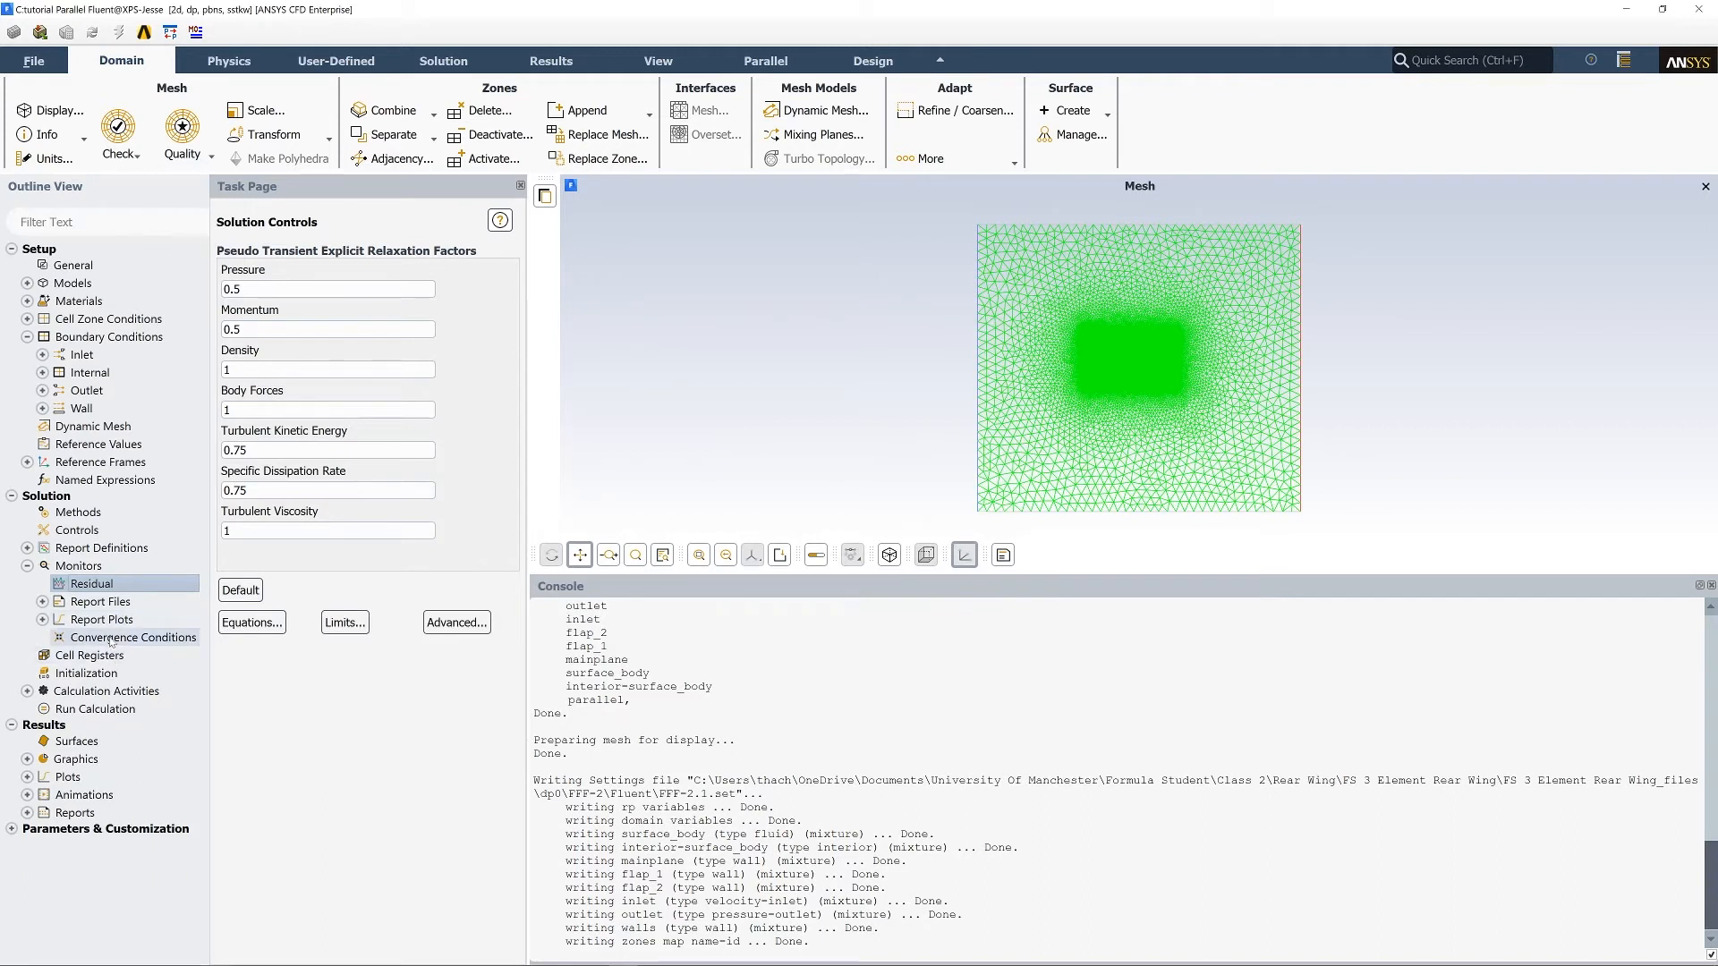
Initialize the solution with hybrid initialization, reviewing its additional settings without altering them.
left_click(86, 673)
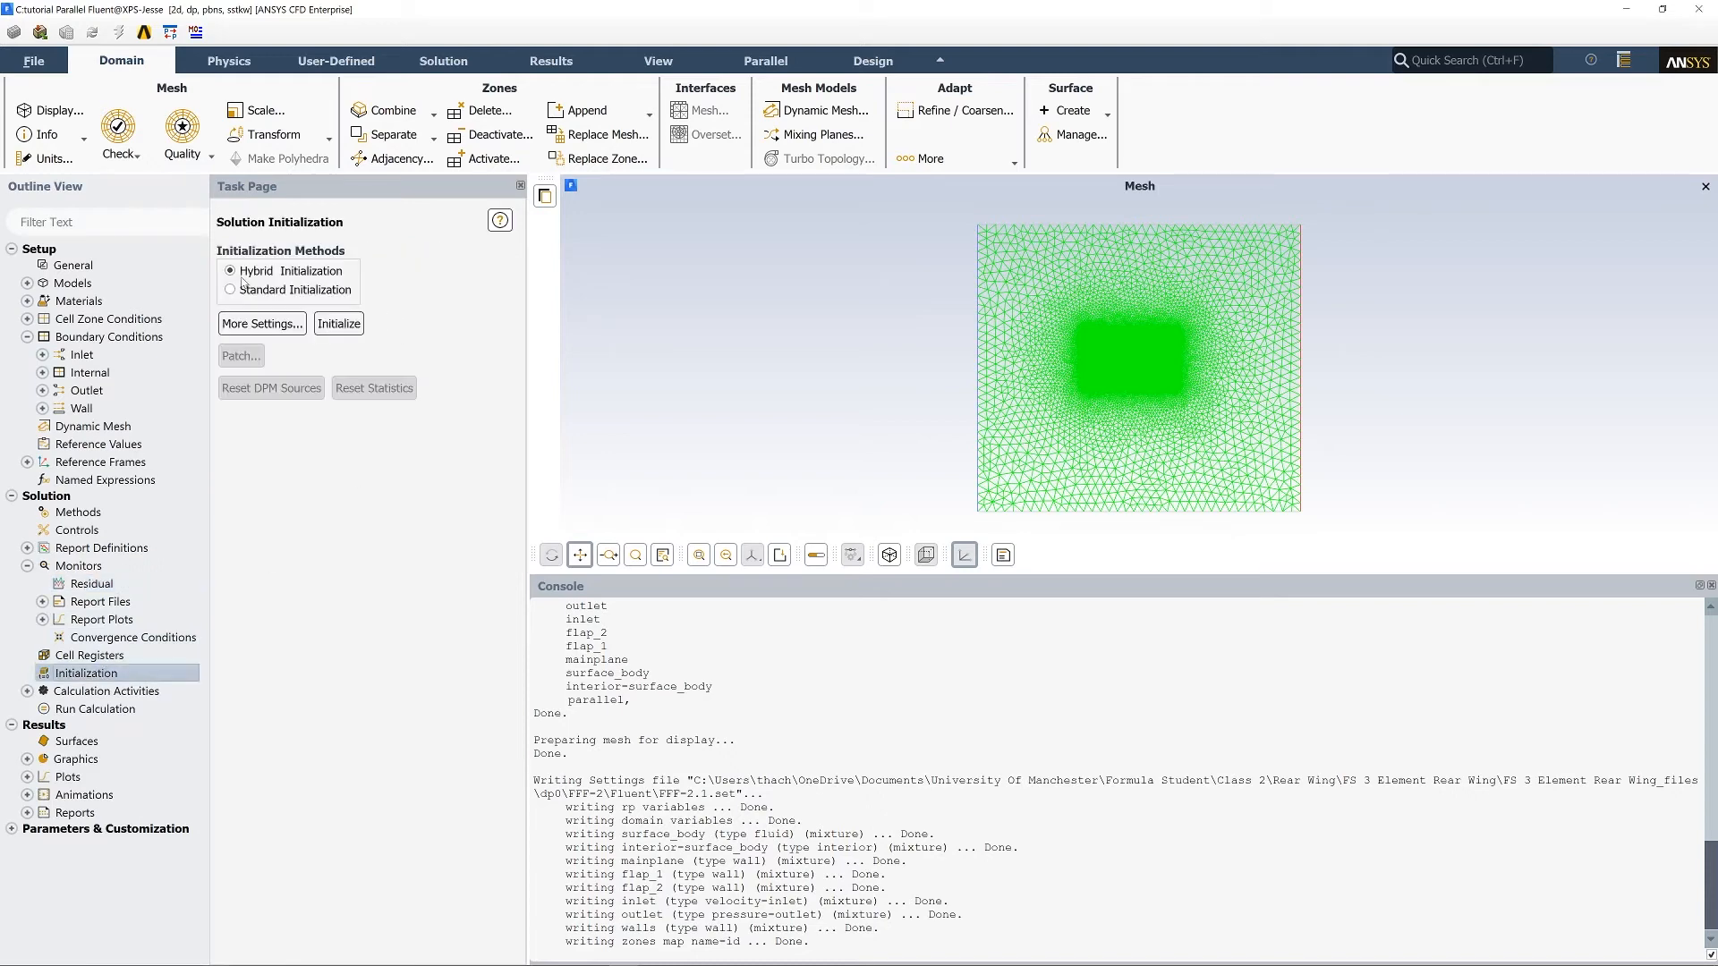
left_click(283, 322)
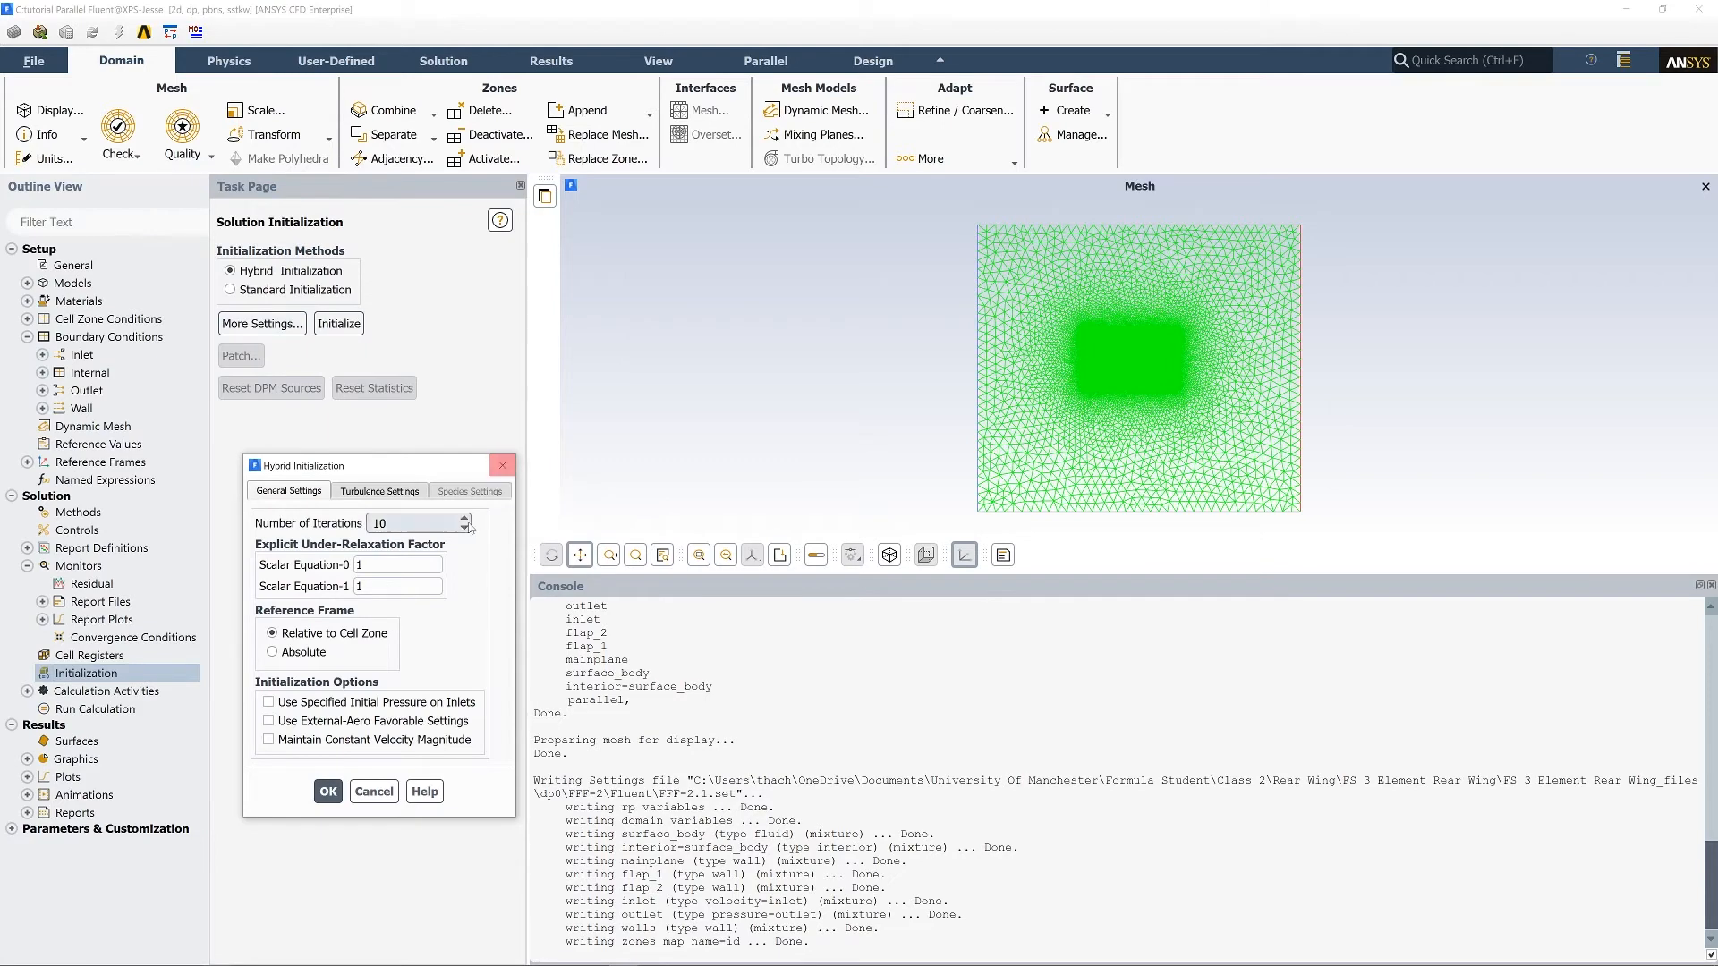
left_click(501, 466)
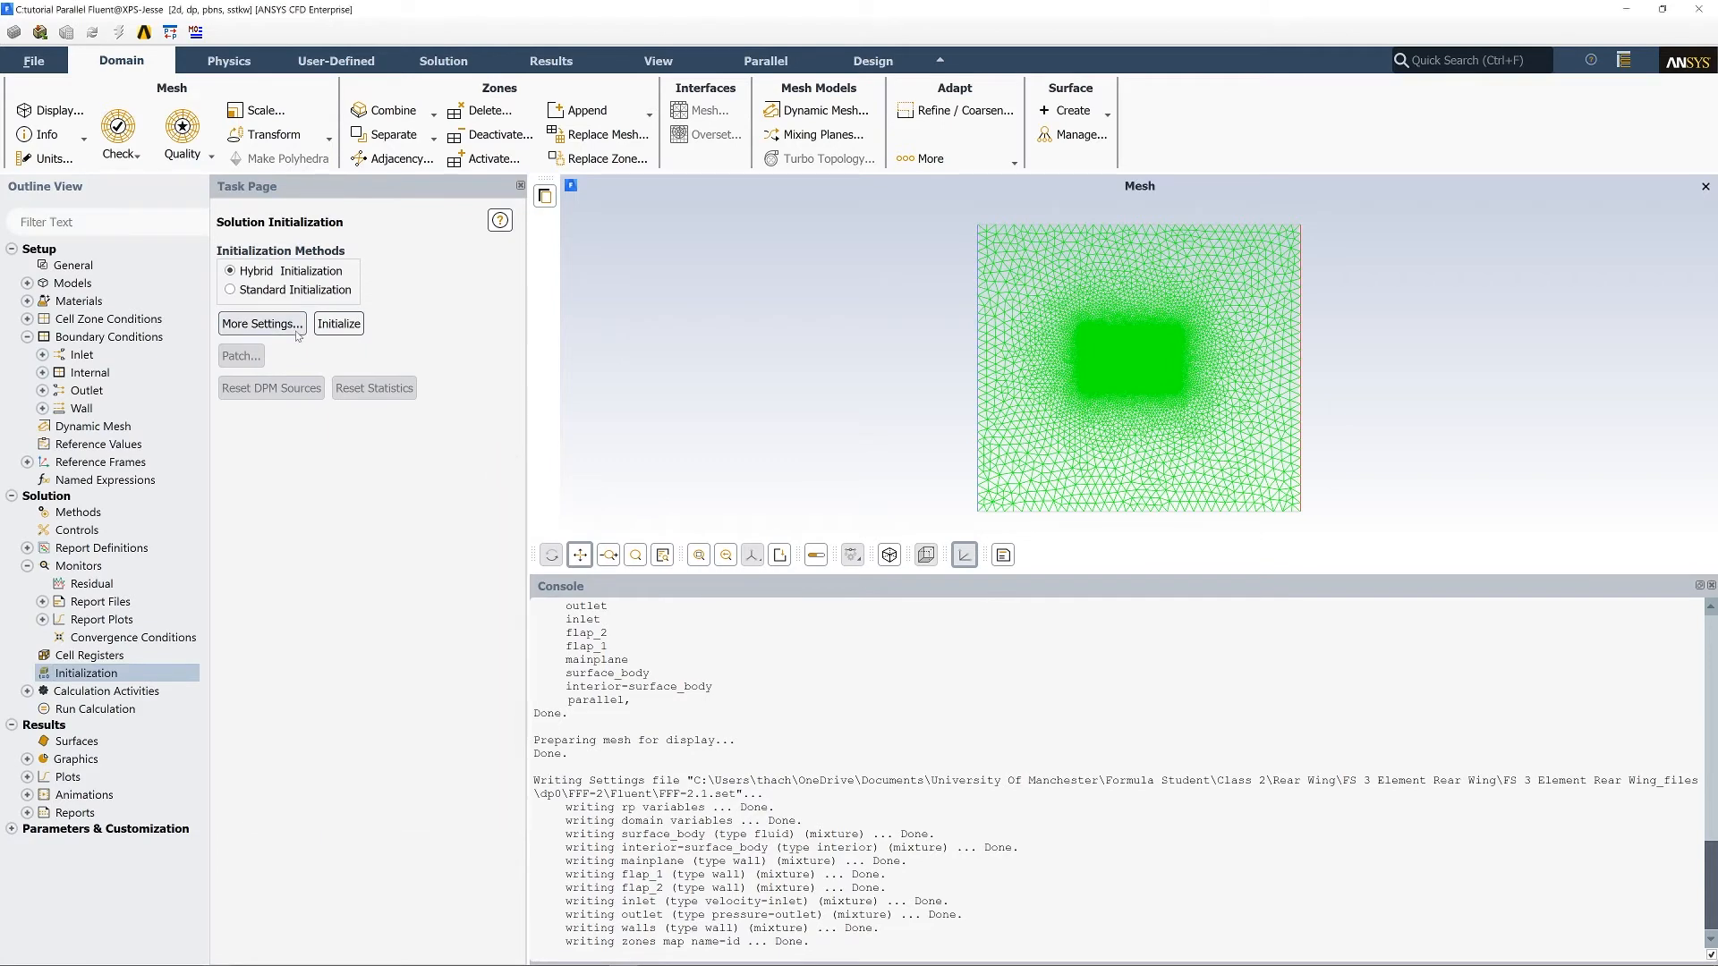
left_click(339, 323)
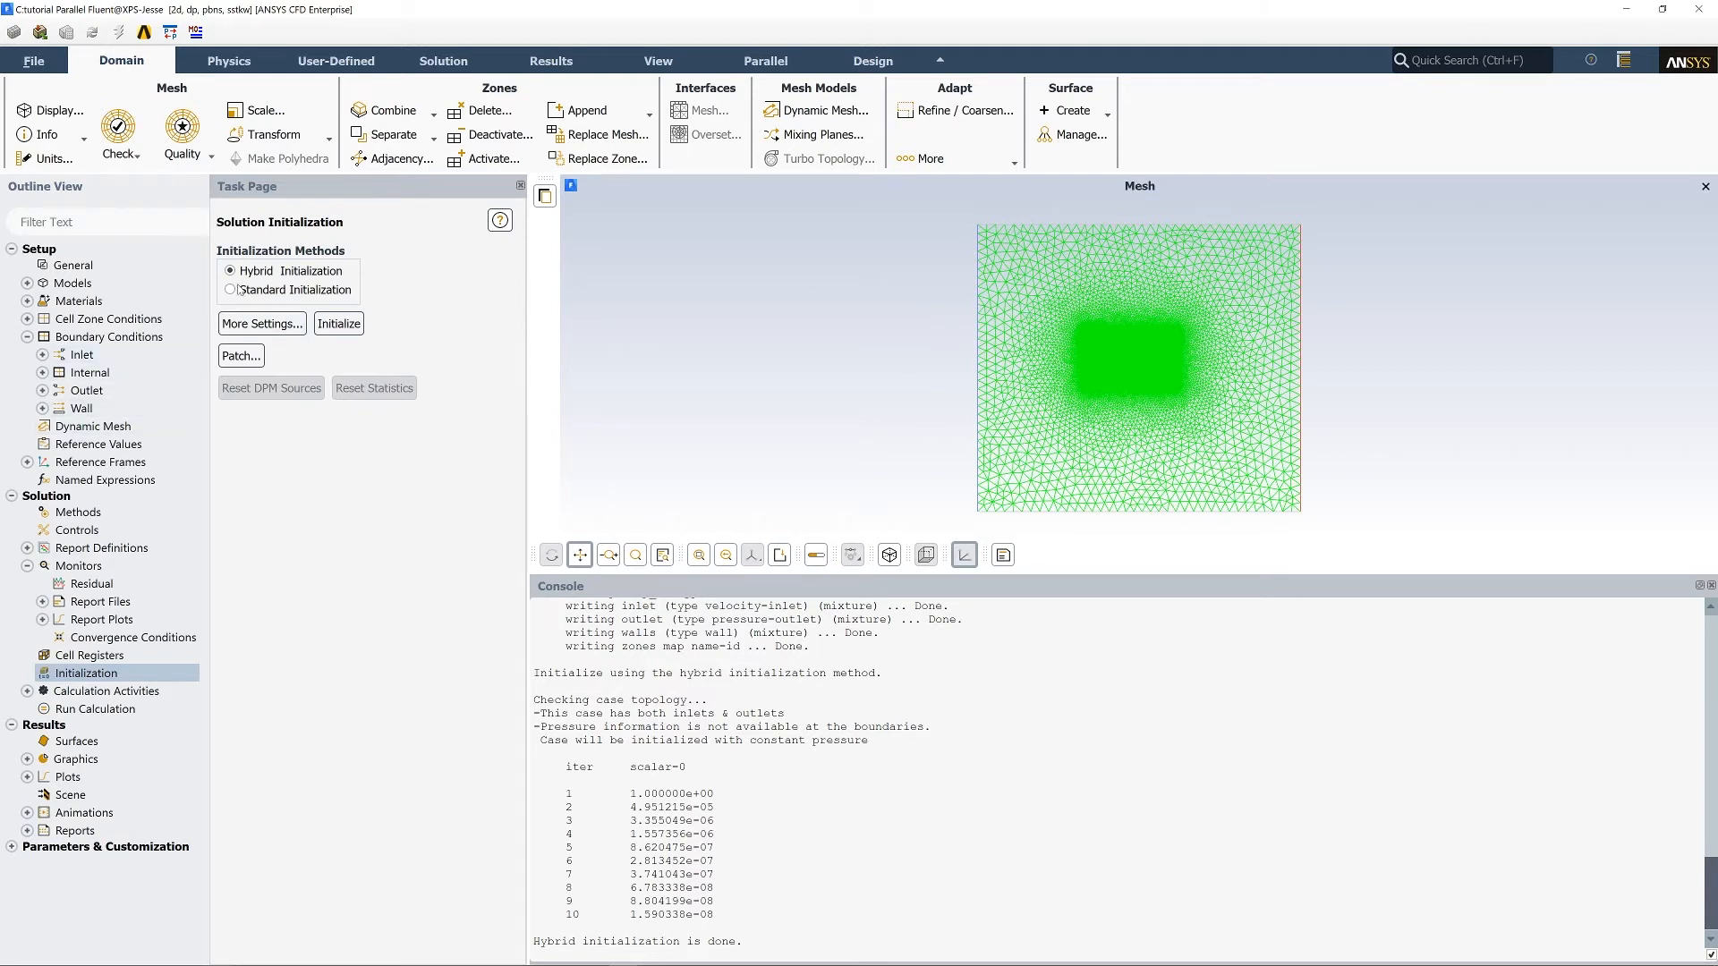
Review the calculation activities and set the number of iterations for the calculation run to 1000.
left_click(27, 691)
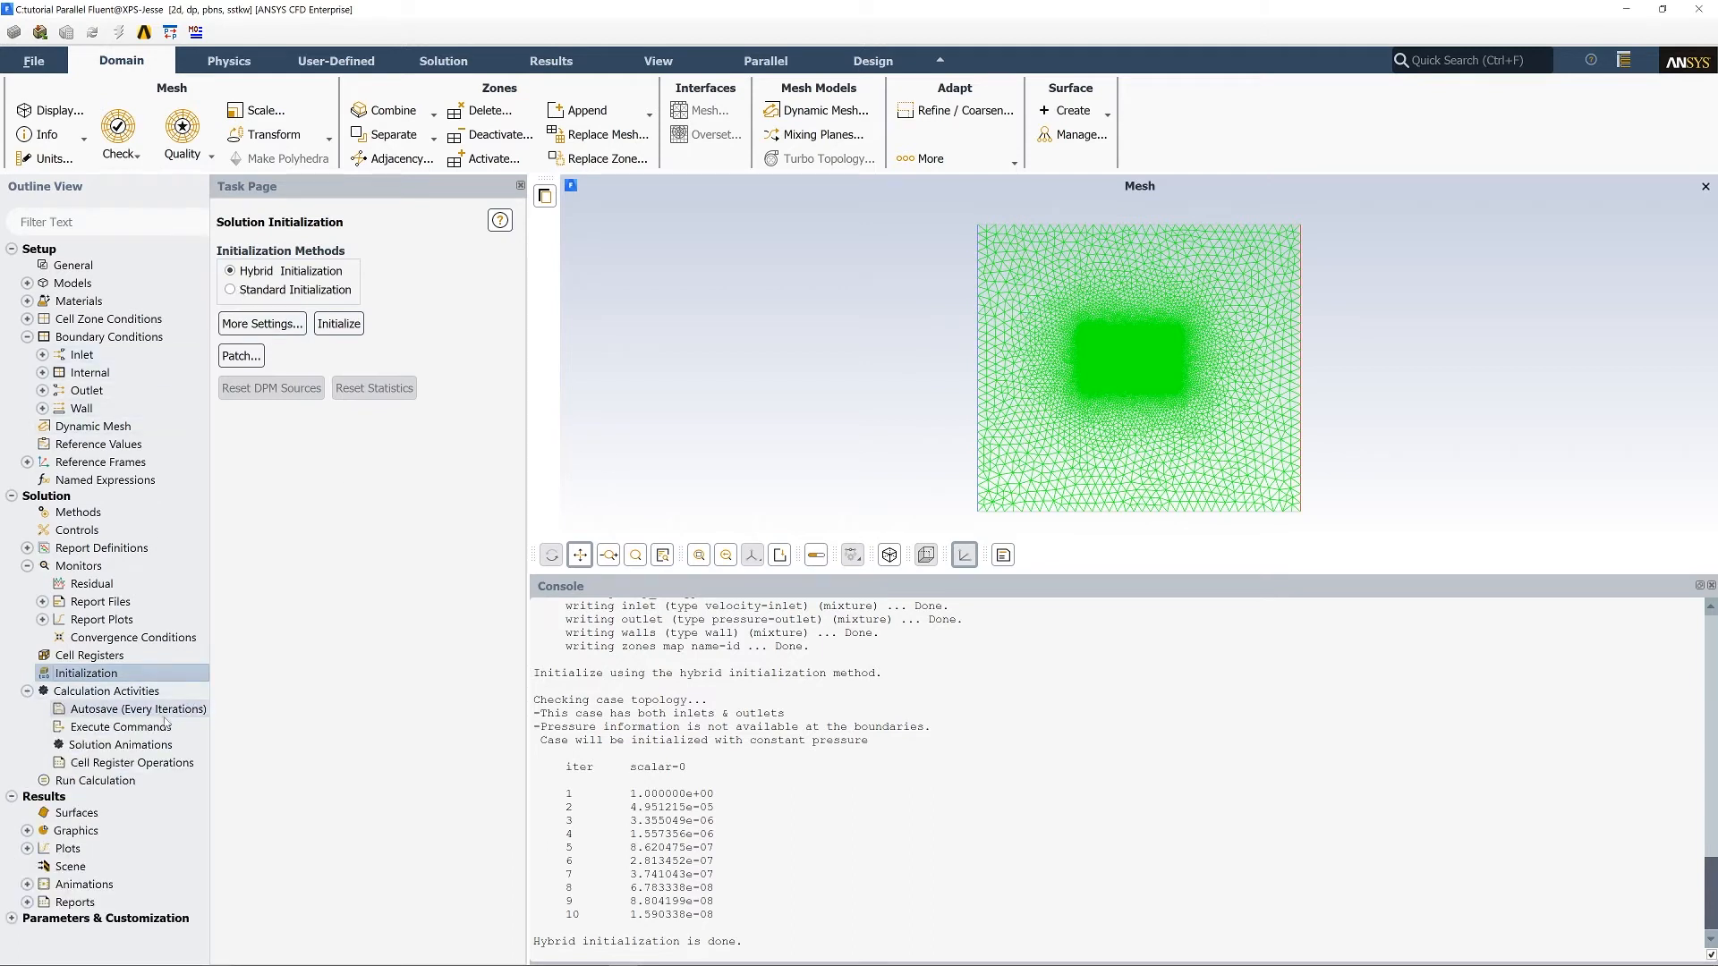
left_click(109, 782)
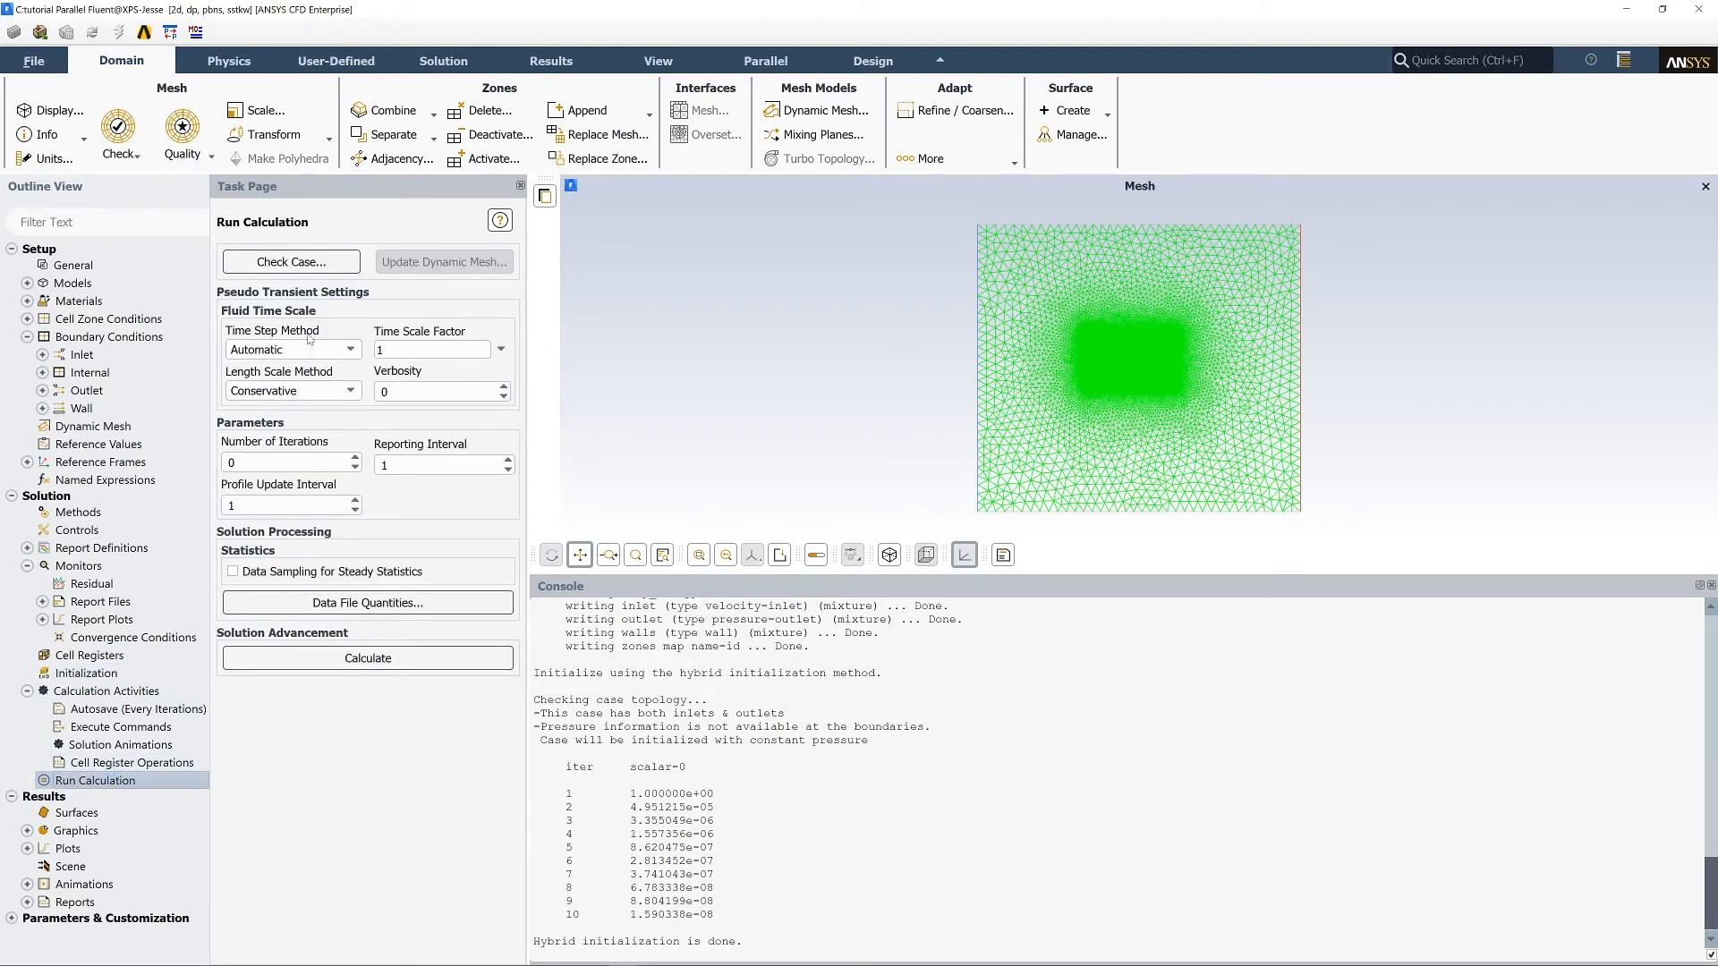
double_click(268, 463)
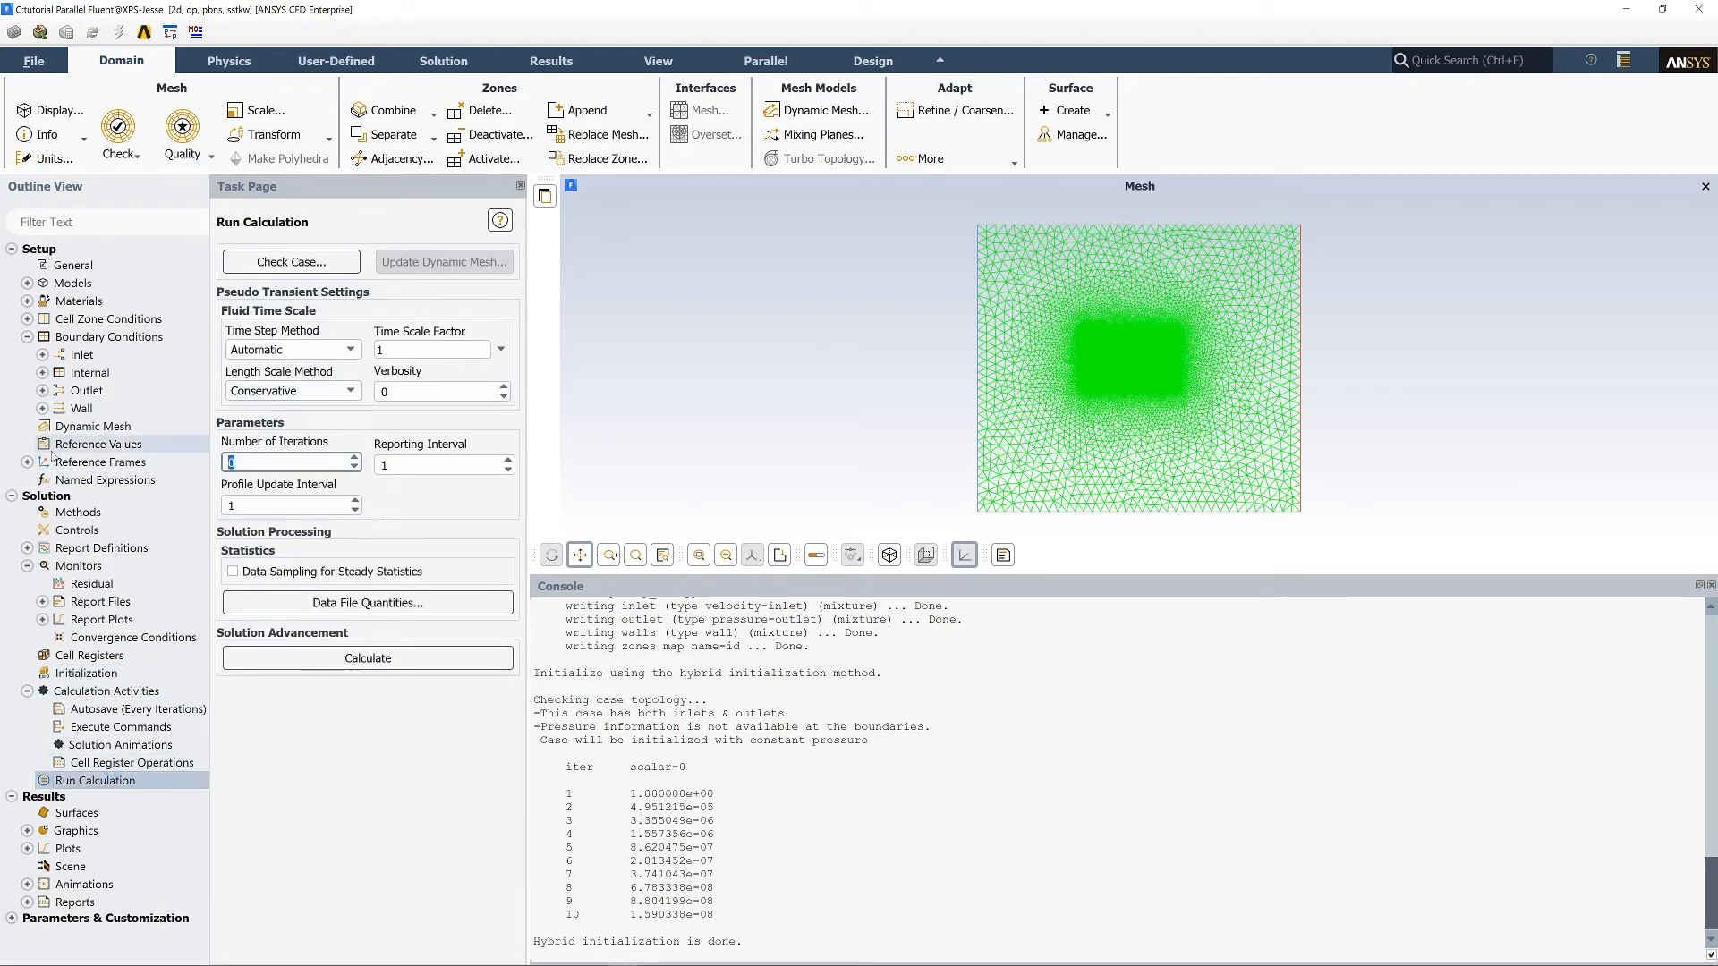
type("1000")
left_click(366, 524)
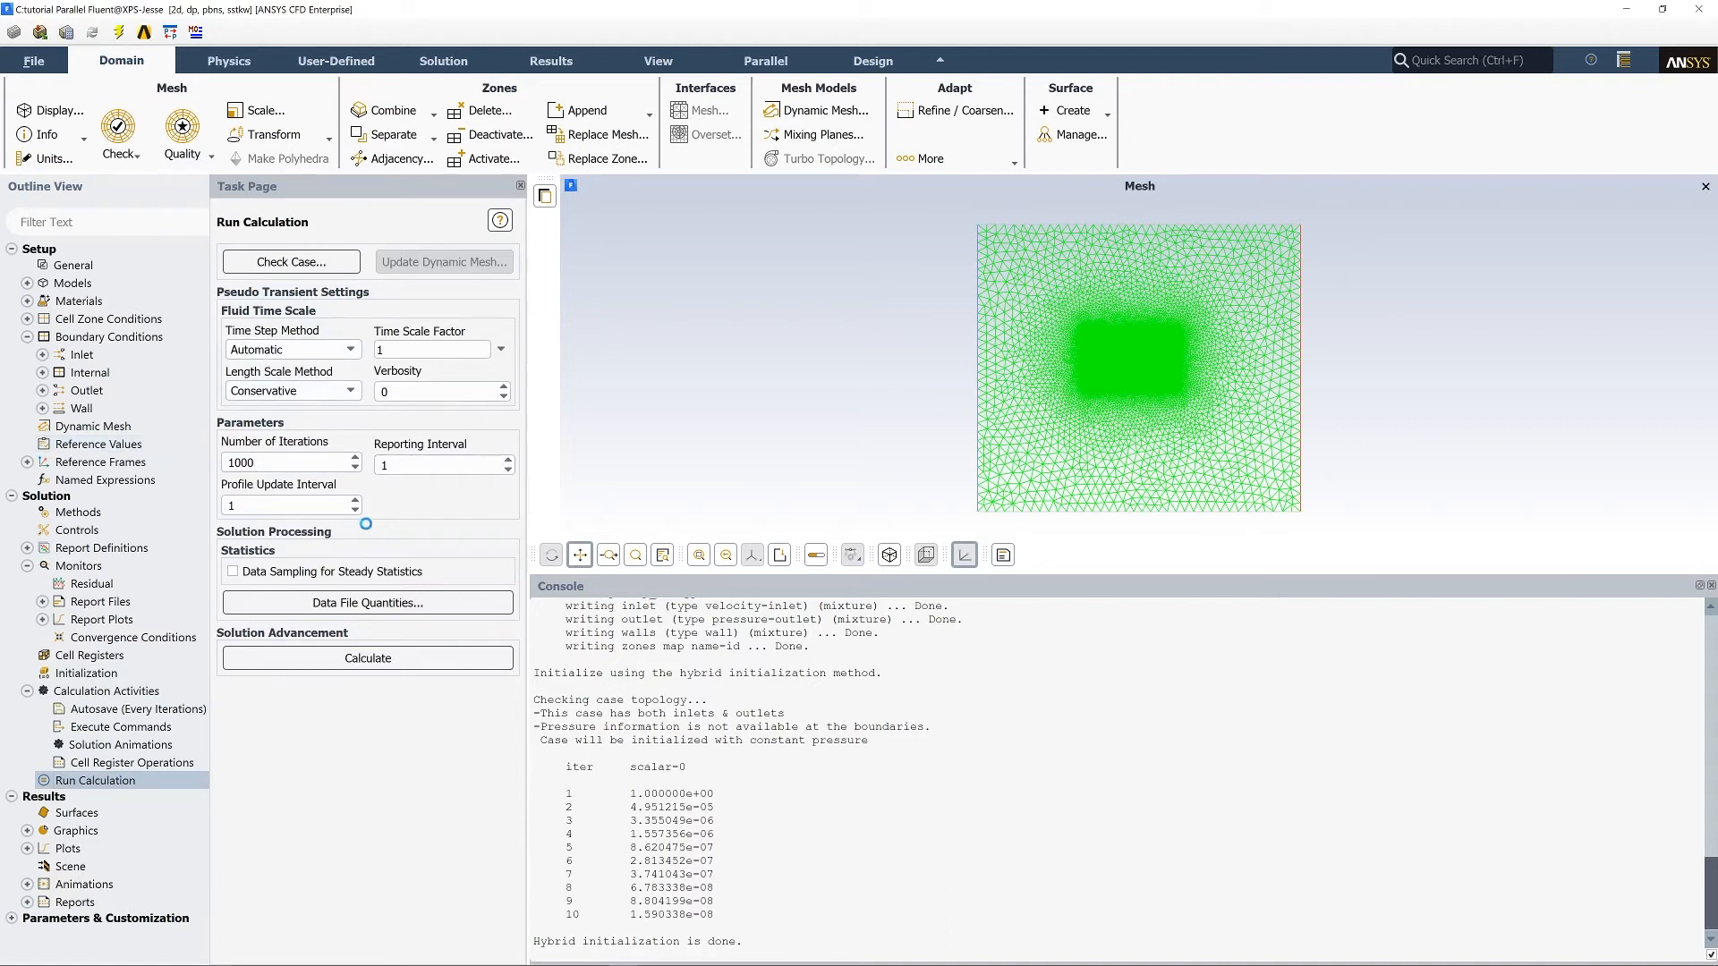
Include all additional quantities in the data file for external postprocessing and accept the selection.
left_click(400, 601)
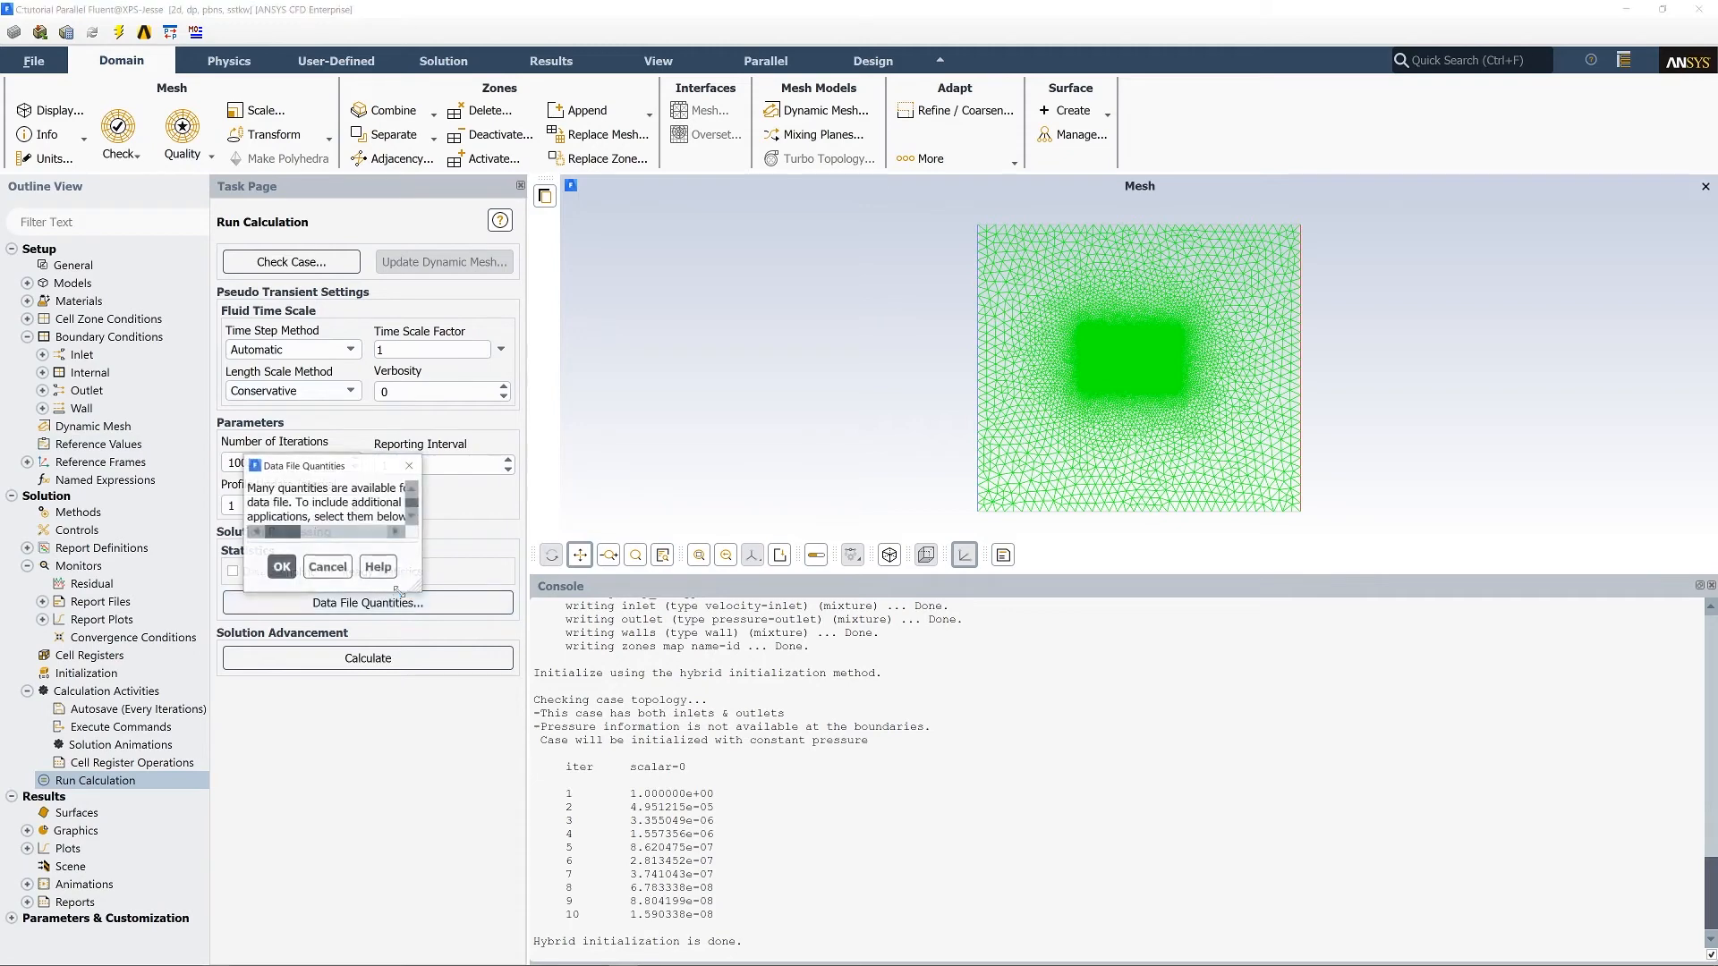
left_click_drag(463, 307, 477, 210)
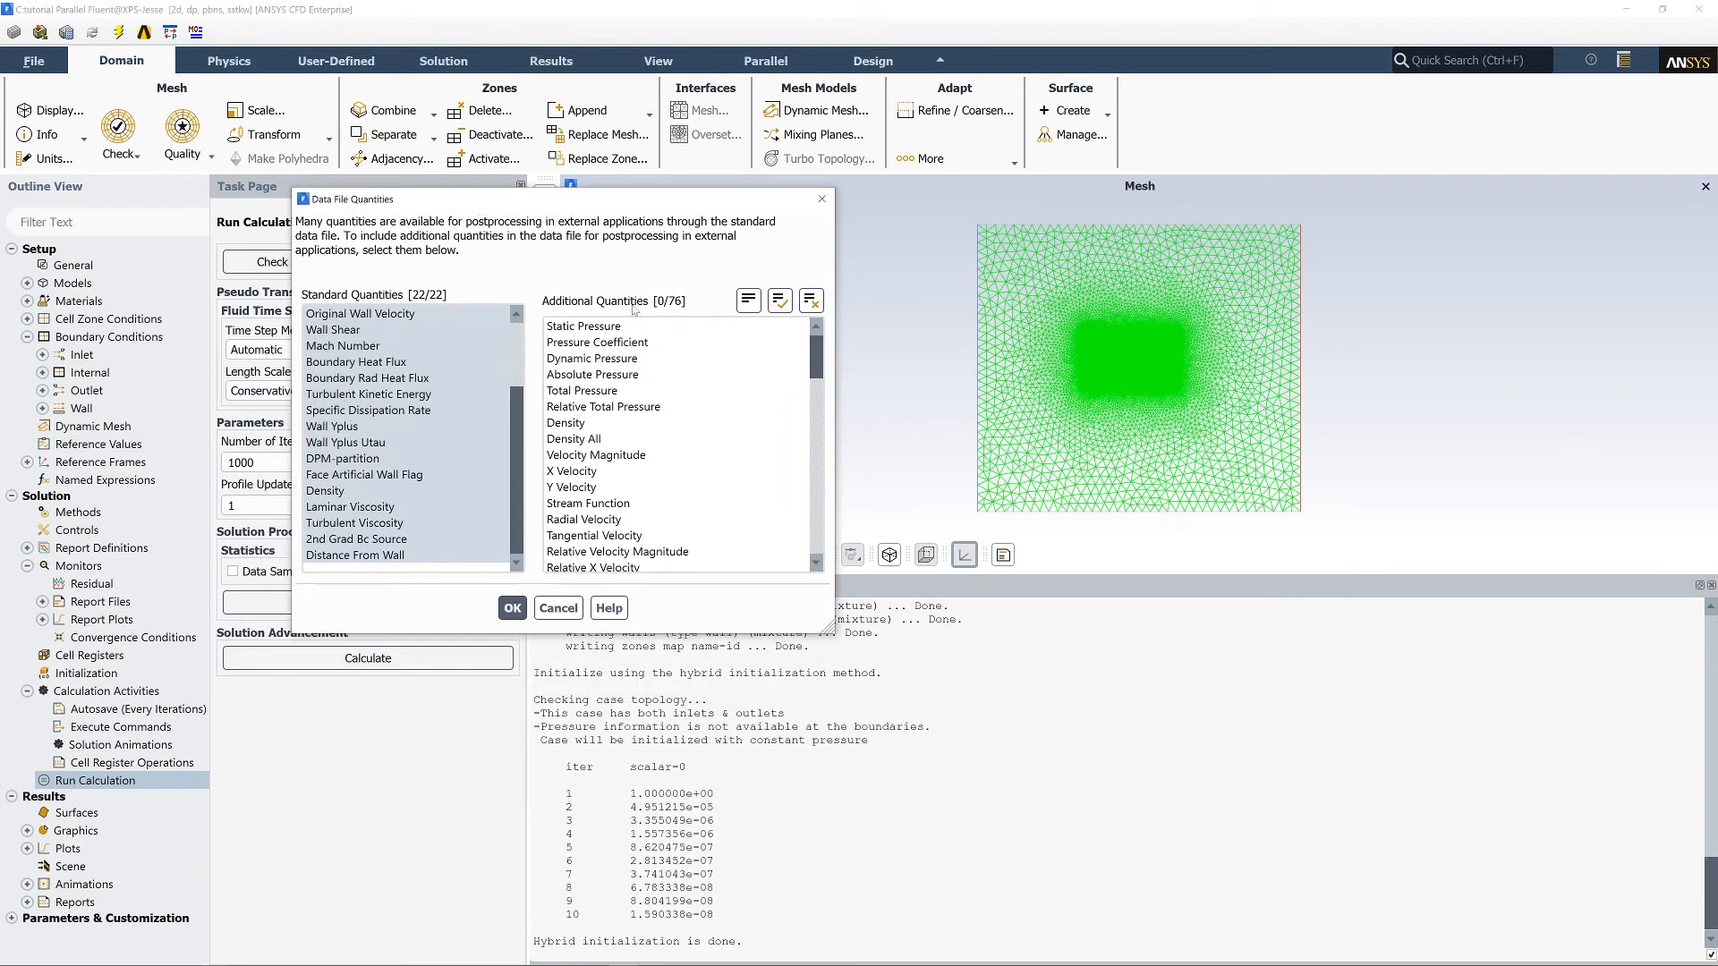
left_click(778, 302)
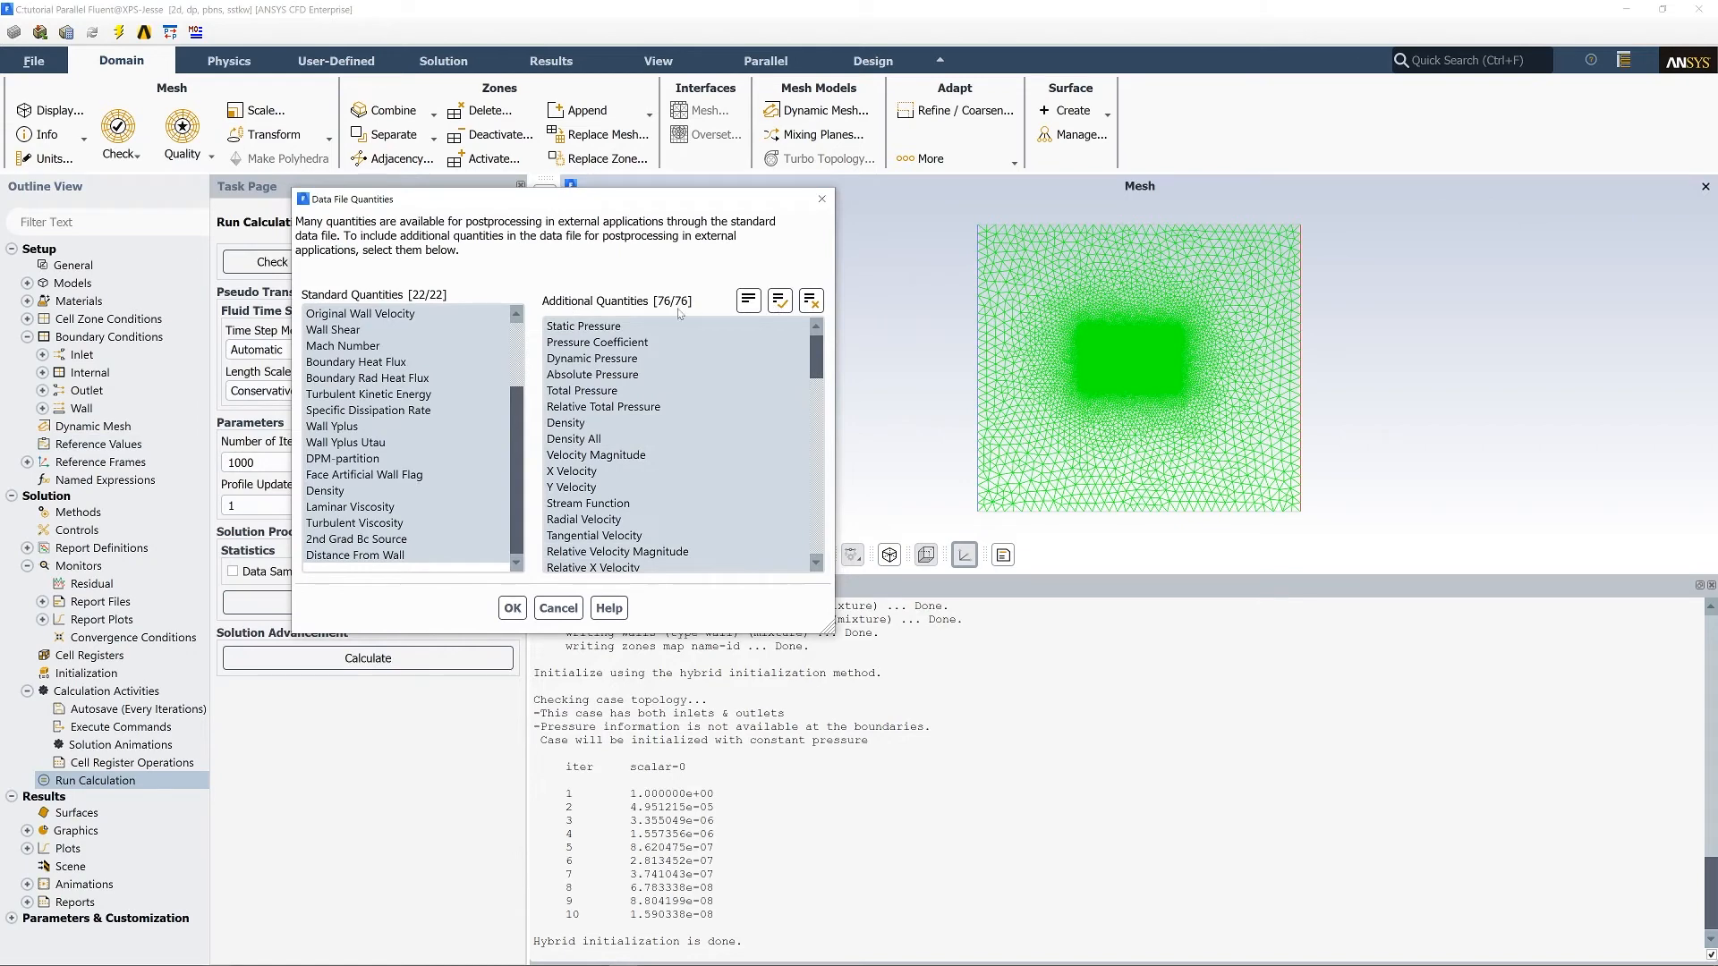
mouse_move(815, 349)
left_mouse_down()
mouse_move(812, 527)
mouse_move(828, 344)
left_mouse_up()
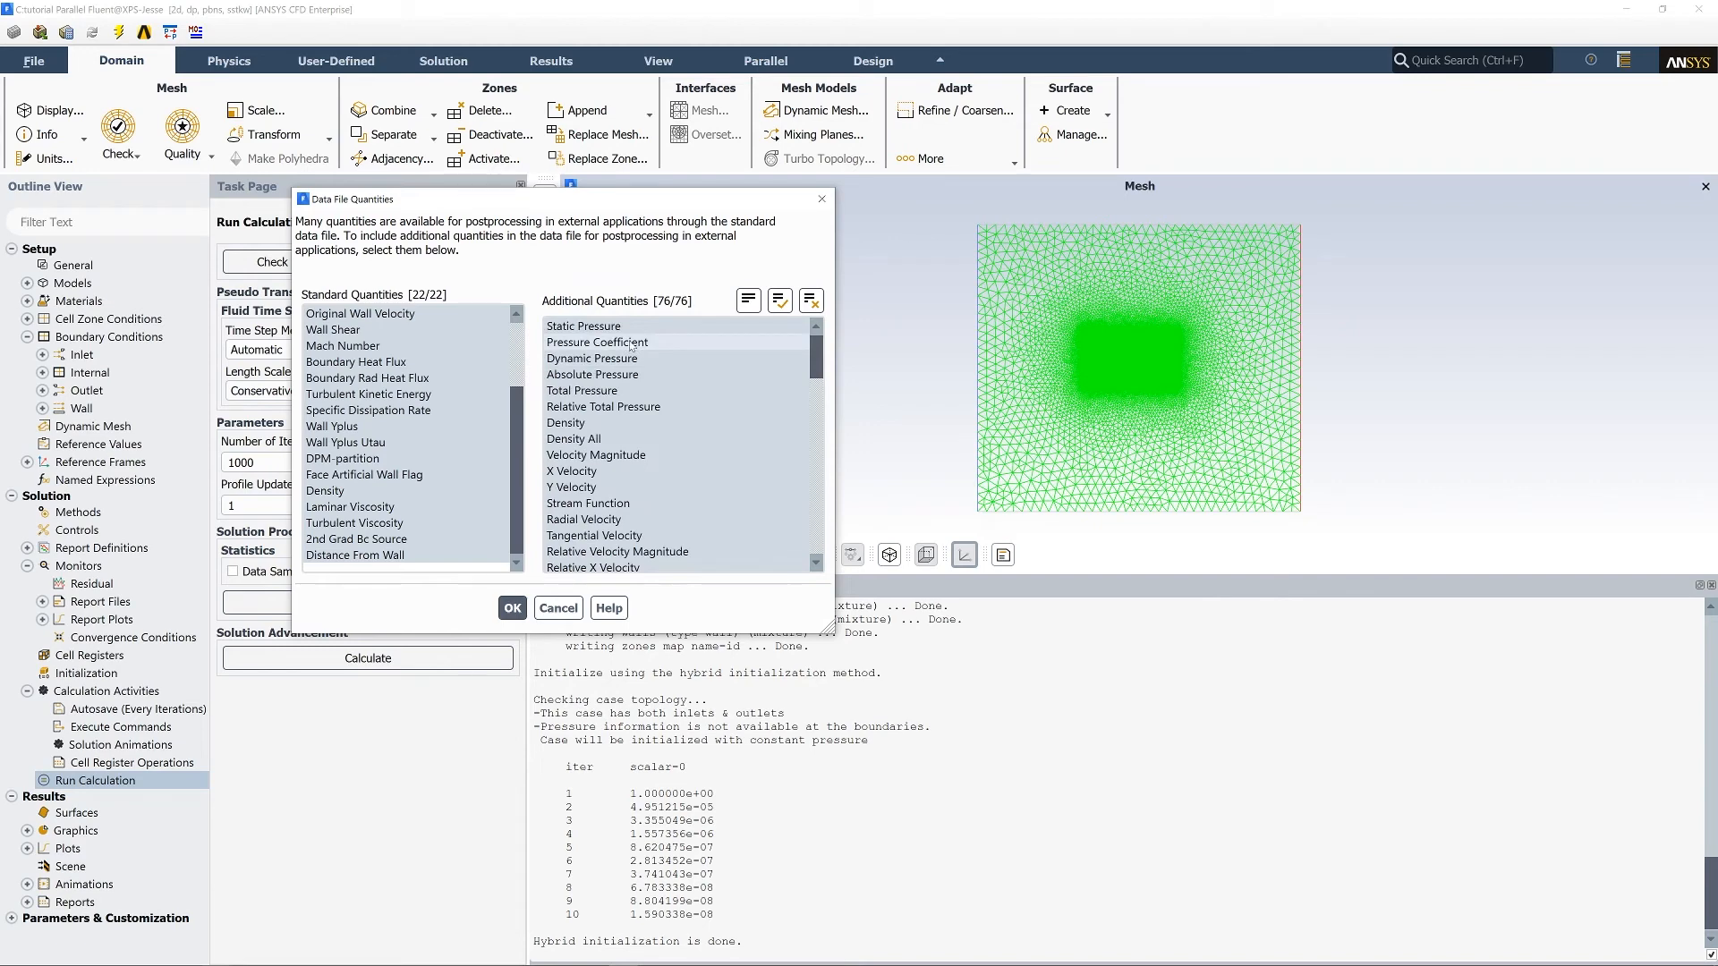
scroll(748, 356, "down", 9)
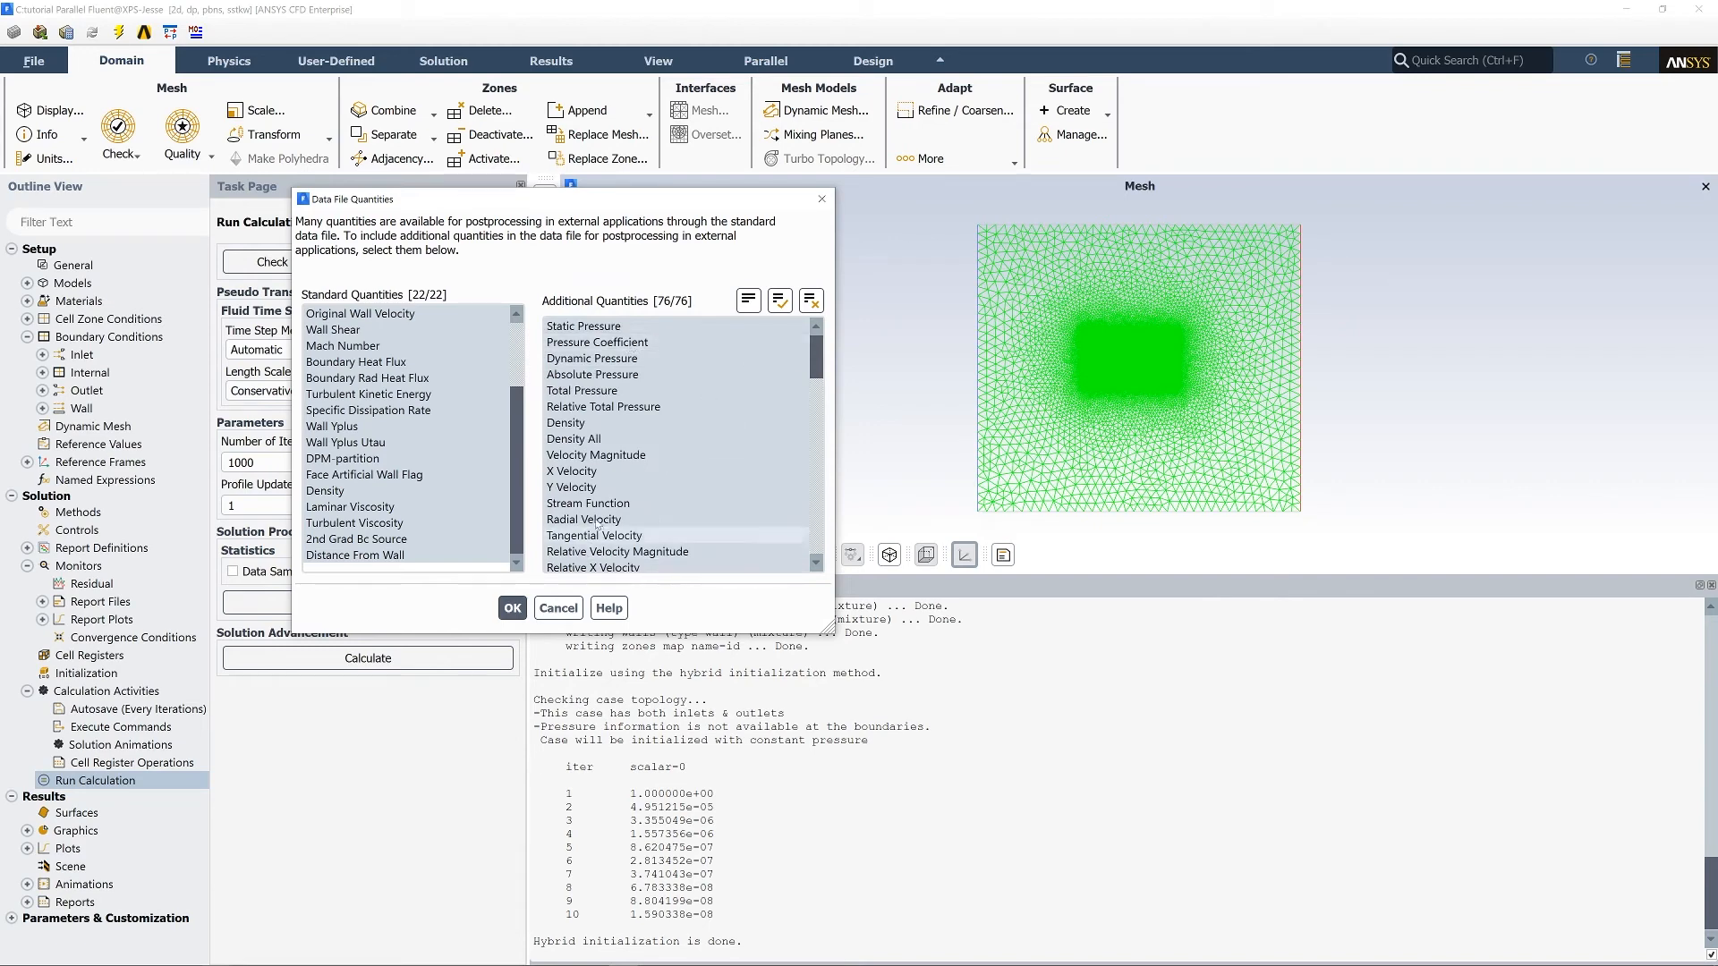
left_click(512, 608)
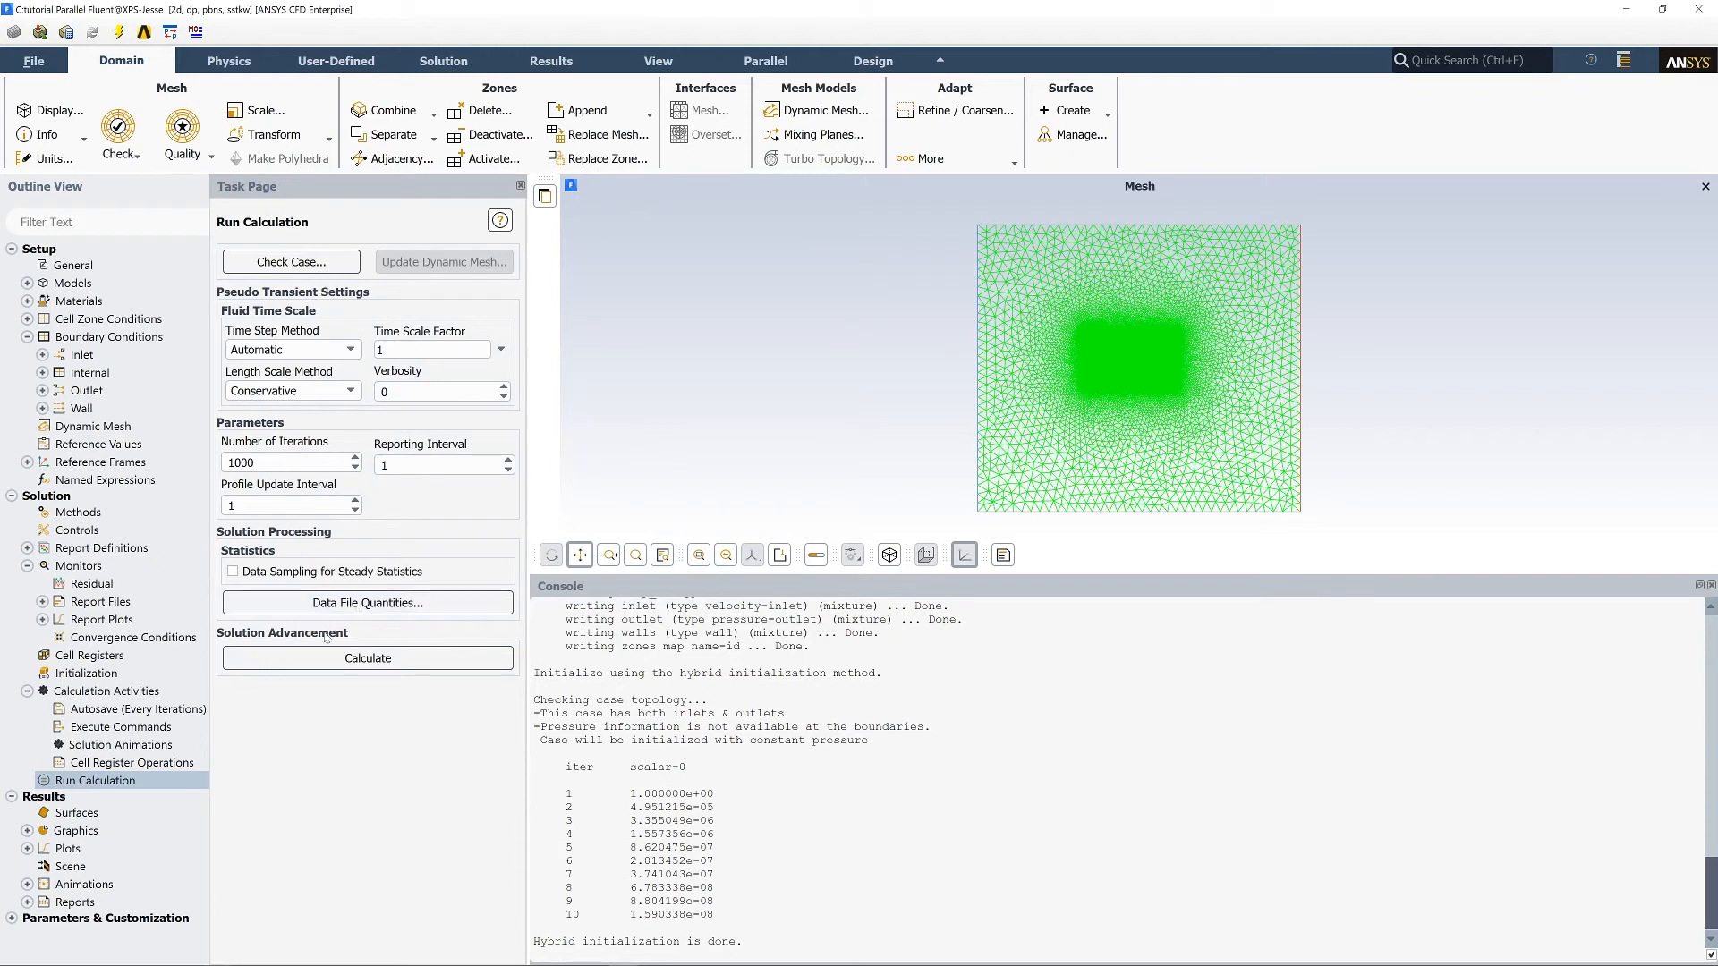
Run the calculation while monitoring the scaled residuals, and dismiss the notice when it finishes.
left_click(311, 659)
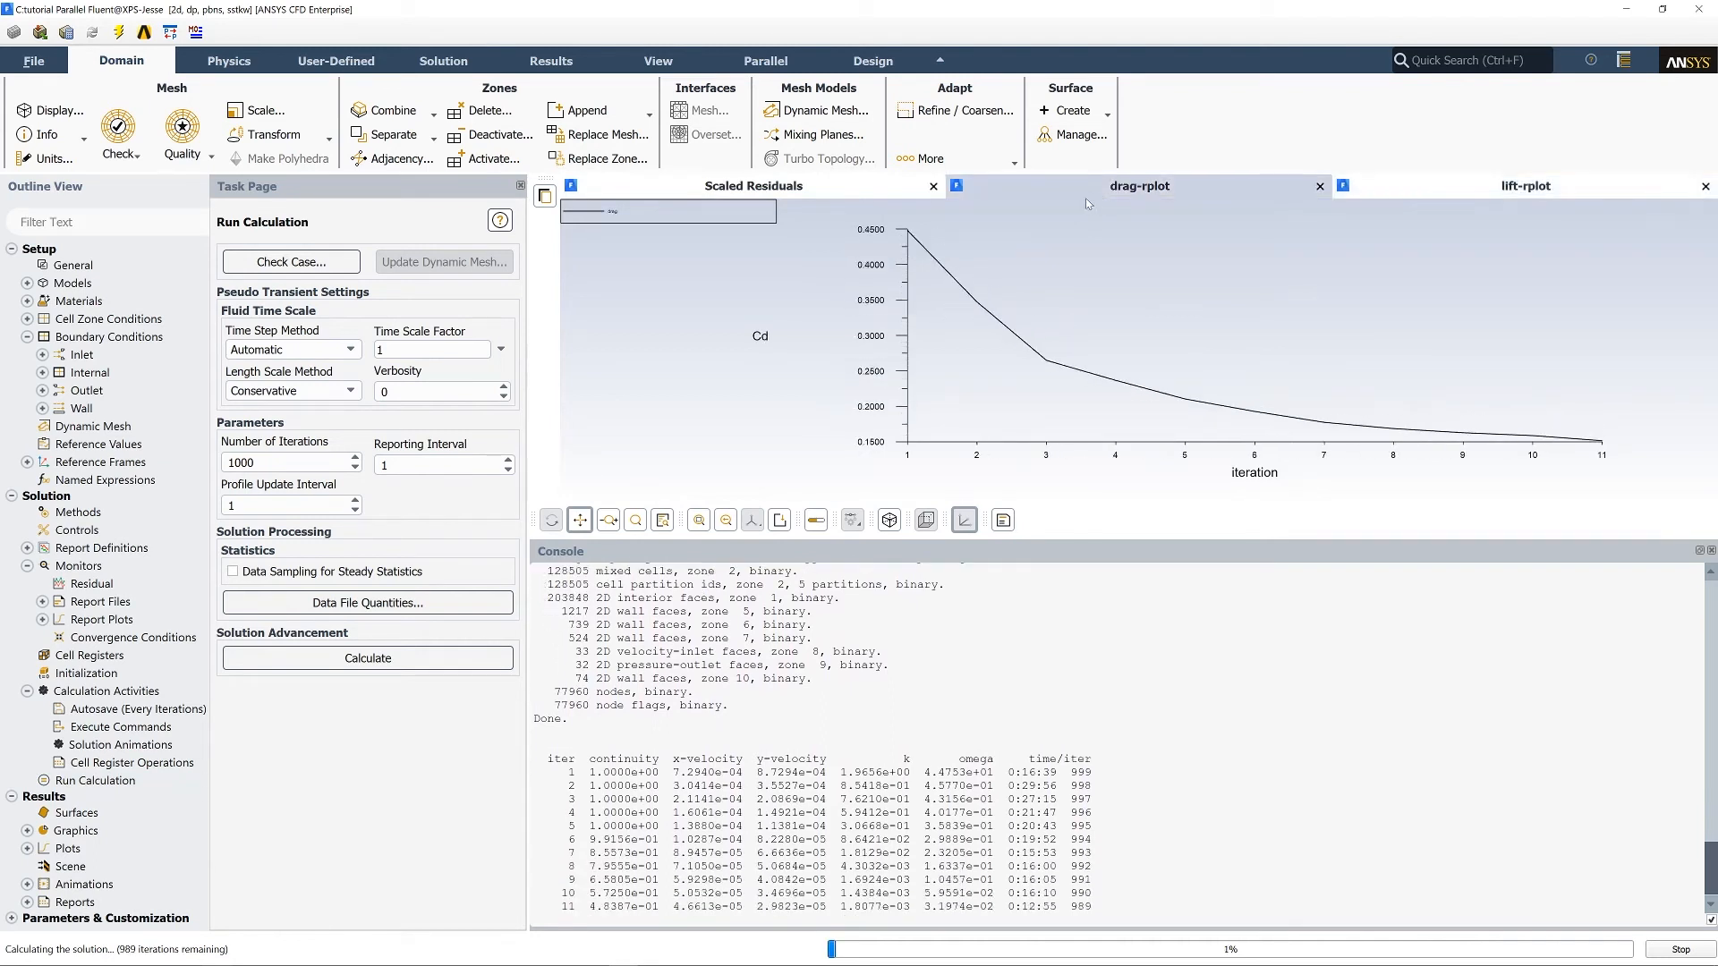
left_click(832, 190)
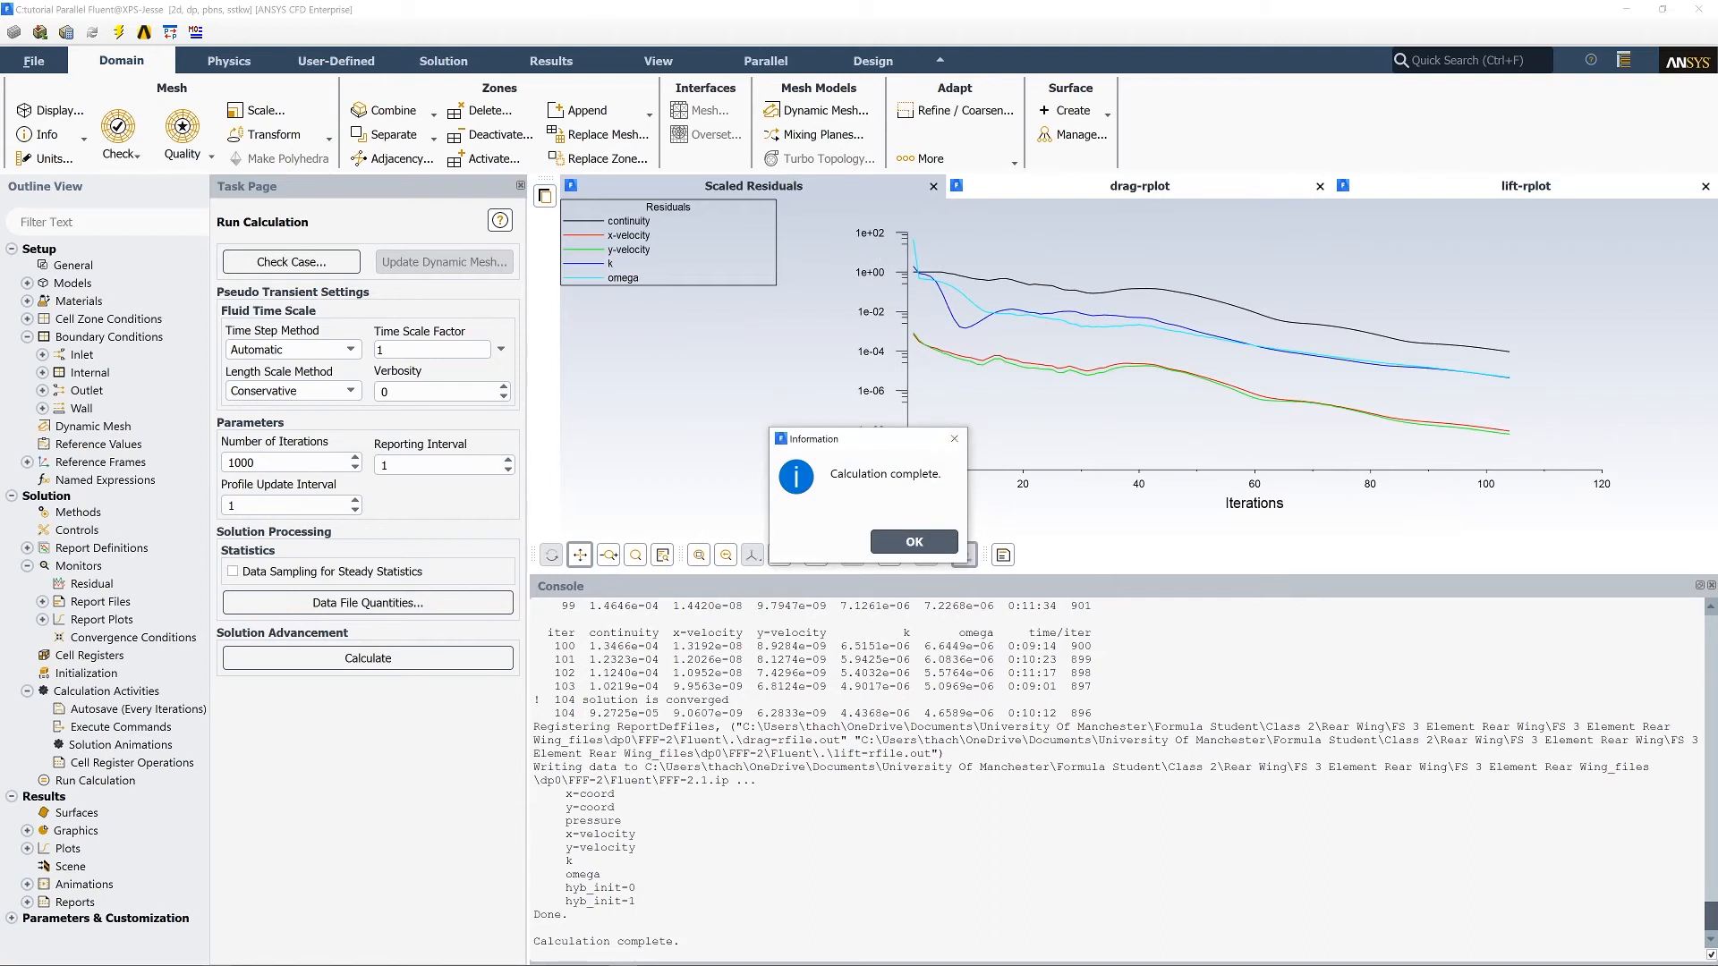
left_click(904, 543)
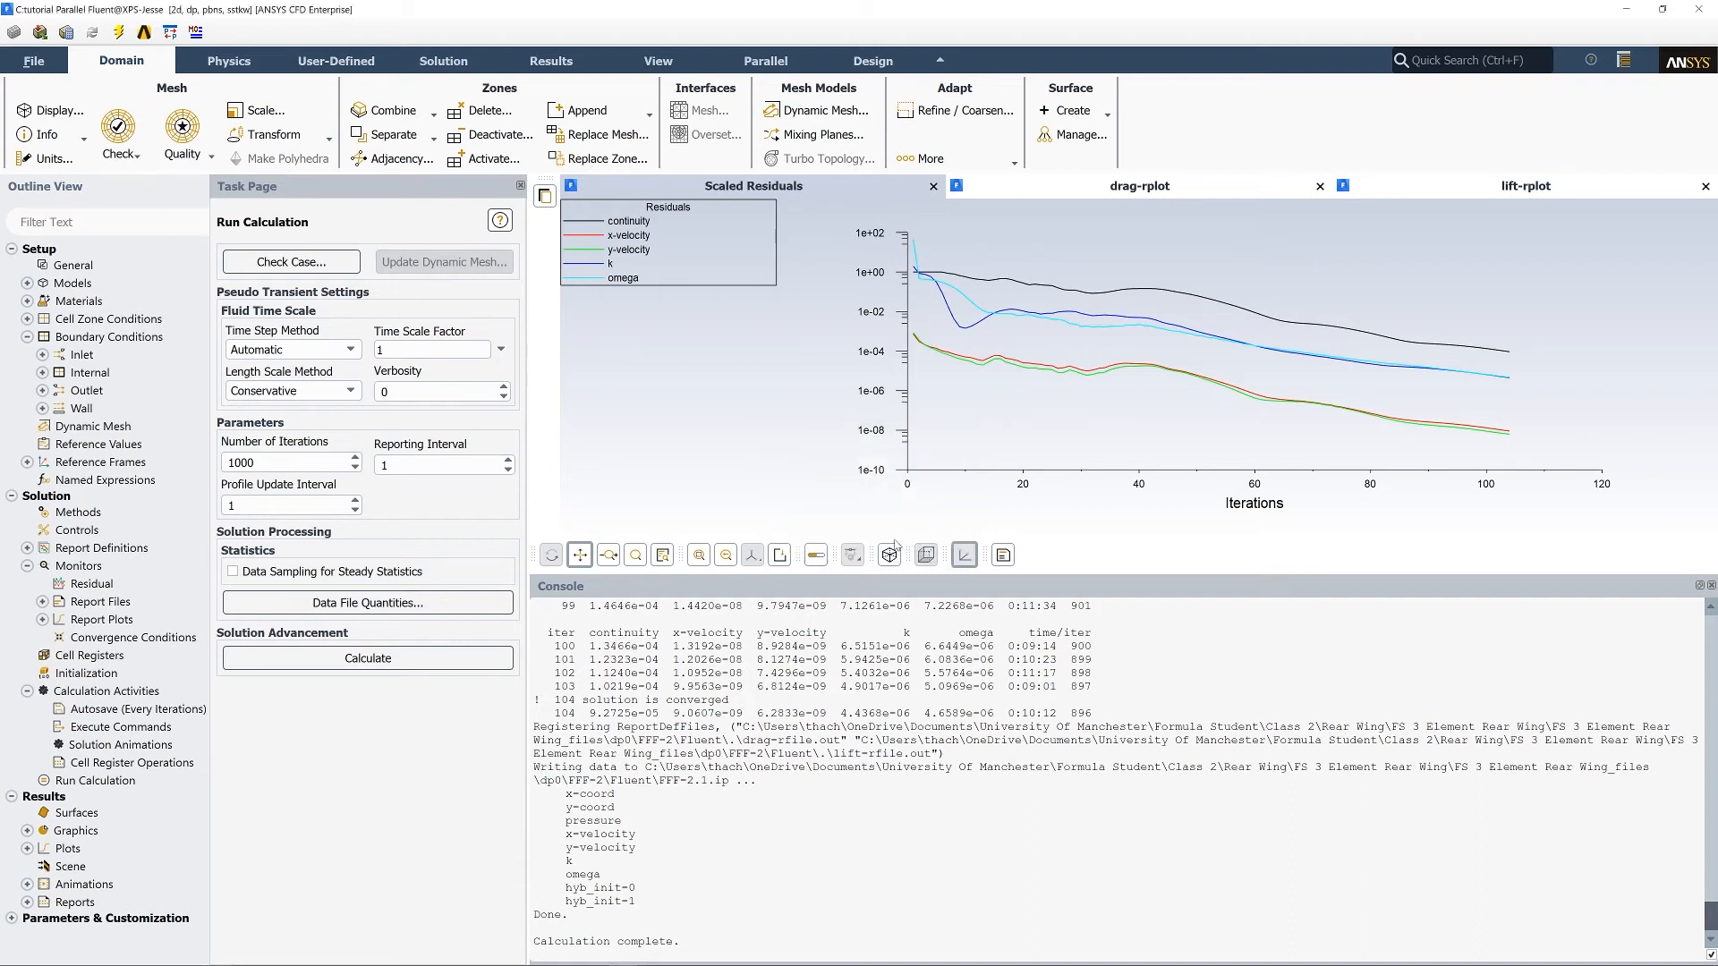
Examine the drag and lift coefficient plots and the scaled residuals for convergence.
left_click(1195, 177)
left_click(1479, 188)
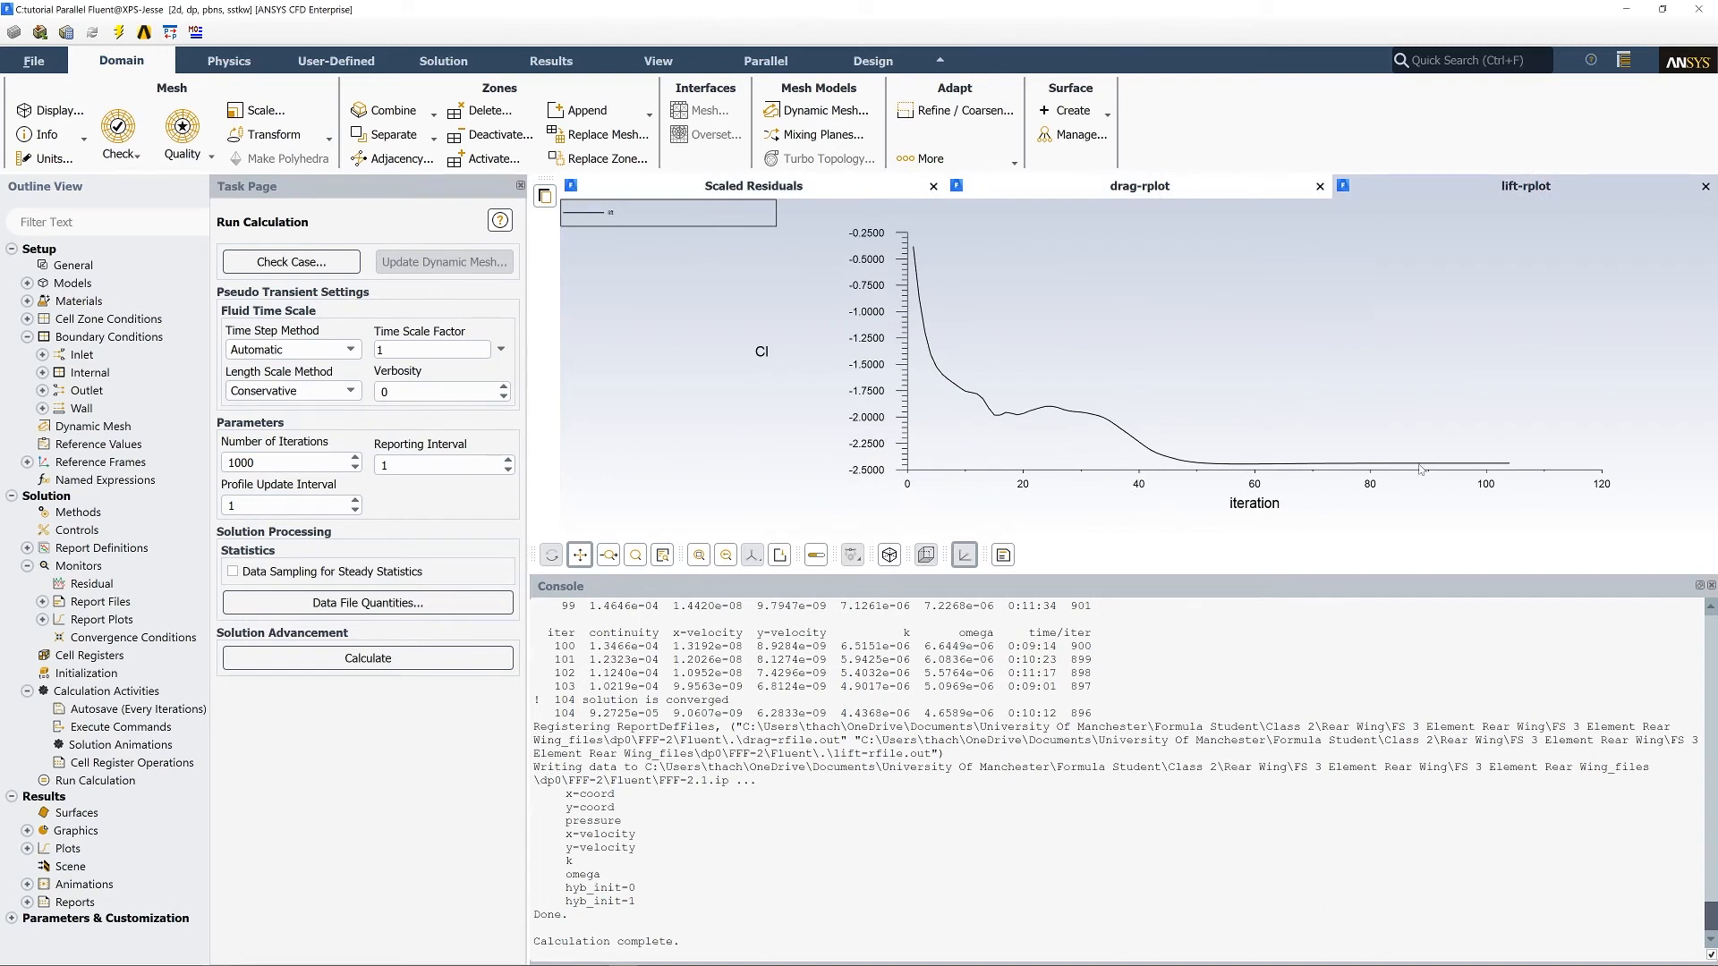
left_click(1205, 196)
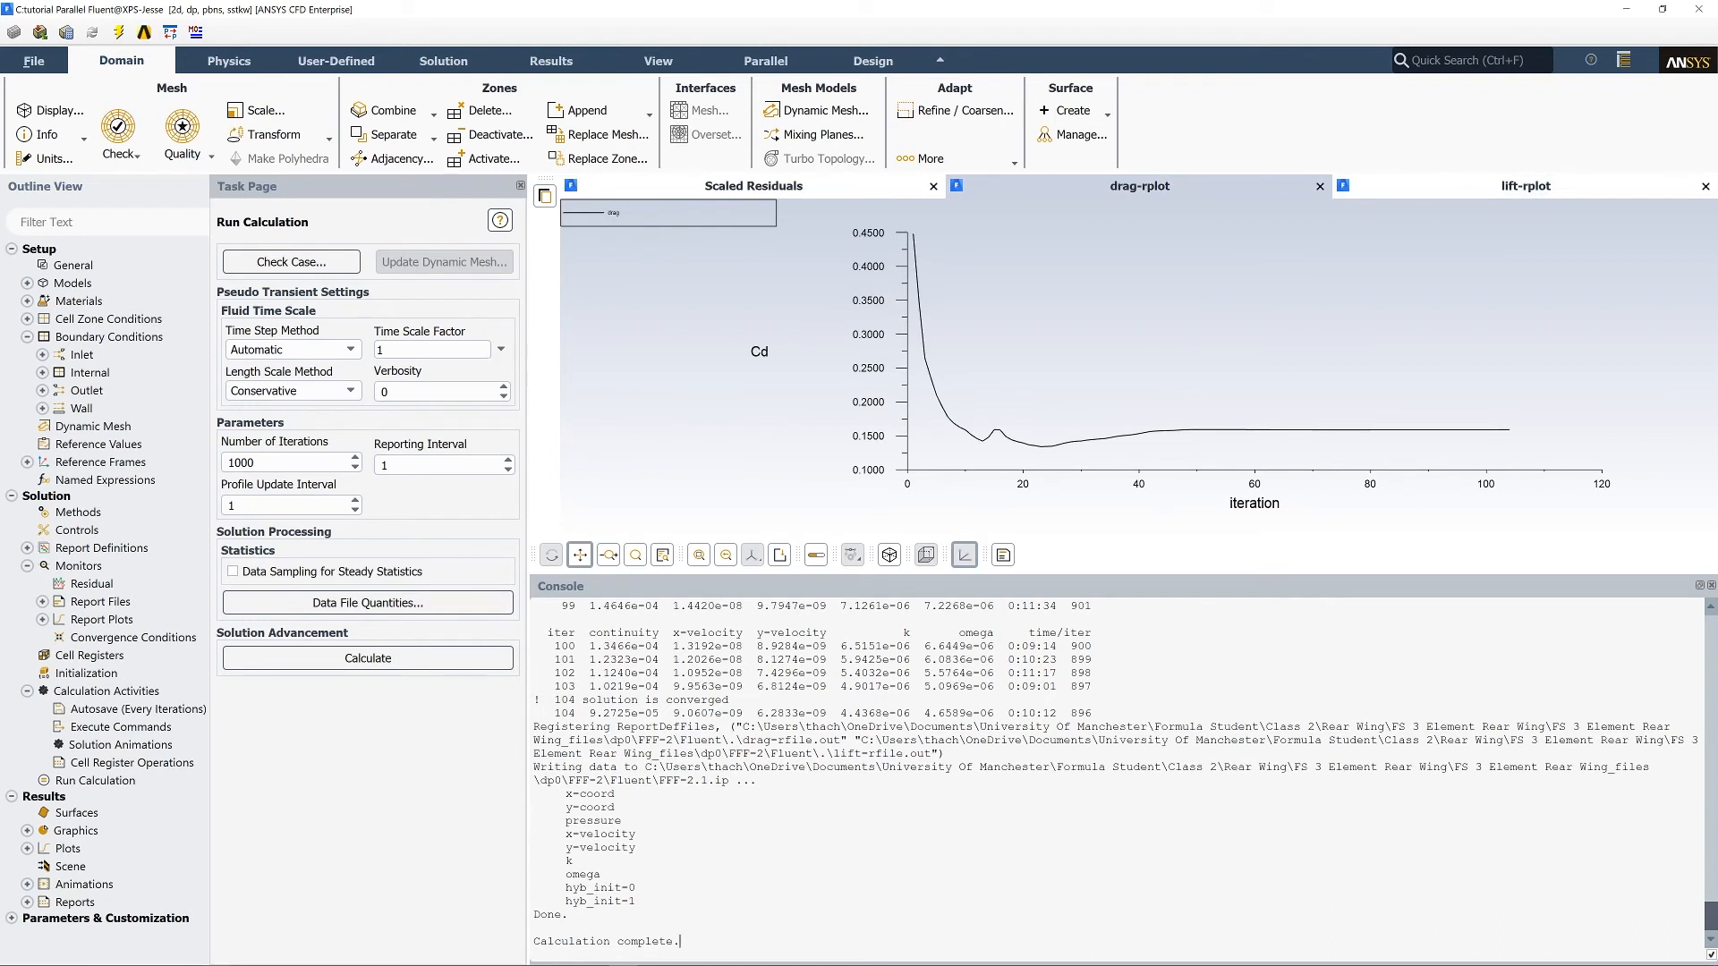
left_click(1432, 192)
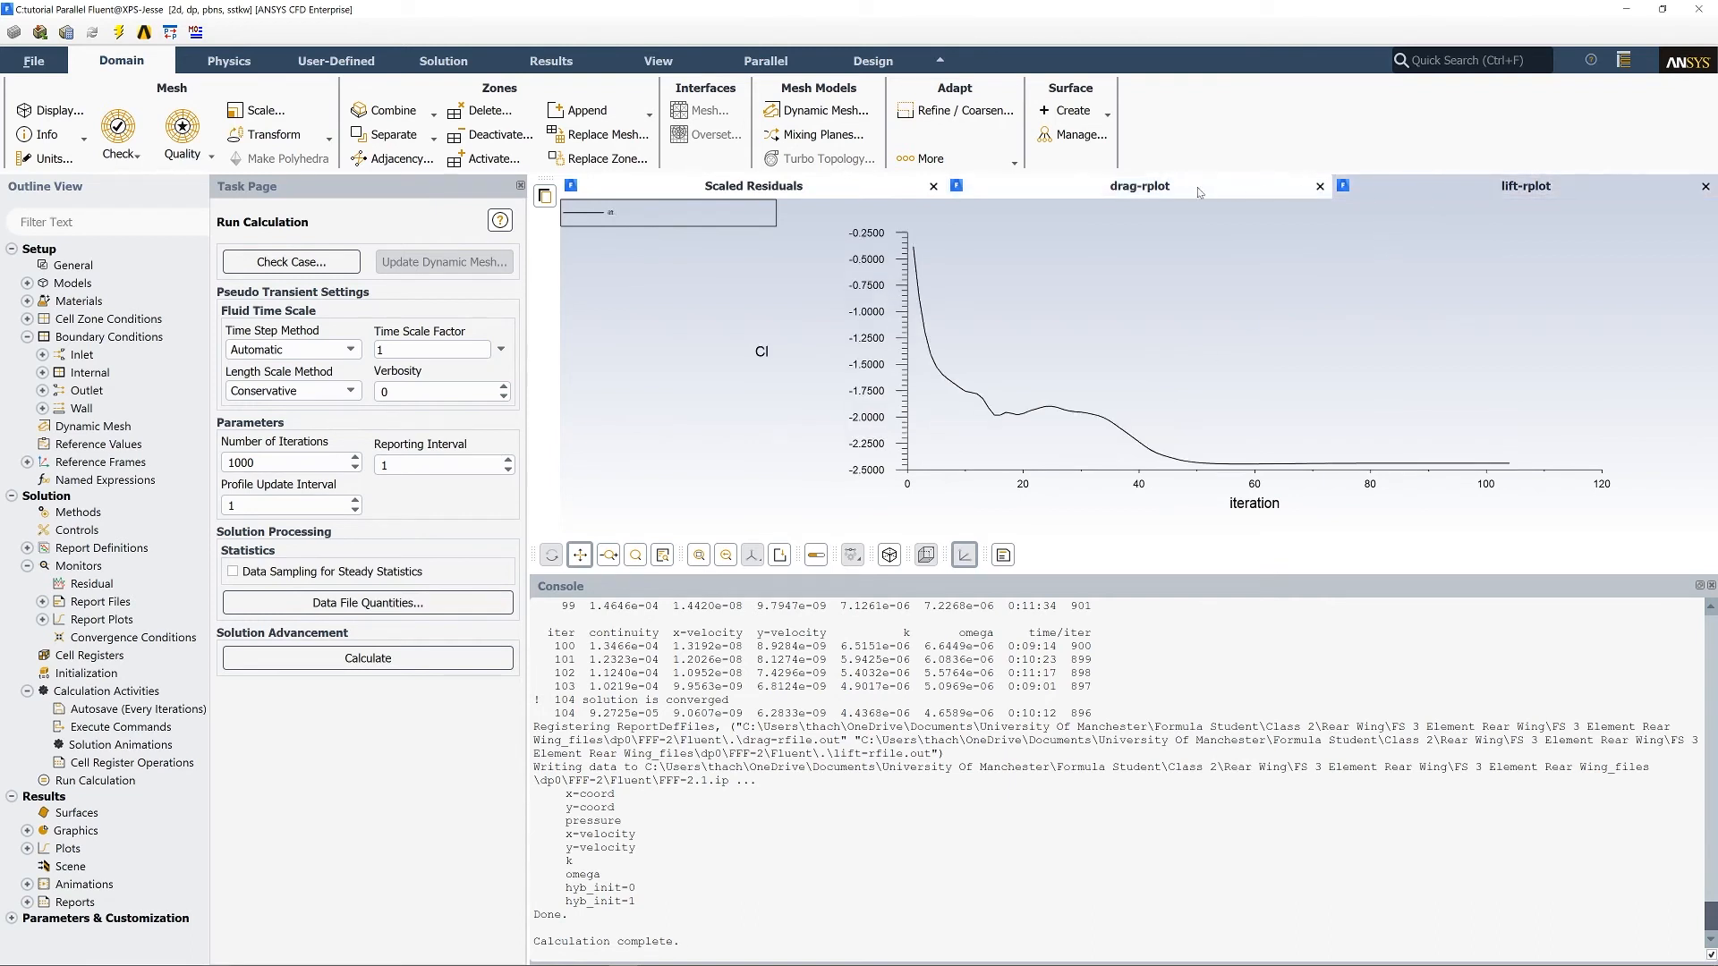
left_click(1199, 190)
left_click(731, 190)
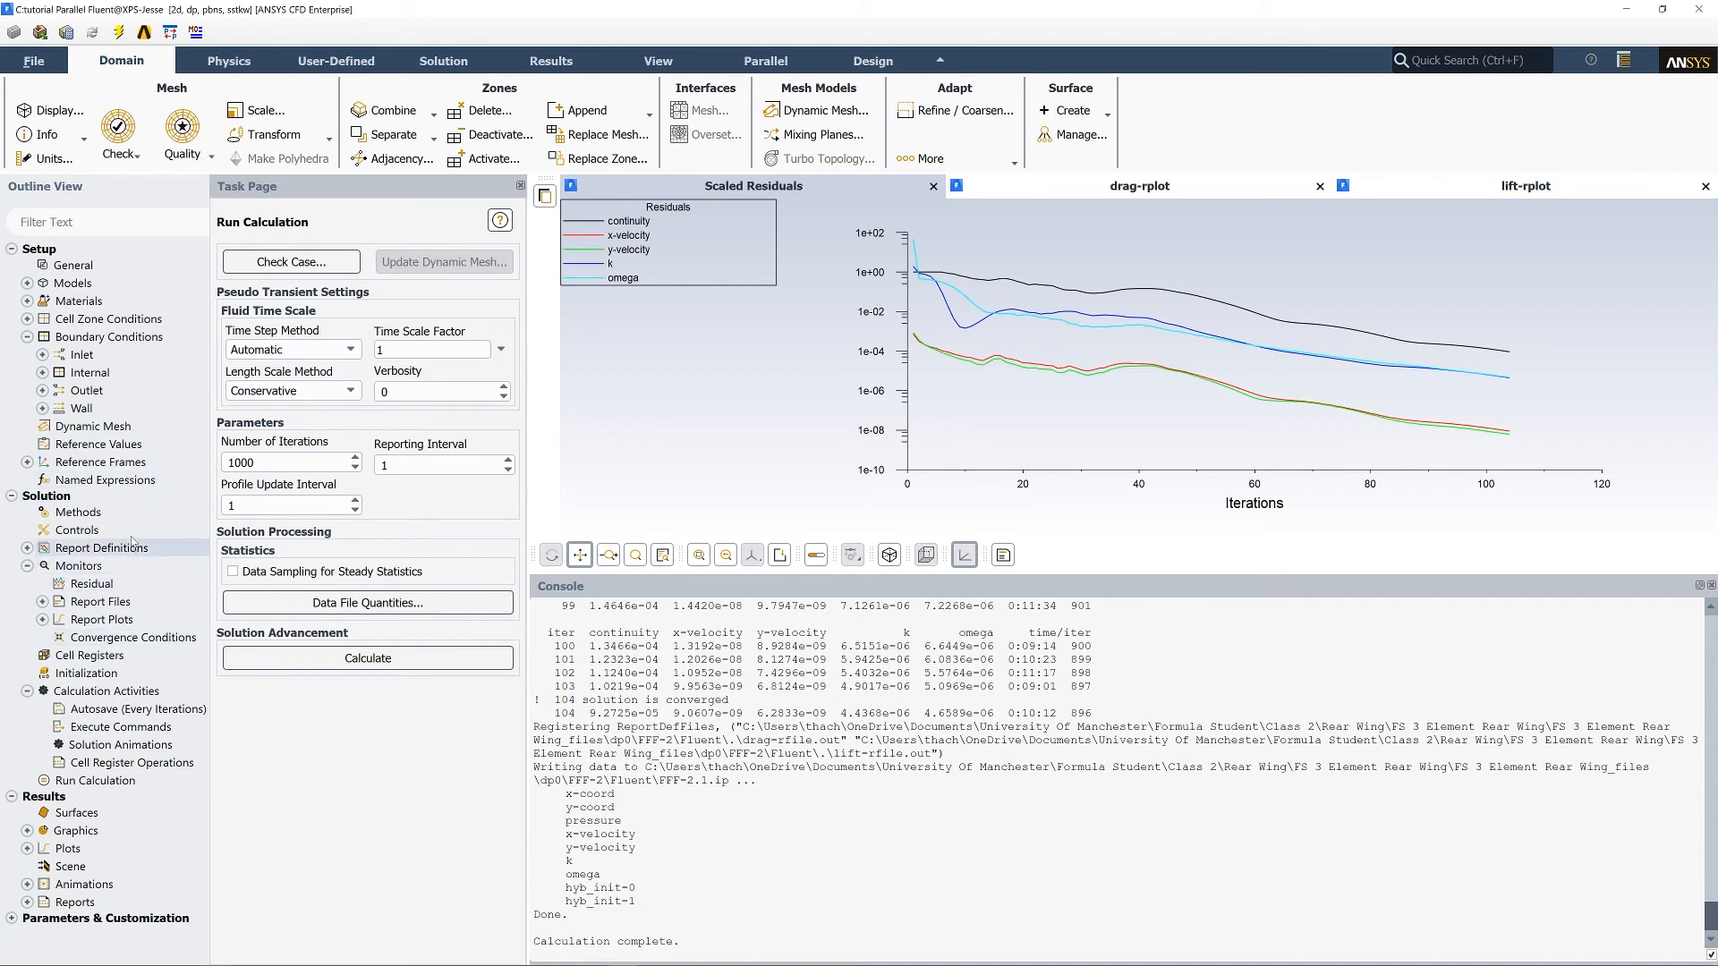
Review the spatial discretization schemes in the solution methods for pressure, momentum, turbulent kinetic energy and specific dissipation rate.
left_click(78, 511)
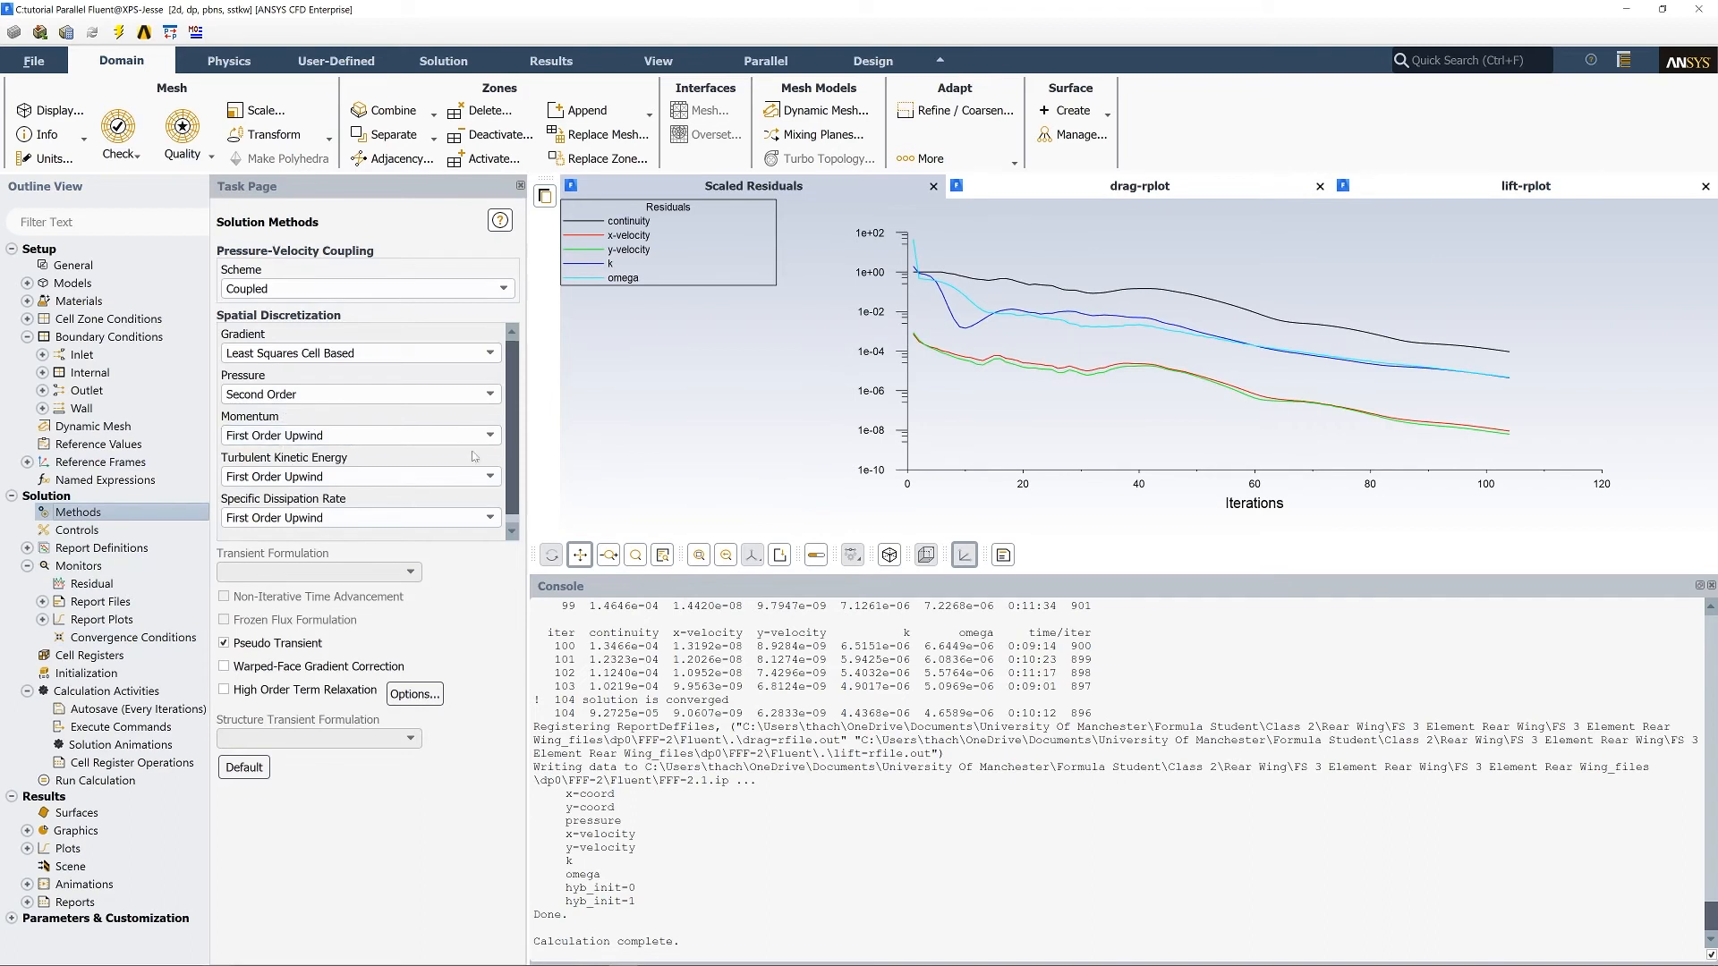
scroll(517, 436, "down", 1)
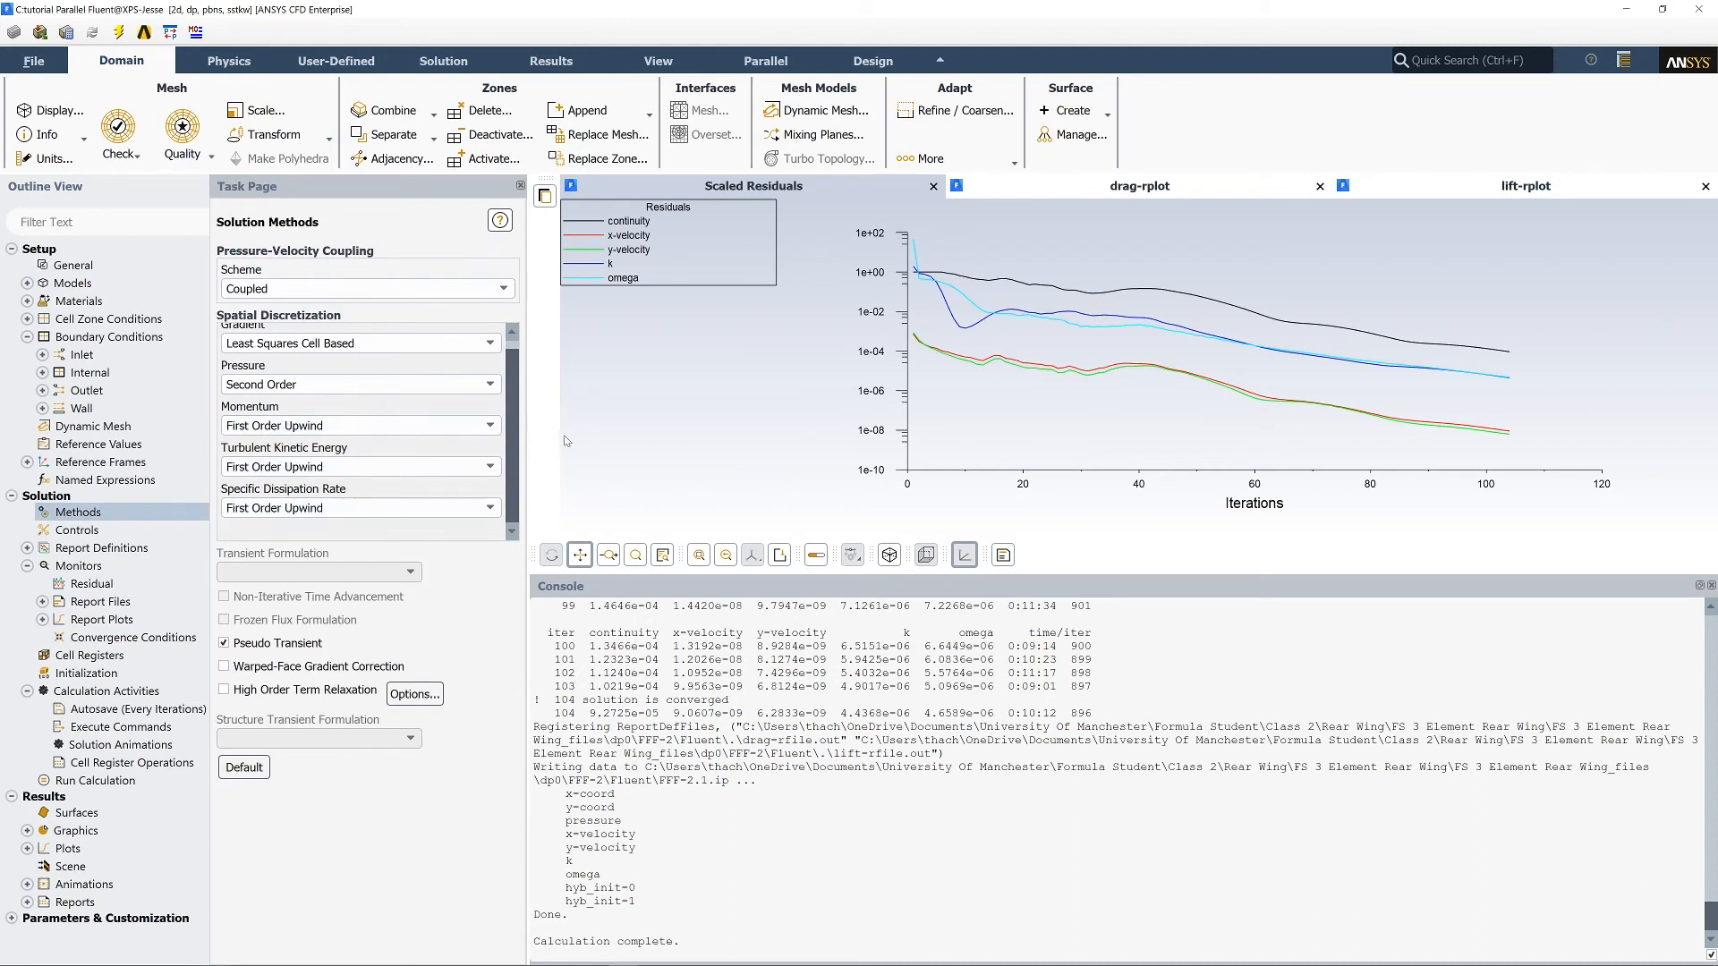
scroll(522, 440, "up", 1)
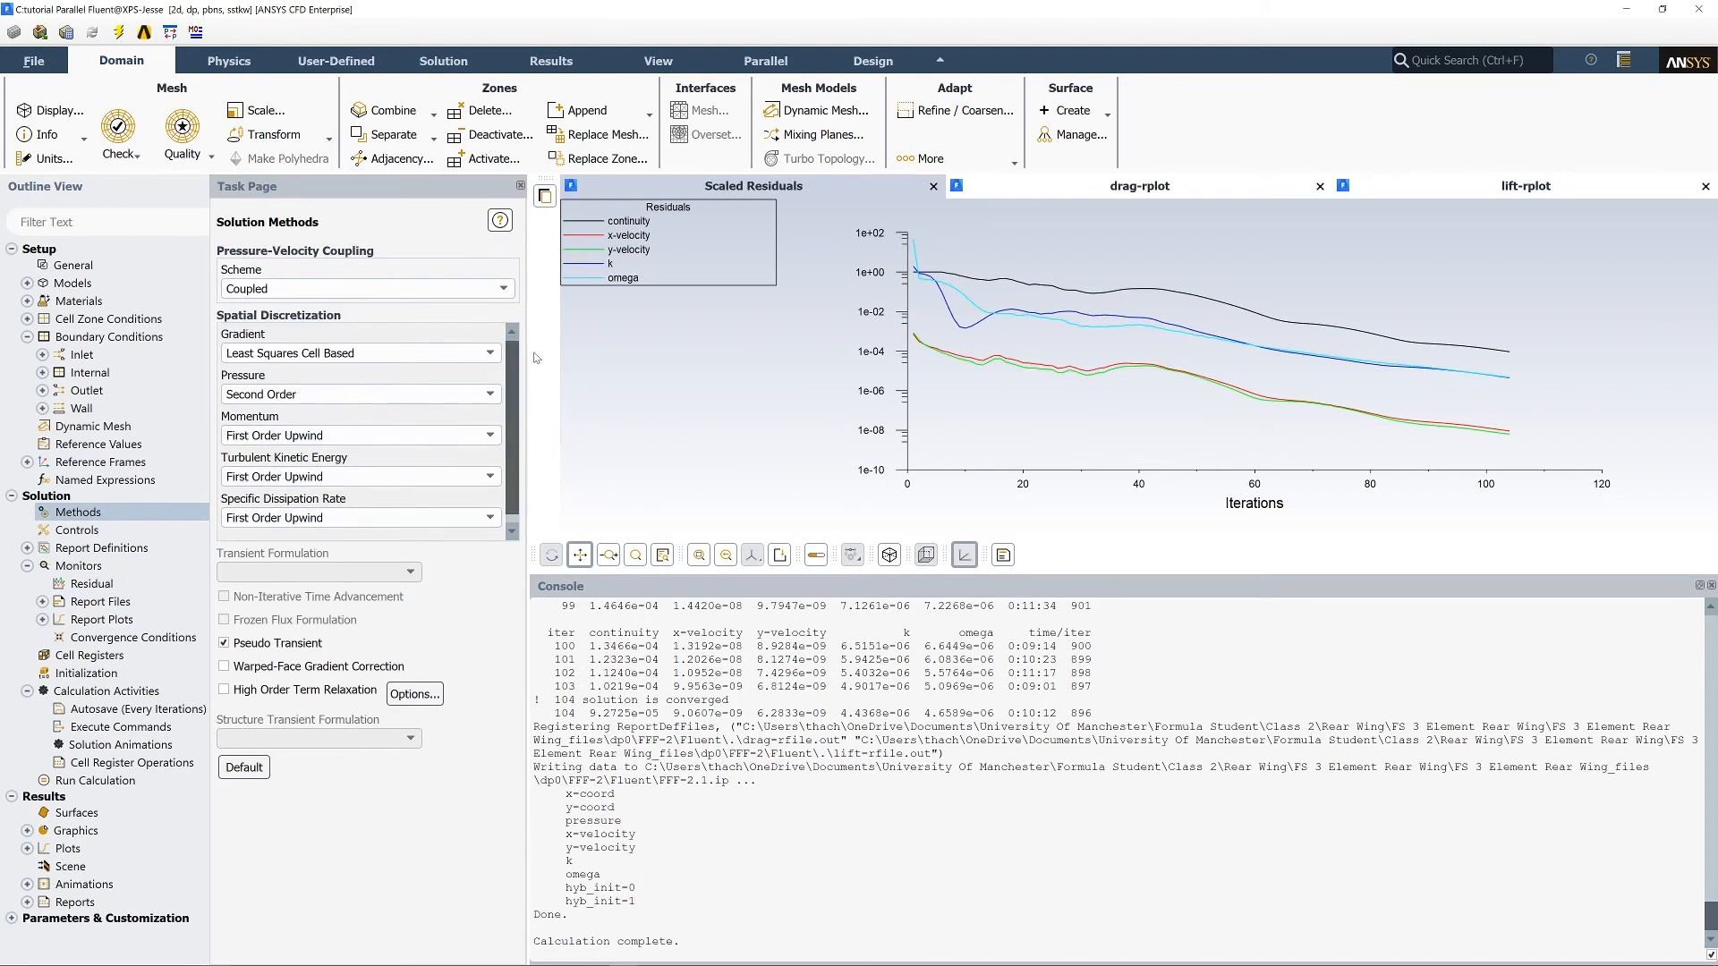
scroll(528, 447, "down", 1)
scroll(526, 479, "up", 1)
scroll(523, 412, "down", 1)
scroll(526, 420, "up", 1)
scroll(528, 356, "down", 1)
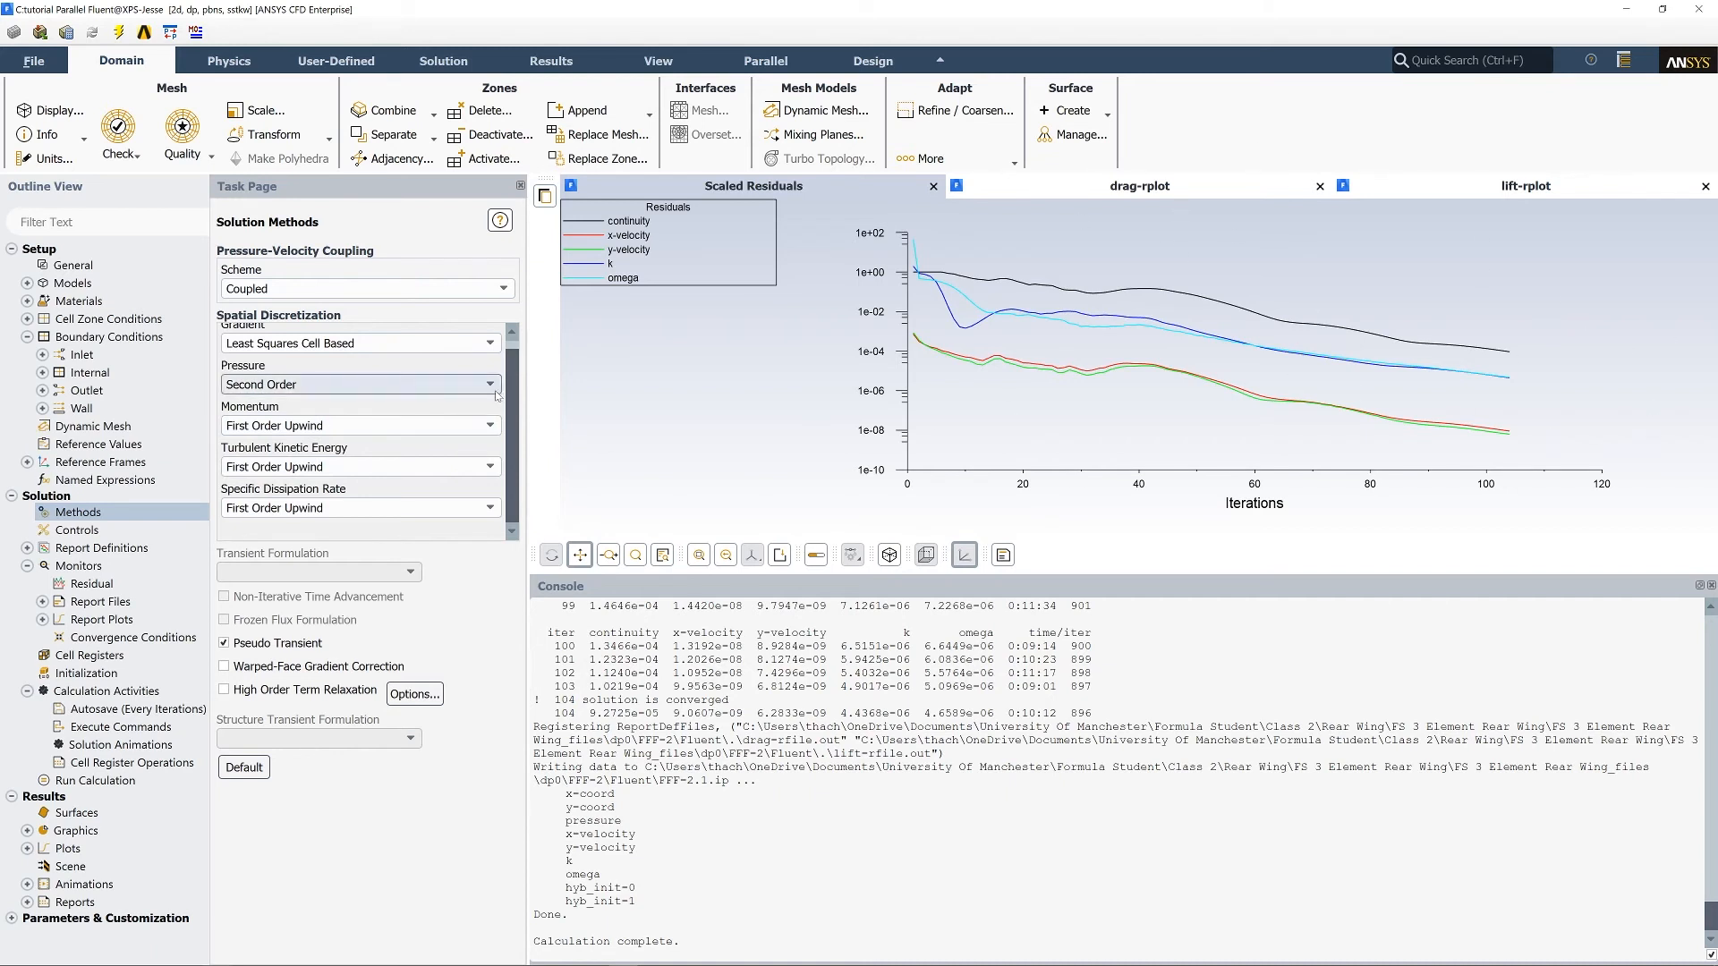
scroll(524, 419, "up", 1)
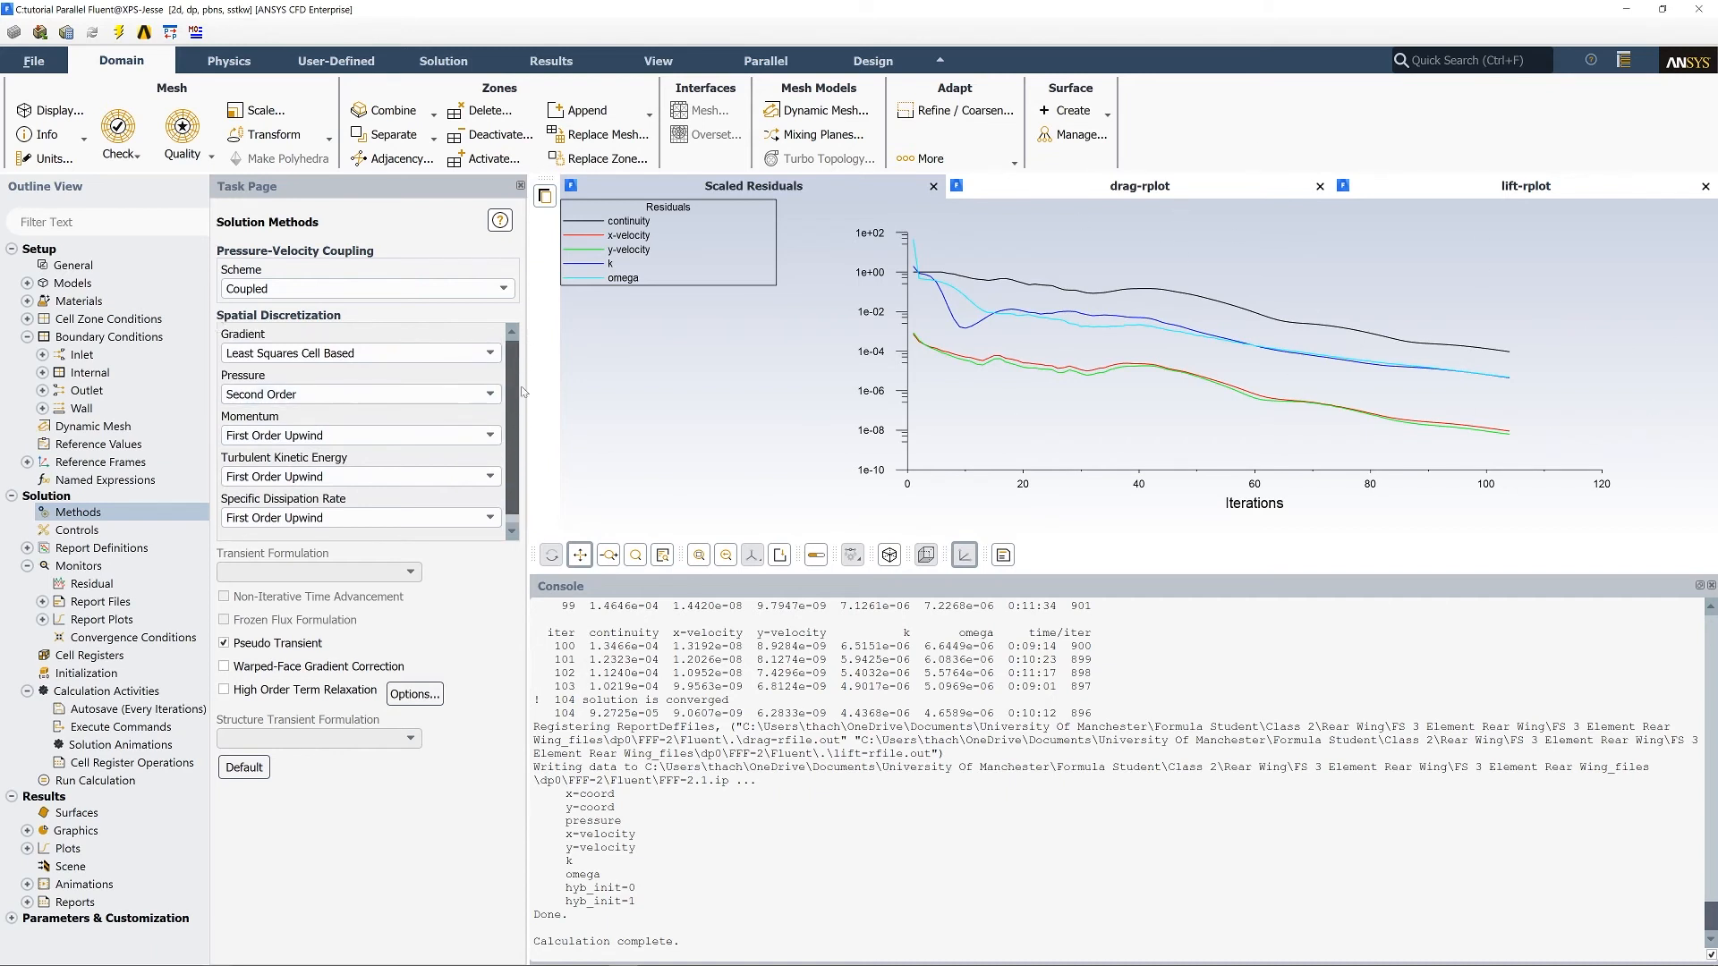
Set momentum and turbulent kinetic energy discretization to Second Order Upwind, and try to set the specific dissipation rate to the same scheme.
scroll(521, 429, "down", 1)
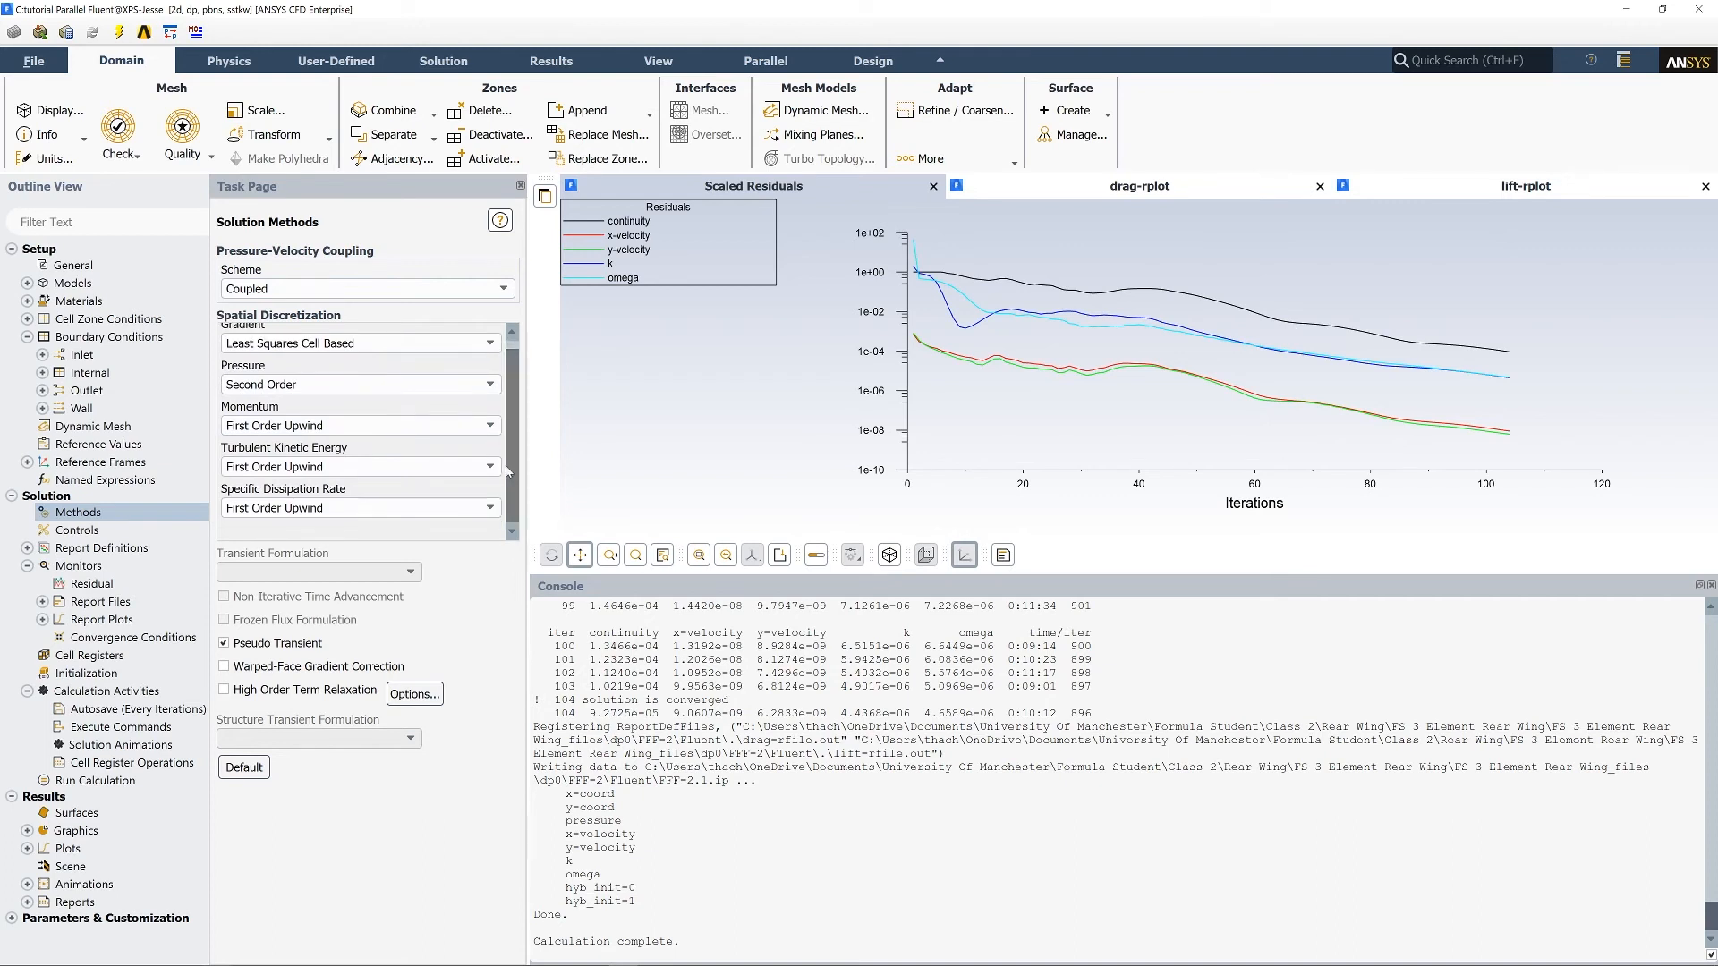
left_click(428, 426)
left_click(420, 458)
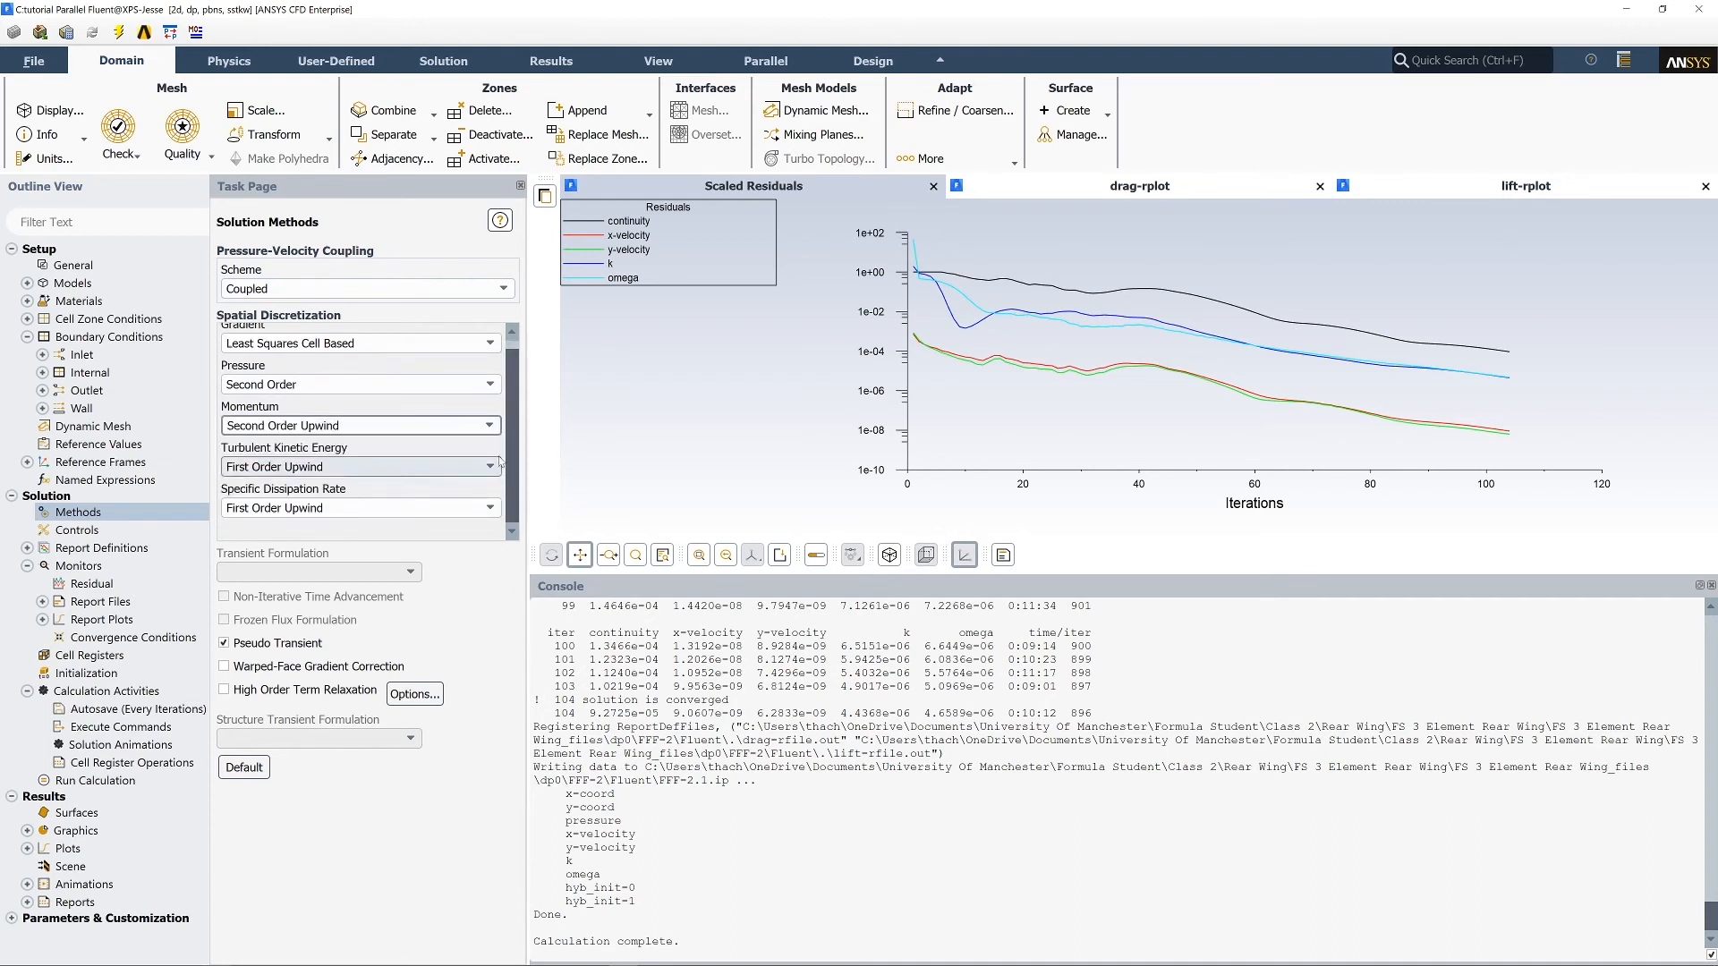
left_click(430, 466)
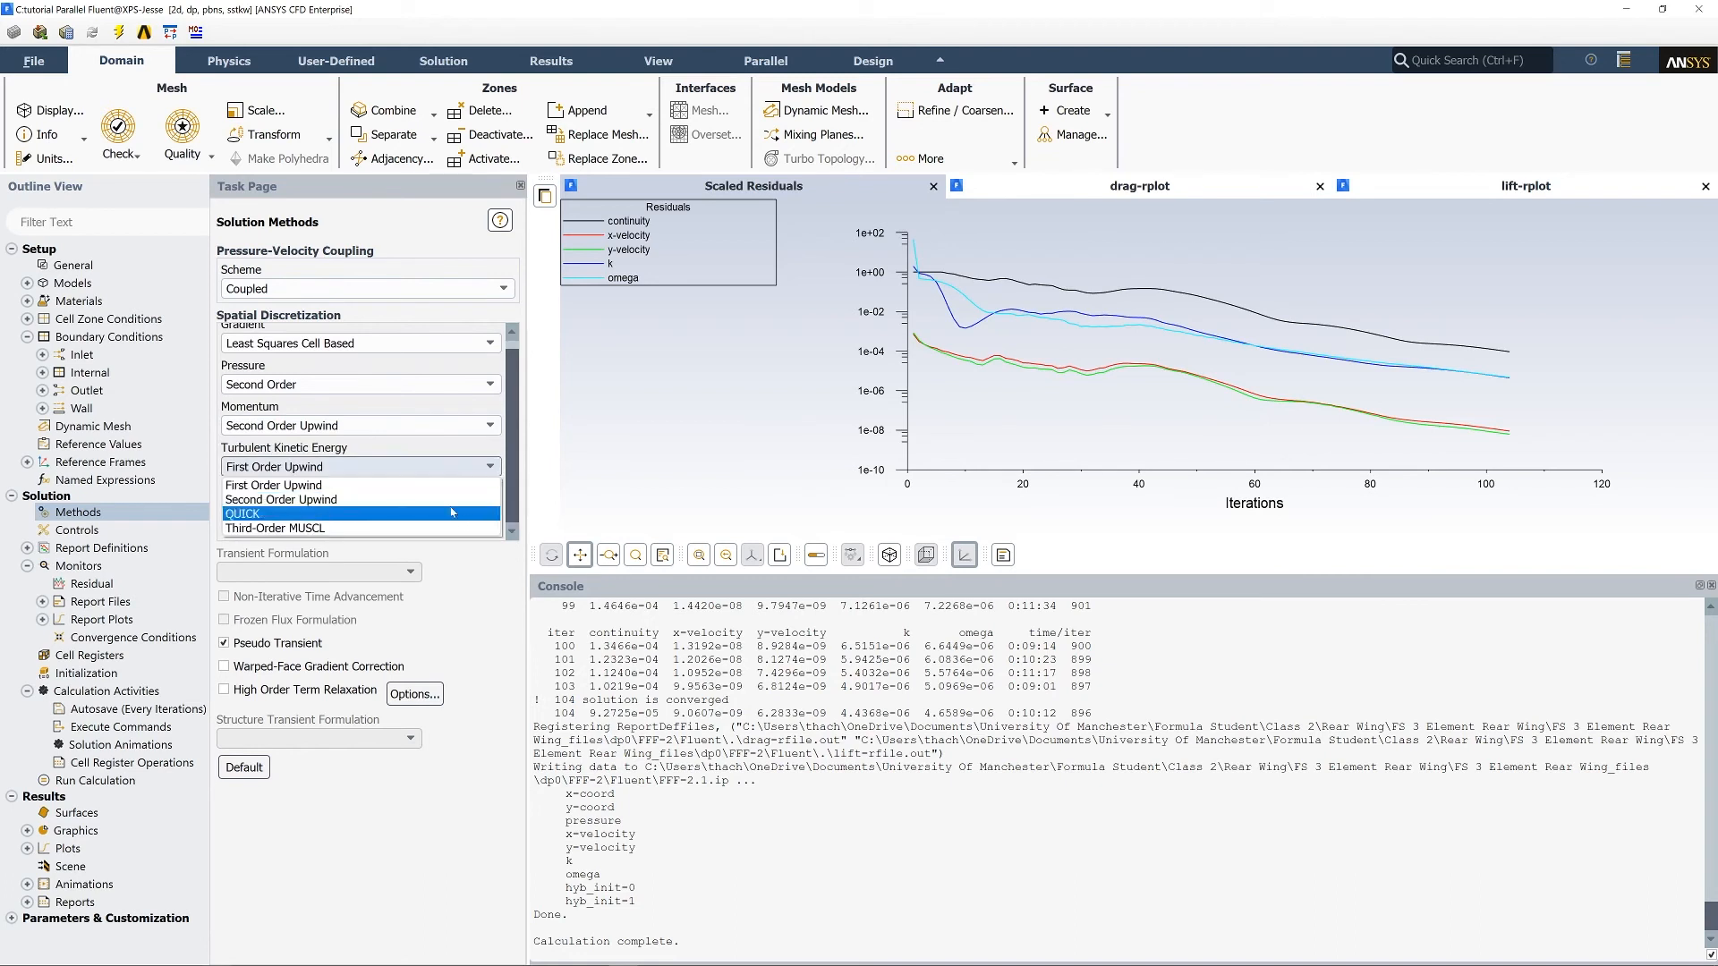
left_click(452, 498)
left_click(447, 508)
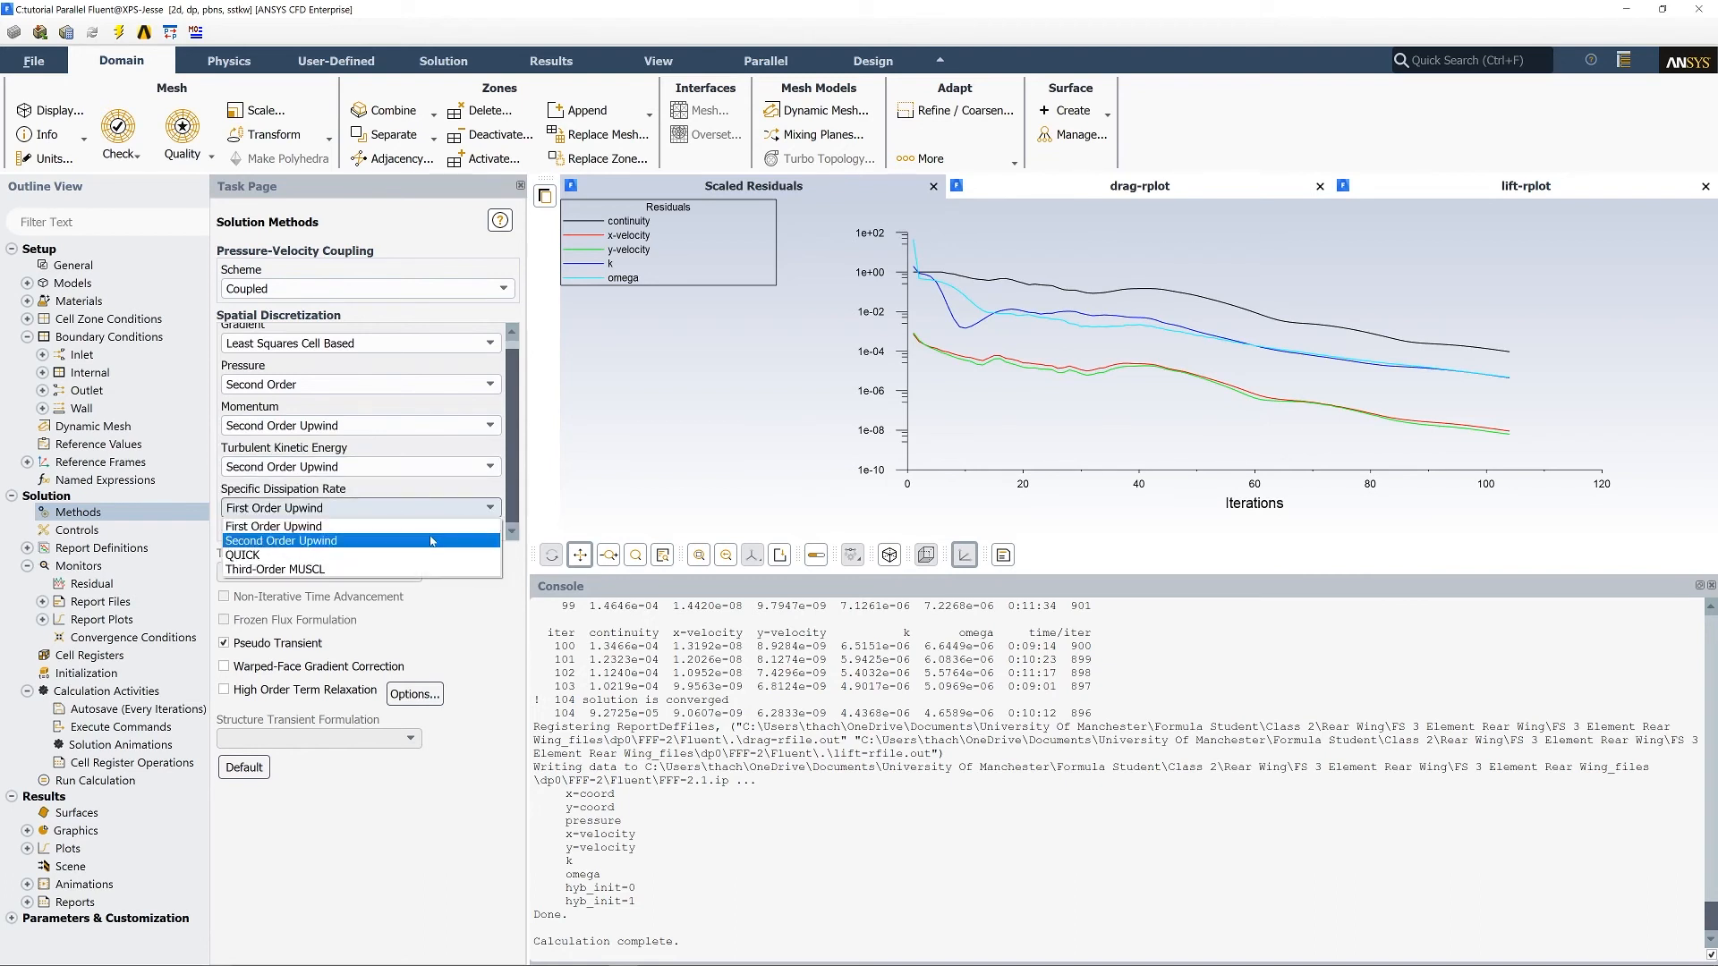
left_click(437, 539)
scroll(443, 507, "up", 1)
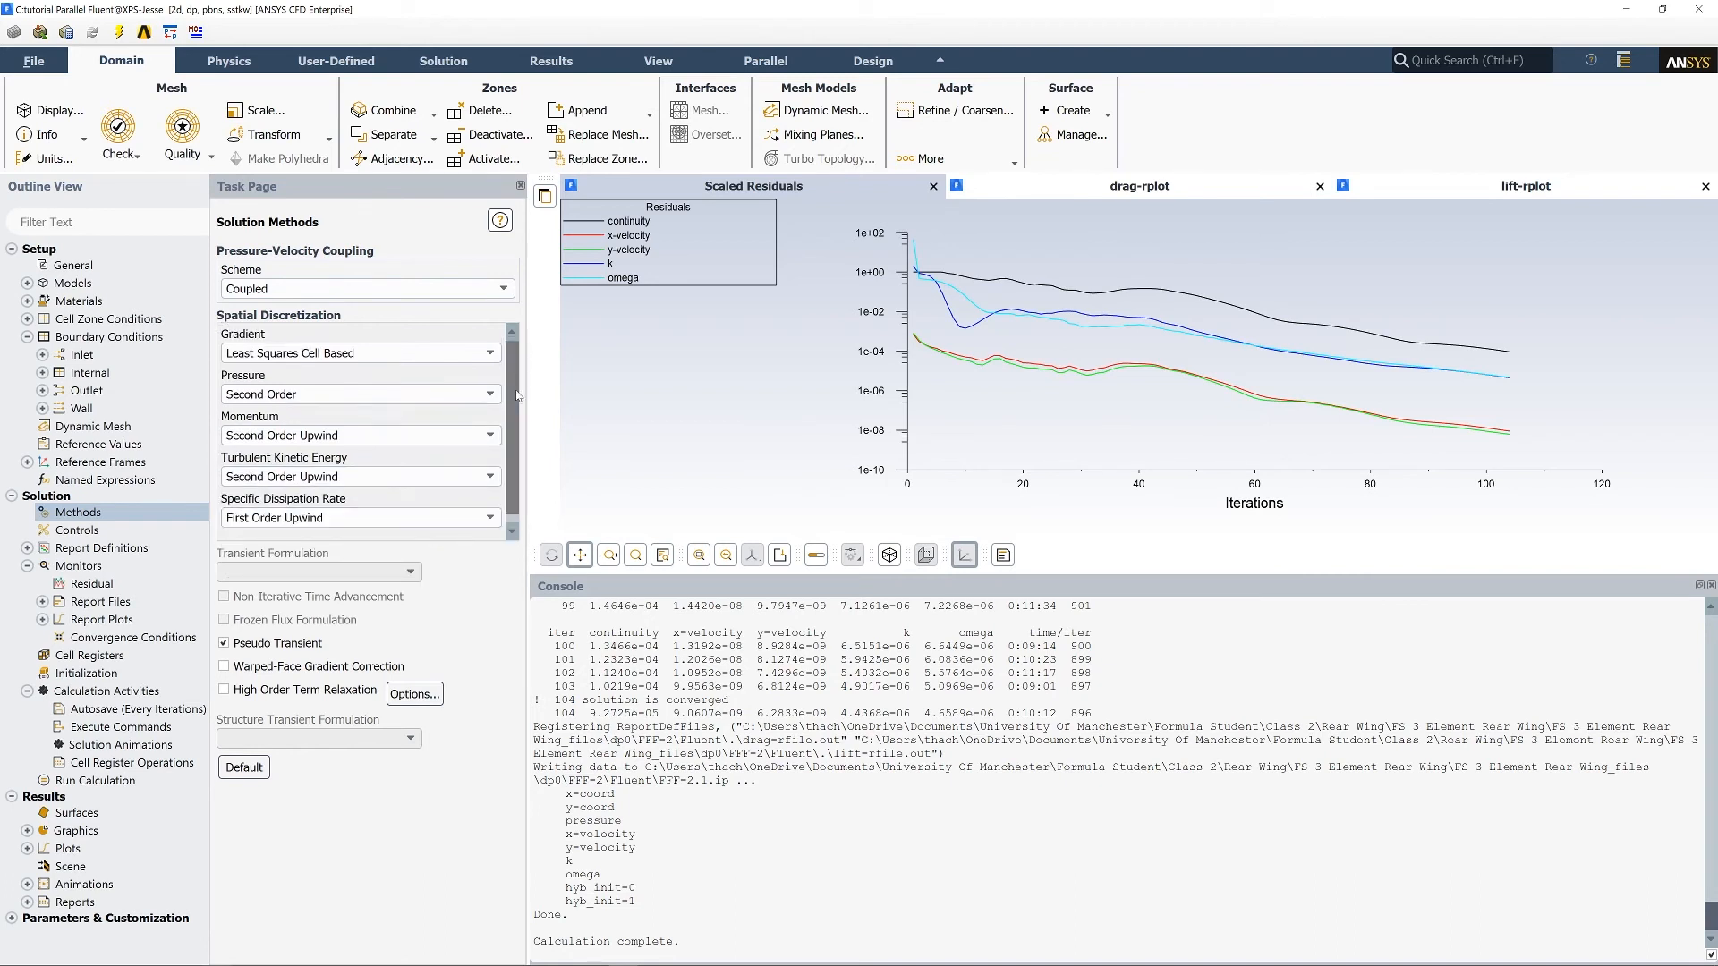
left_click(514, 532)
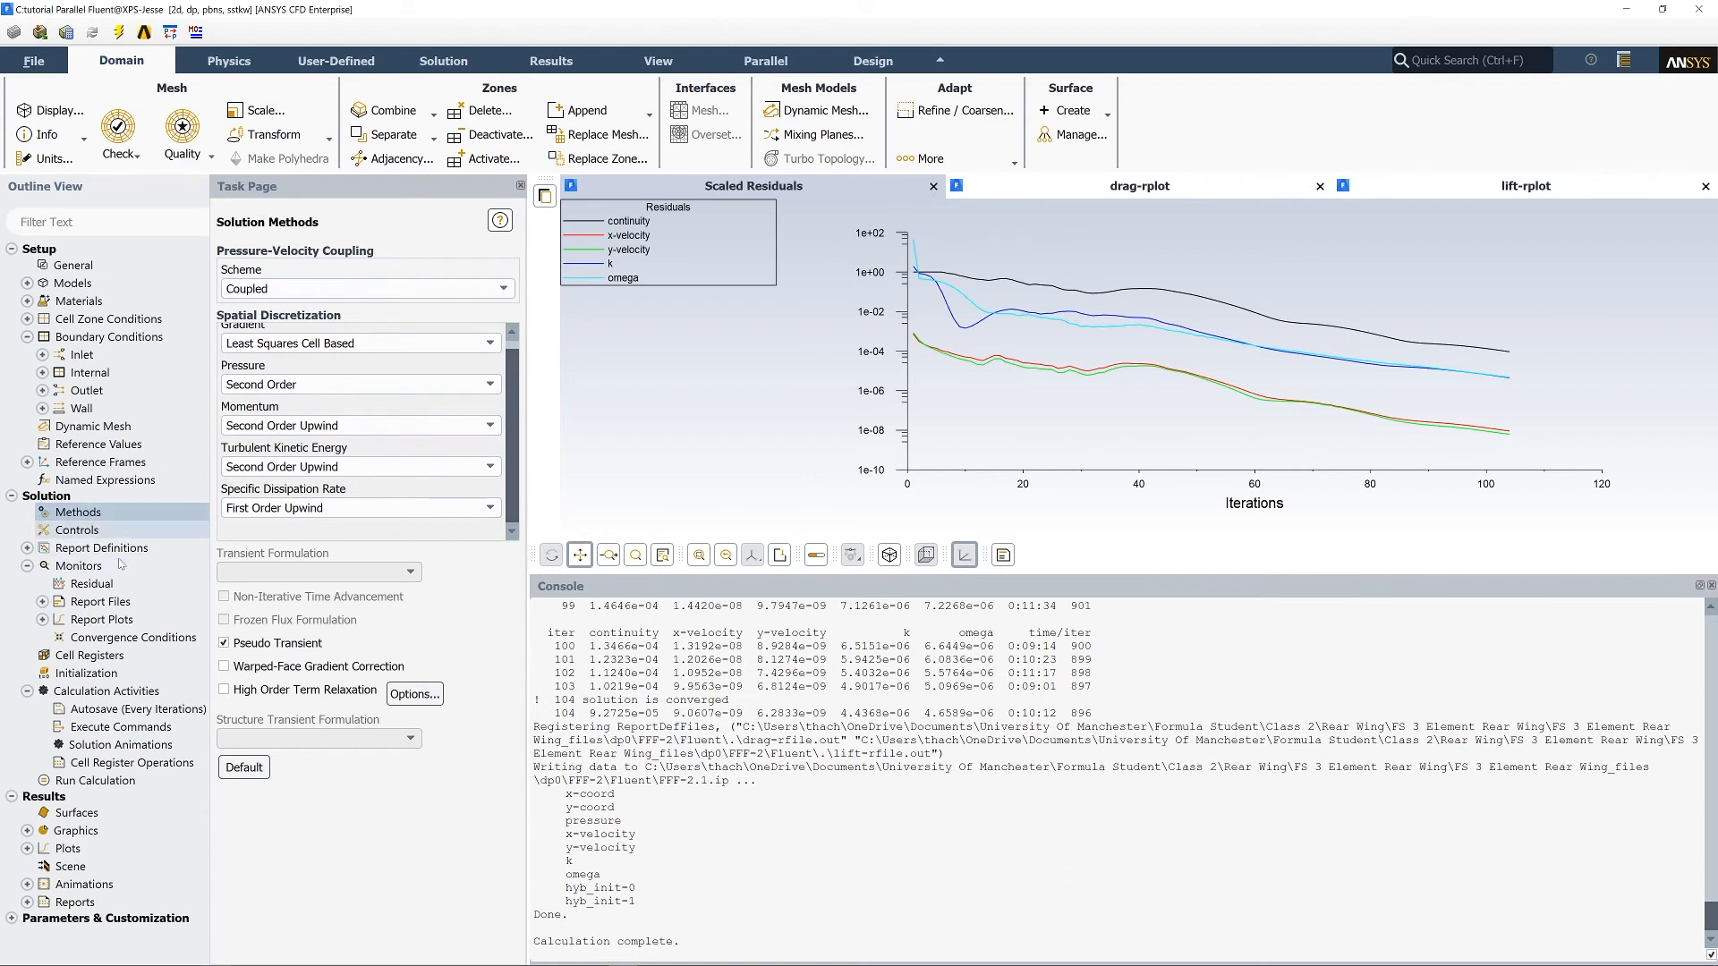
Rerun the calculation using the settings changes for the current calculation only, and dismiss the completion notice.
left_click(88, 780)
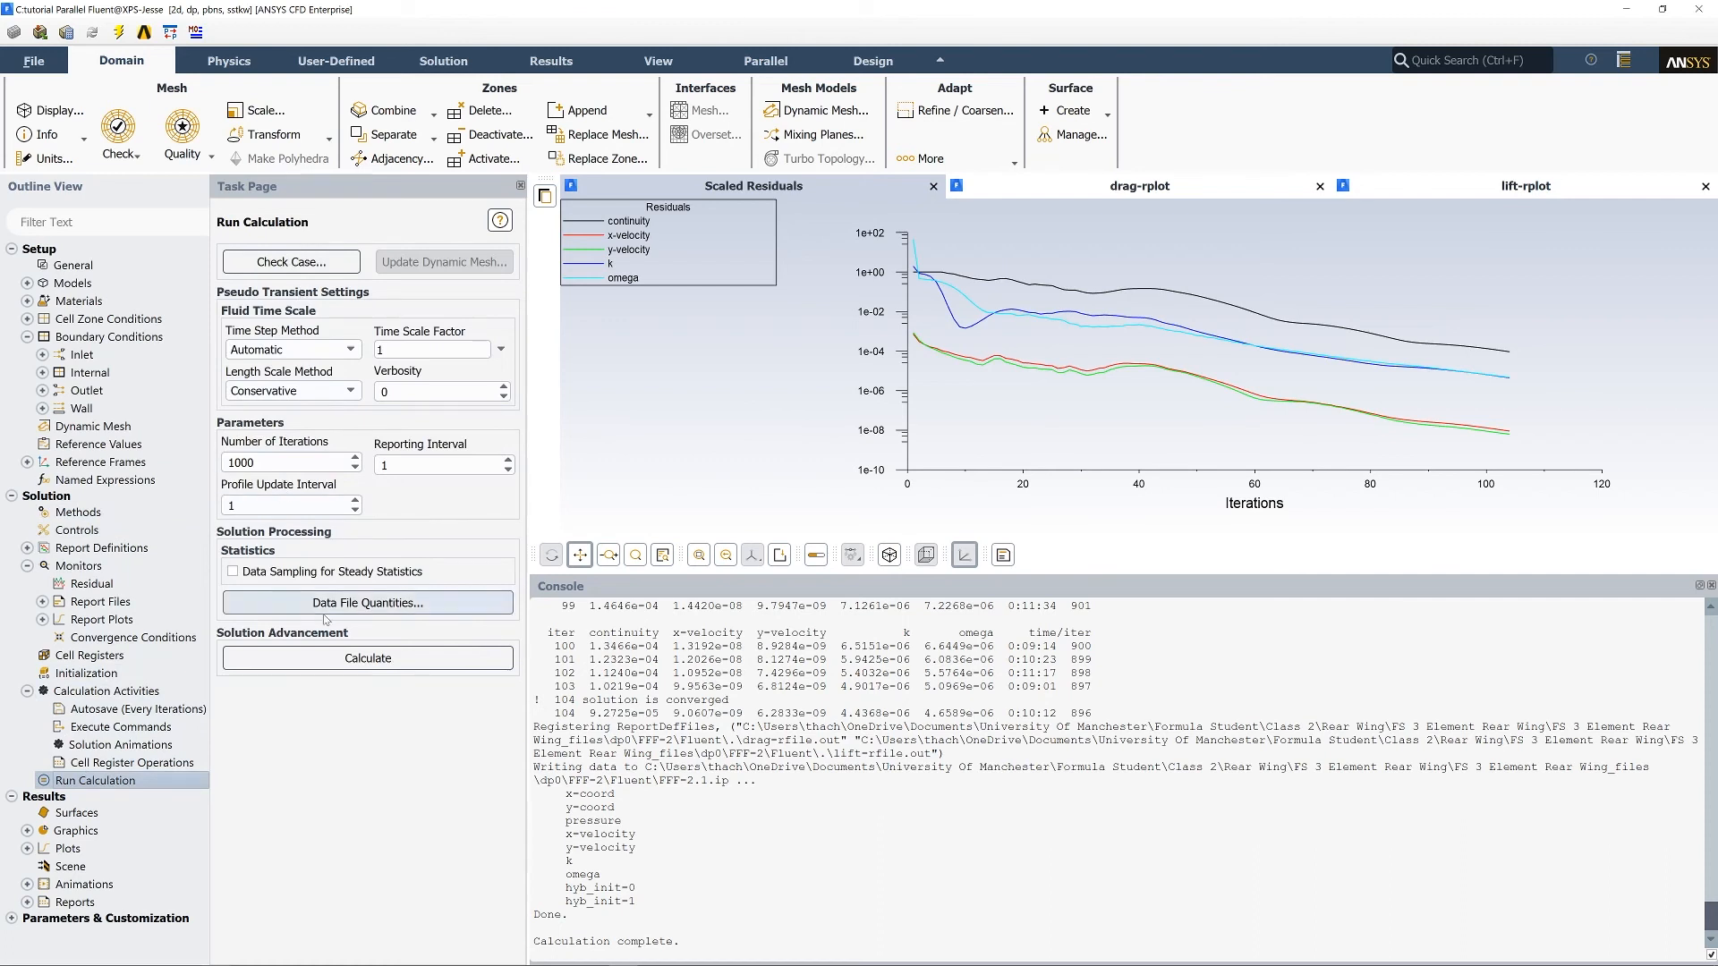
left_click(336, 667)
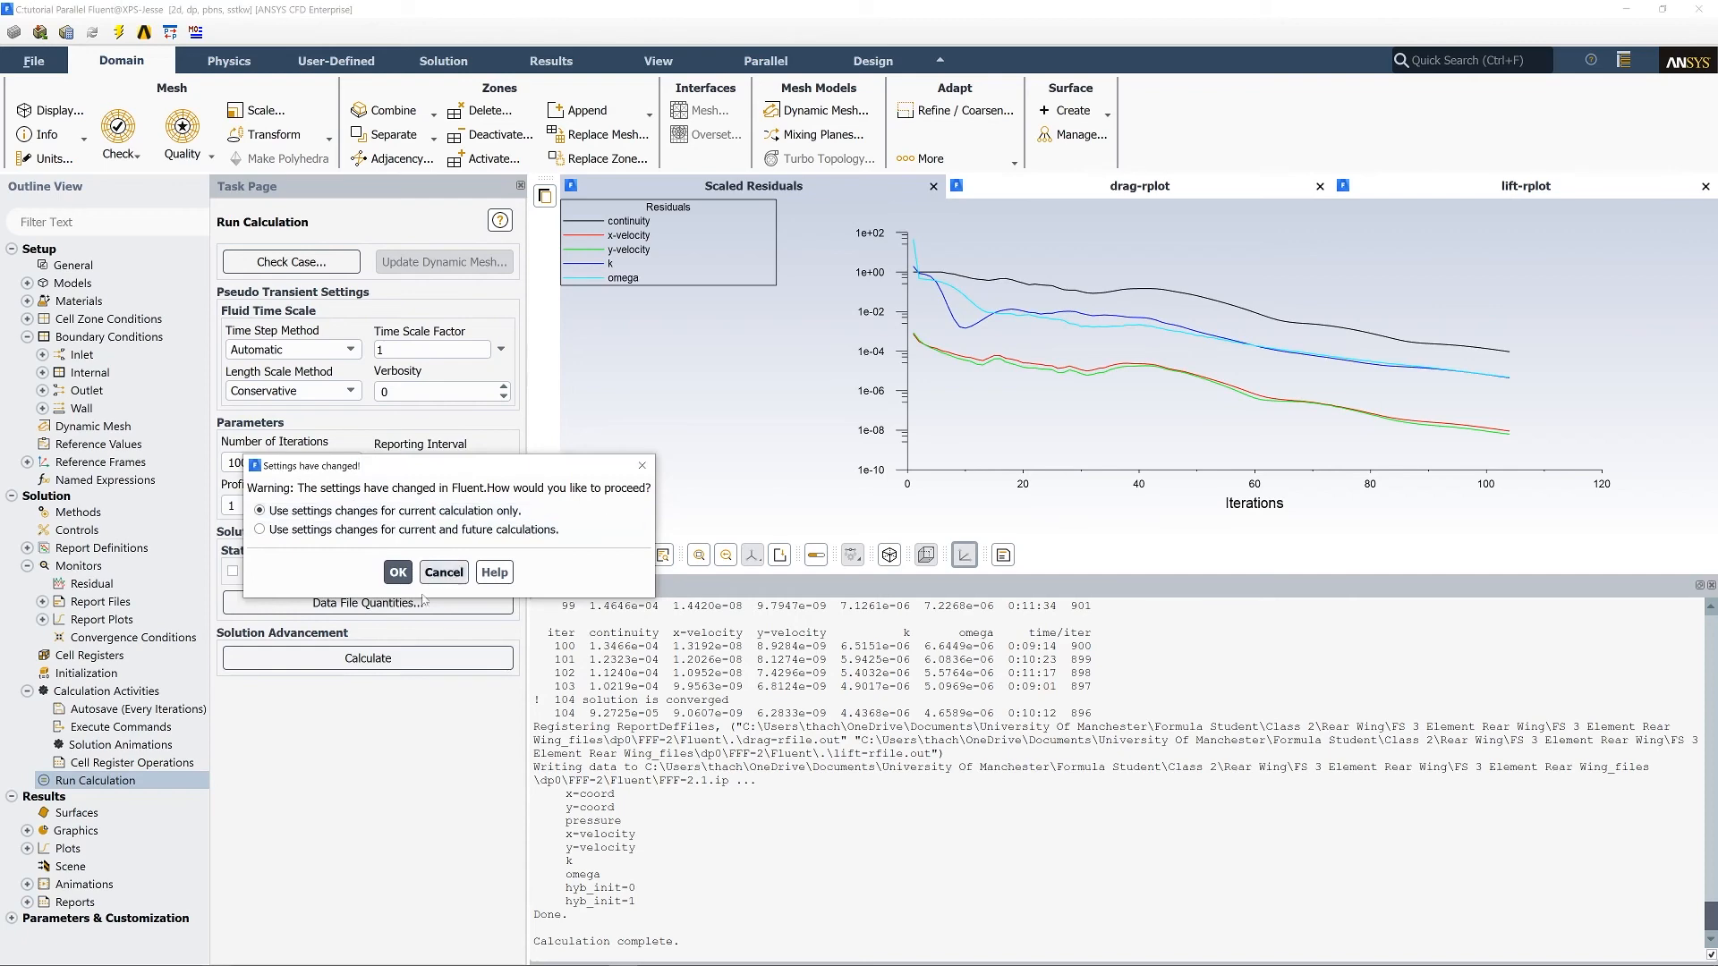
left_click(398, 572)
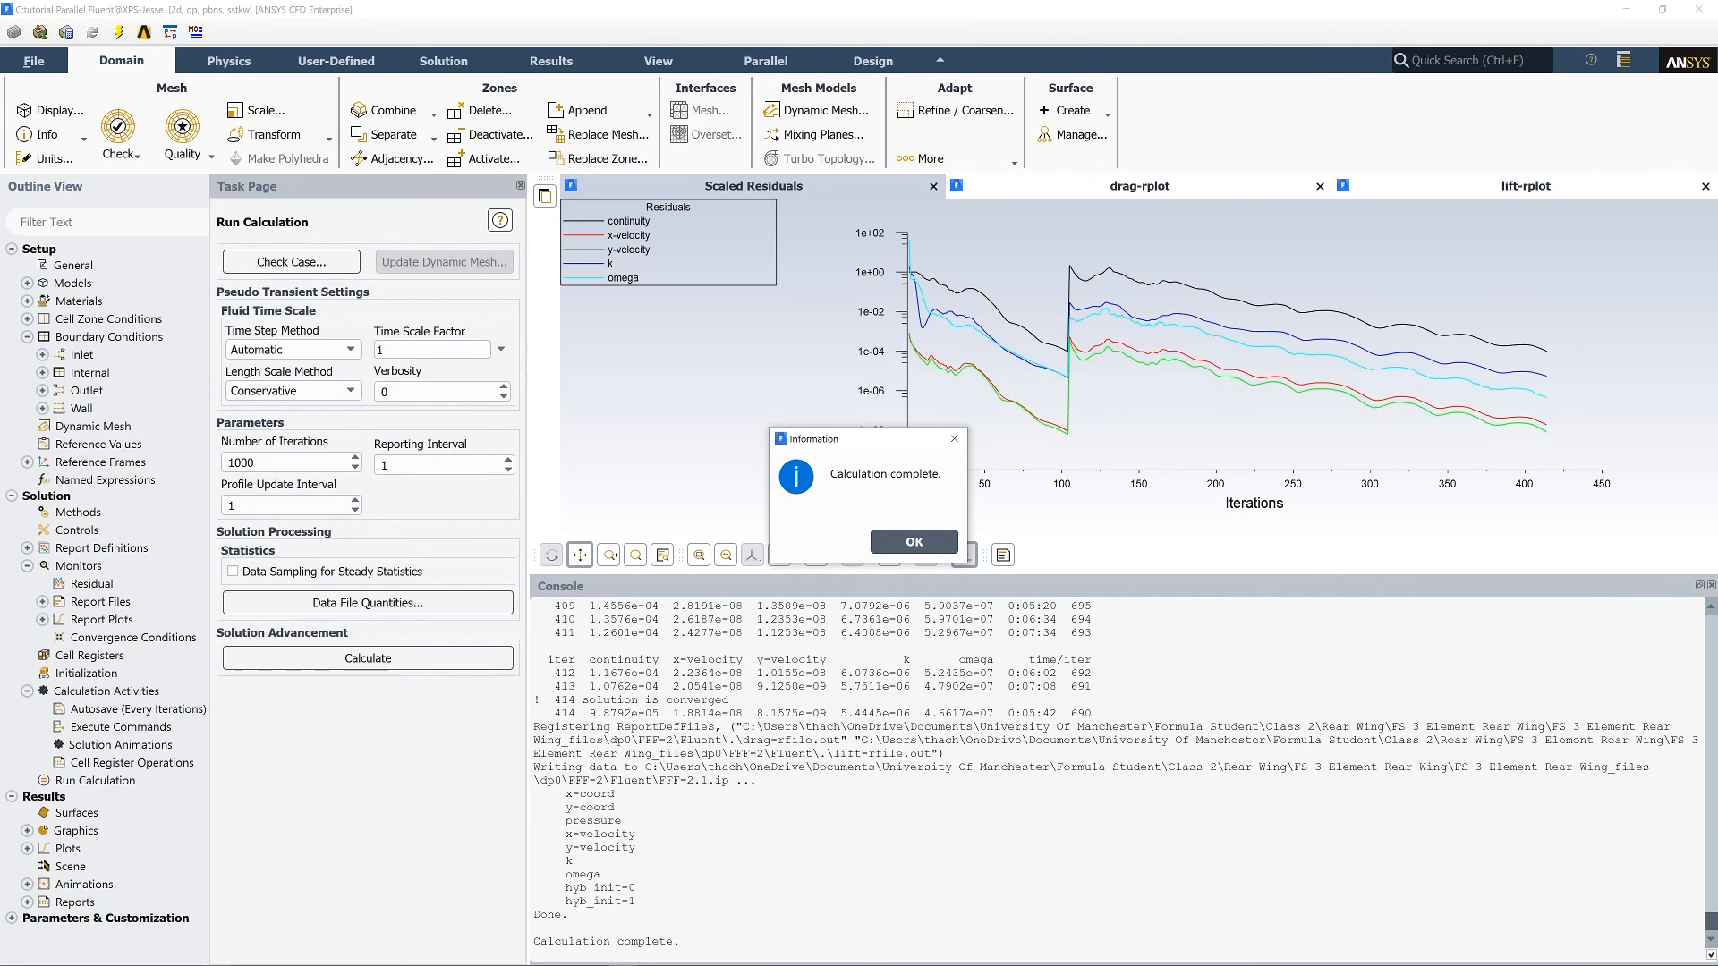
left_click(913, 541)
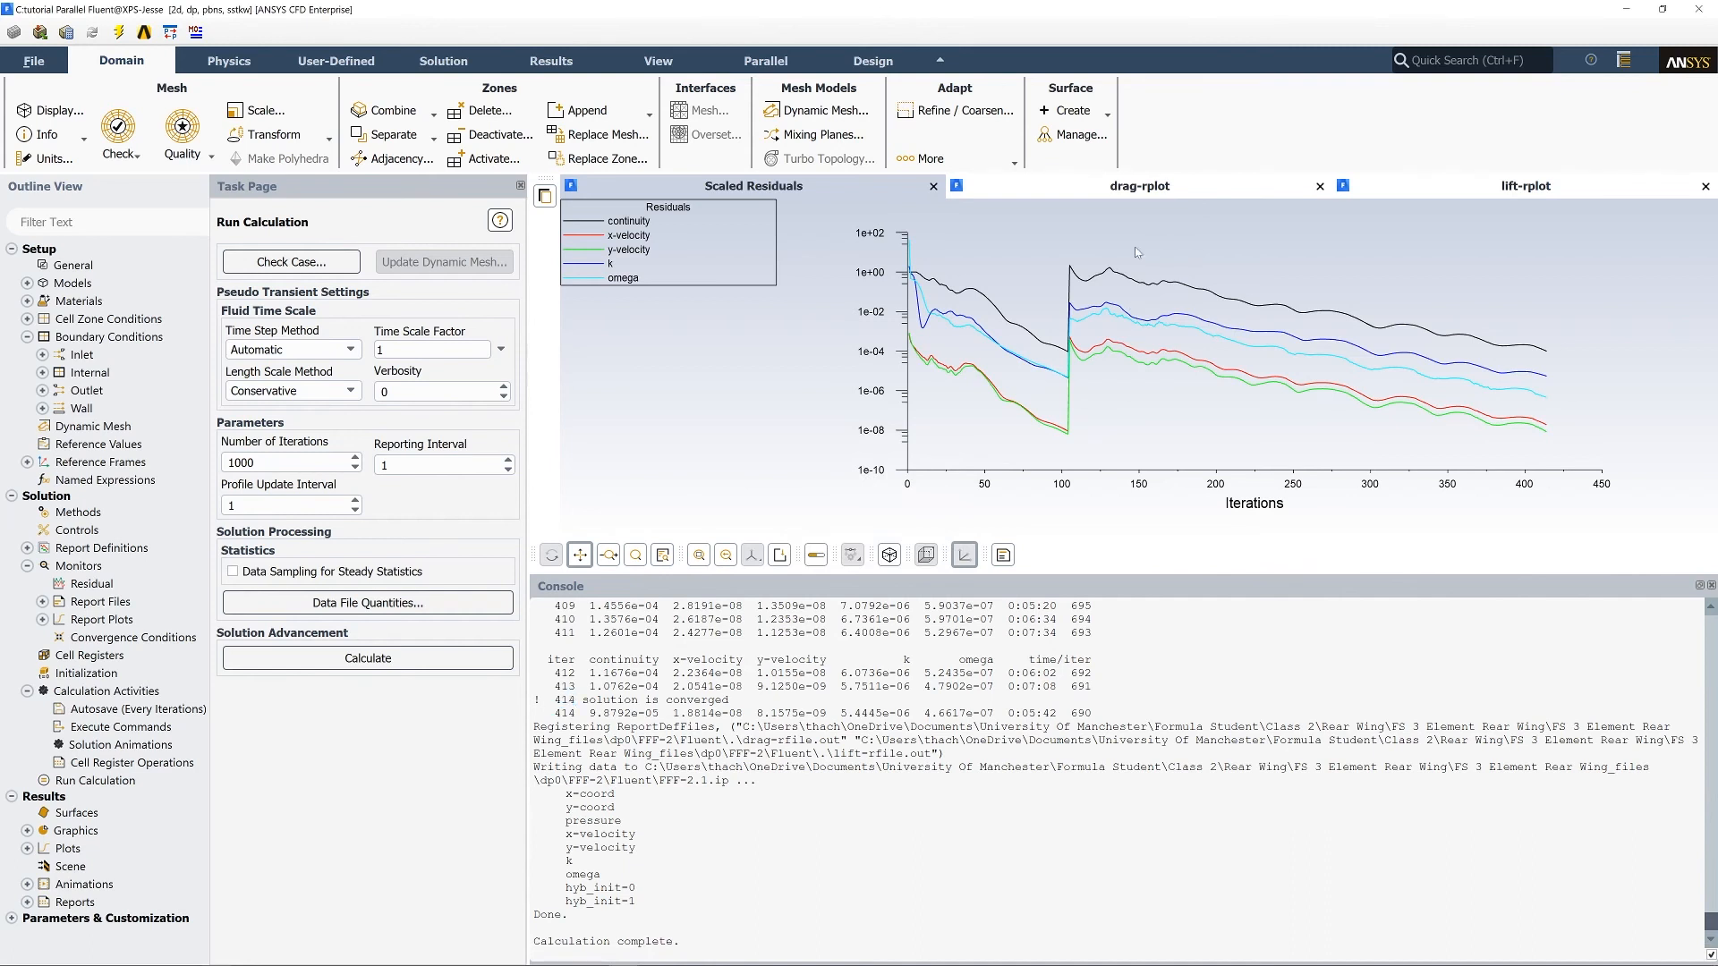
Compare the drag and lift coefficient plots and the scaled residuals across the first-order and second-order runs.
left_click(1154, 188)
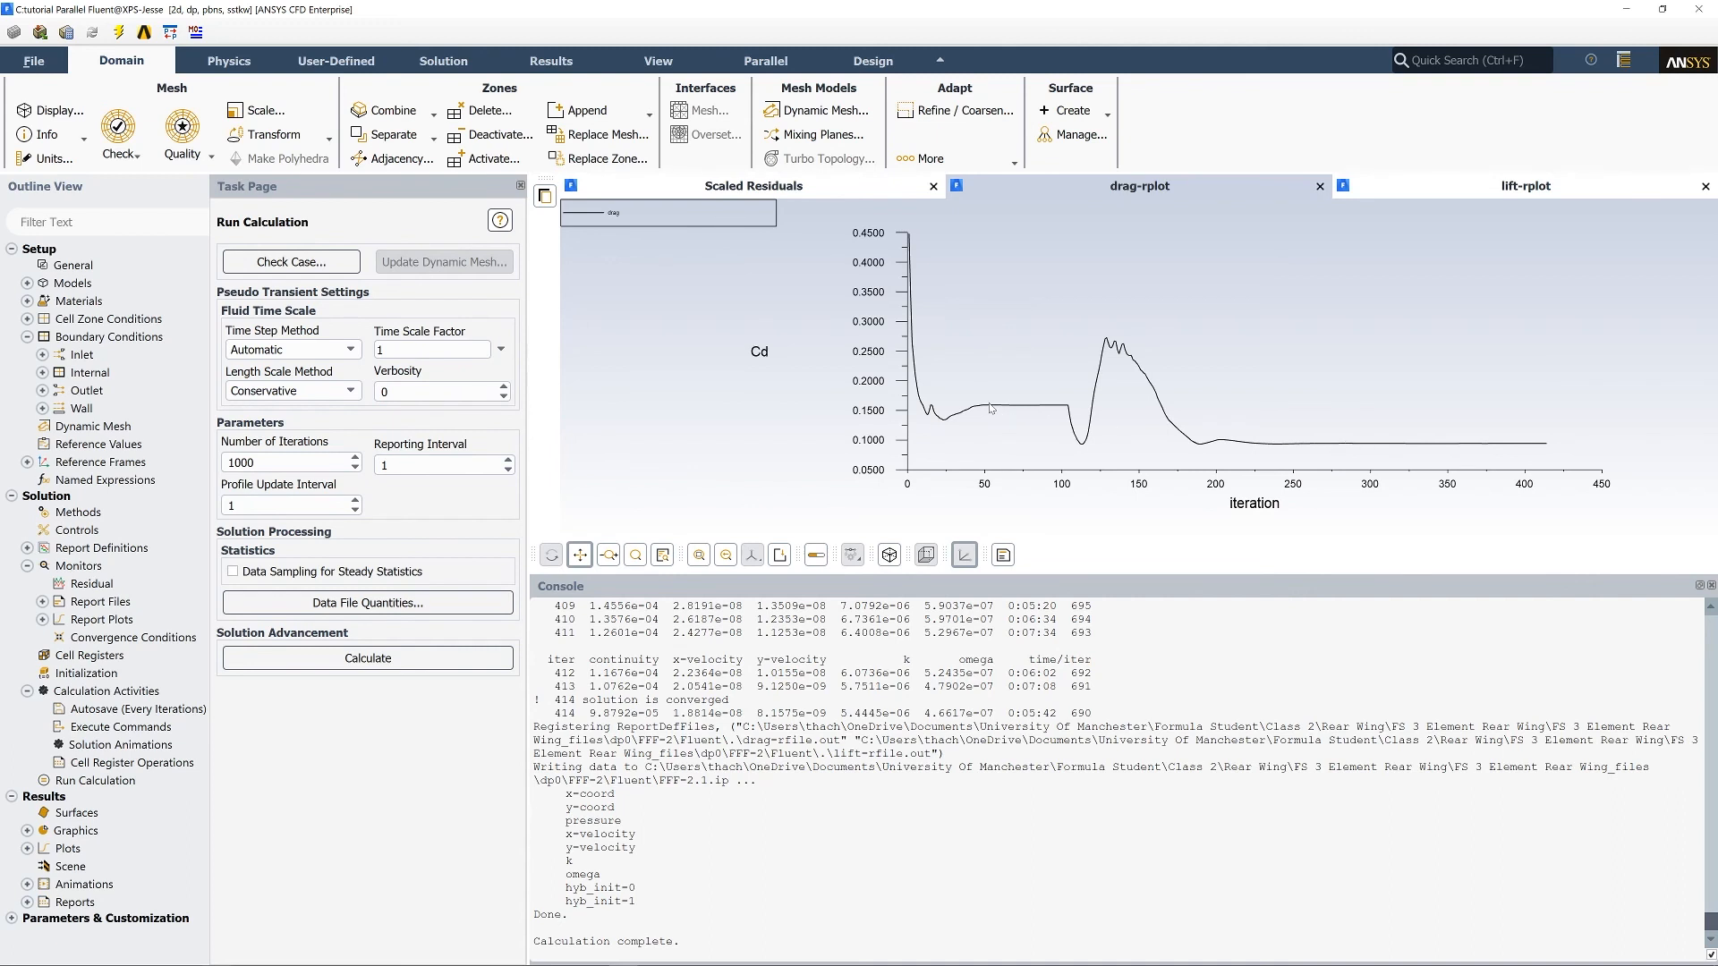
left_click(1441, 191)
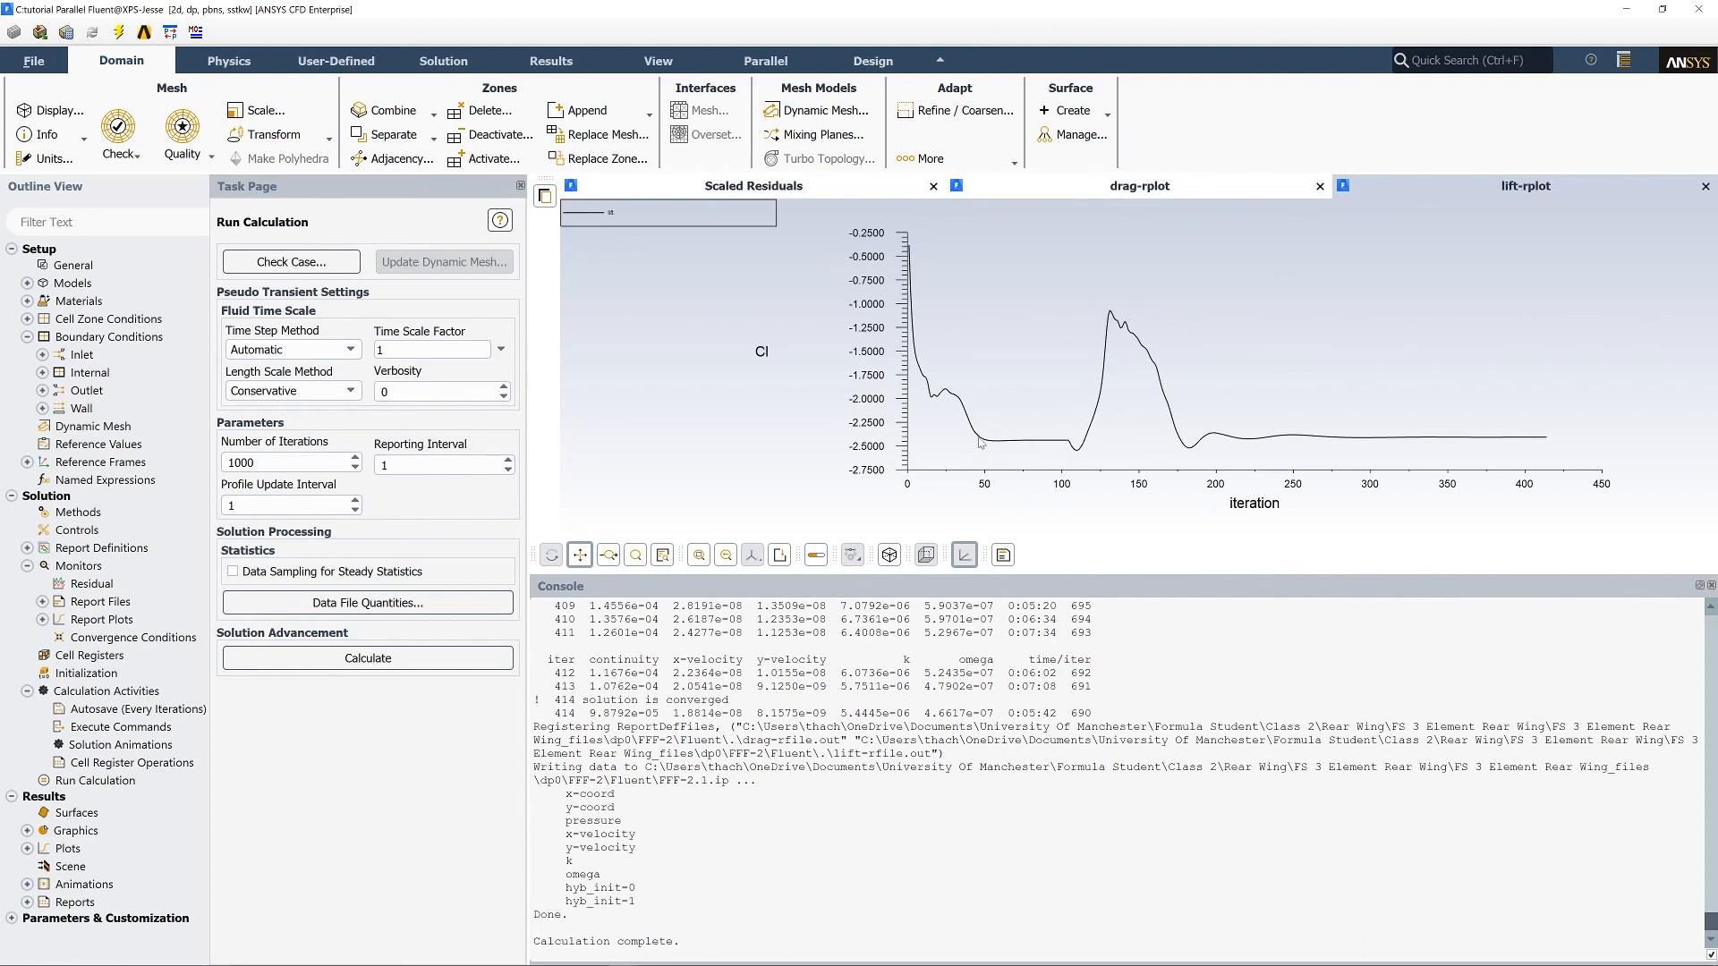
left_click(870, 197)
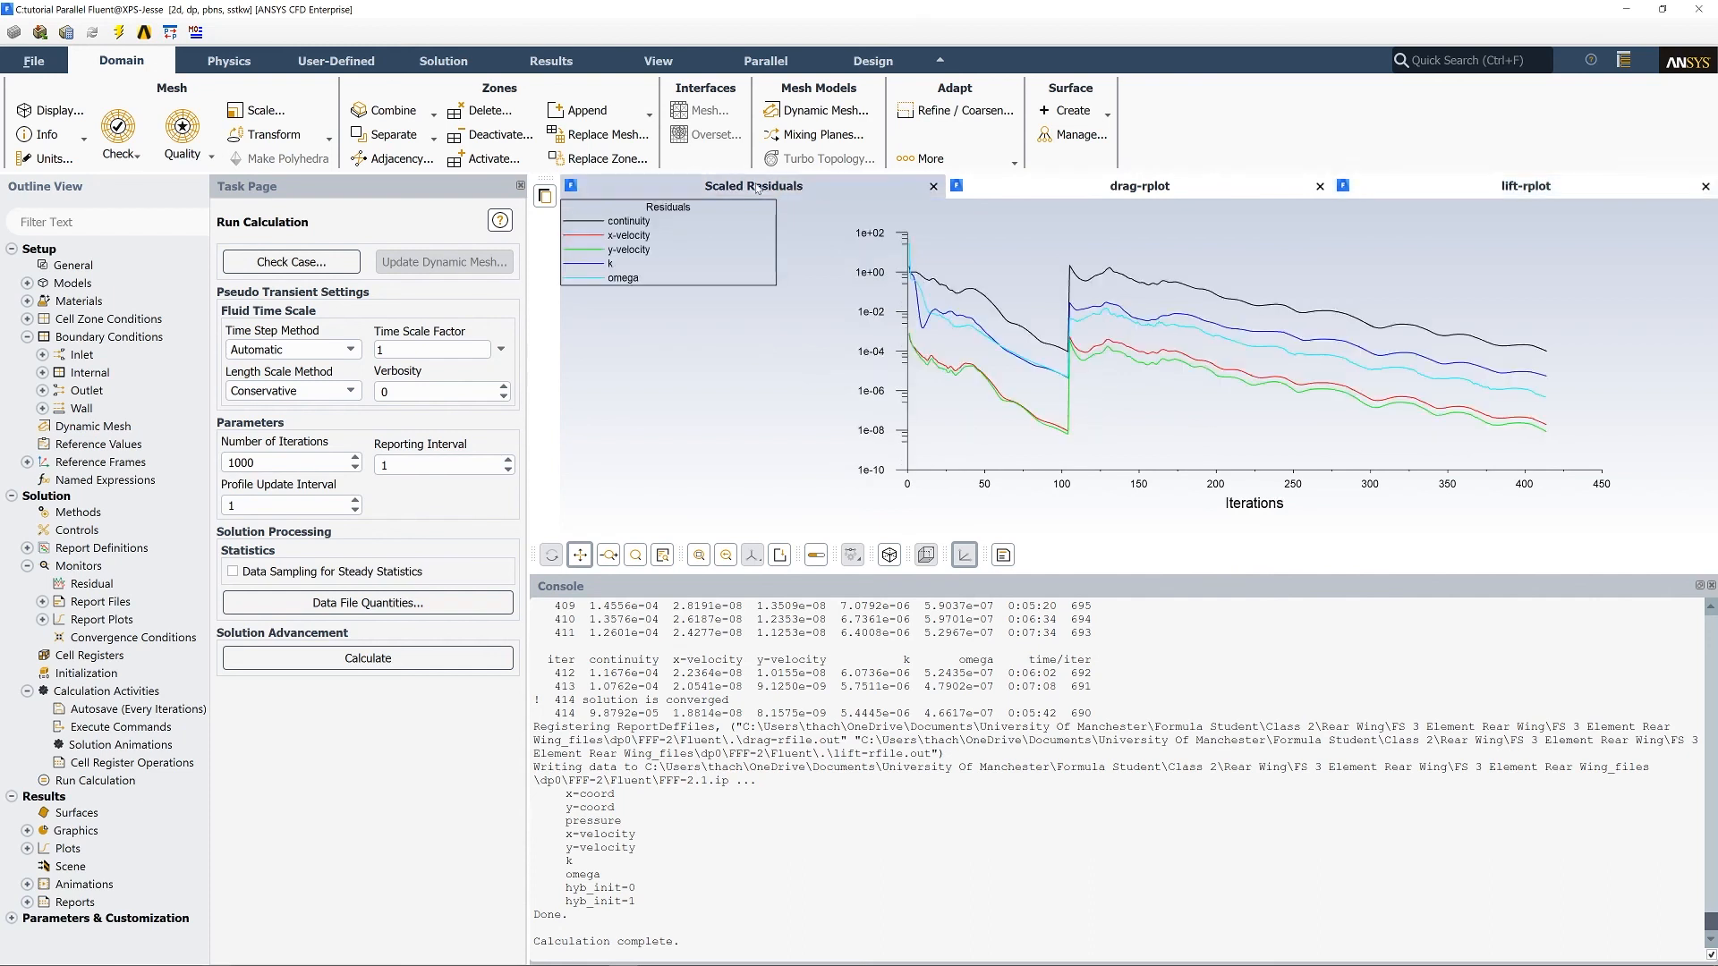
Compute the drag and lift report definitions to print the final Cd and Cl values in the console.
mouse_move(624, 954)
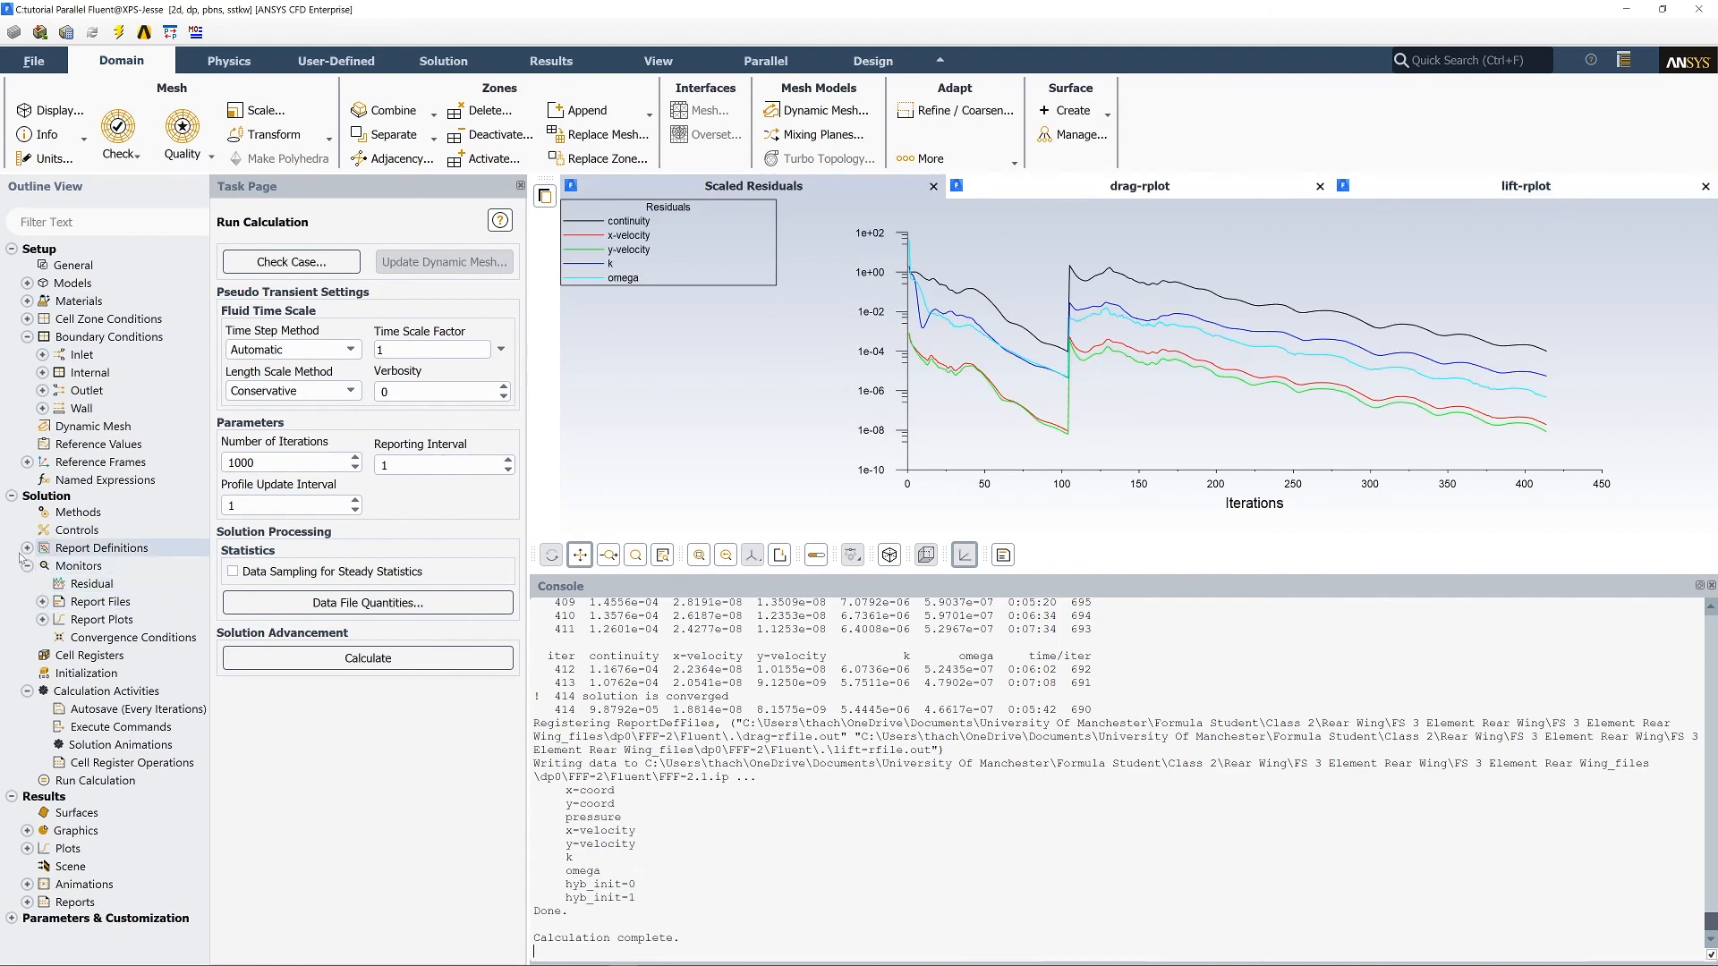
double_click(90, 547)
right_click(118, 569)
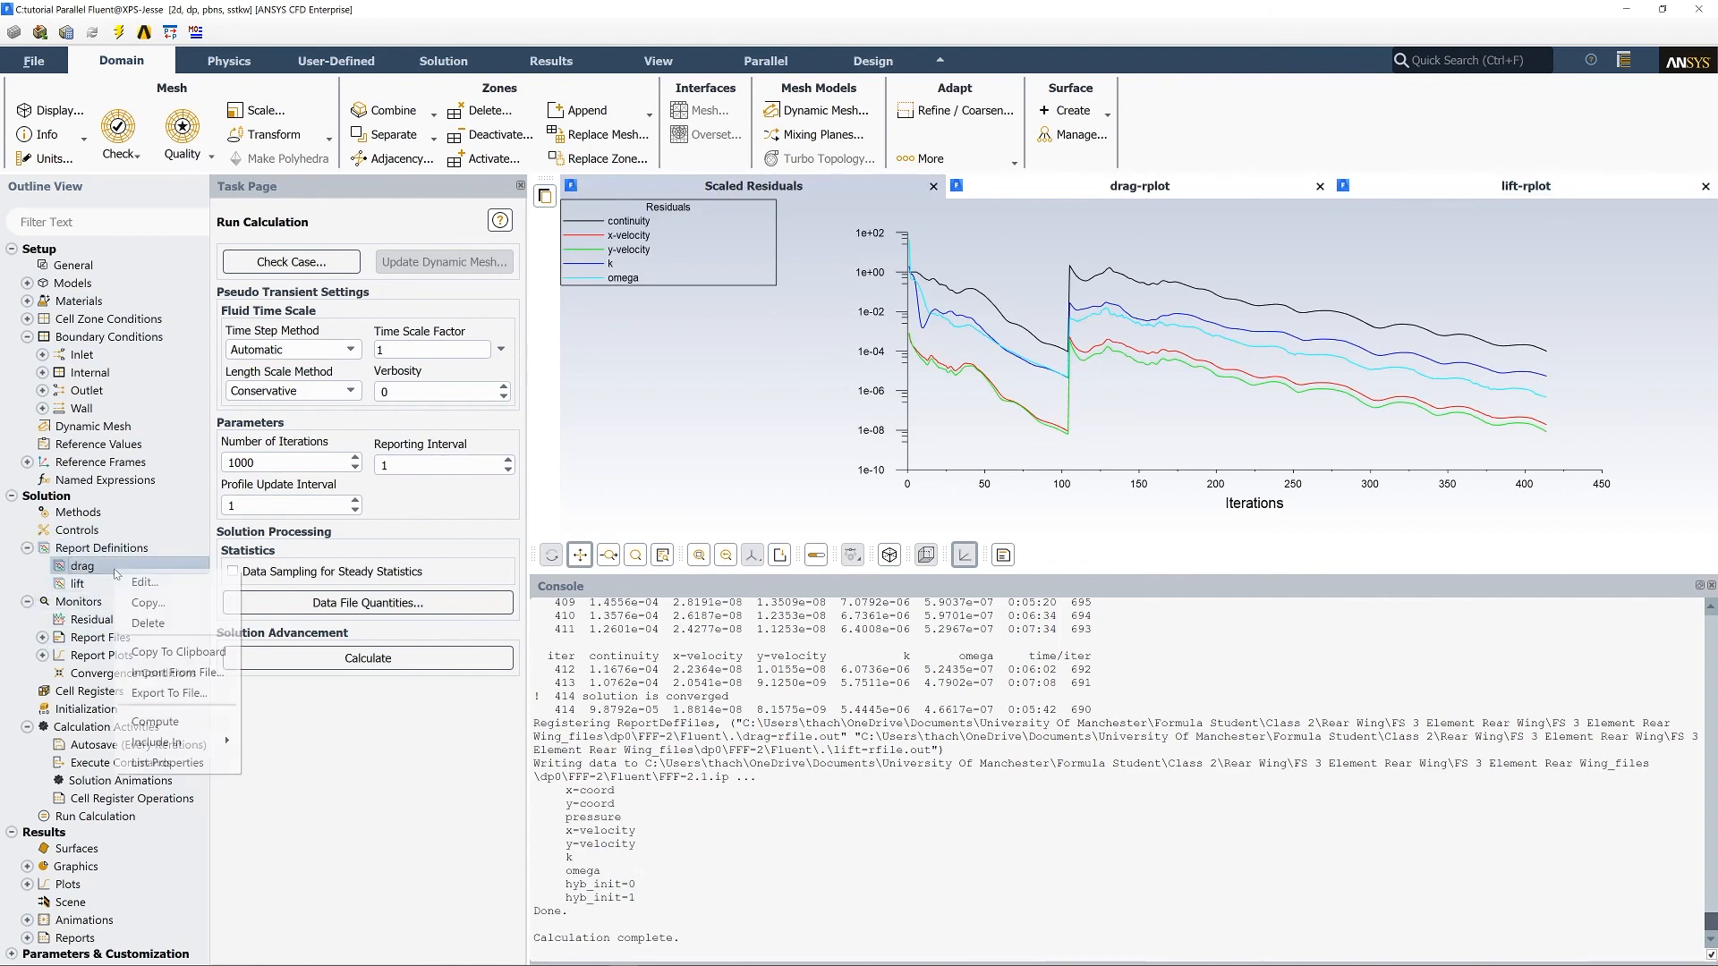
left_click(155, 720)
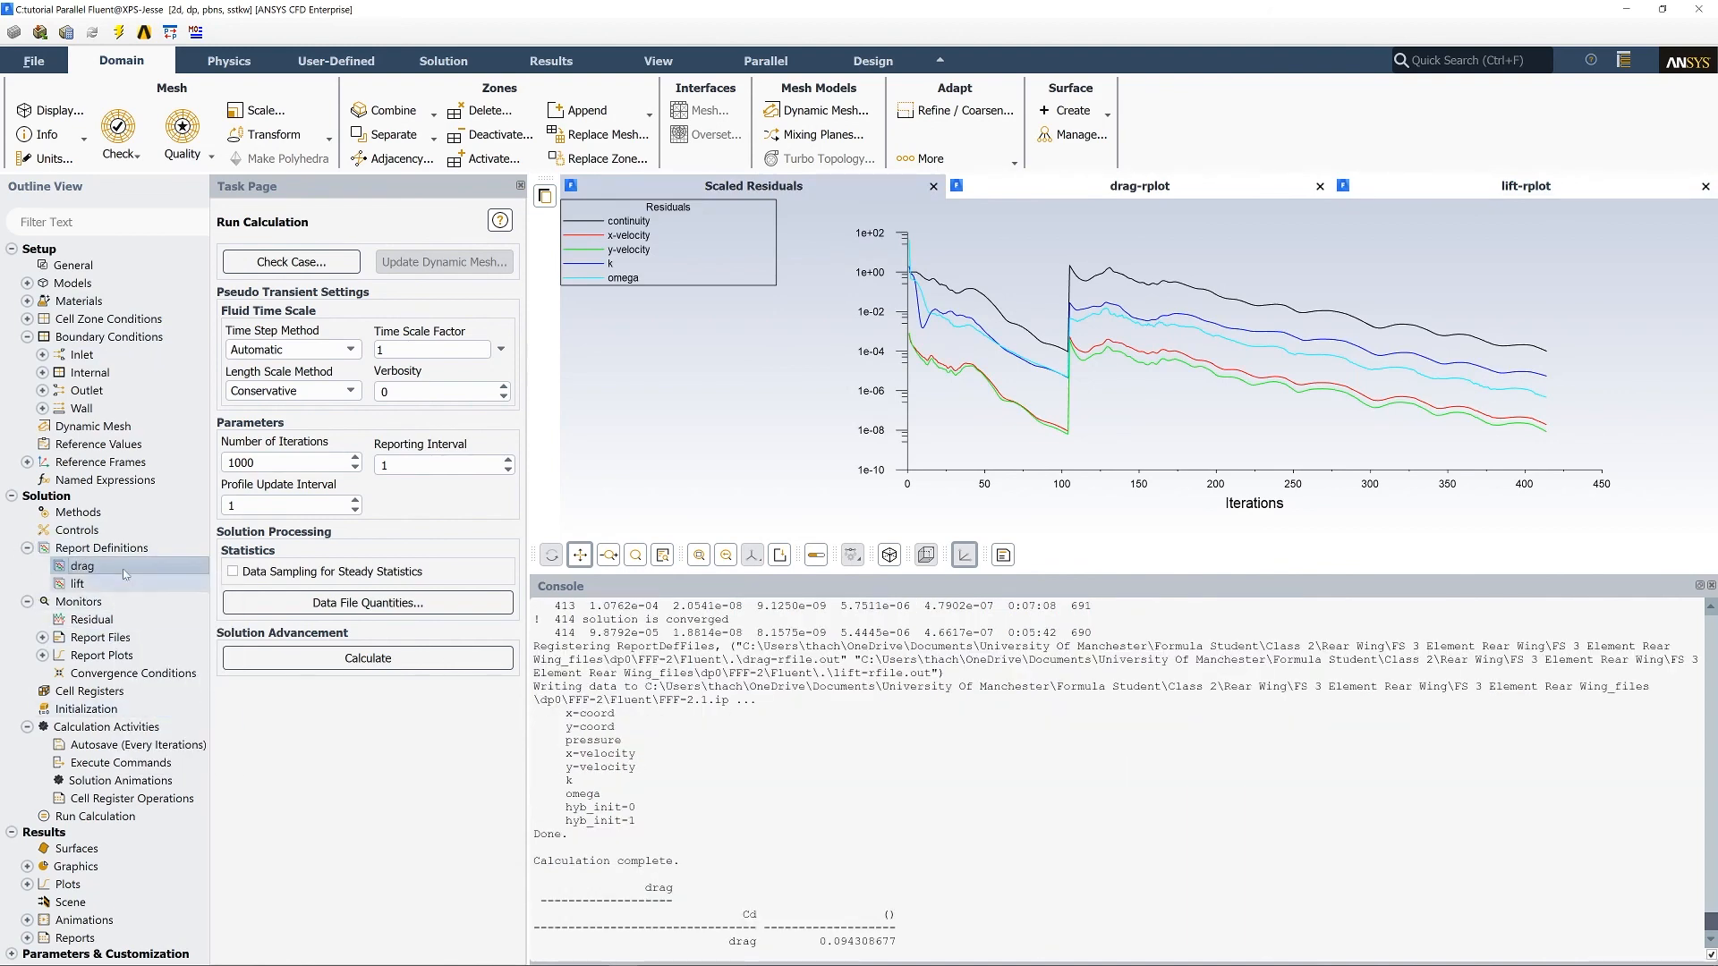
right_click(99, 584)
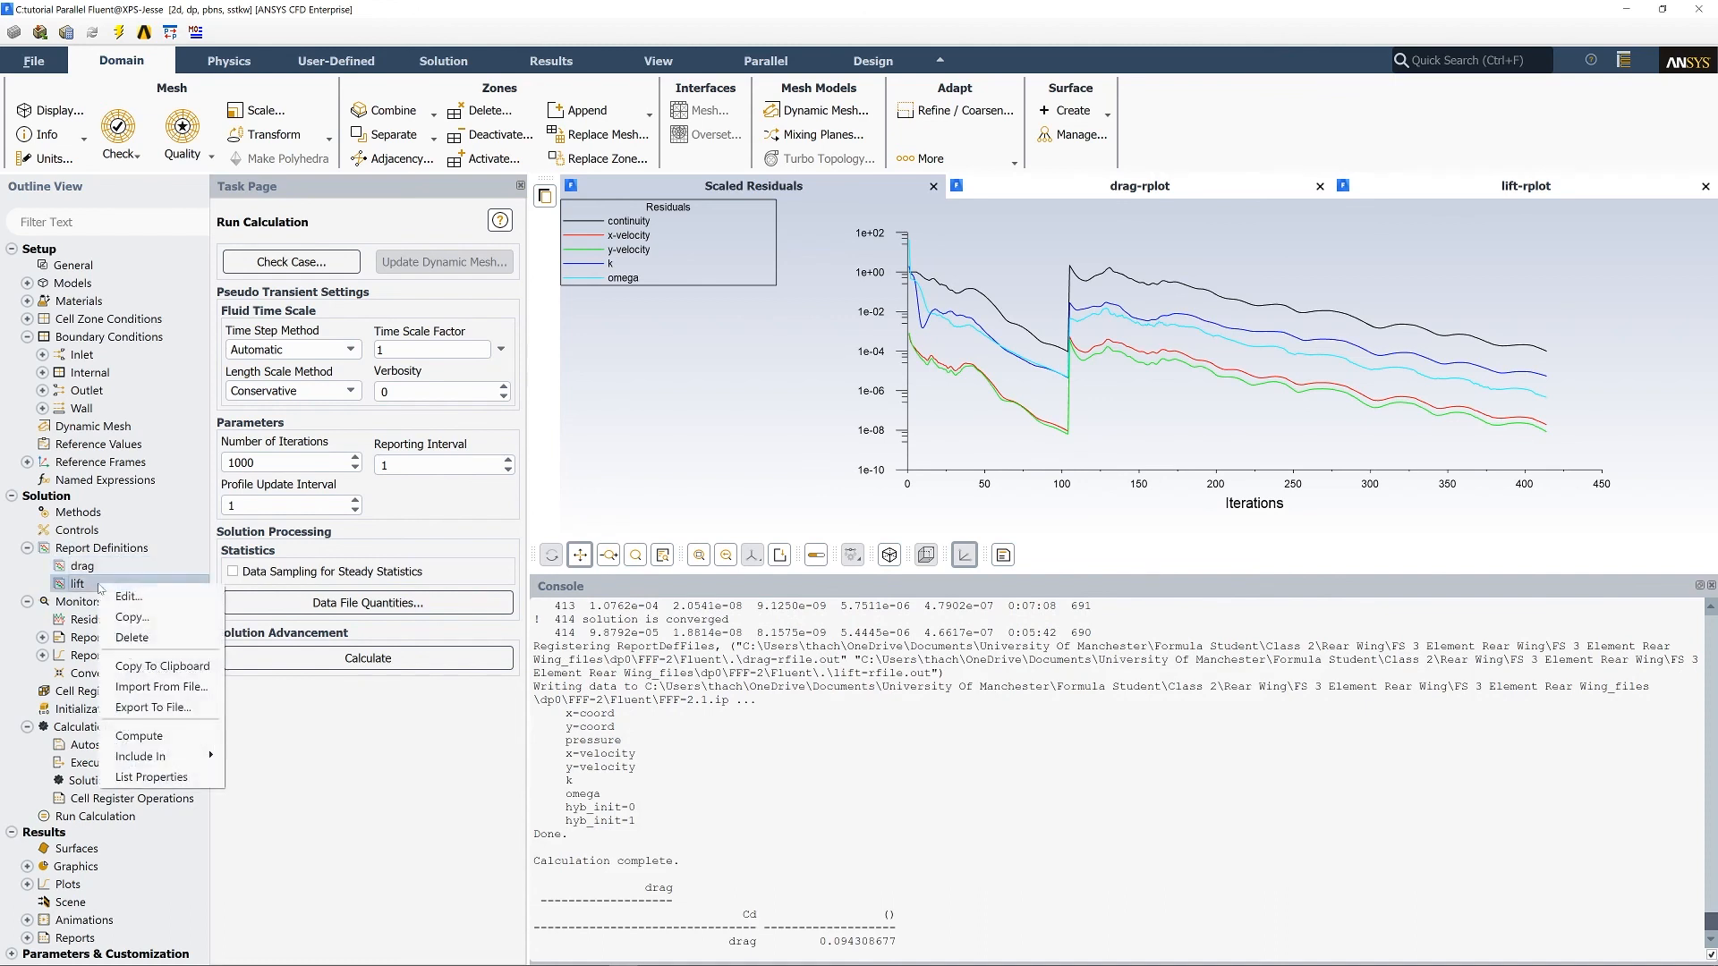
left_click(152, 733)
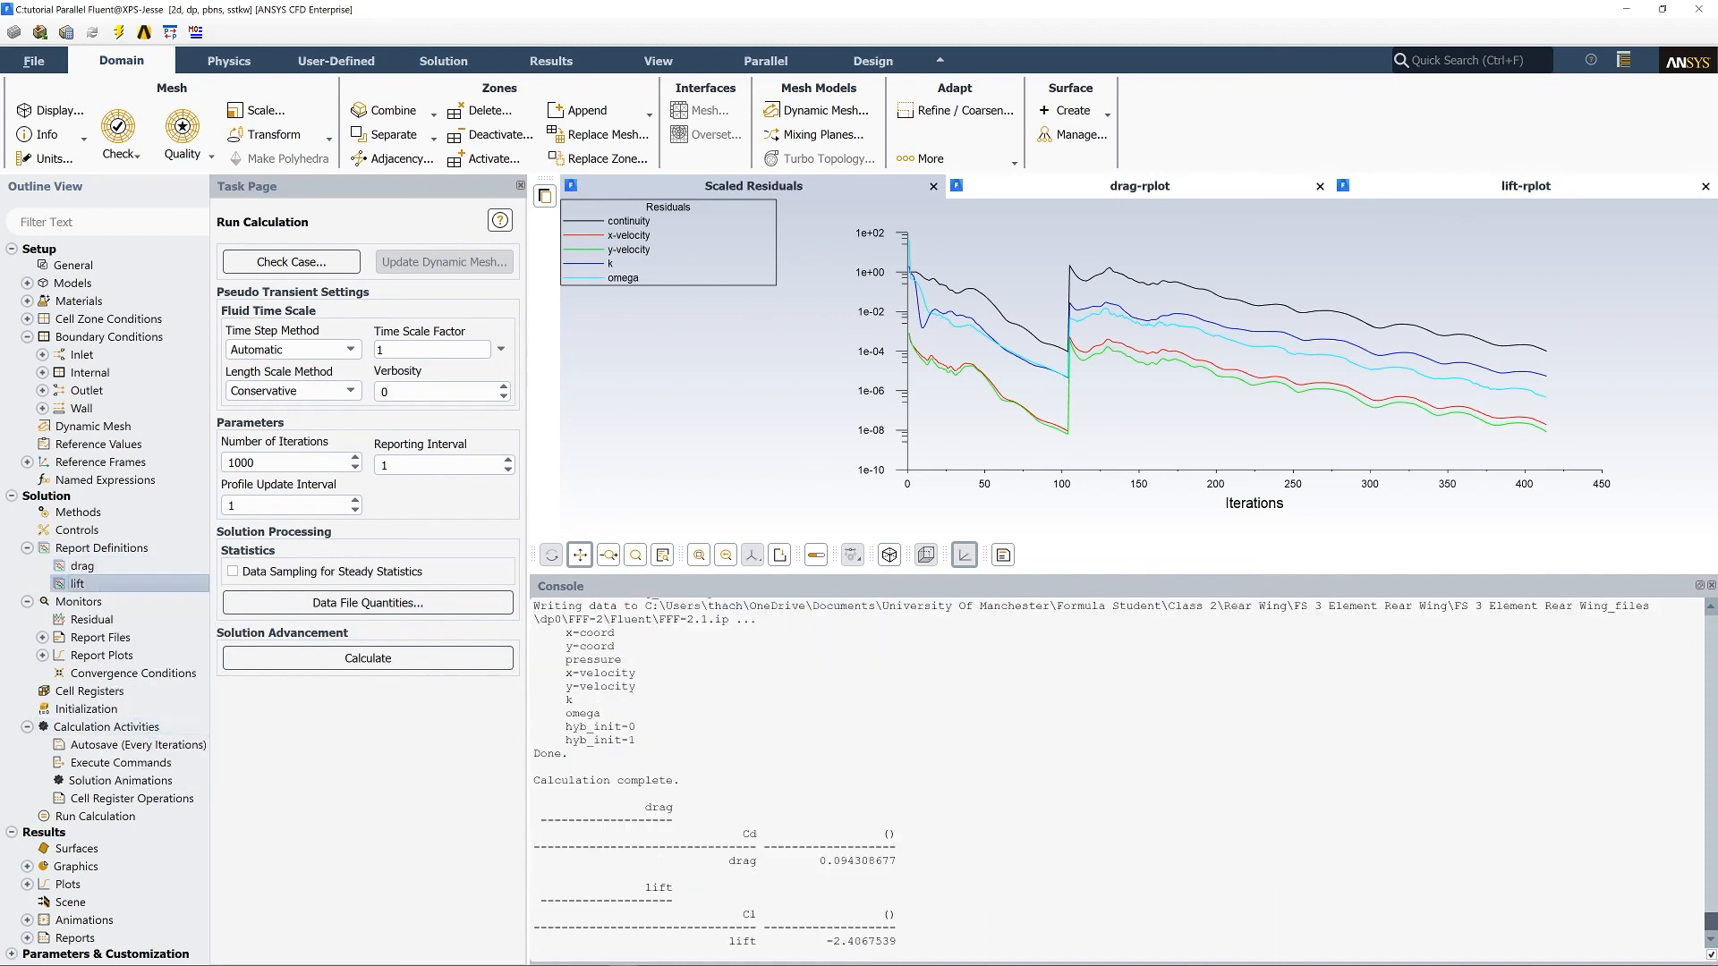